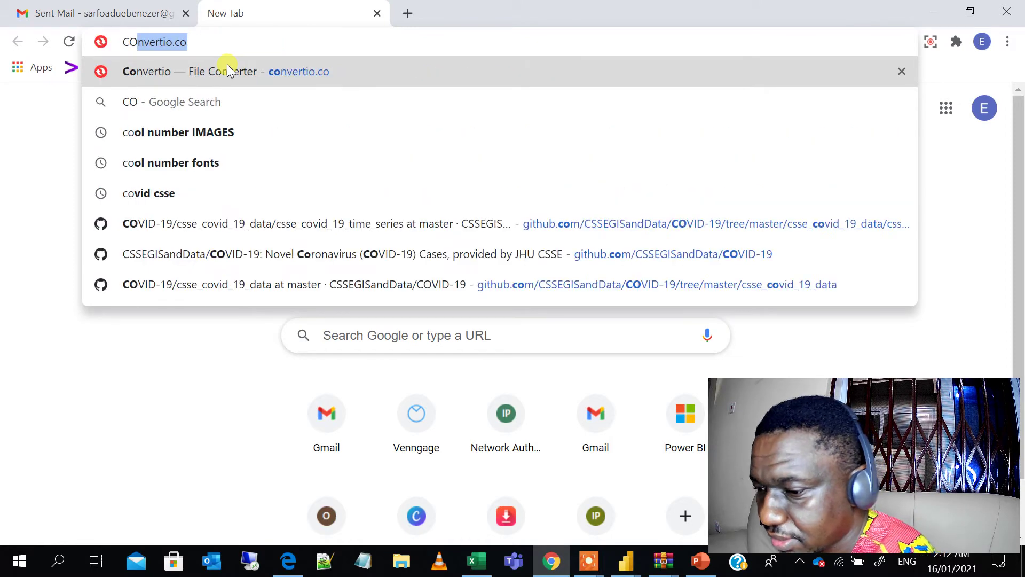
Step: Search the web for COVIDCSSE and look through the results
type("CSSE")
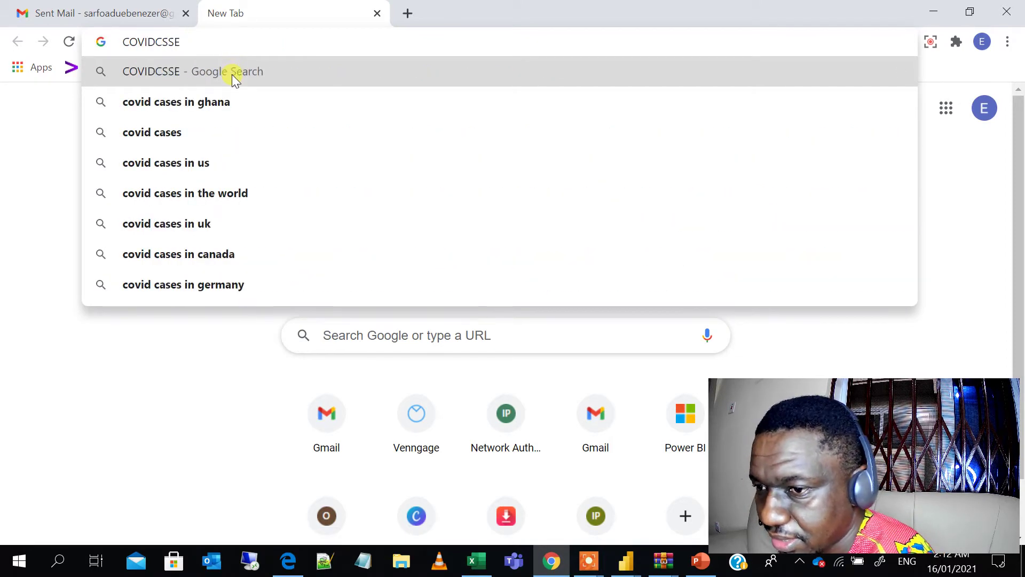
left_click(231, 74)
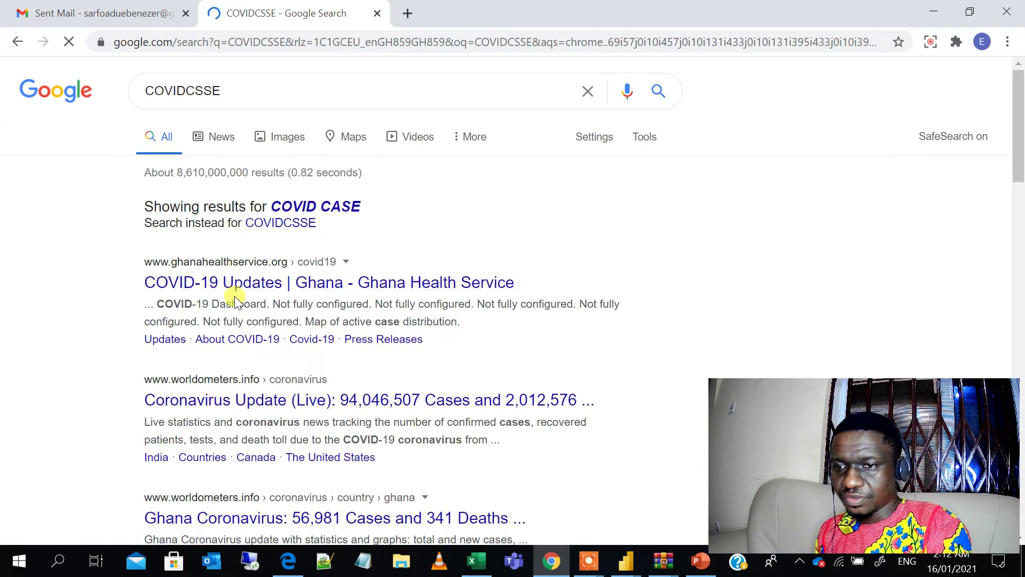
scroll(283, 408, "down", 4)
scroll(277, 373, "down", 12)
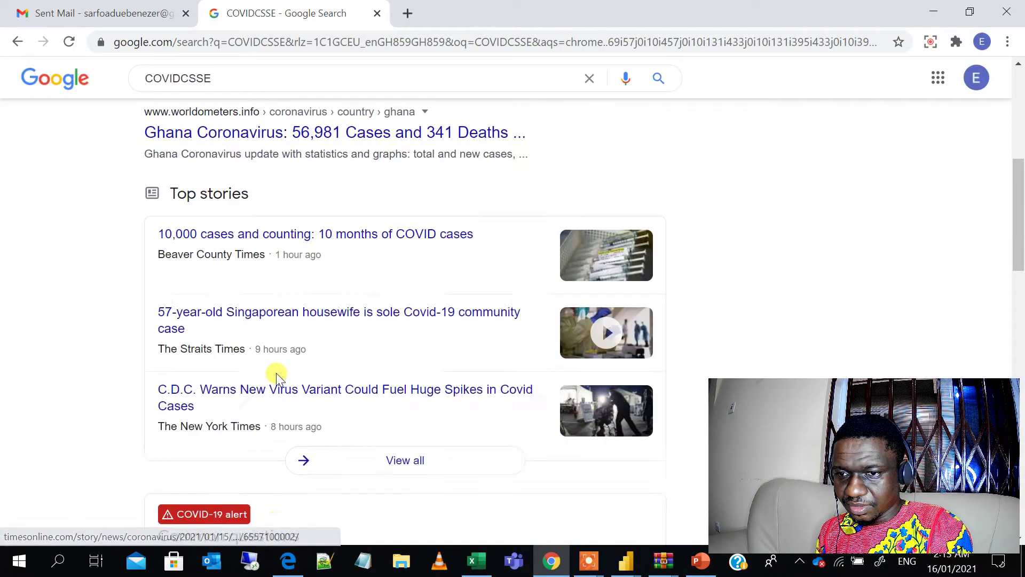
scroll(277, 373, "down", 8)
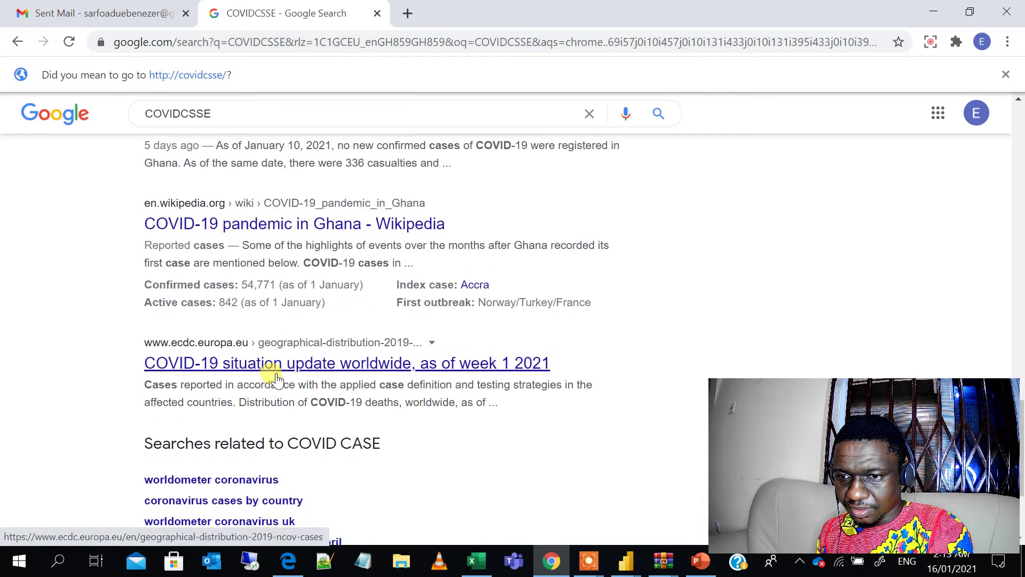
scroll(280, 379, "up", 15)
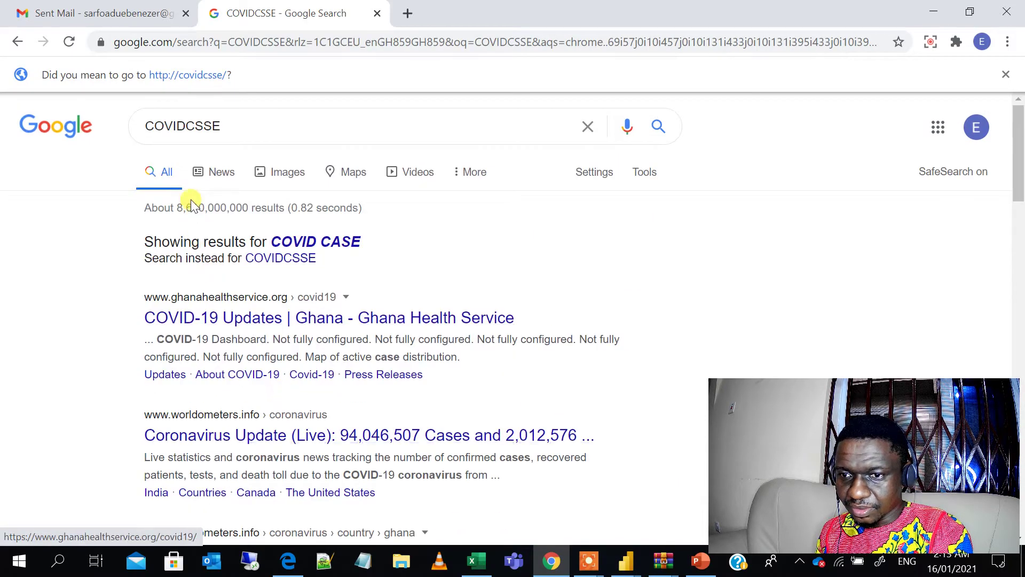
Step: Search the web for COVID19CSSE and open the CSSEGISandData/COVID-19 repository on GitHub
left_click(190, 130)
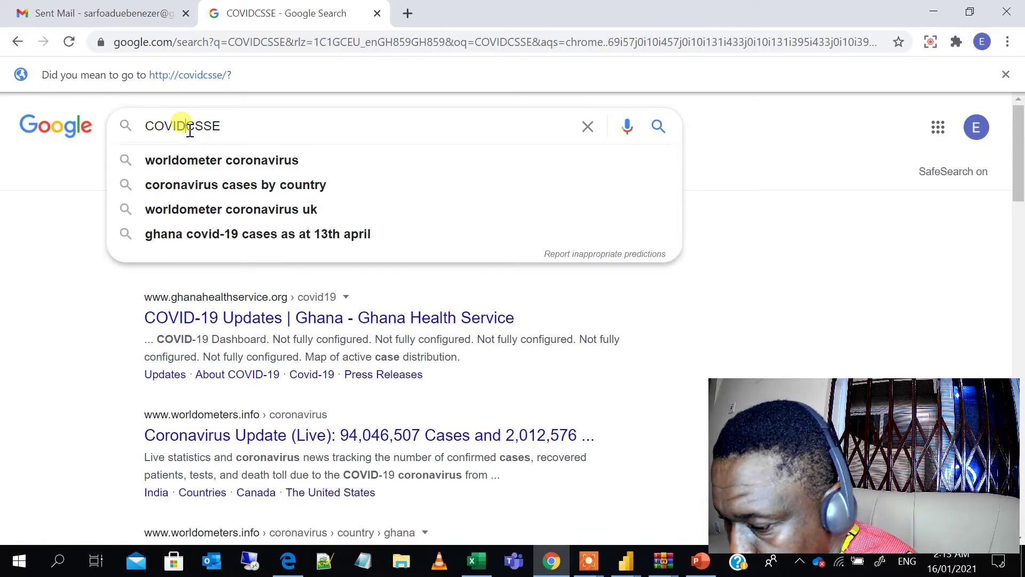
type("19")
key("Return")
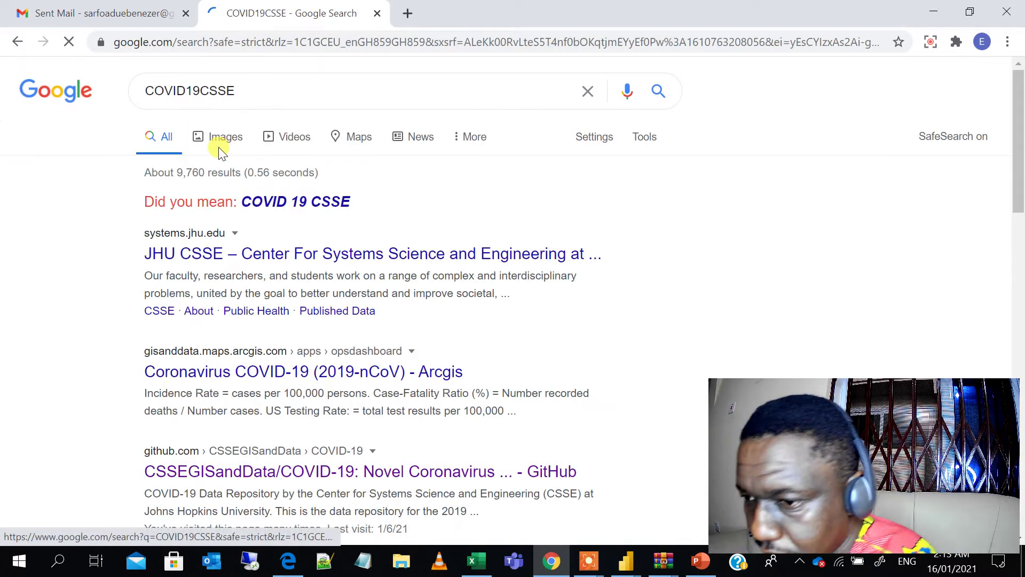
scroll(319, 336, "down", 2)
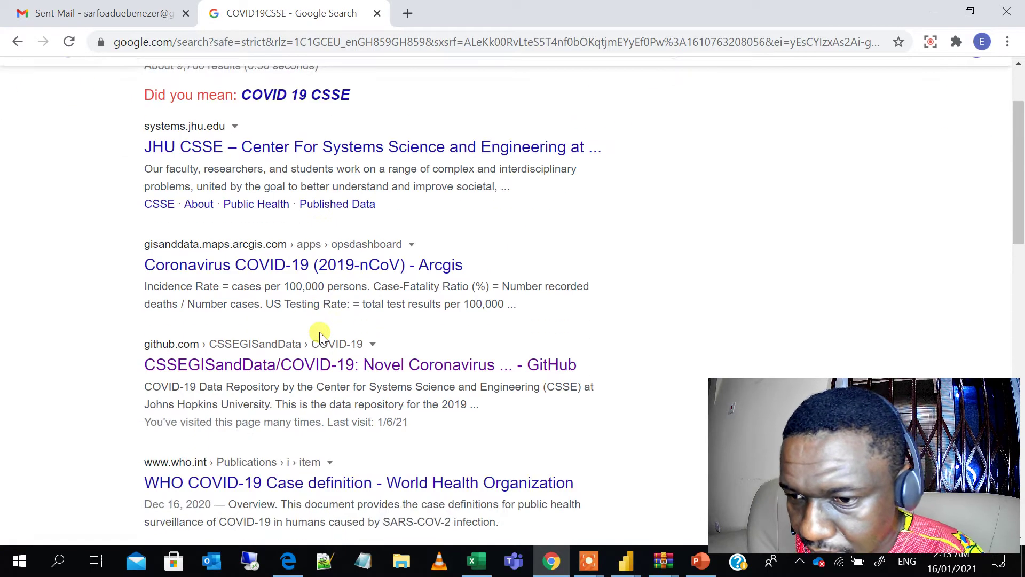
left_click(243, 369)
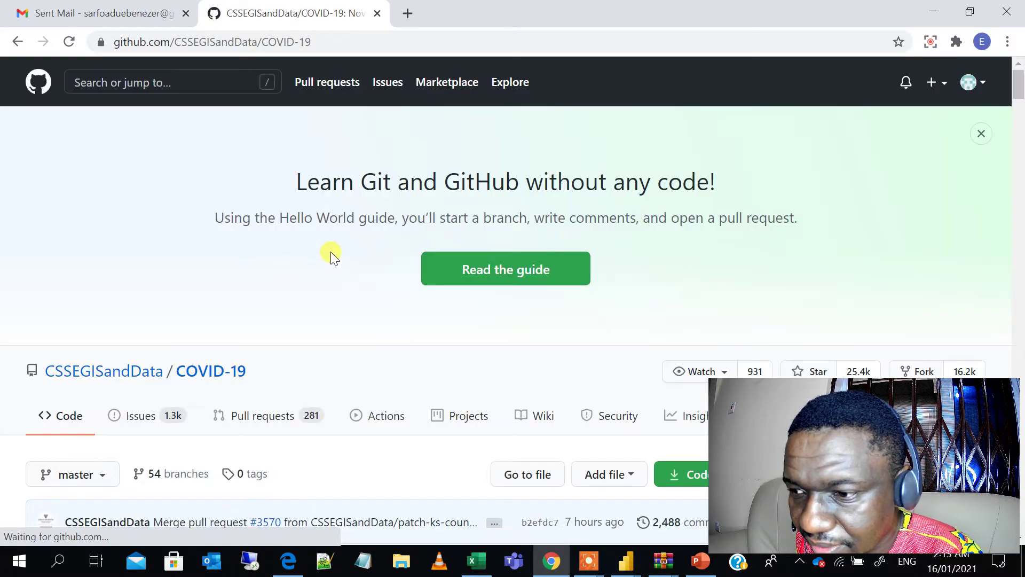
Step: Go into the csse_covid_19_data folder of the repository and open its csse_covid_19_time_series subfolder
scroll(302, 265, "down", 8)
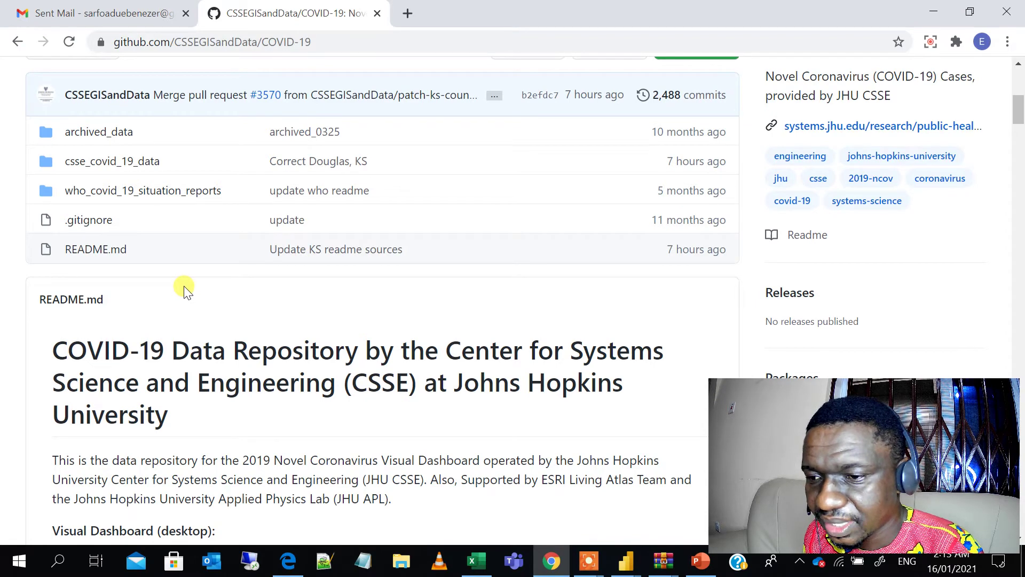
scroll(183, 291, "up", 2)
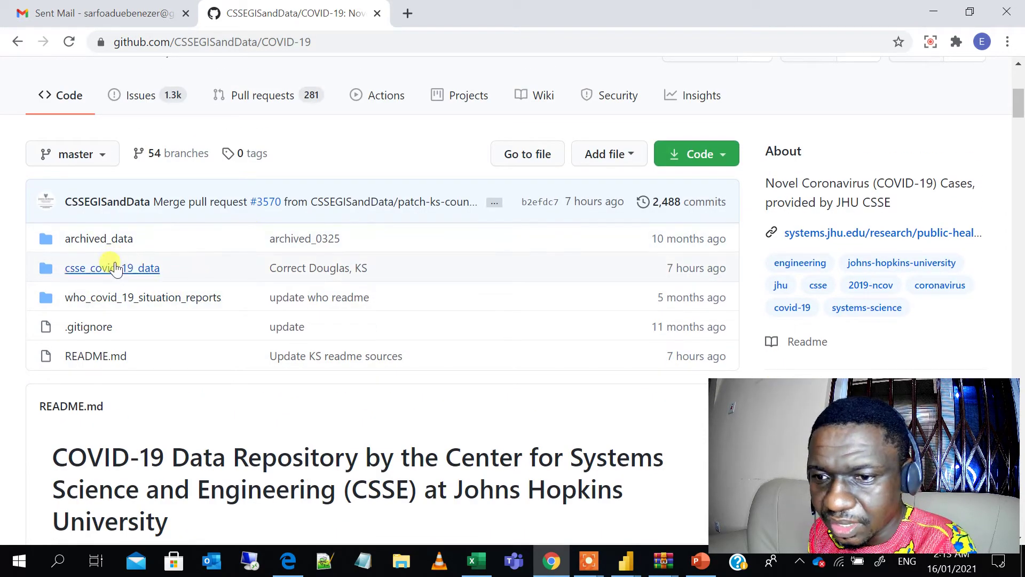
left_click(114, 268)
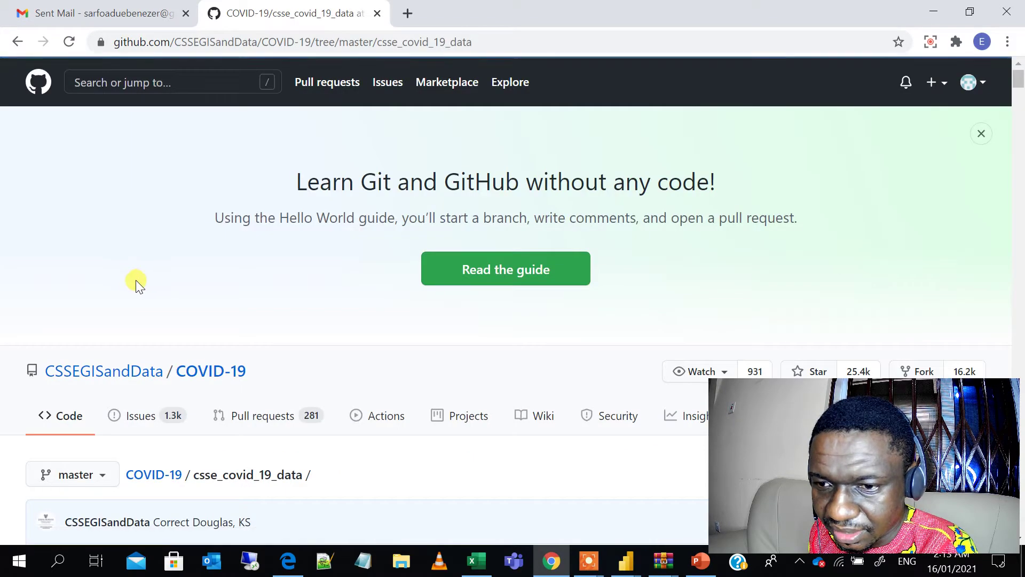
scroll(136, 280, "down", 4)
scroll(136, 281, "down", 4)
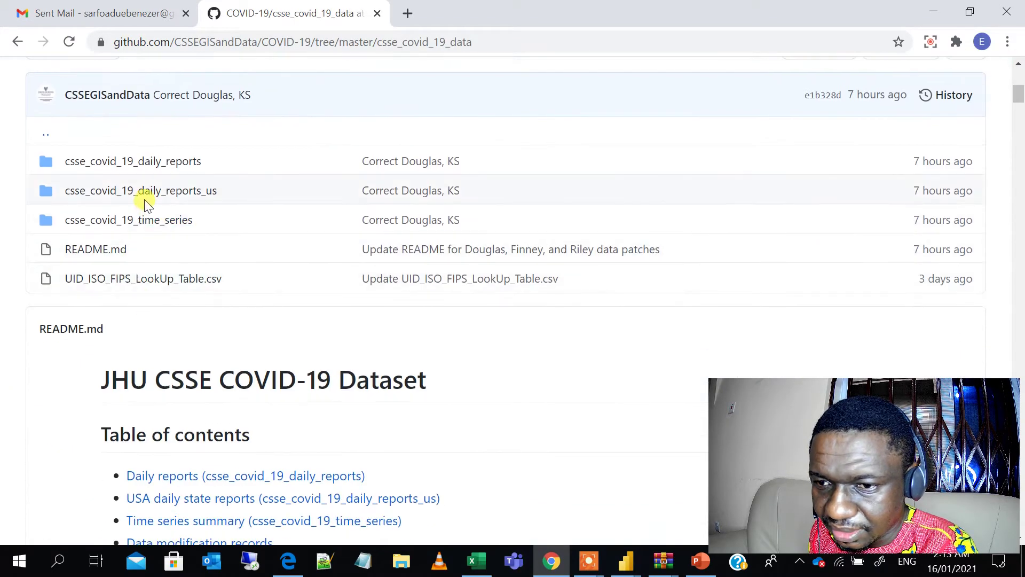
left_click(139, 221)
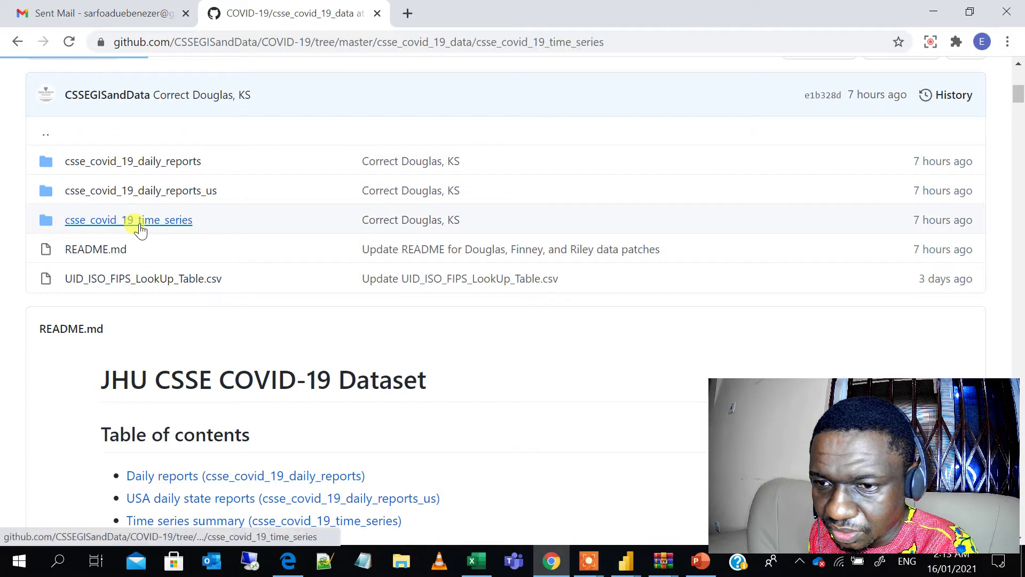
scroll(210, 278, "down", 8)
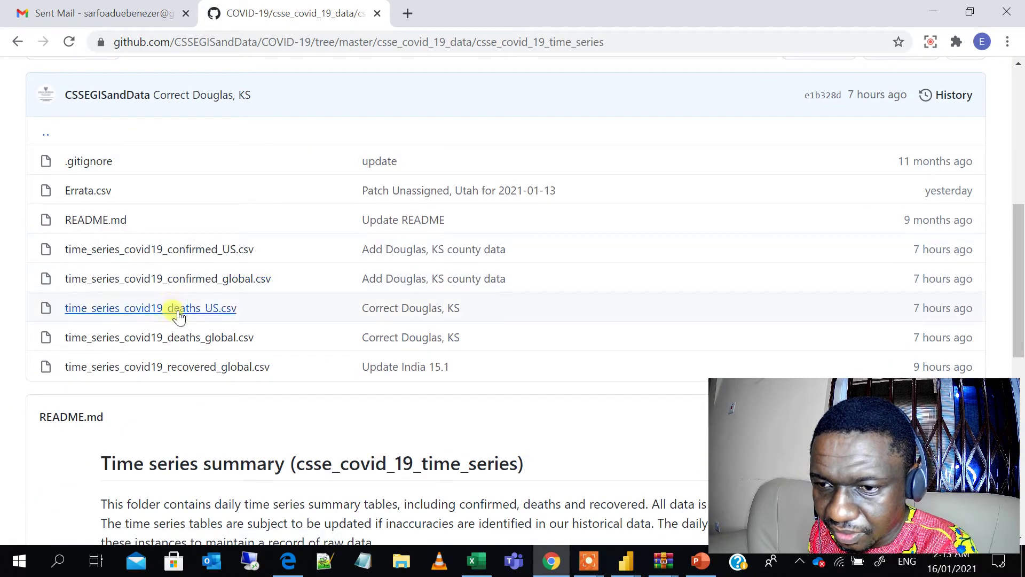
Step: Open the time_series_covid19_deaths_global.csv file from the time series folder
left_click(176, 341)
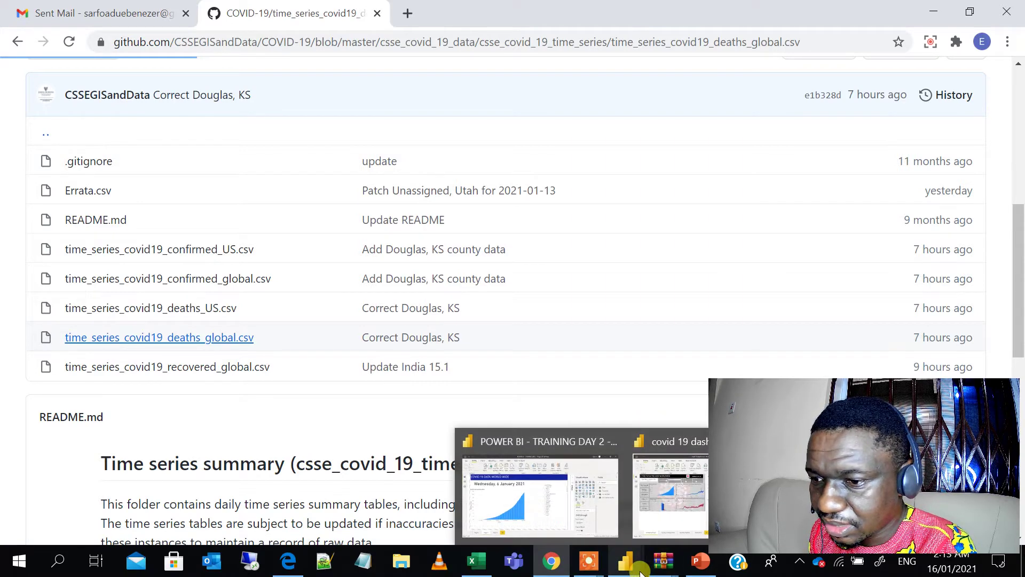
scroll(710, 381, "up", 7)
scroll(694, 382, "down", 5)
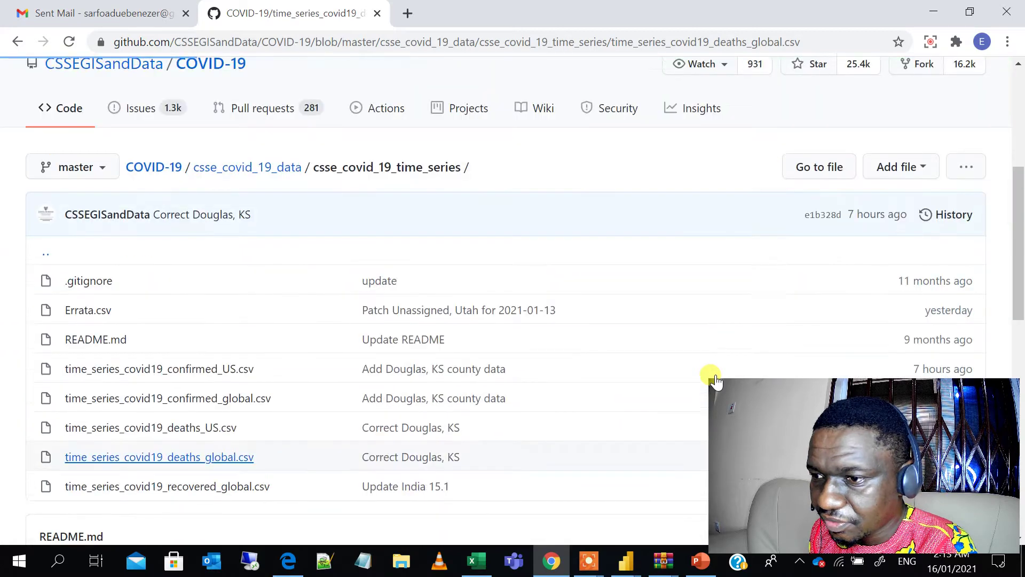
scroll(656, 392, "down", 2)
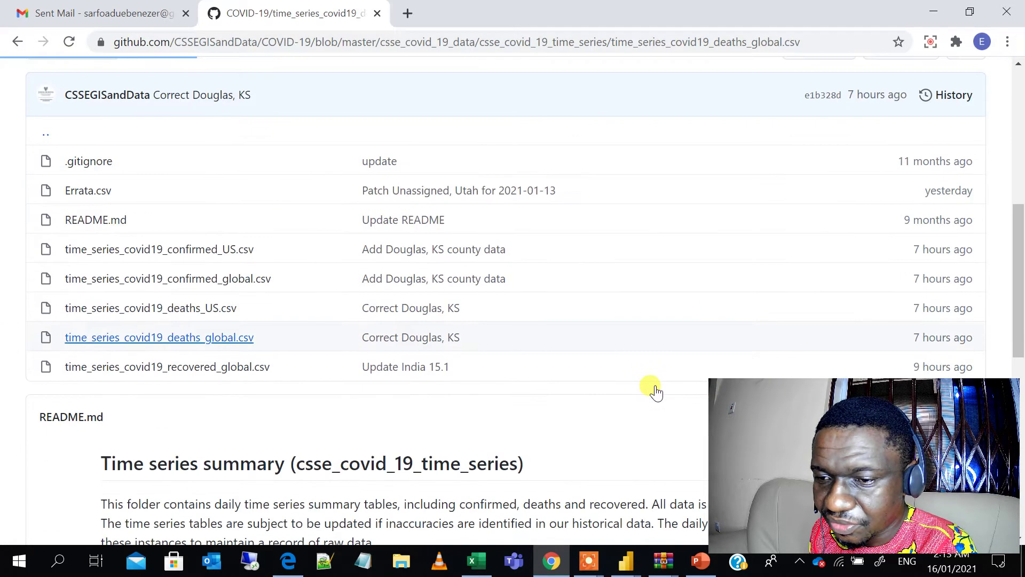
scroll(656, 392, "down", 4)
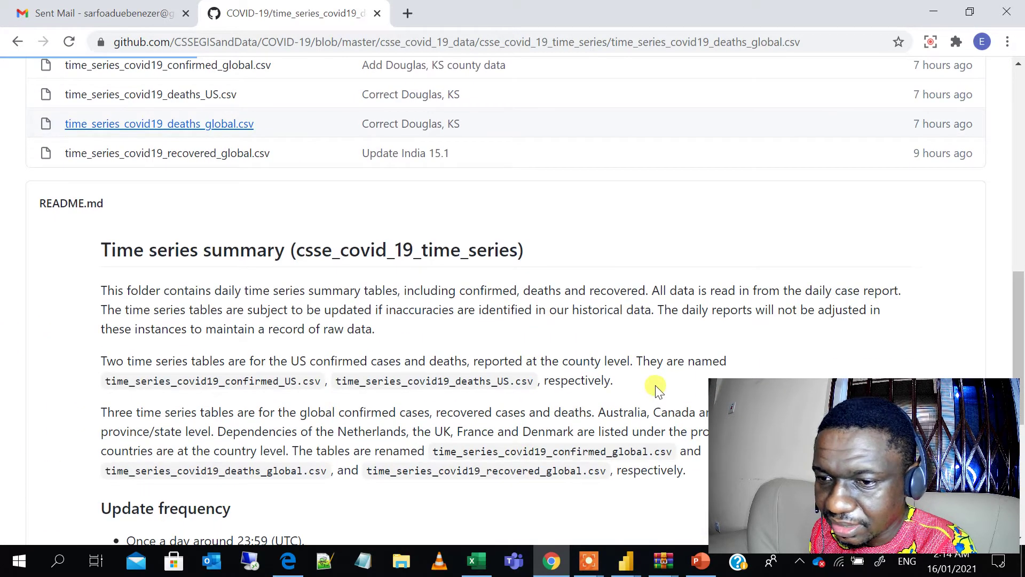
scroll(625, 379, "down", 5)
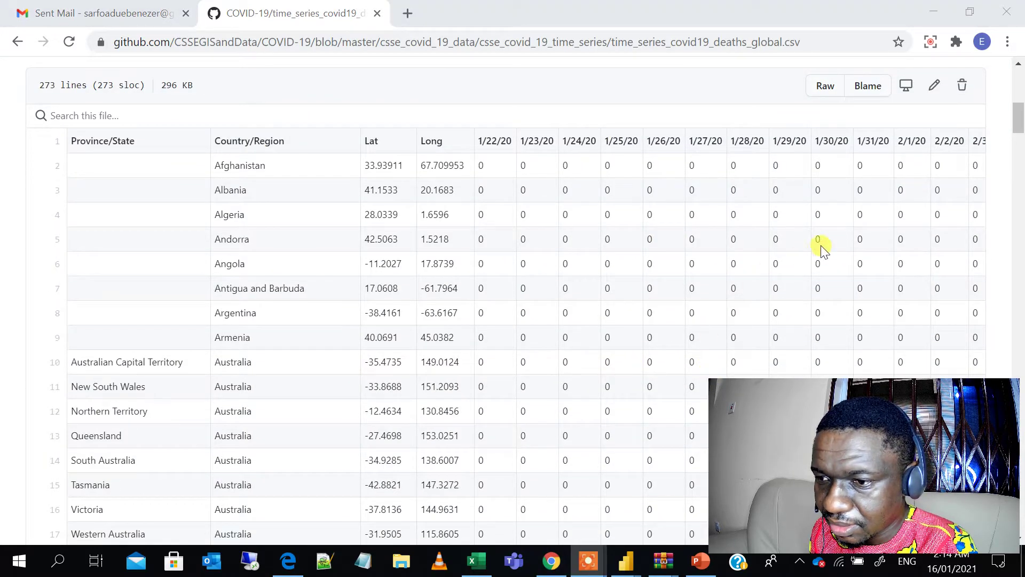
Step: Show the raw version of the global deaths CSV and copy its full web address
left_click(829, 92)
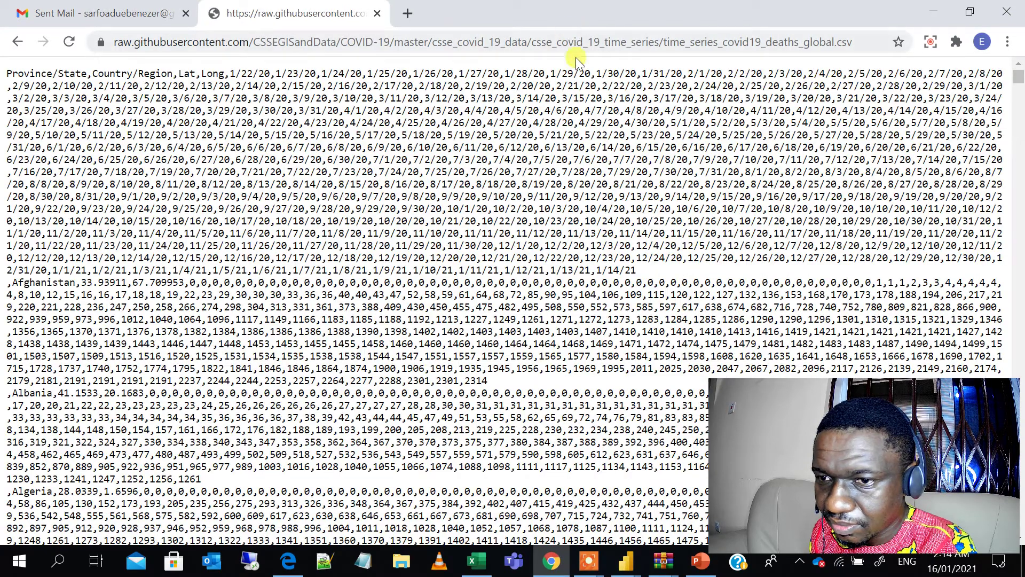
left_click(582, 43)
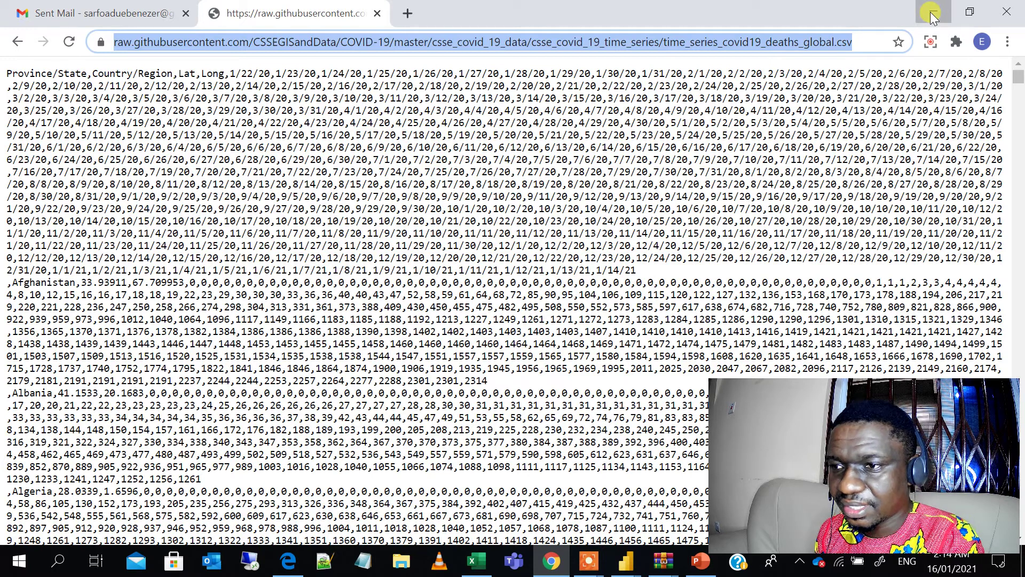
Step: Switch to the Power BI Desktop report and open the time_series_covid19_confirmed_global query in the Power Query Editor
left_click(930, 12)
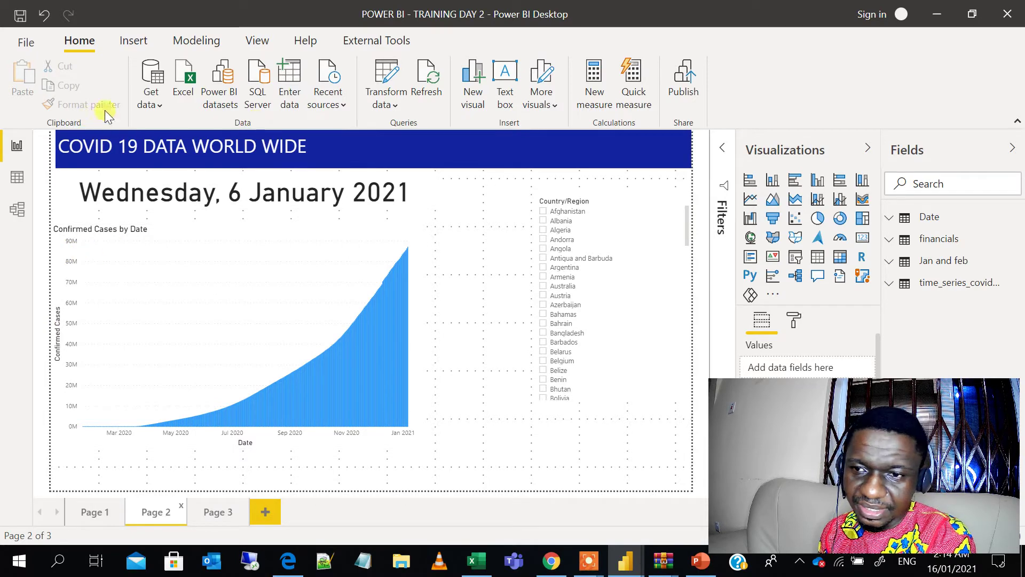
left_click(397, 105)
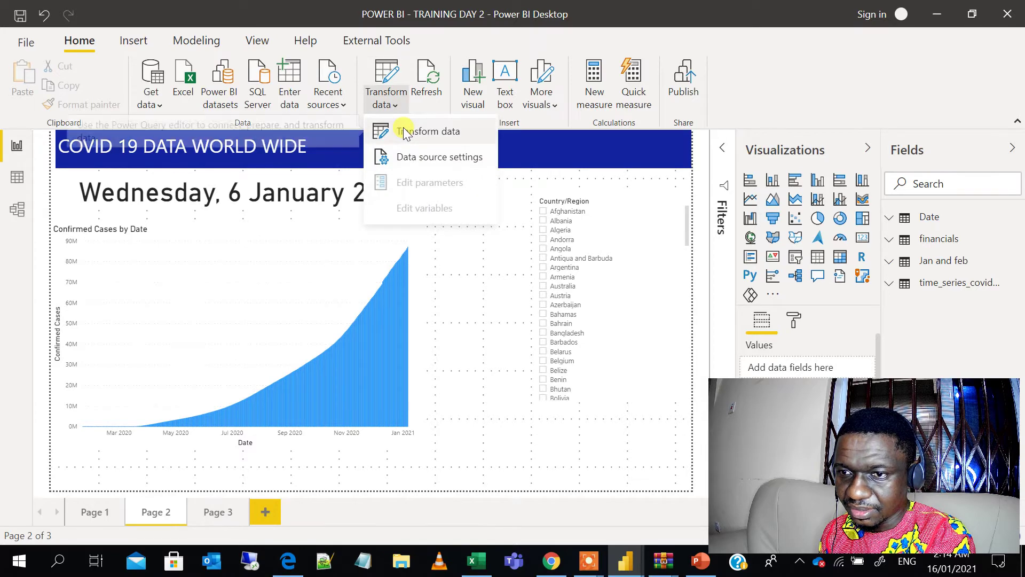
left_click(405, 132)
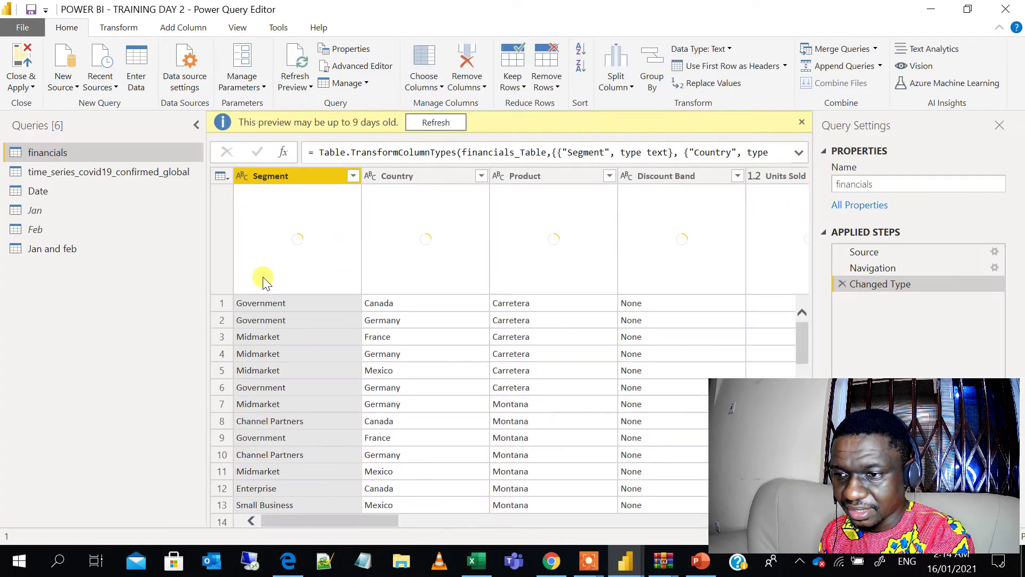
left_click(90, 179)
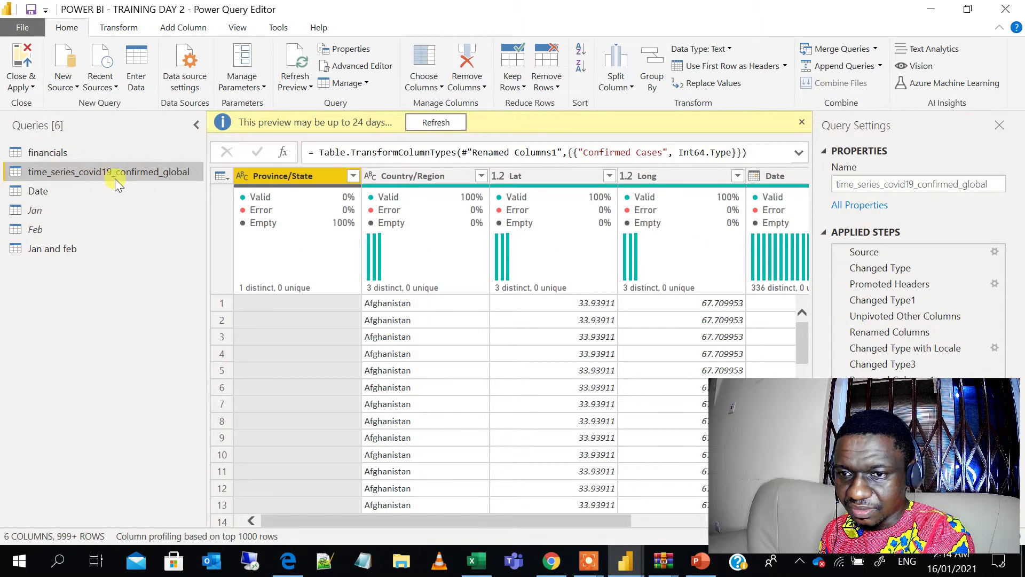
Step: Refresh the preview of the time_series_covid19_confirmed_global query
left_click(25, 95)
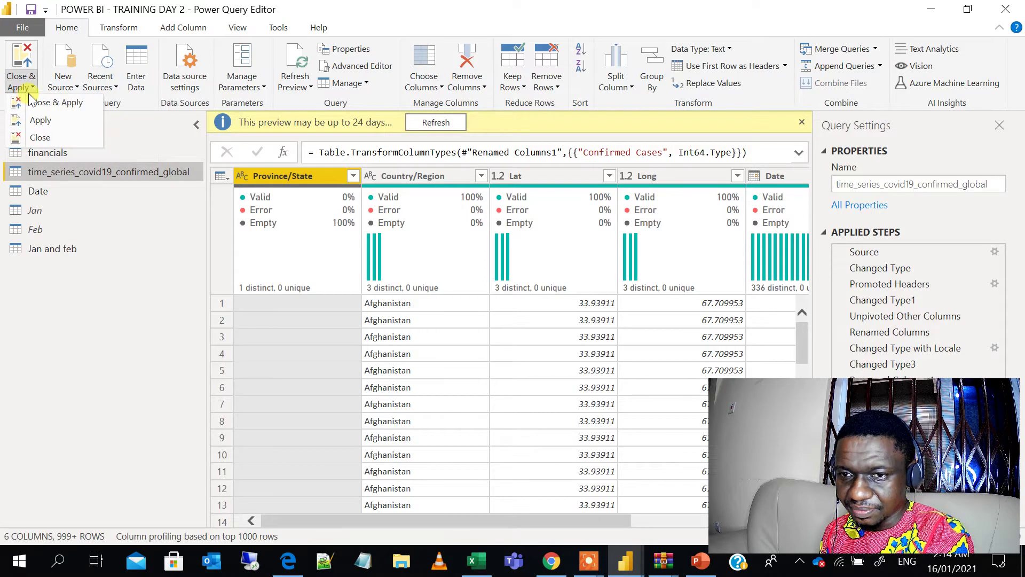
left_click(107, 249)
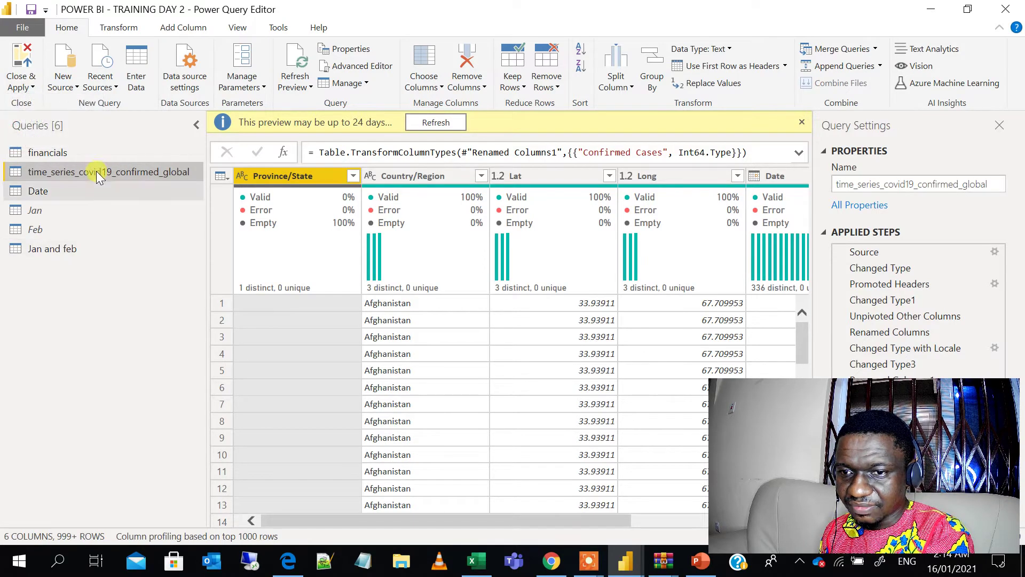
left_click(294, 86)
left_click(309, 122)
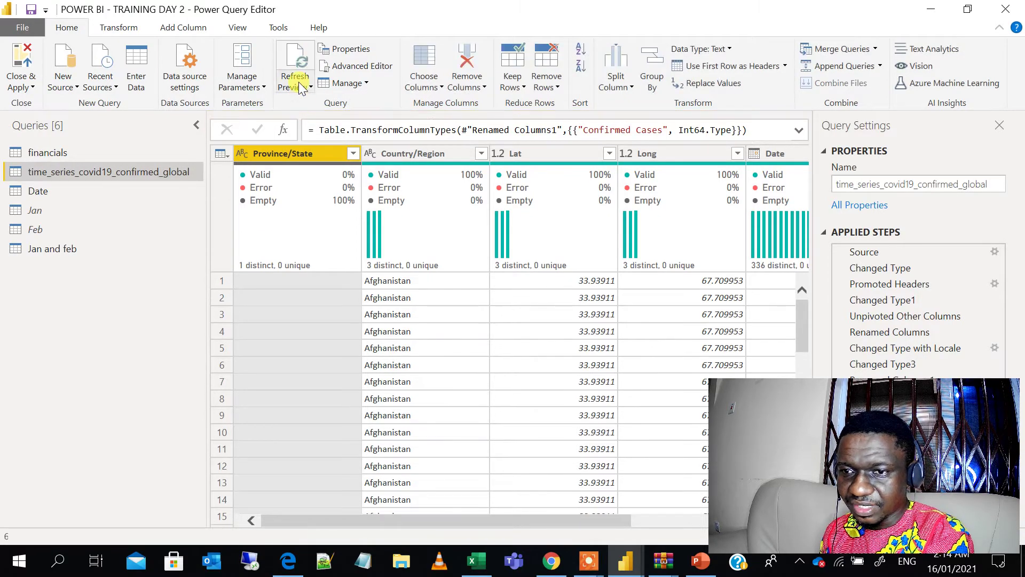
Step: Close the Power Query Editor with its changes applied and refresh the report's data
left_click(27, 86)
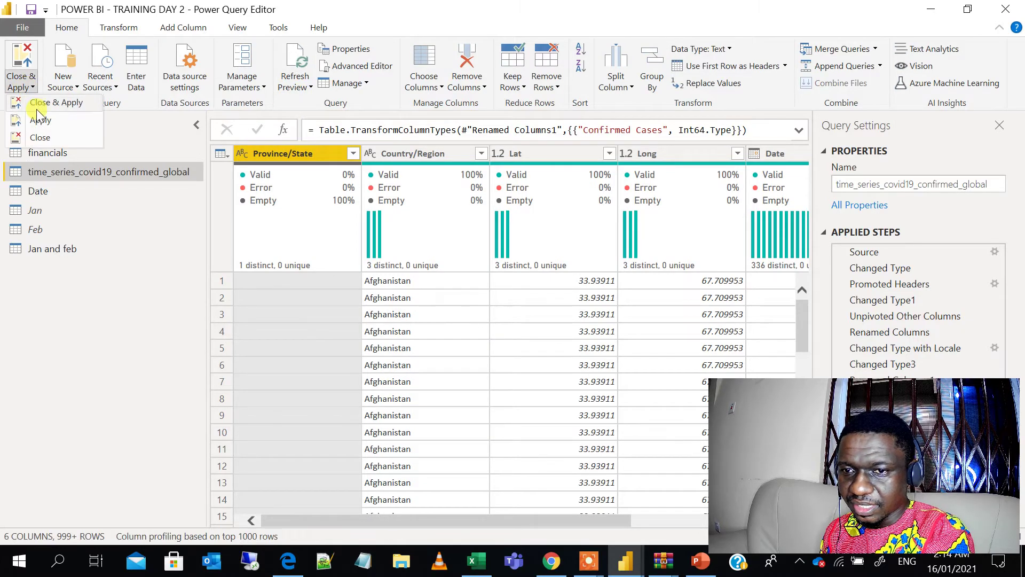
left_click(36, 109)
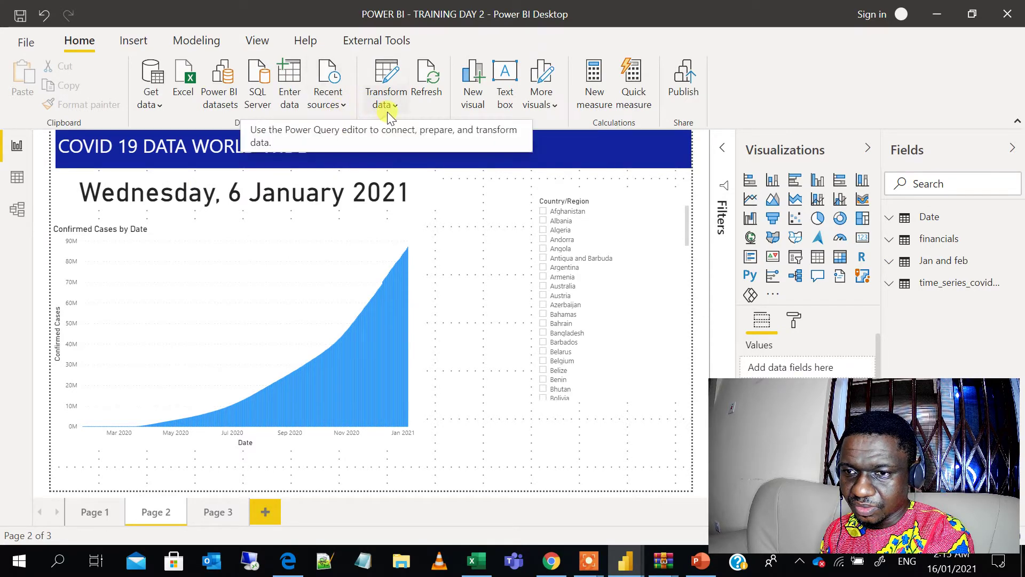
left_click(425, 92)
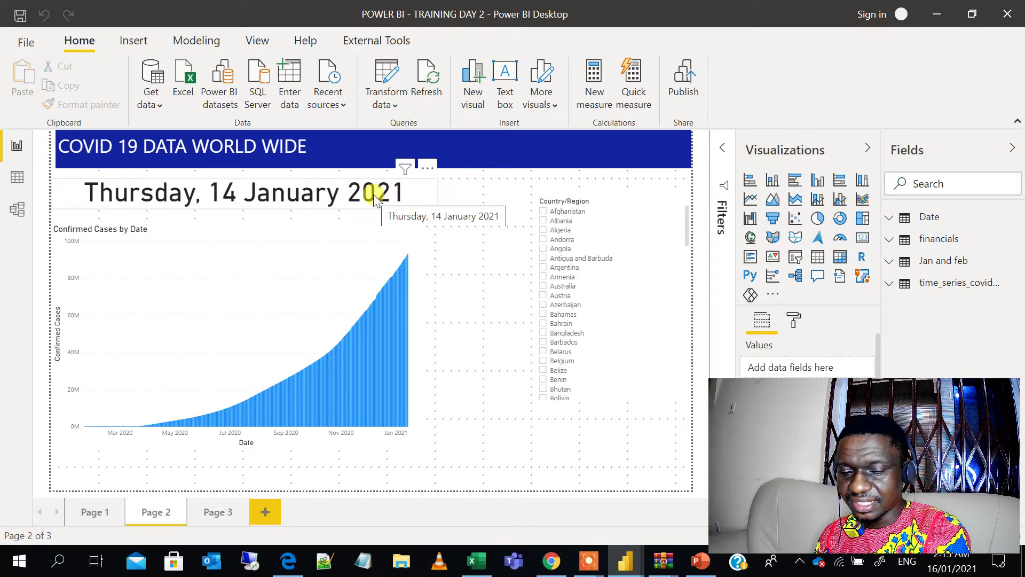
Step: Reopen the Power Query Editor and select the time_series_covid19_confirmed_global query
left_click(395, 105)
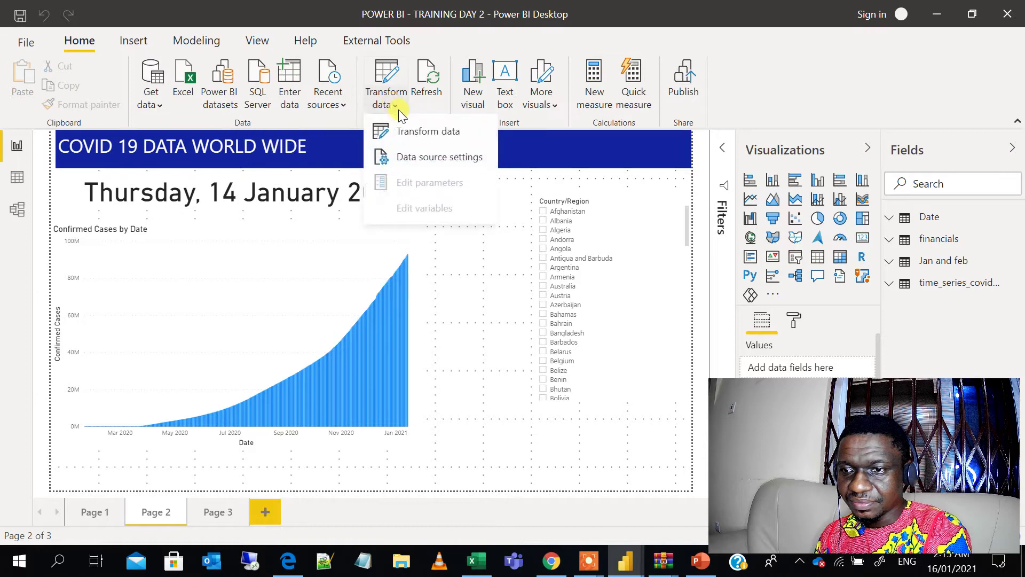
left_click(407, 132)
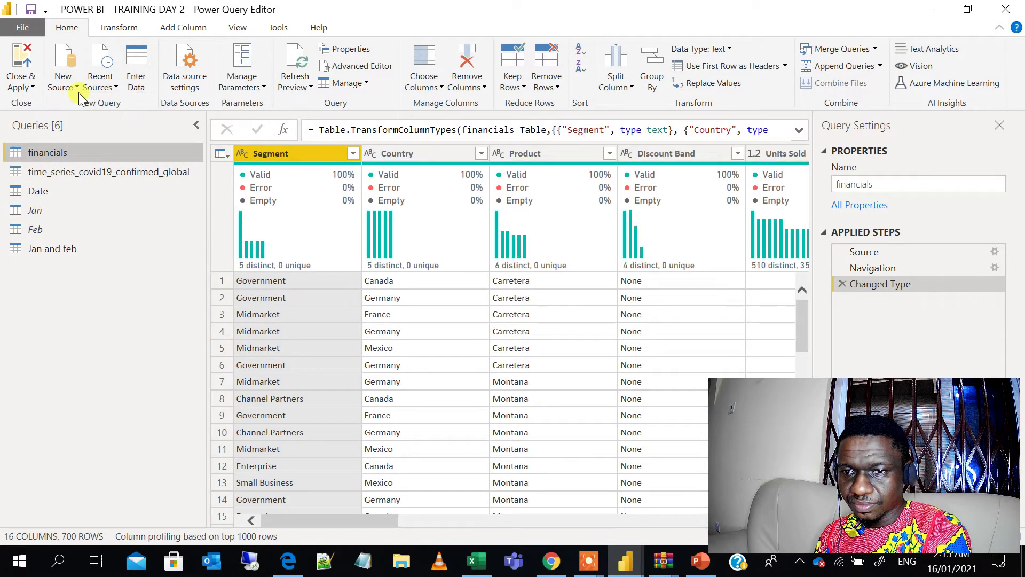
left_click(91, 173)
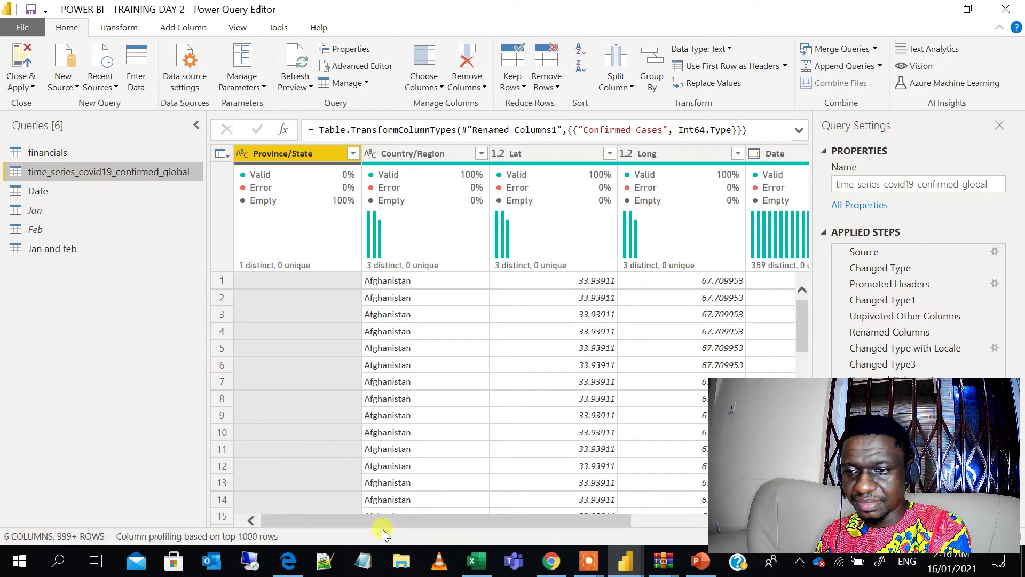
left_click_drag(383, 525, 404, 524)
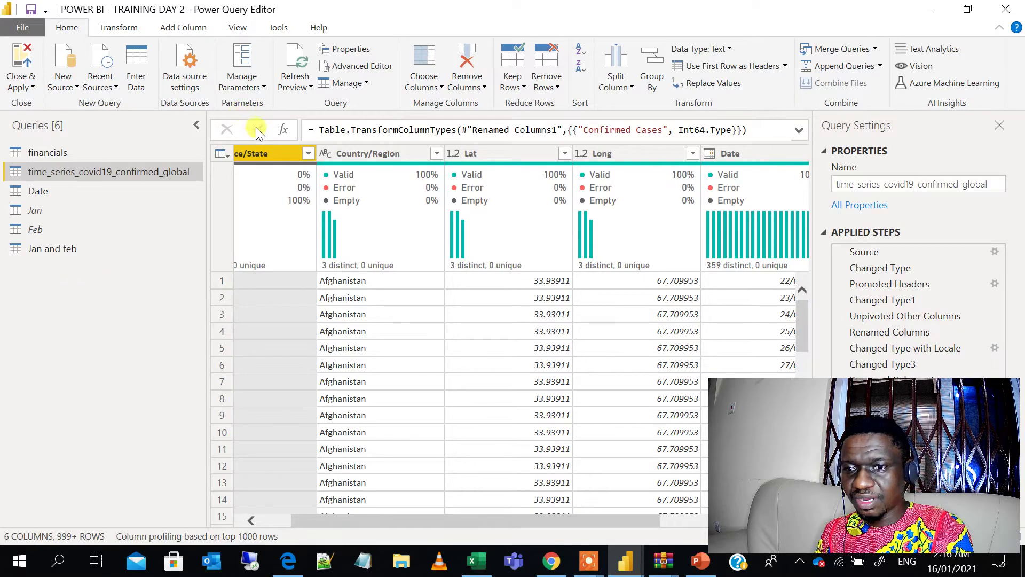
left_click_drag(440, 517, 344, 539)
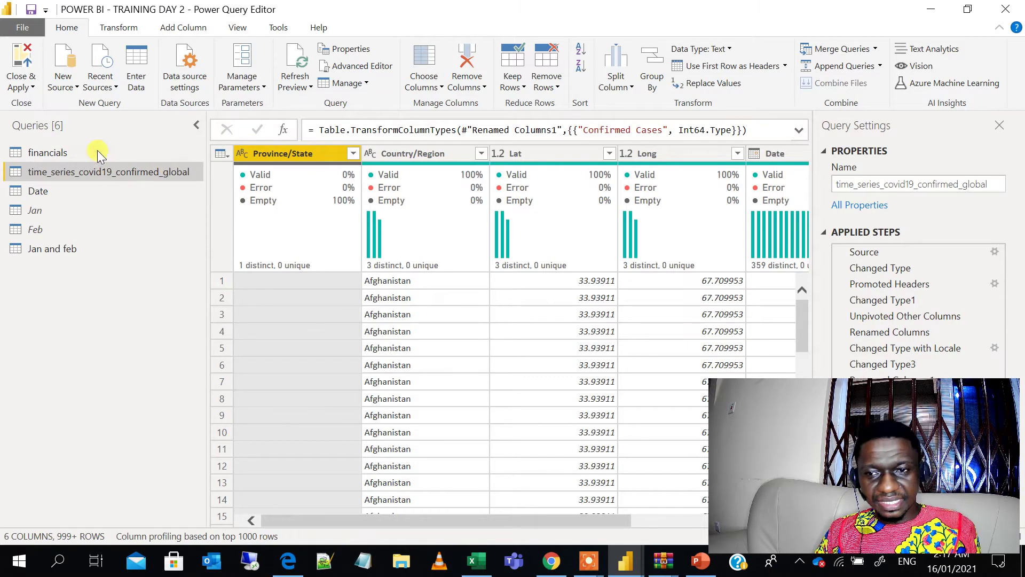
Step: Add a new web source from the copied raw GitHub address of time_series_covid19_deaths_global.csv and load it as a query
left_click(72, 90)
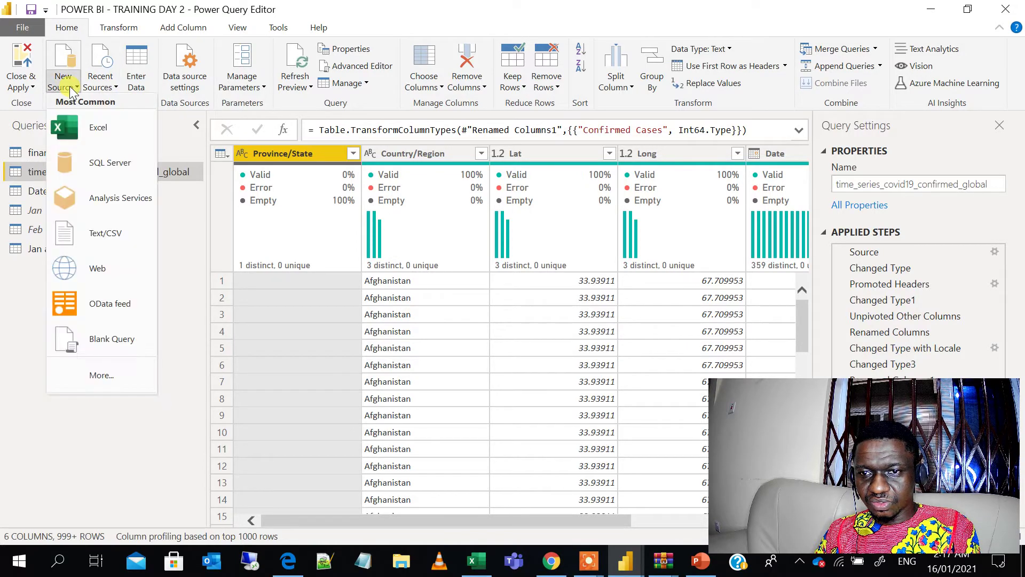
left_click(111, 269)
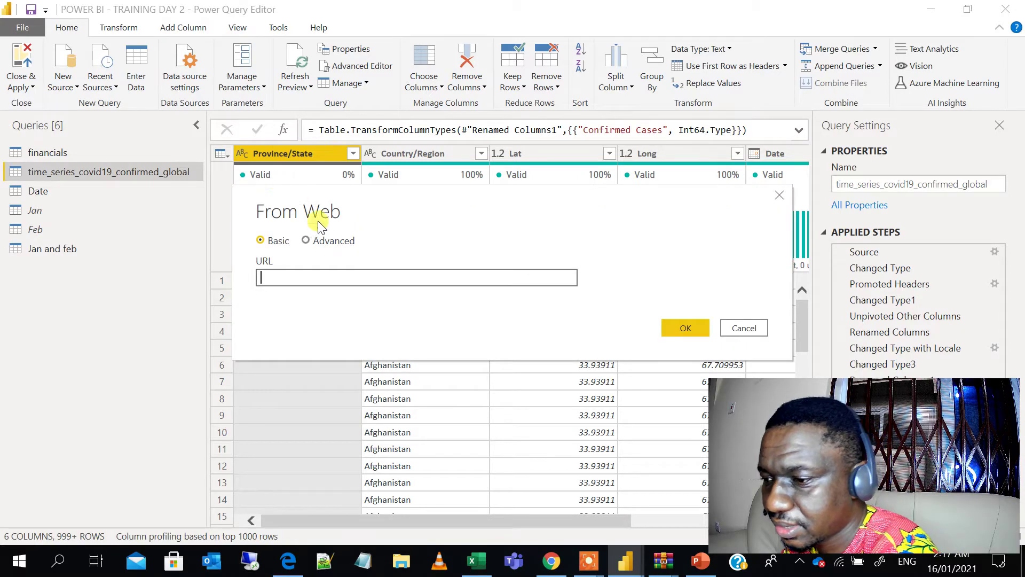
key("ctrl+v")
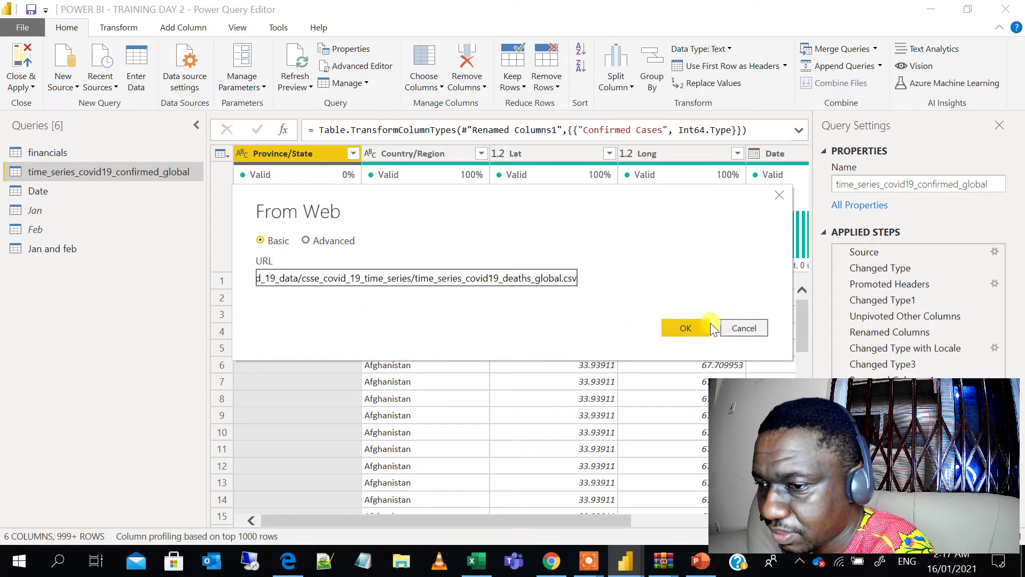
left_click(684, 327)
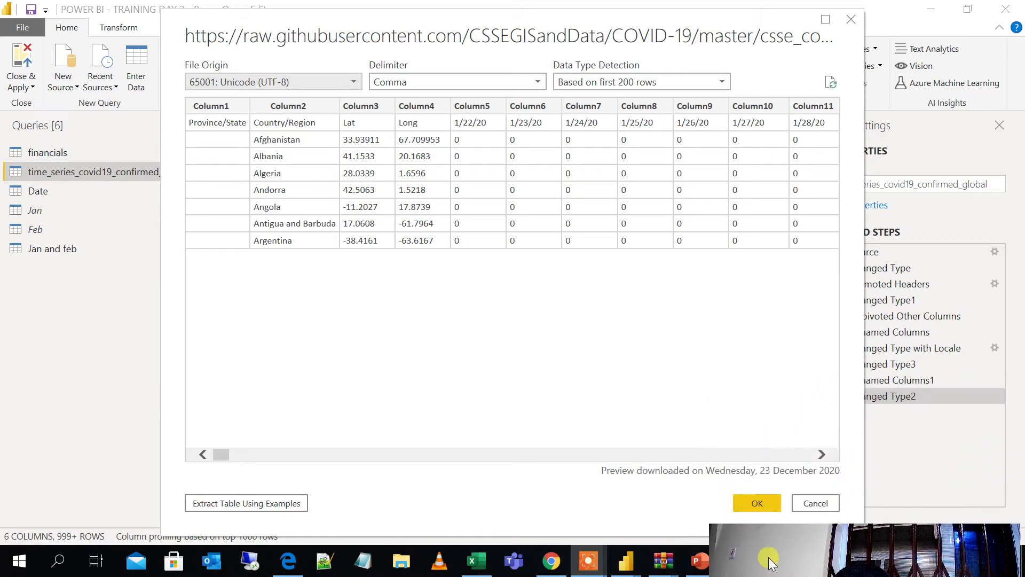
left_click(750, 502)
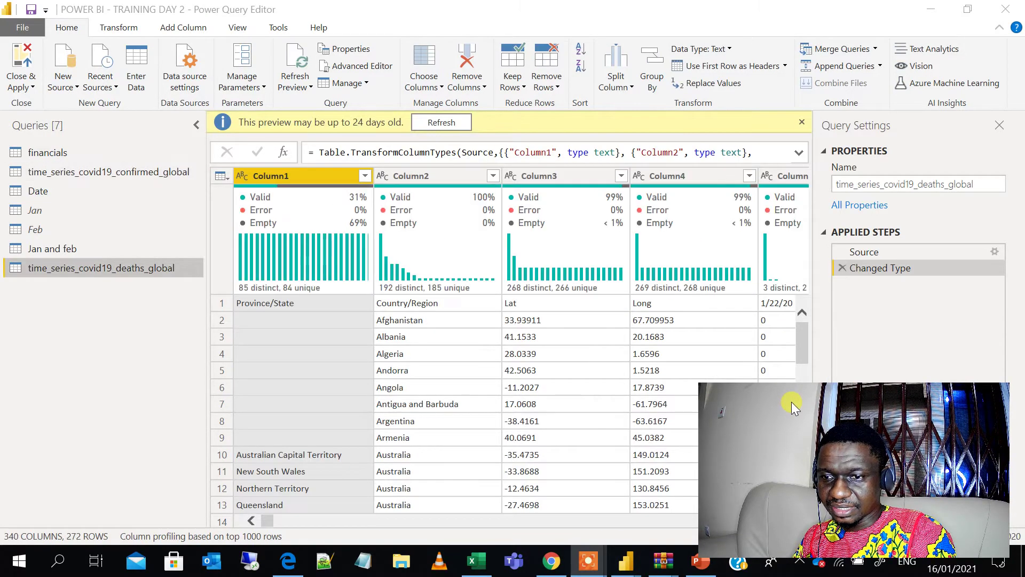
Step: Promote the first row of time_series_covid19_deaths_global to column headers and compare the query with time_series_covid19_confirmed_global
left_click(730, 66)
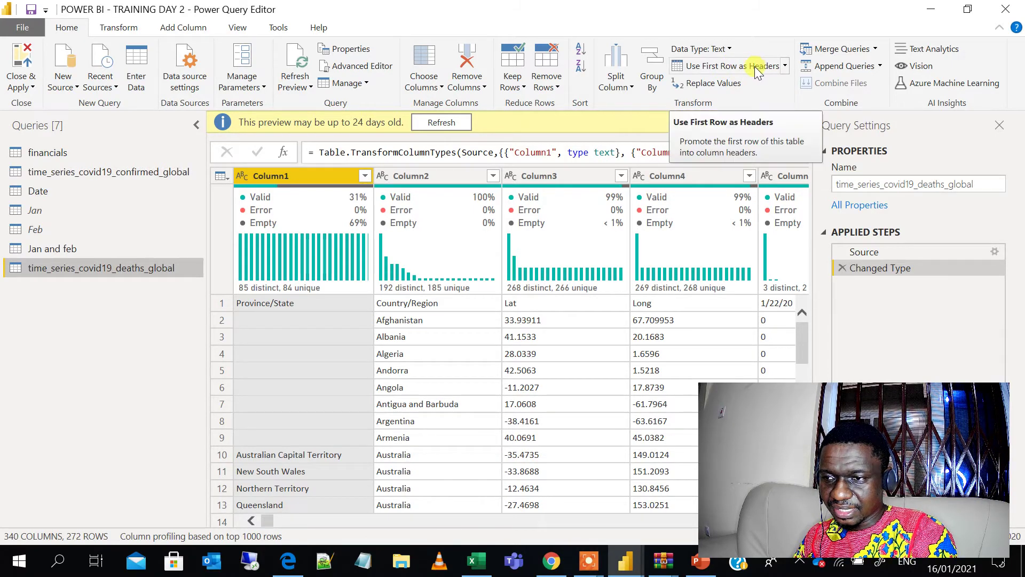
left_click(754, 66)
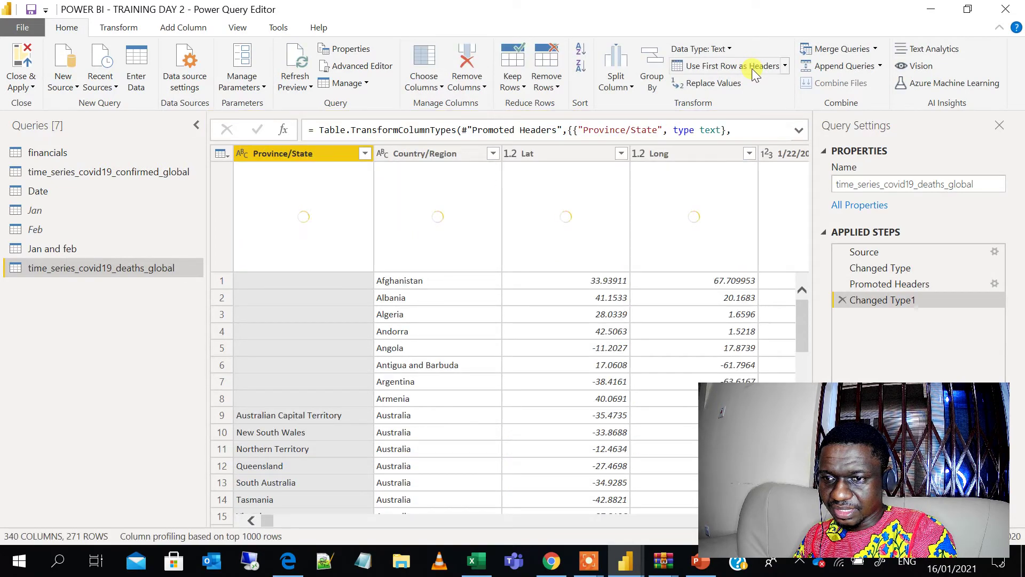
left_click(115, 173)
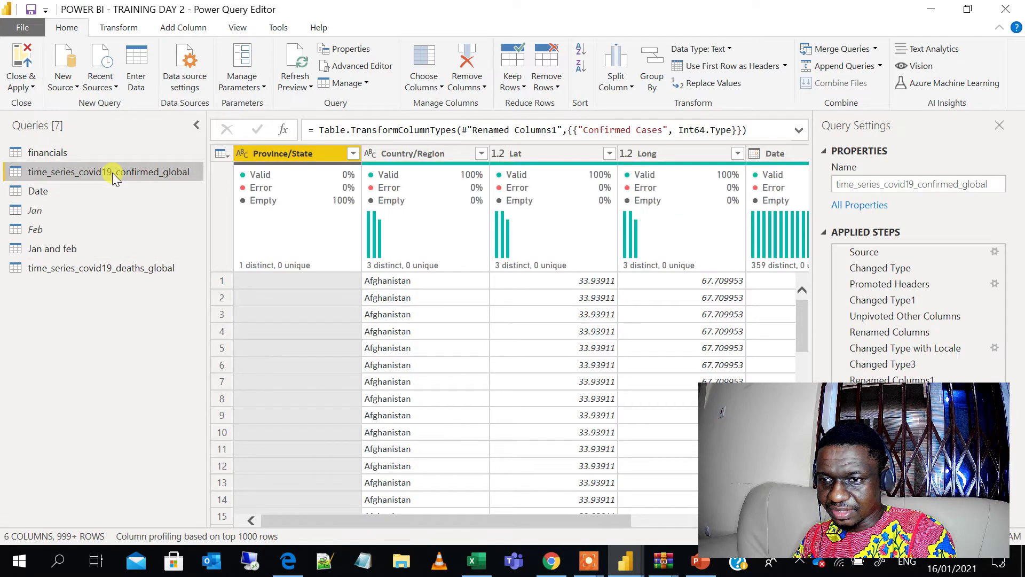
left_click(102, 270)
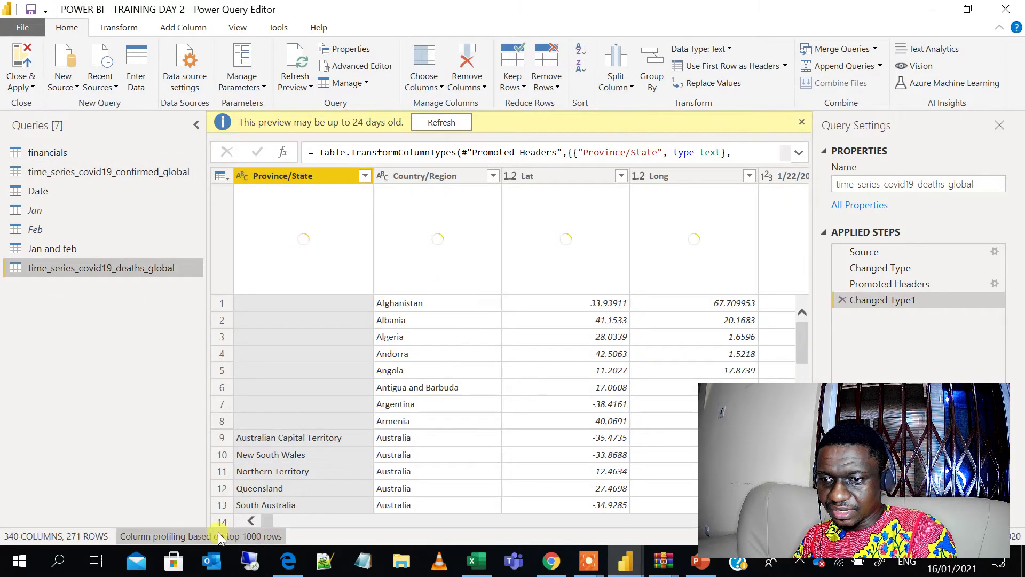
Step: Select the Province/State, Country/Region, Lat and Long columns of the deaths query together
left_click_drag(270, 523, 197, 534)
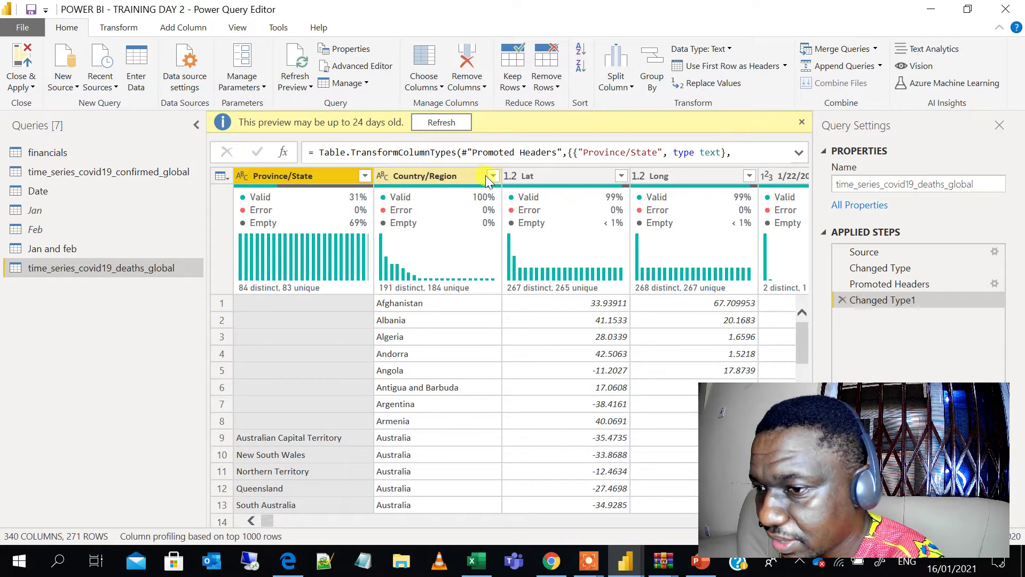
left_click(438, 177)
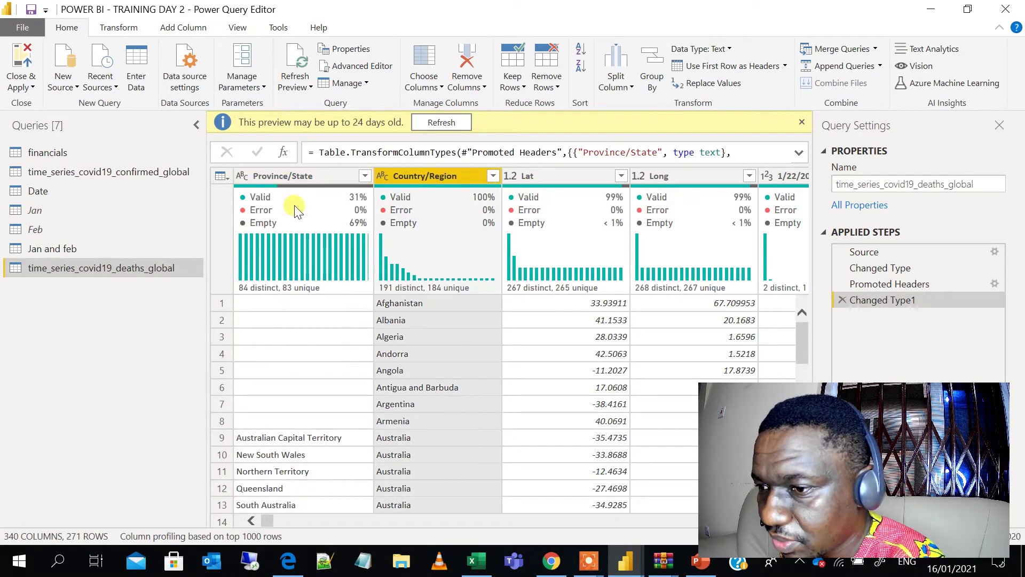
left_click(317, 175)
left_click(400, 178, "ctrl")
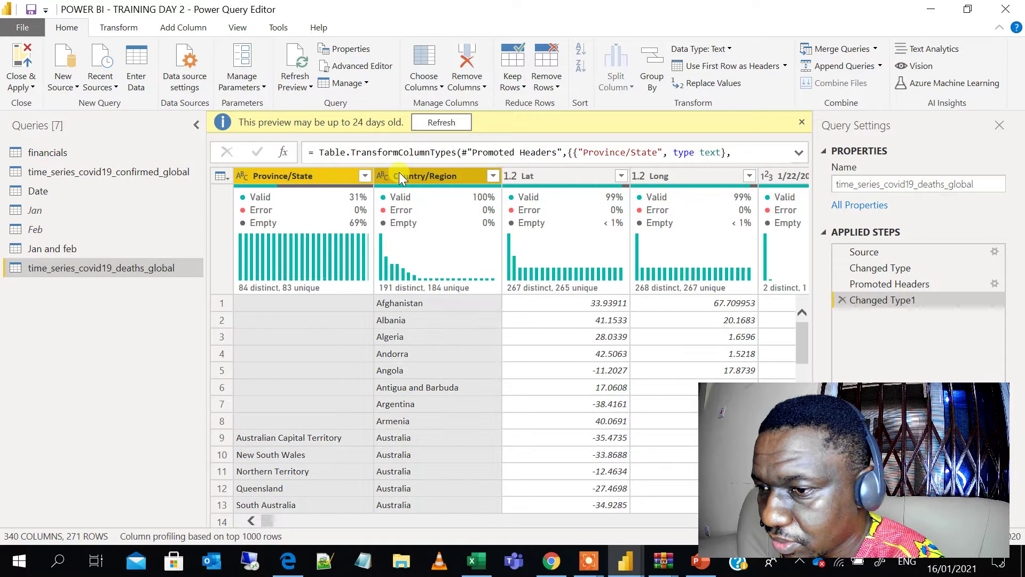
left_click(577, 180, "ctrl")
left_click(658, 179, "ctrl")
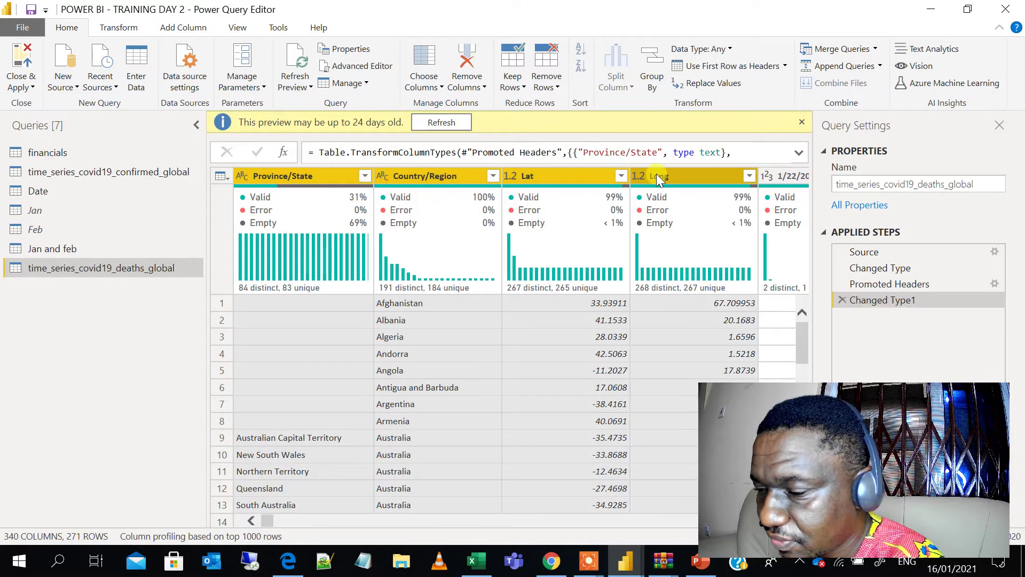
right_click(658, 179)
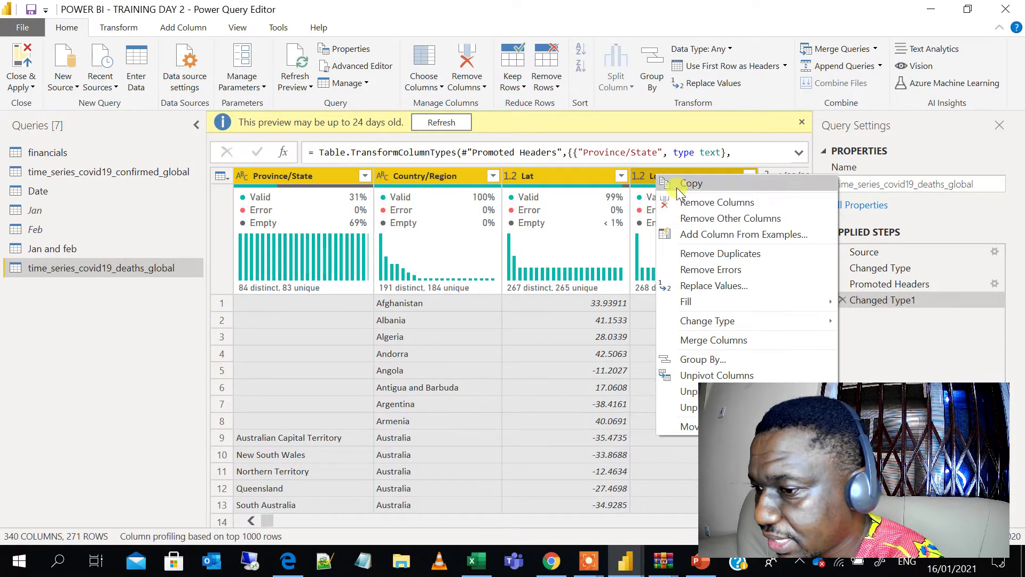
Step: Remove the Columns=340 argument from the Source line of the deaths query's M code in the Advanced Editor and apply it
left_click(355, 67)
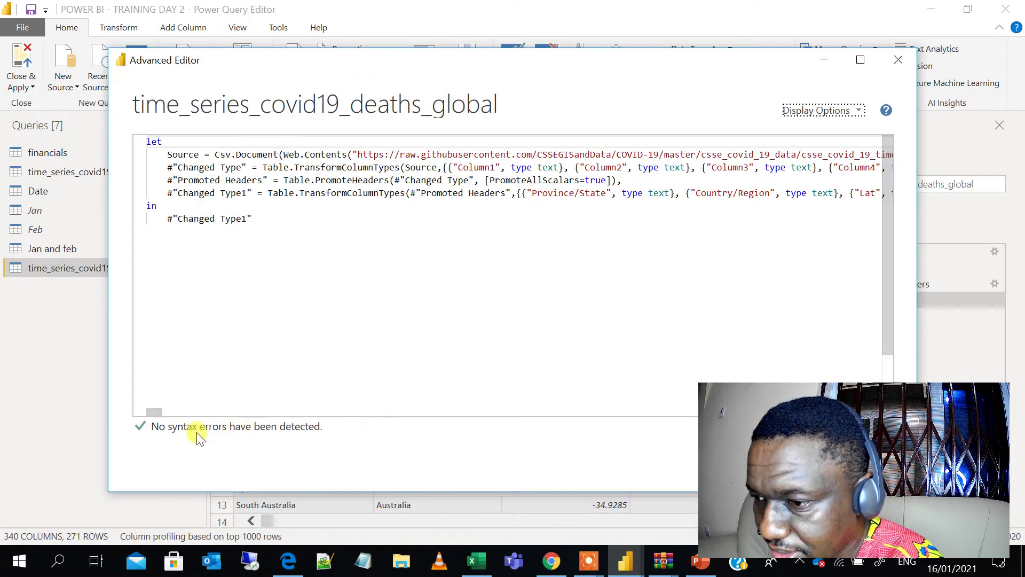
mouse_move(155, 412)
left_mouse_down()
mouse_move(216, 411)
mouse_move(149, 409)
mouse_move(171, 400)
left_mouse_up()
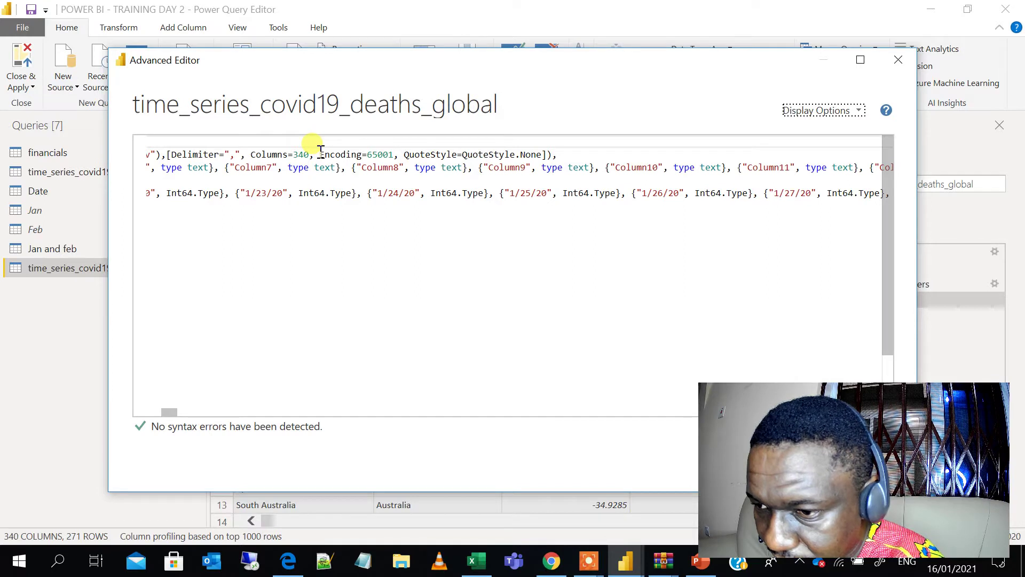
left_click_drag(316, 155, 246, 154)
key("Delete")
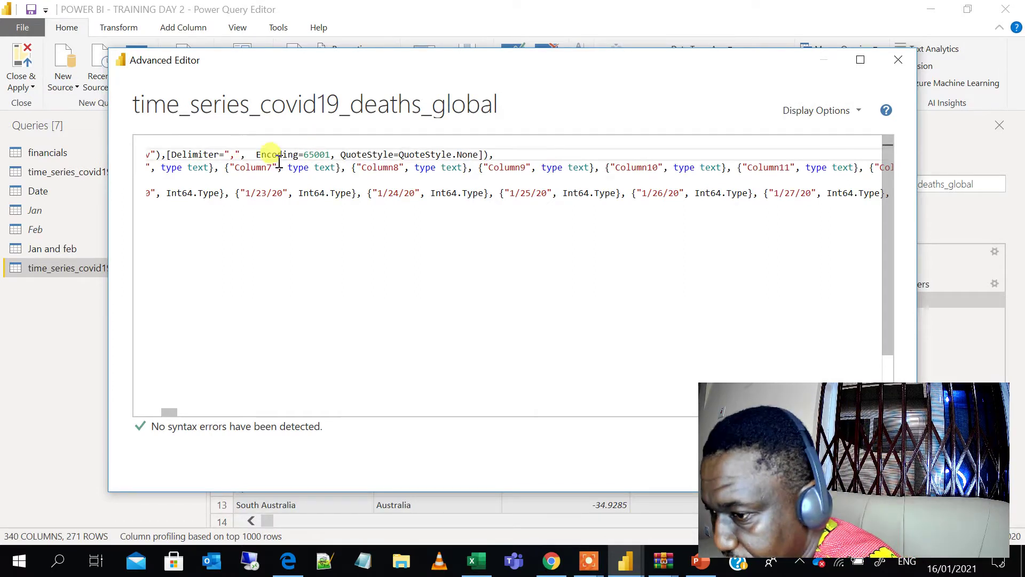
key("Return")
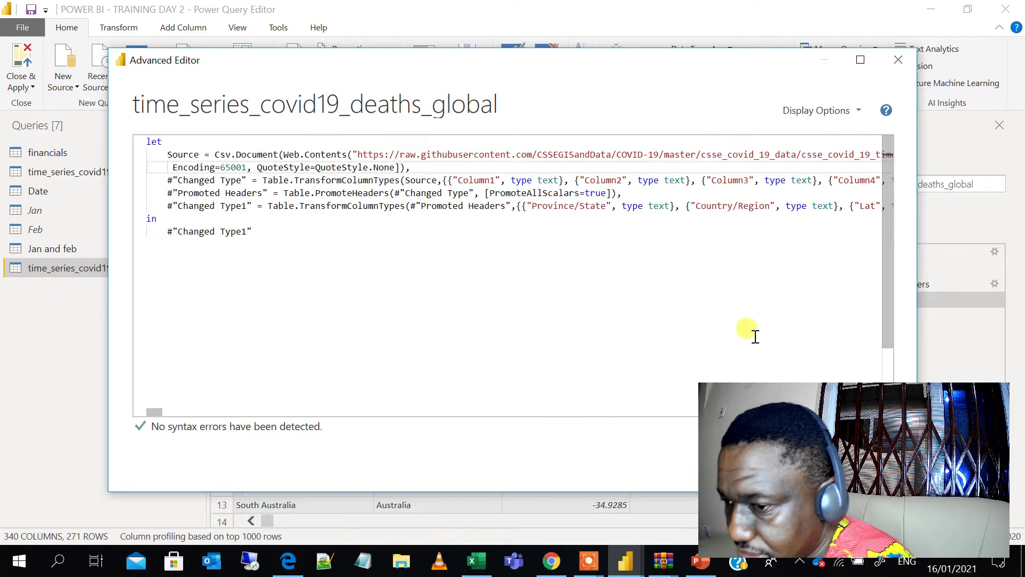
left_click_drag(724, 407, 525, 536)
left_click(816, 458)
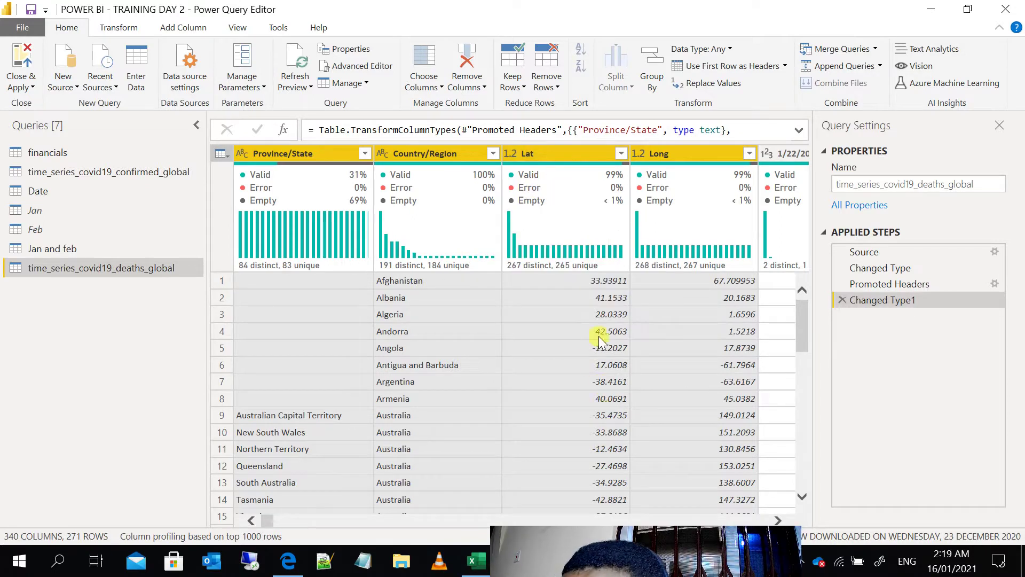
Step: Unpivot all columns other than Province/State, Country/Region, Lat and Long, and rename the Attribute column to Date
right_click(556, 158)
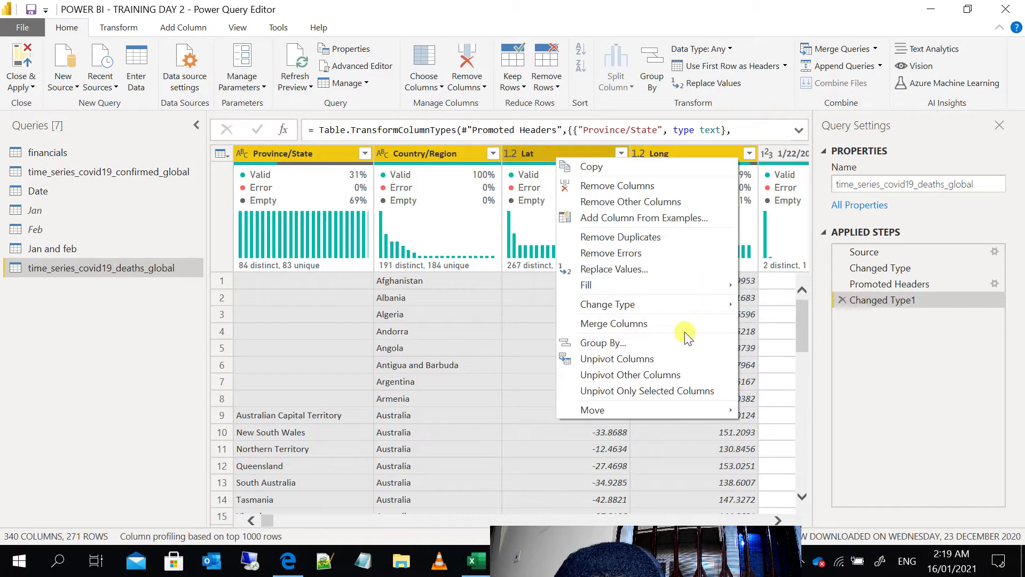
left_click(672, 373)
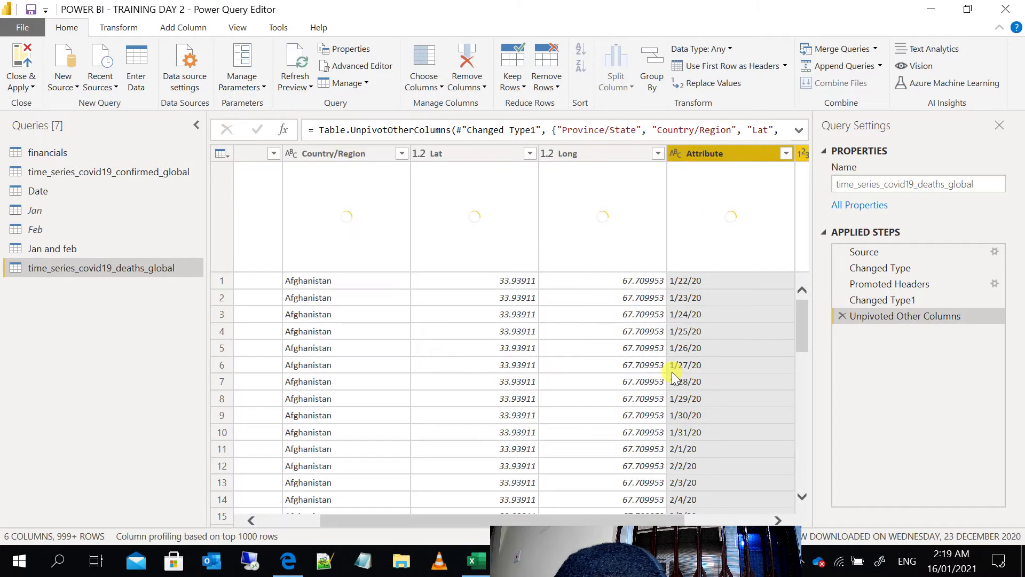
double_click(712, 153)
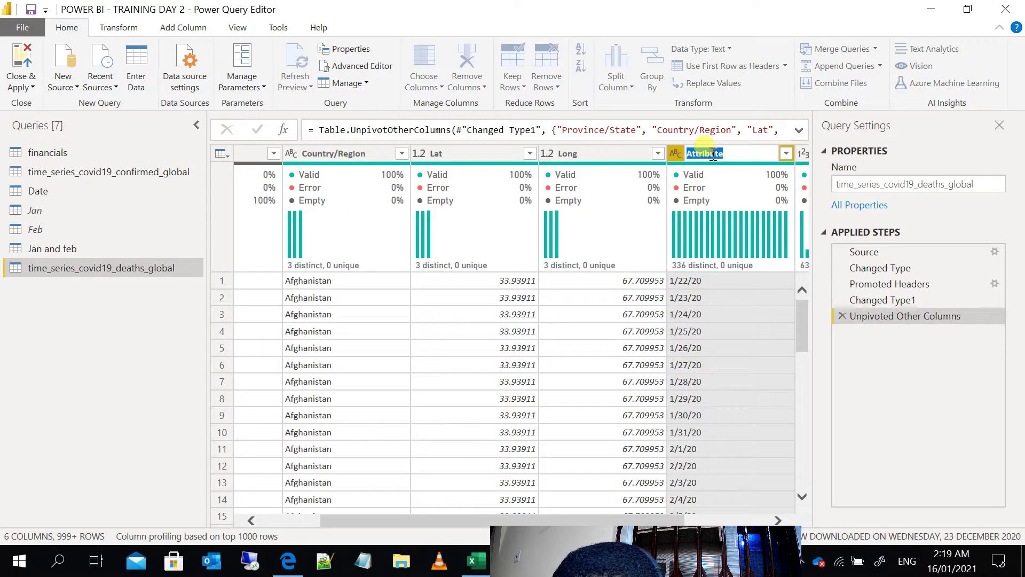
type("dATE")
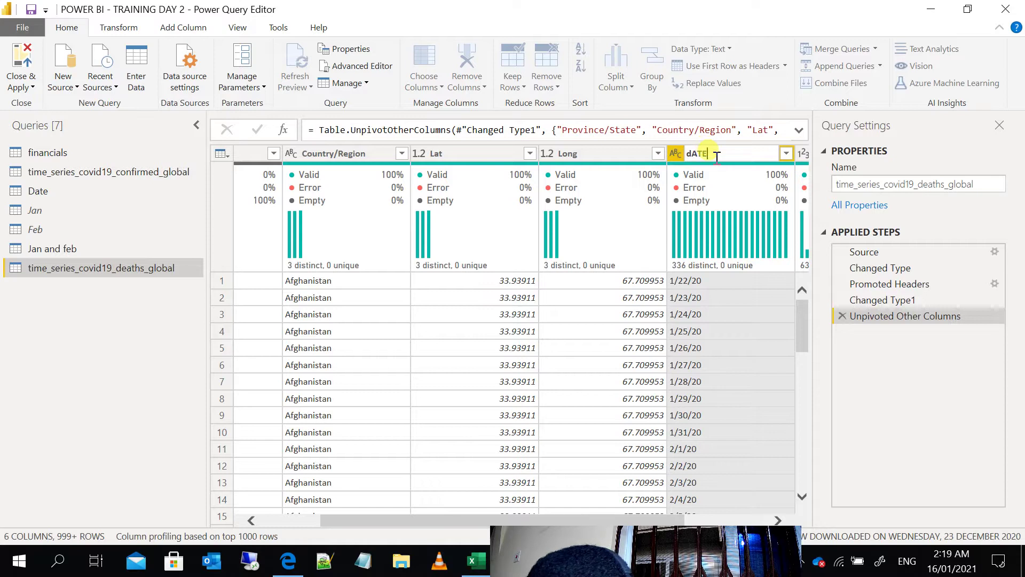
key("BackSpace")
key("BackSpace")
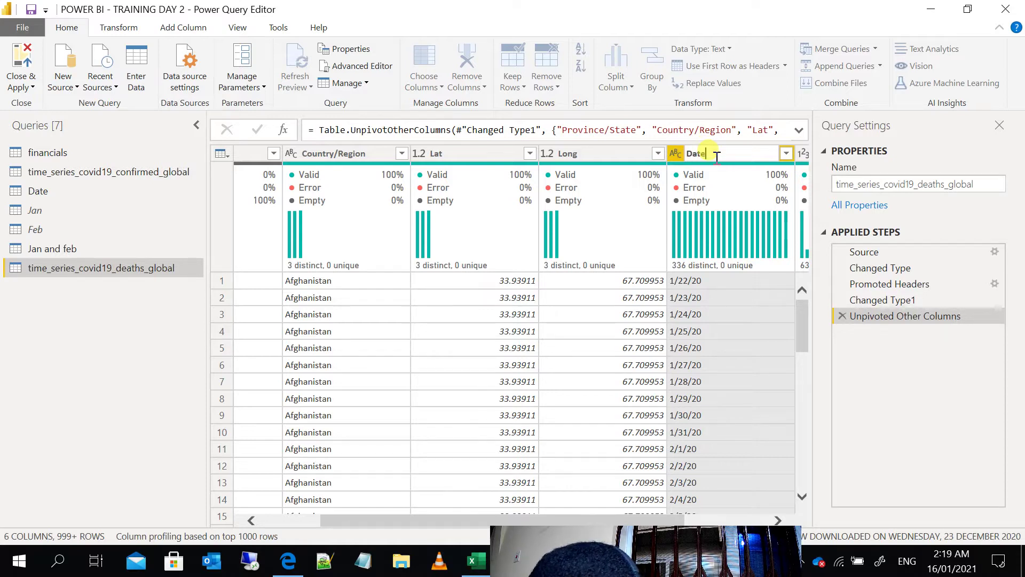
key("Return")
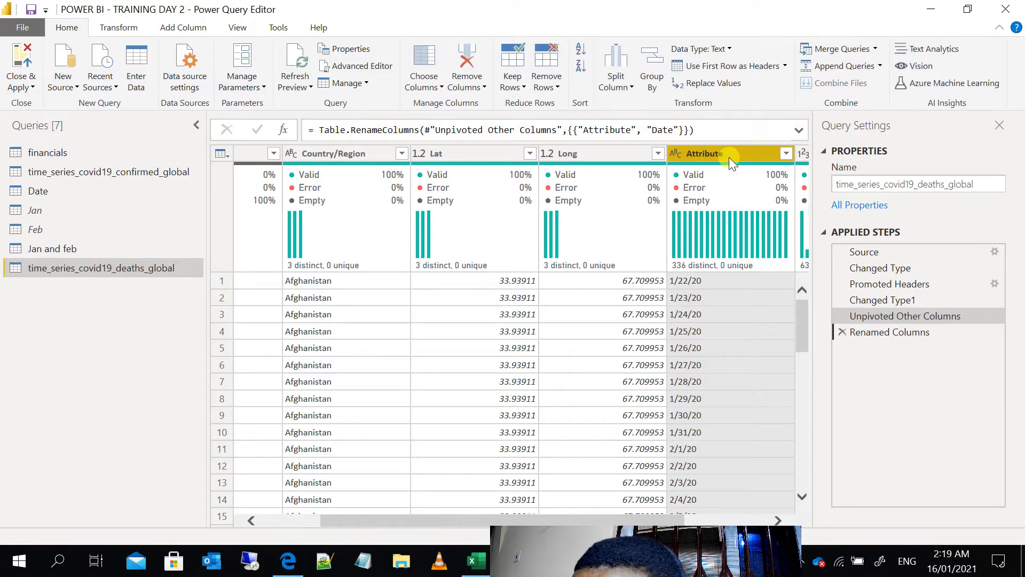
Step: Set the data type of the deaths query's Date column to Date
left_click(729, 49)
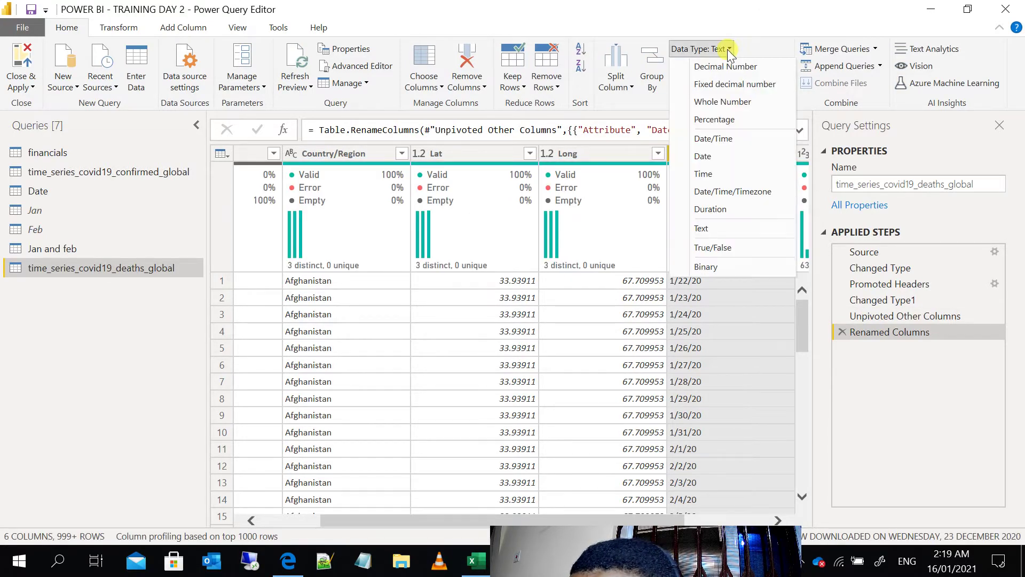
left_click(723, 157)
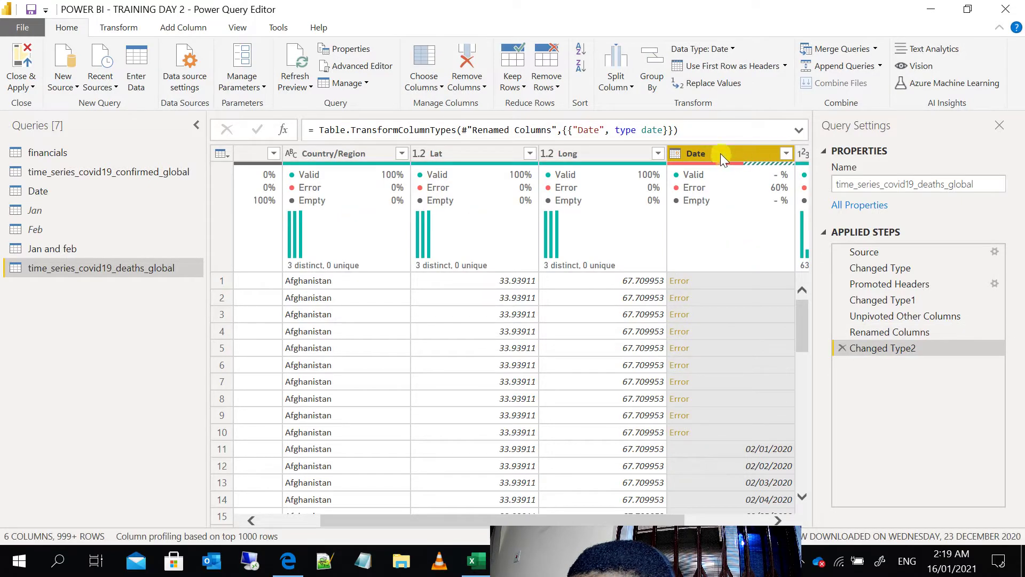
Step: Change the type of the deaths query's Date column using locale, with data type Date and locale English (United States)
right_click(675, 155)
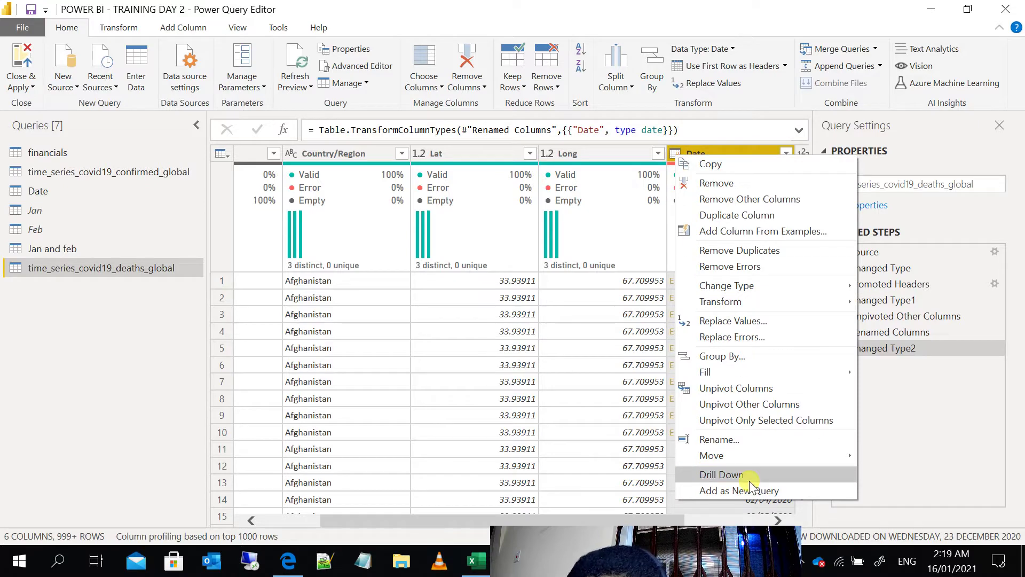
left_click(676, 154)
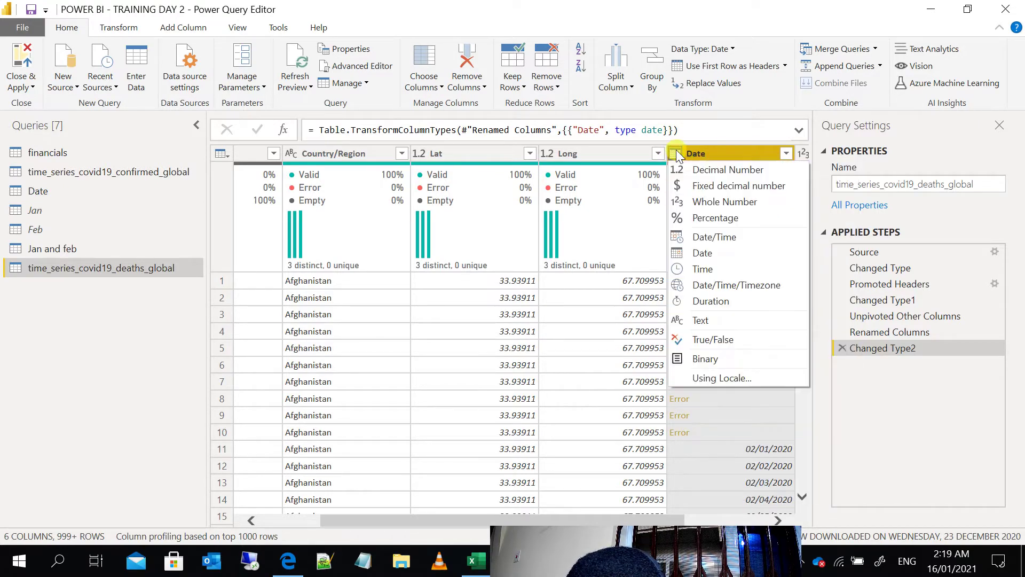
left_click(738, 377)
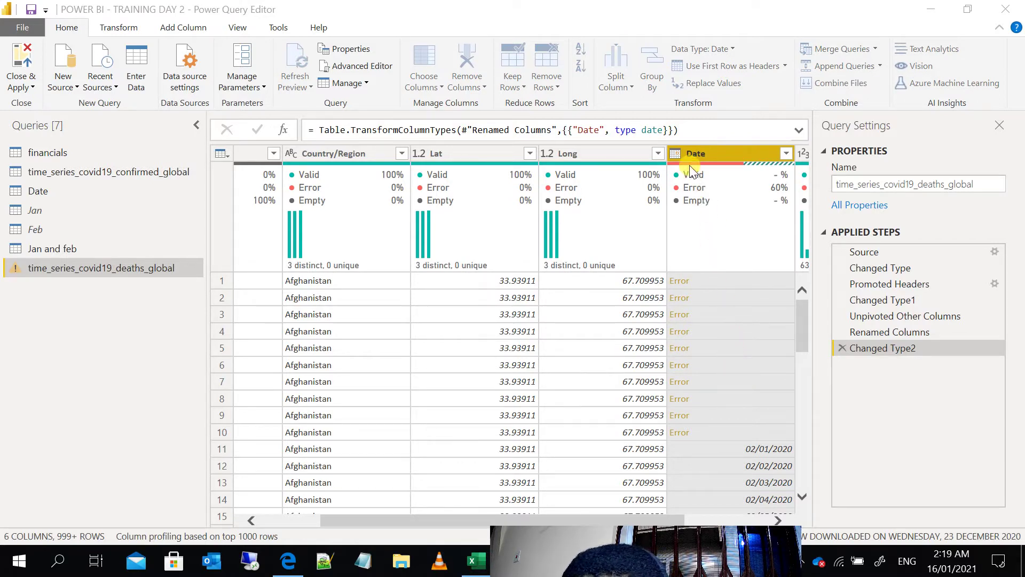
left_click(342, 270)
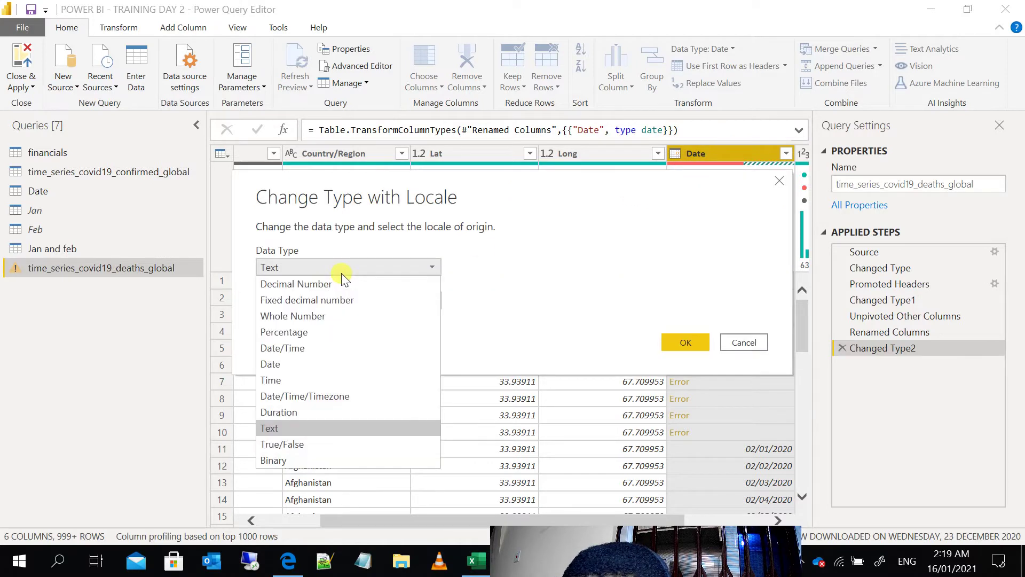
left_click(305, 365)
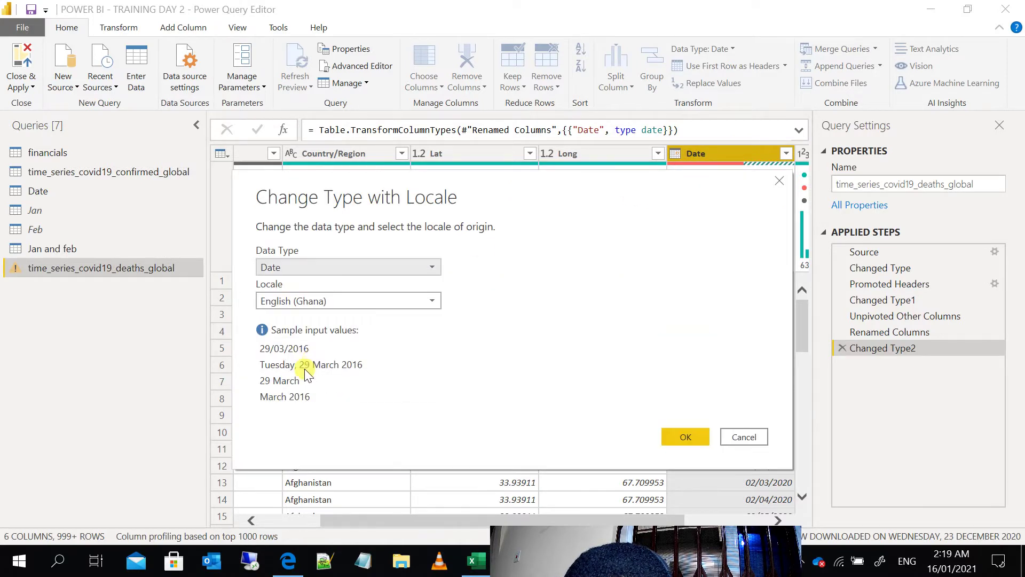
left_click(342, 300)
scroll(354, 474, "down", 5)
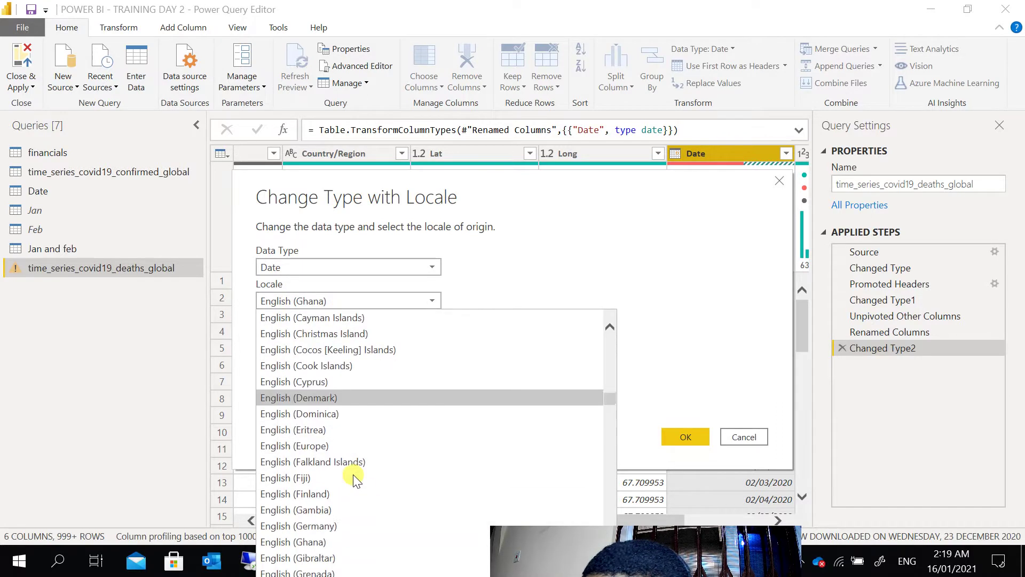
scroll(353, 474, "down", 13)
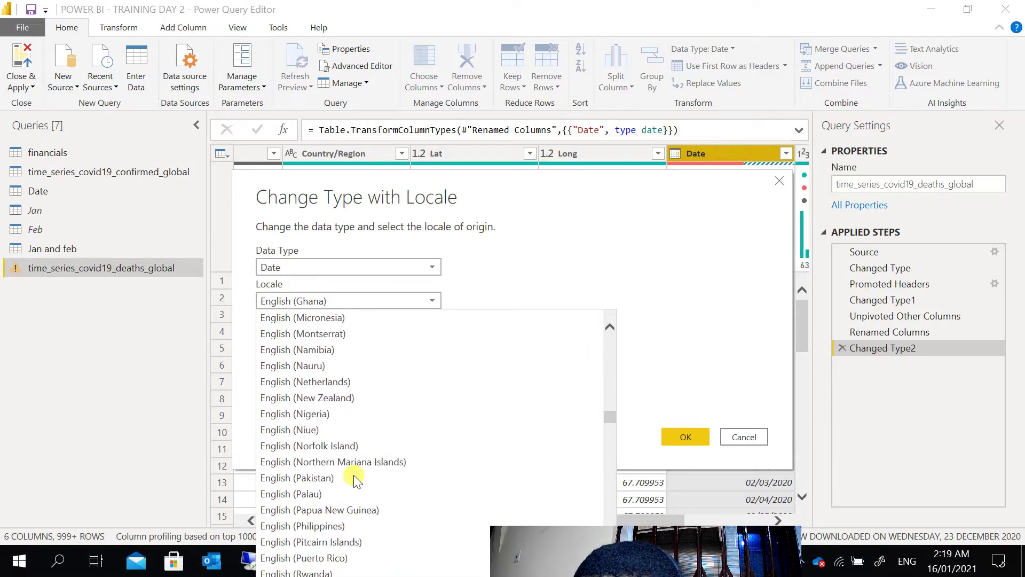
scroll(353, 477, "down", 12)
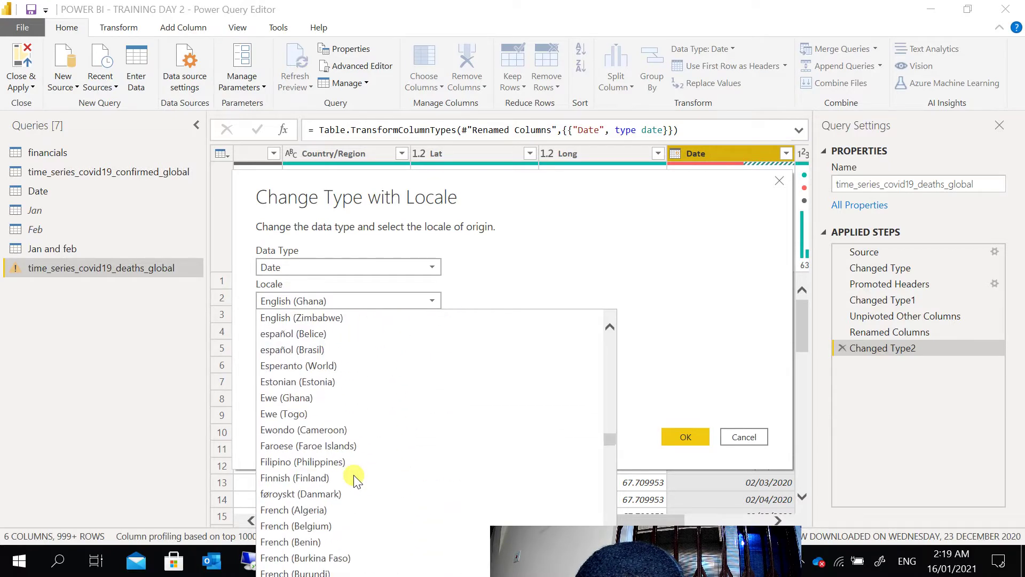
scroll(354, 479, "down", 6)
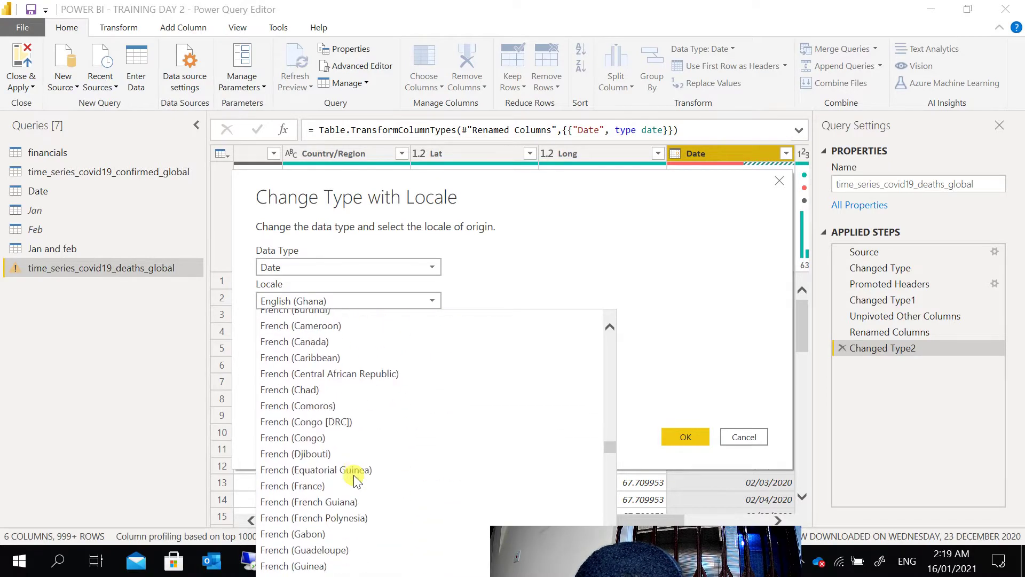
scroll(354, 479, "up", 2)
scroll(355, 478, "up", 13)
scroll(355, 477, "down", 4)
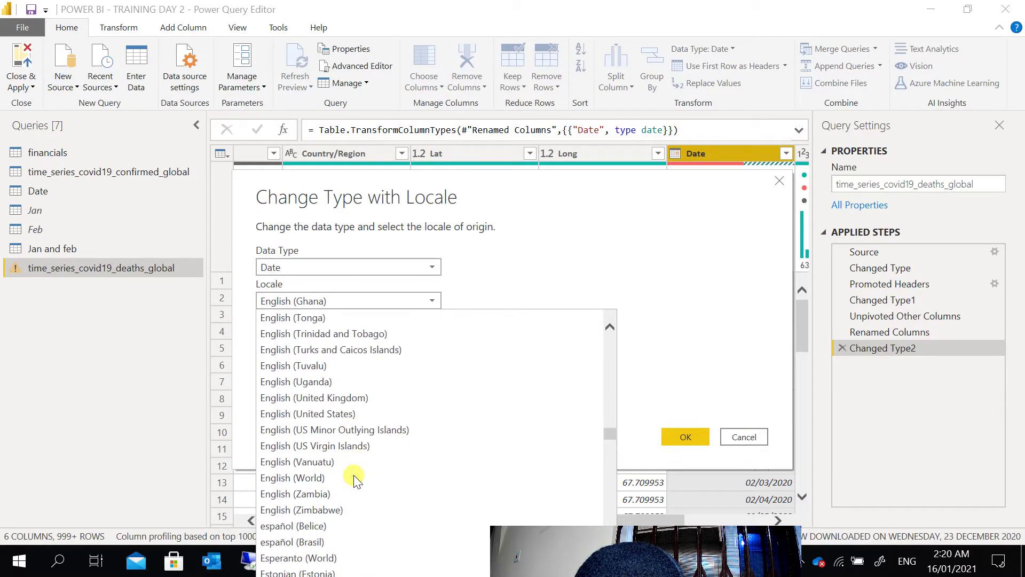
left_click(363, 420)
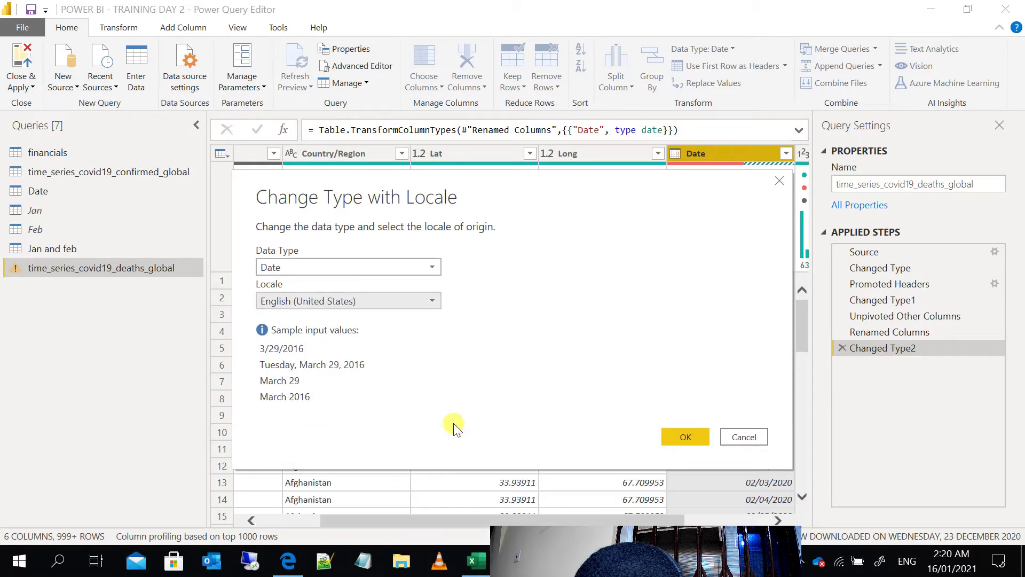
left_click(688, 436)
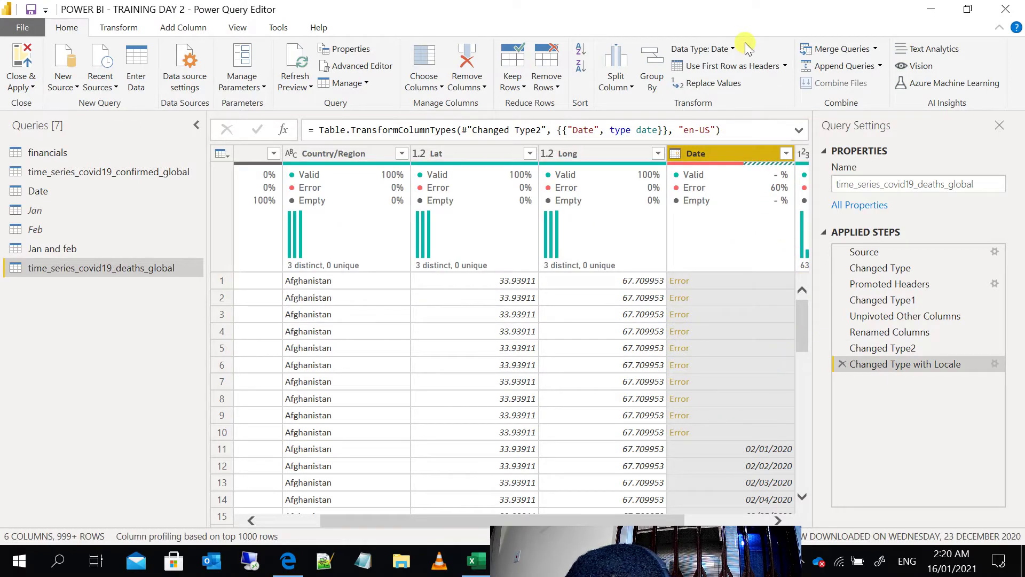
Step: Set the Date column's data type to Date again and delete the earlier Changed Type2 step from the deaths query
left_click(729, 48)
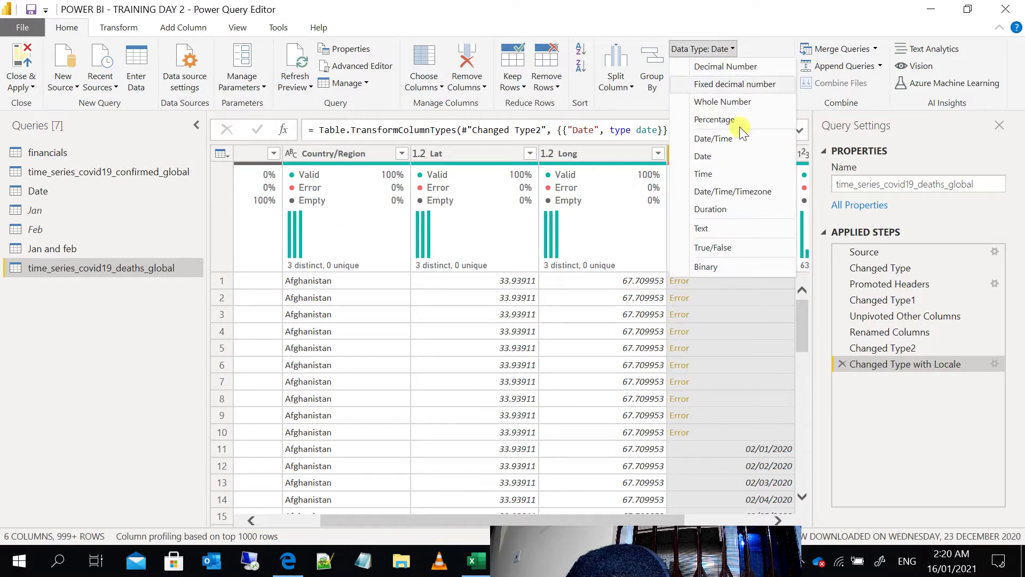
left_click(733, 162)
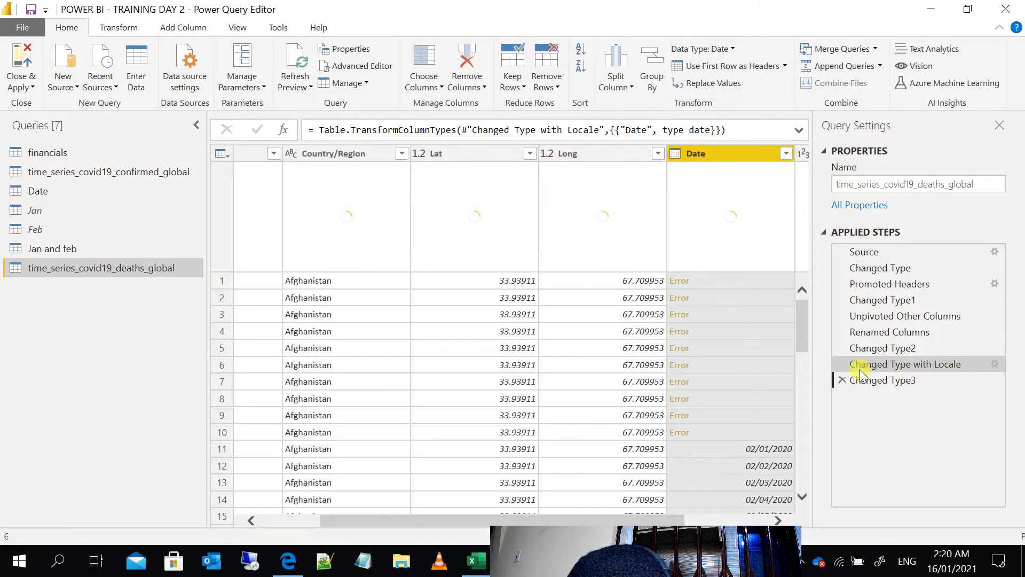
left_click(842, 348)
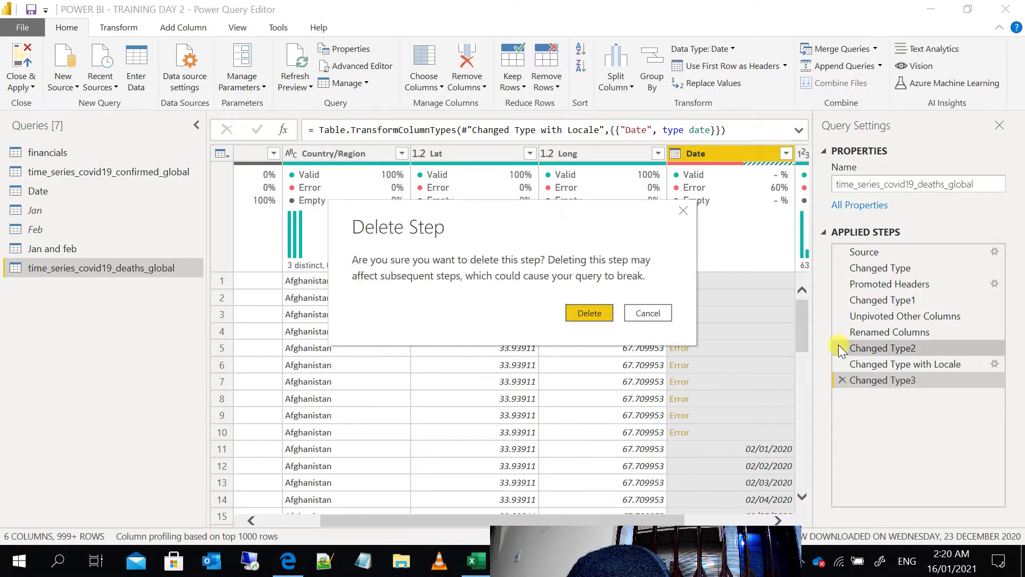
left_click(590, 314)
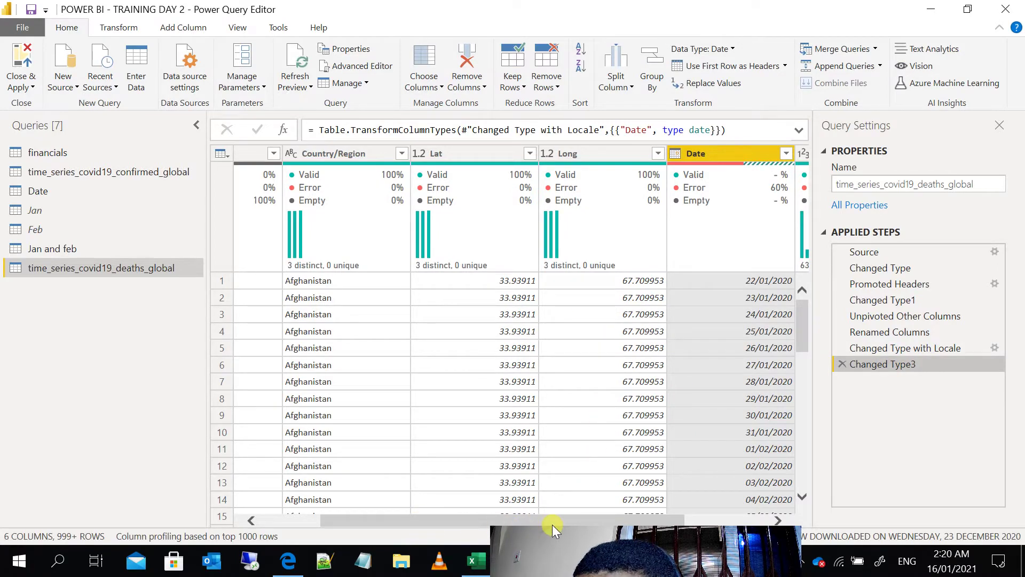
Step: Rename the deaths query's Value column to Death
scroll(552, 524, "right", 2)
left_click(696, 156)
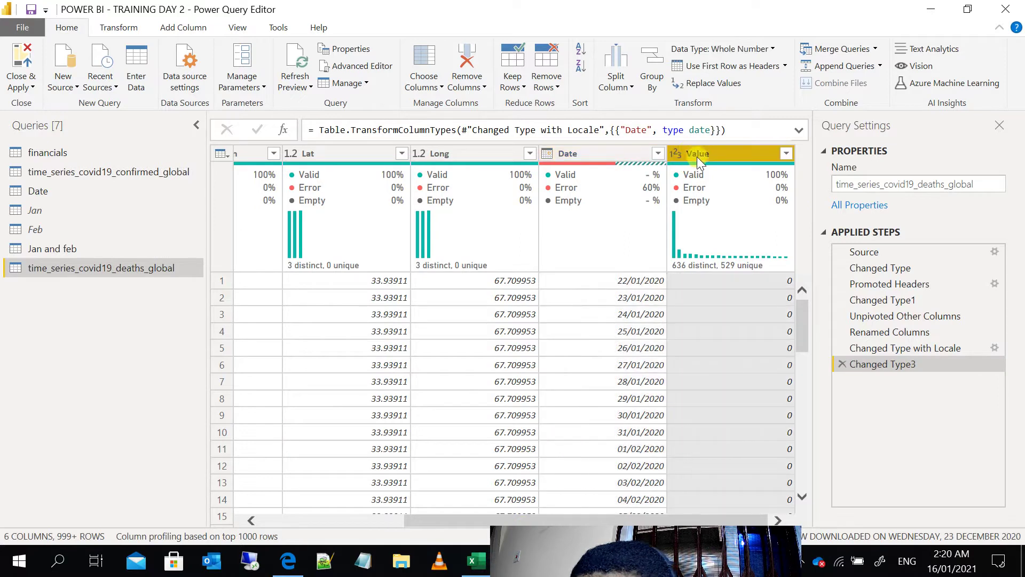
double_click(696, 155)
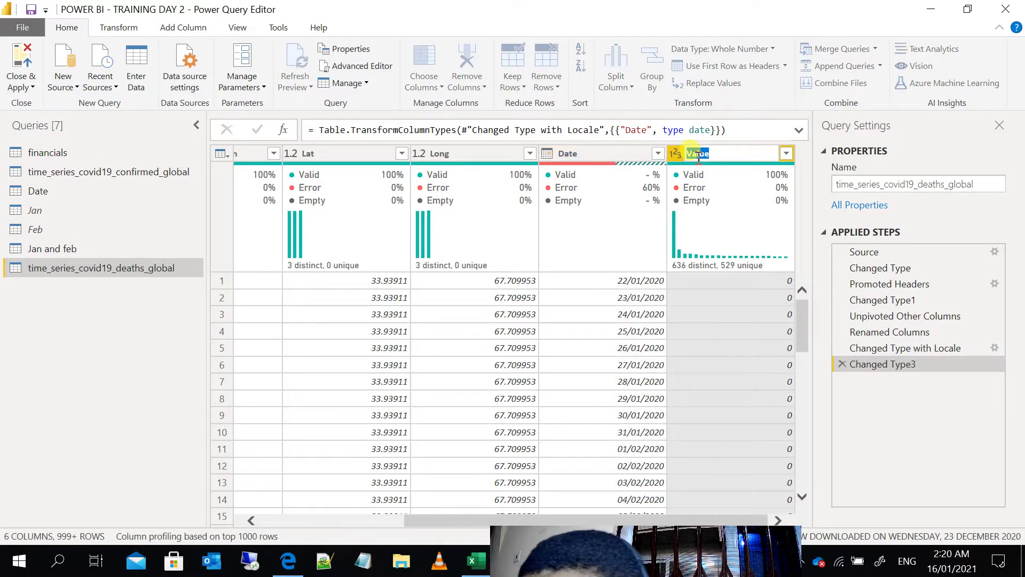
left_click(697, 155)
type("Death")
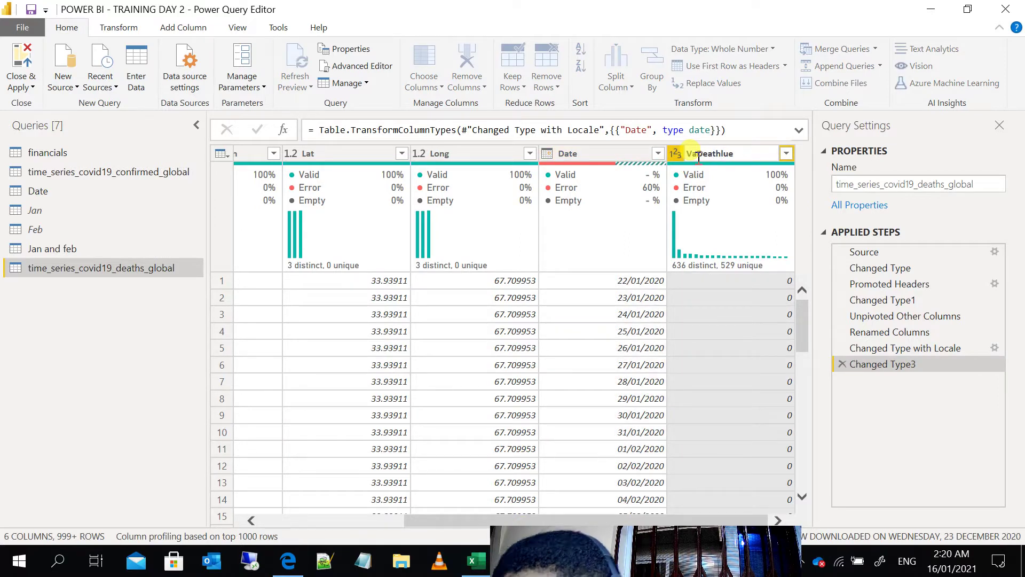
key("BackSpace")
key("BackSpace")
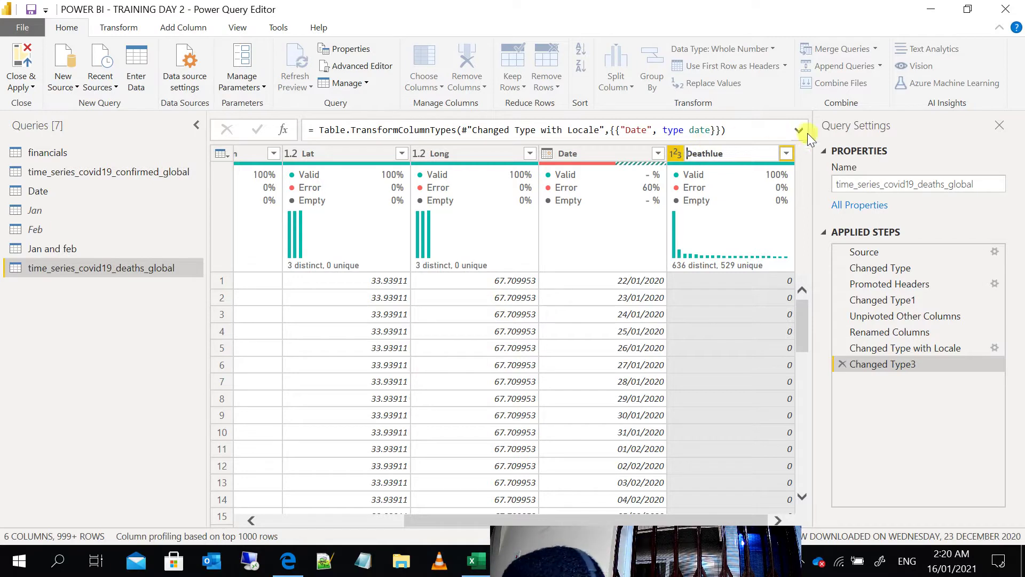
left_click(728, 154)
key("BackSpace")
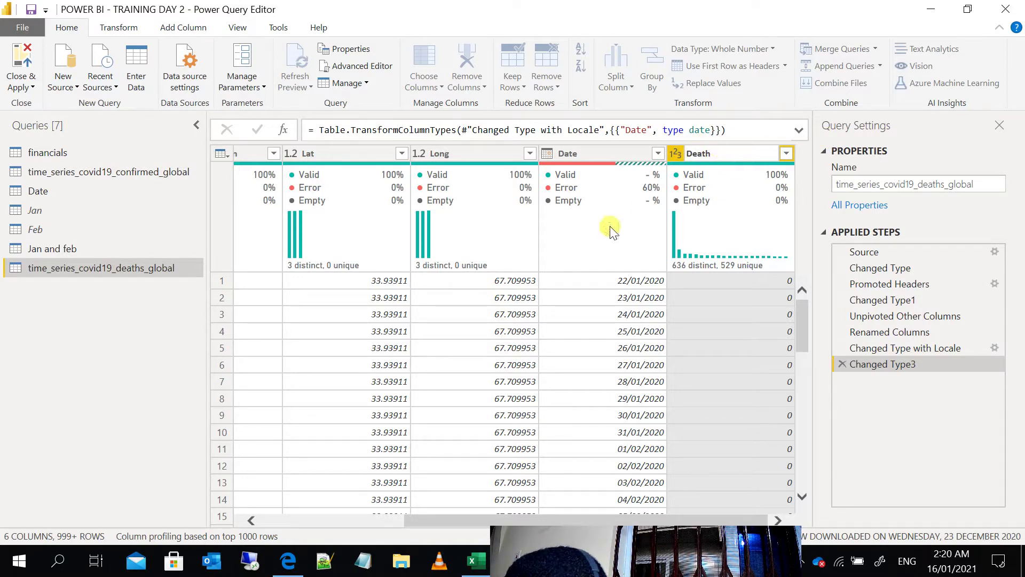
key("Return")
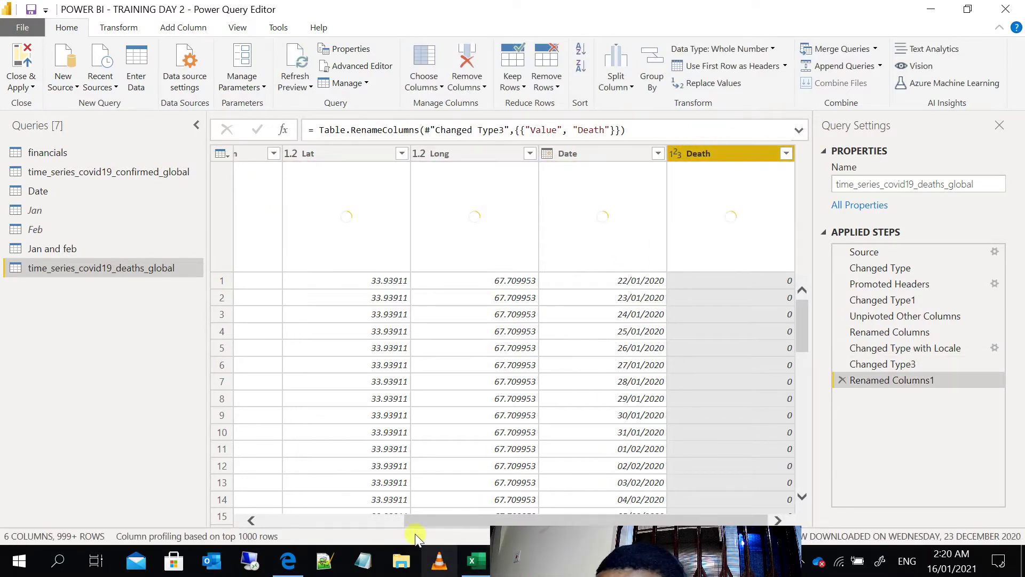
mouse_move(430, 522)
left_mouse_down()
mouse_move(282, 543)
mouse_move(437, 537)
left_mouse_up()
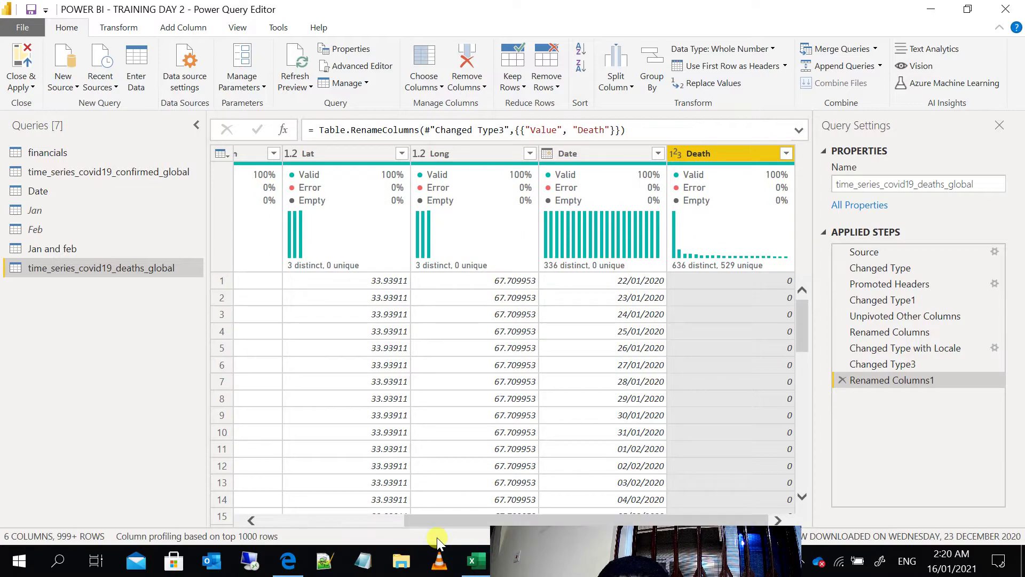
left_click_drag(799, 556, 930, 427)
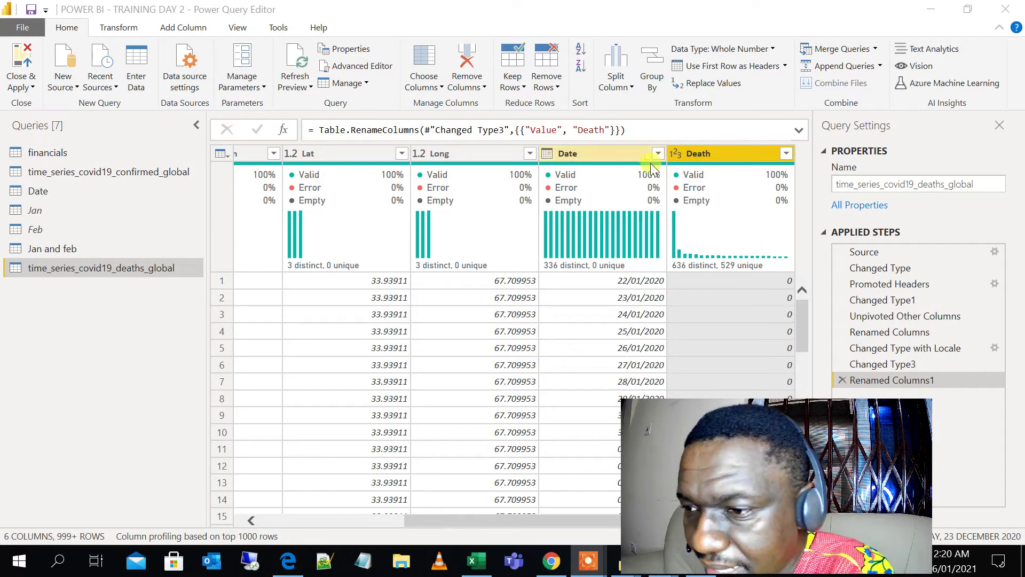
Step: Open the time_series_covid19_confirmed_global query and check its Lat, Long, Date and Confirmed Cases columns
left_click(63, 173)
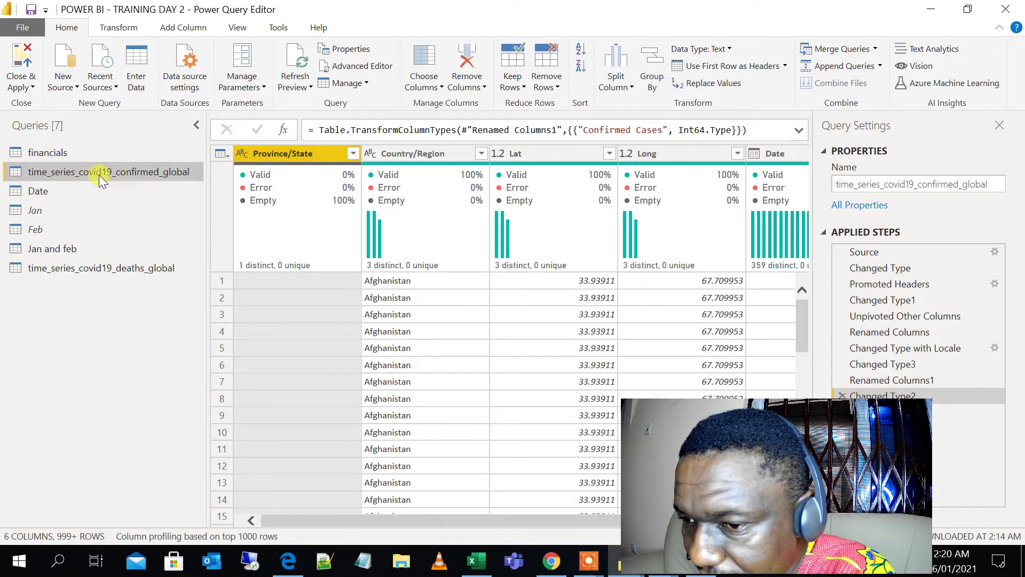
left_click(536, 154)
left_click(638, 156)
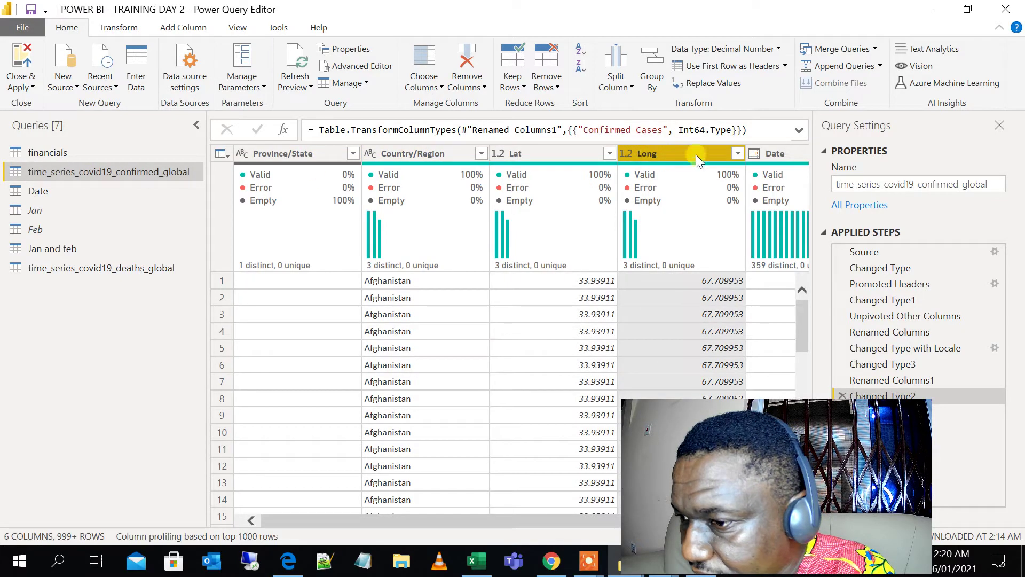
left_click(787, 158)
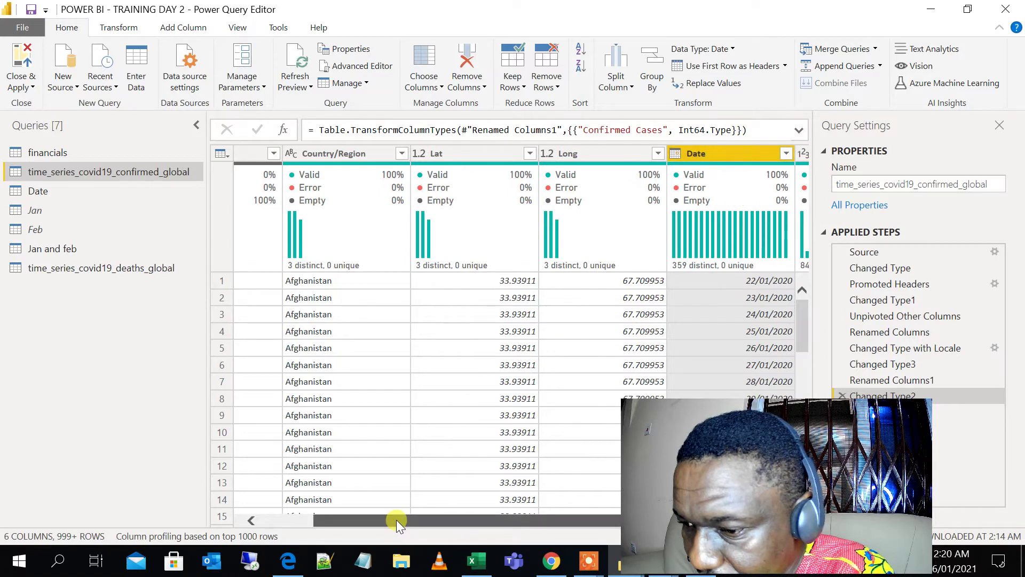
left_click_drag(396, 520, 481, 527)
left_click(701, 153)
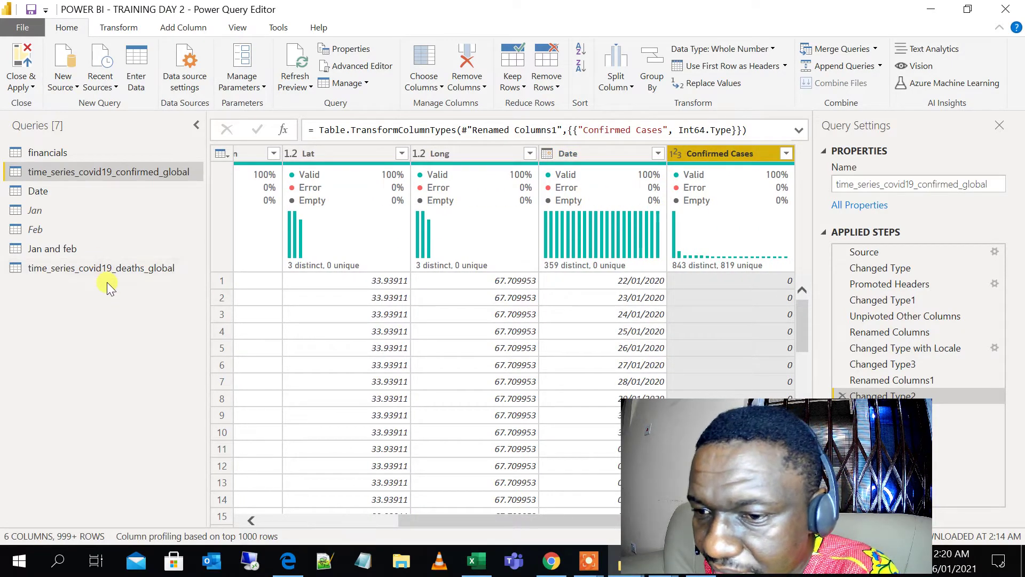
Step: Refresh the previews of all queries and open the time_series_covid19_deaths_global query
left_click(297, 82)
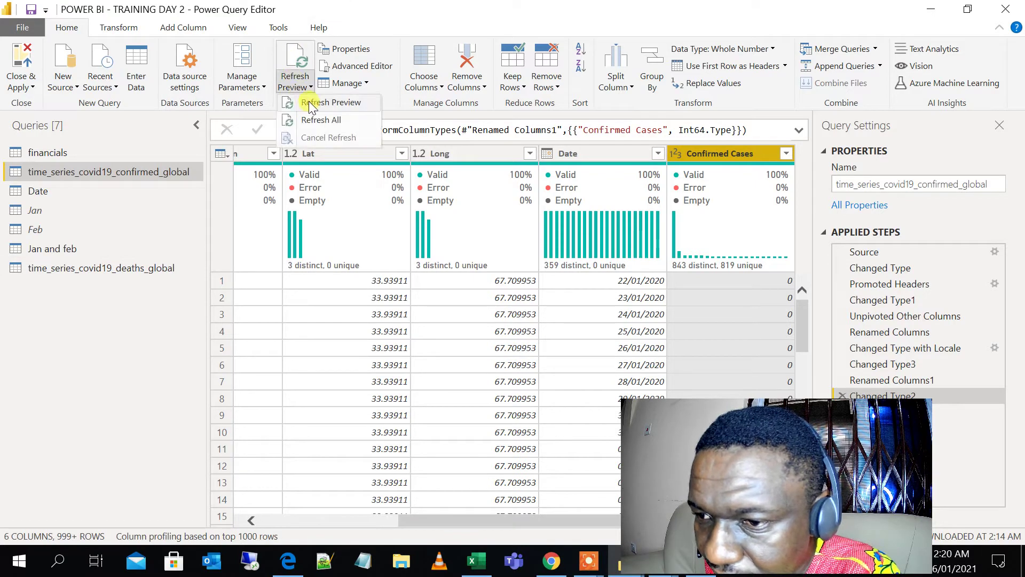
left_click(307, 124)
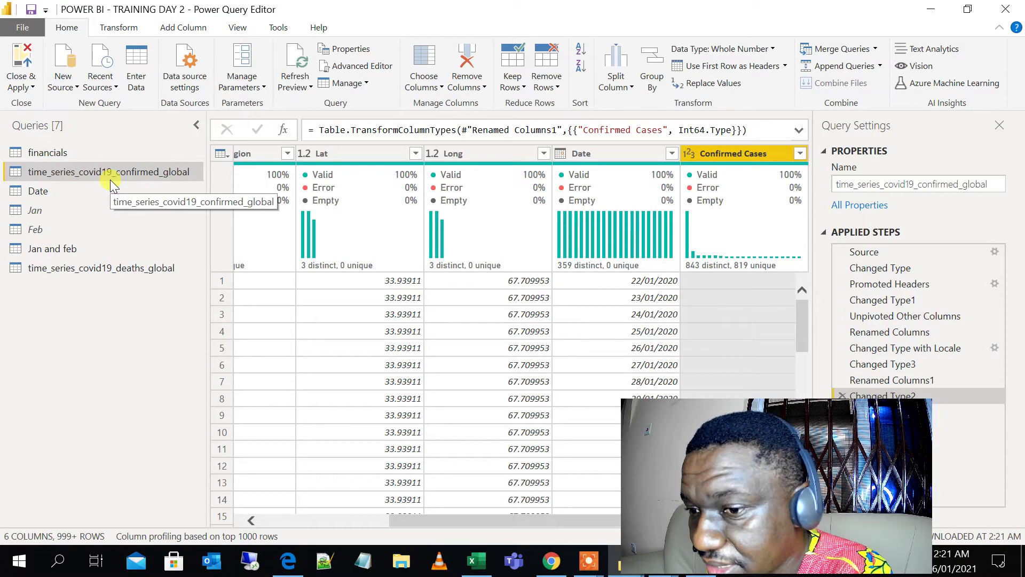
left_click(126, 269)
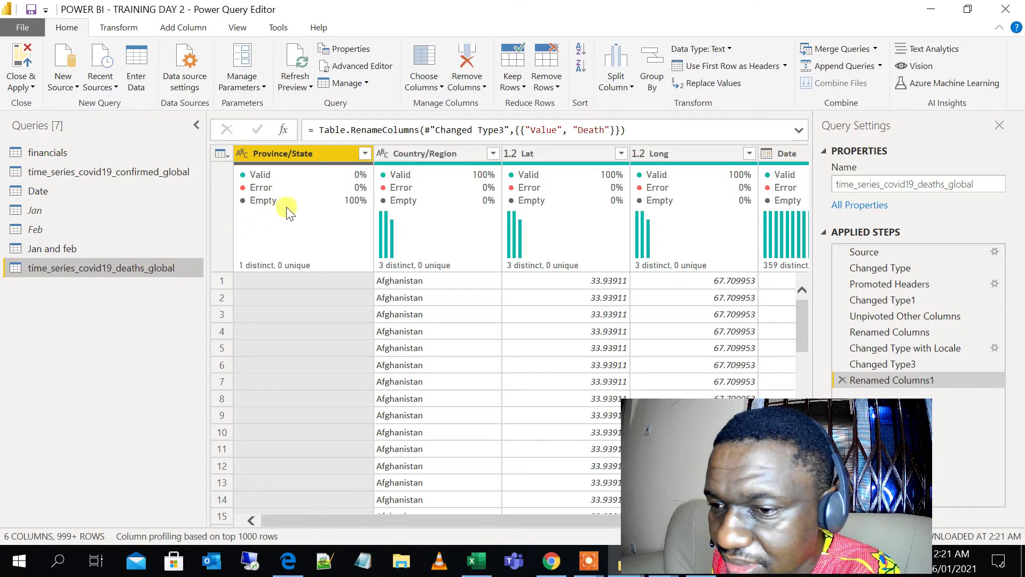
mouse_move(320, 191)
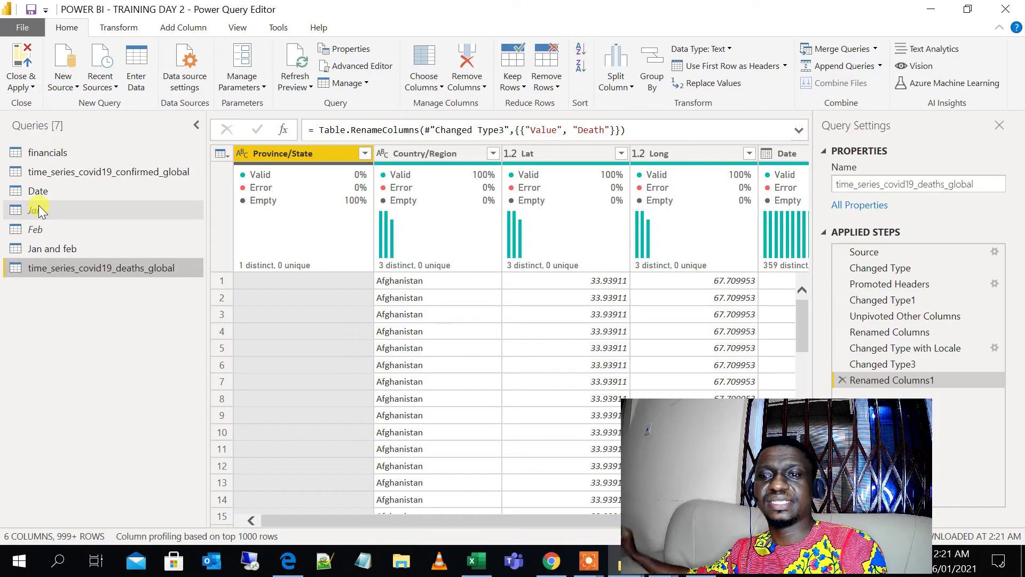
Step: Return to the time_series_covid19_confirmed_global query and look over its columns from Province/State to Confirmed Cases
left_click(144, 168)
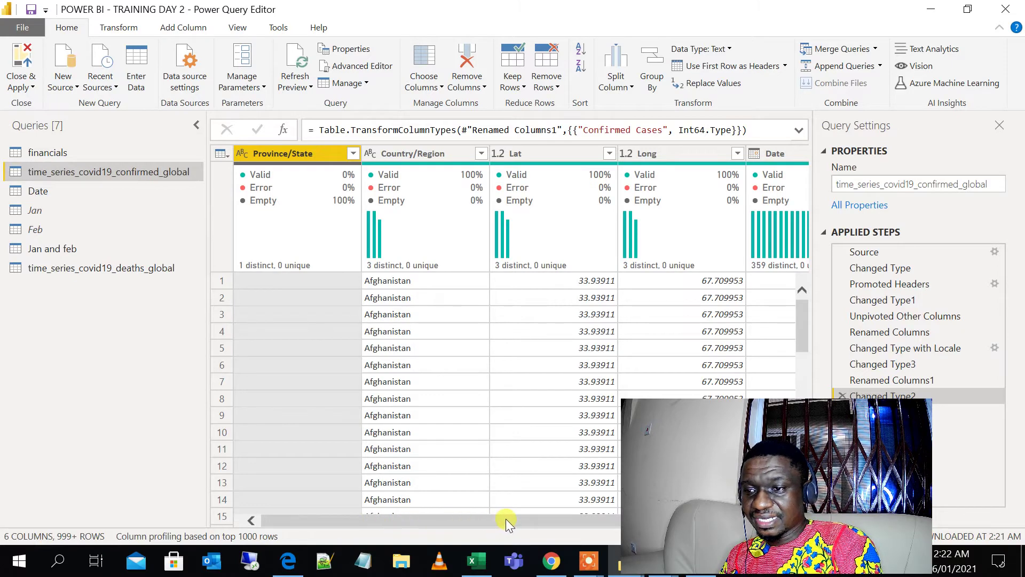
left_click_drag(456, 521, 610, 493)
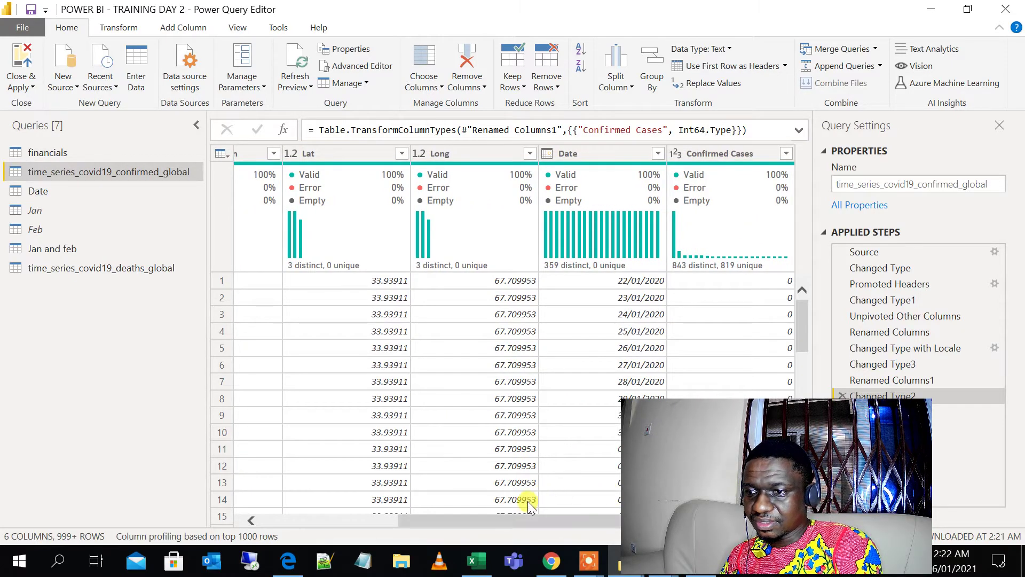
left_click_drag(530, 518, 310, 537)
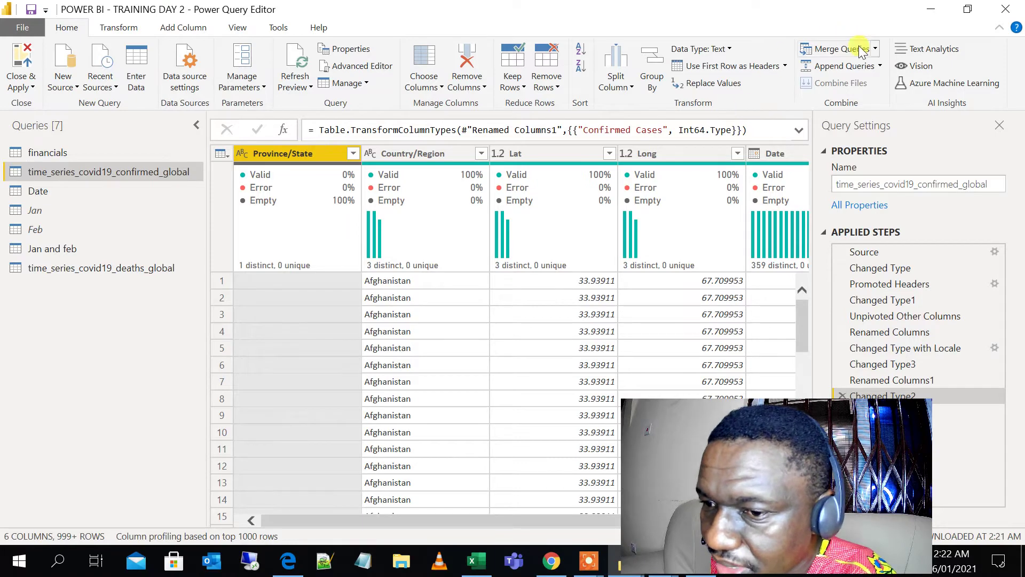
Step: Start merging time_series_covid19_confirmed_global with time_series_covid19_deaths_global as a new query
left_click(875, 48)
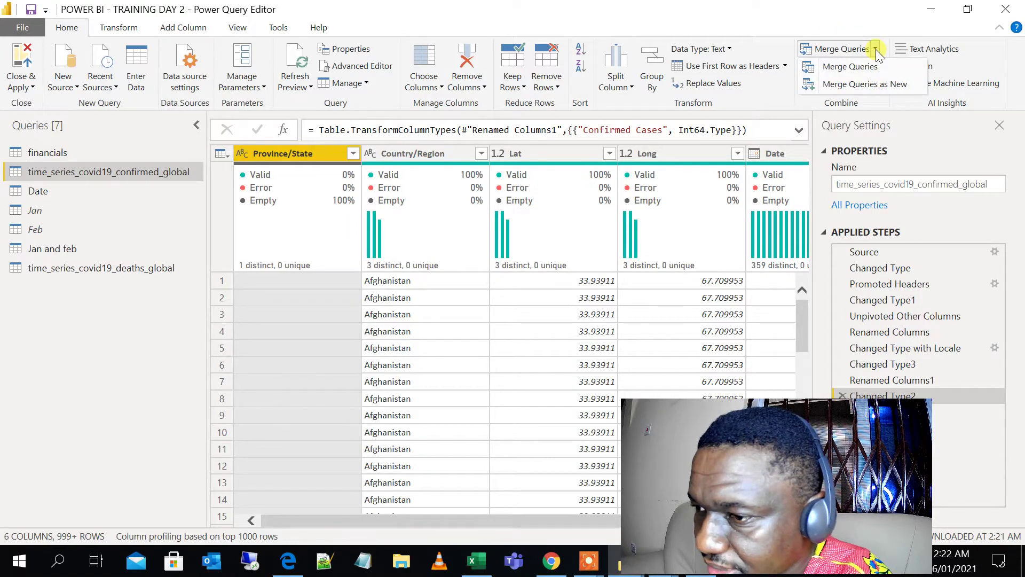
left_click(870, 87)
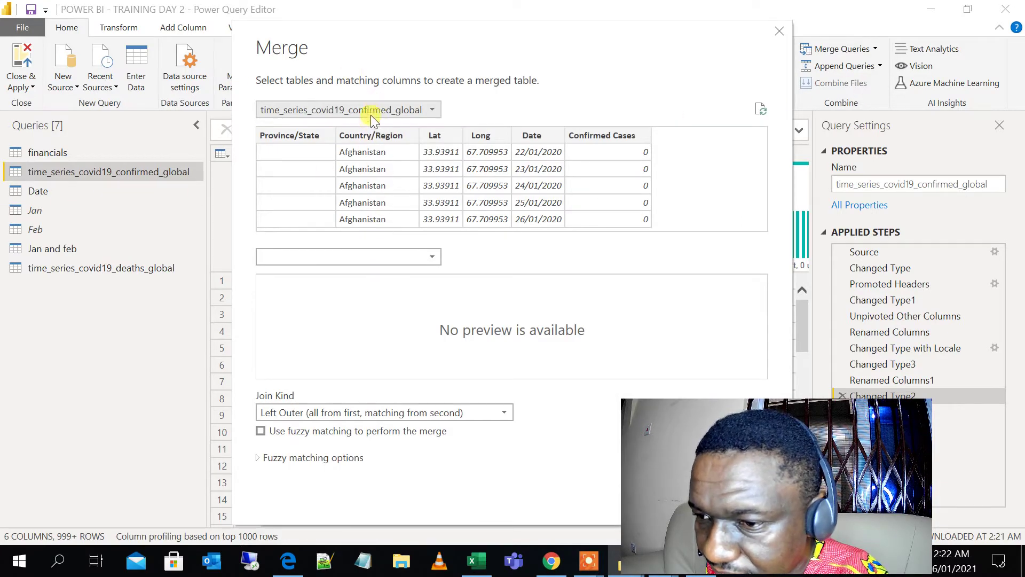
left_click(395, 256)
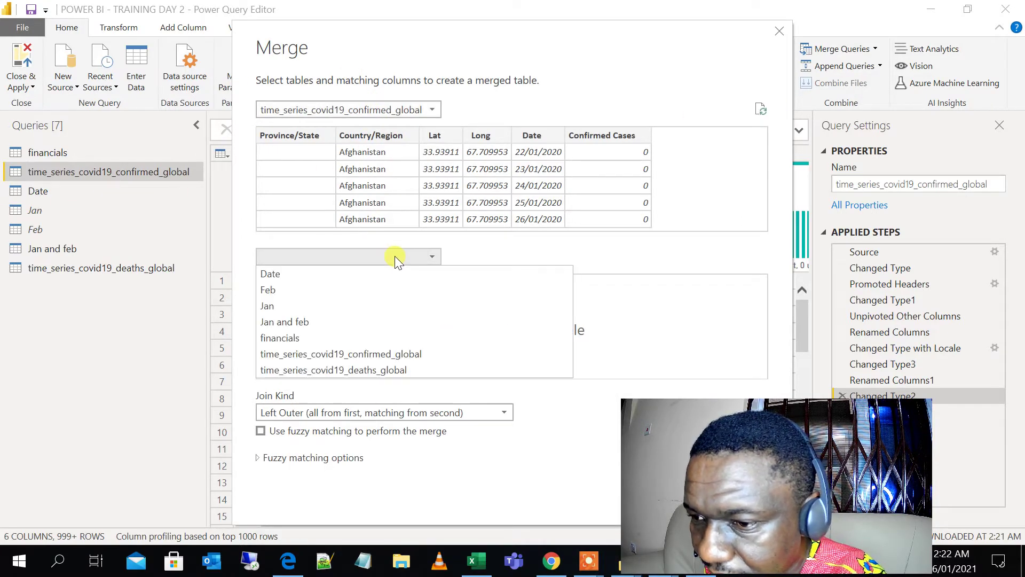
left_click(367, 369)
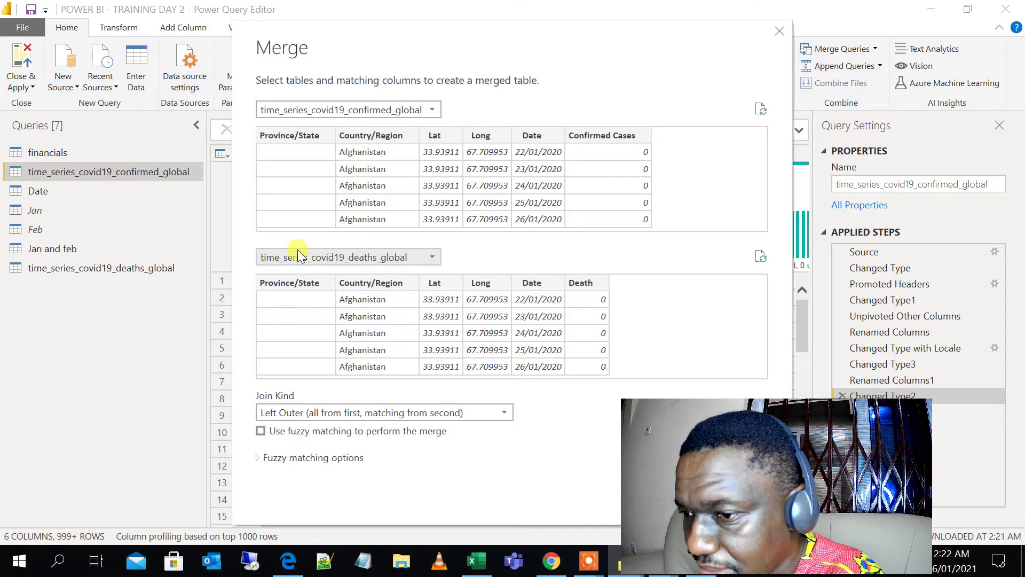
Step: Match both tables on Province/State, Country/Region and Date, and create the merge with a Left Outer join
left_click(300, 139)
left_click(383, 136, "ctrl")
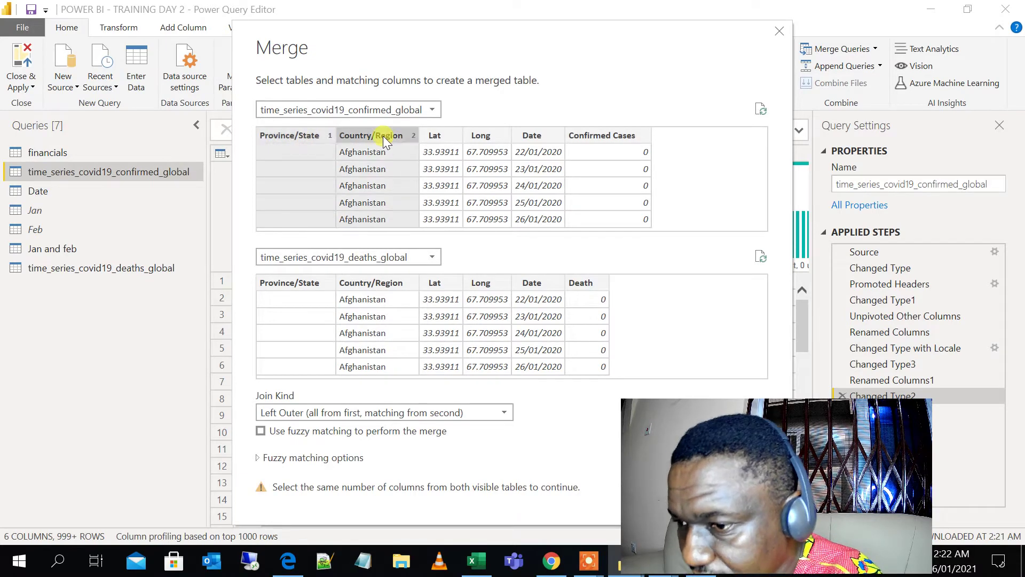
left_click(526, 136, "ctrl")
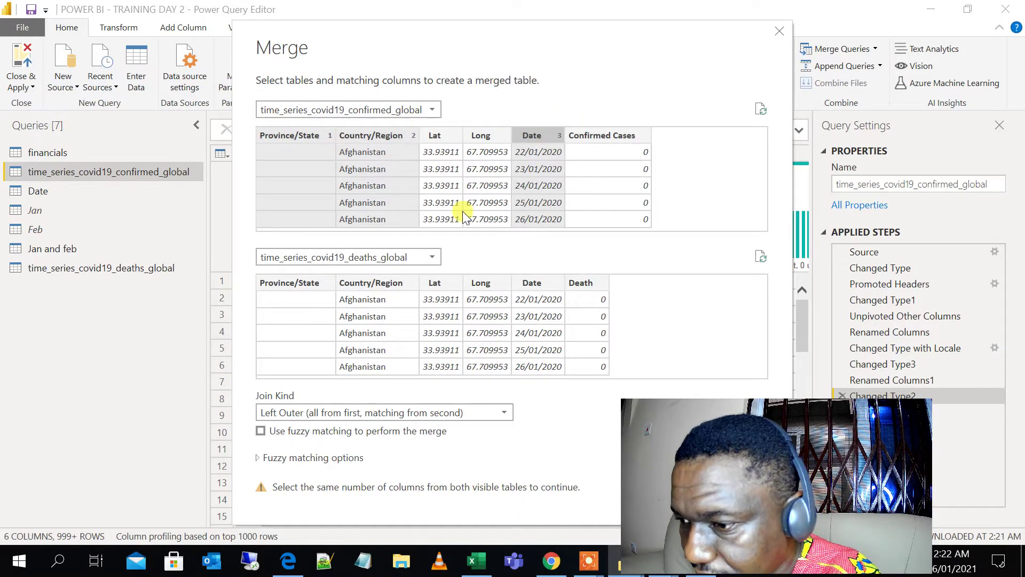
left_click(300, 282)
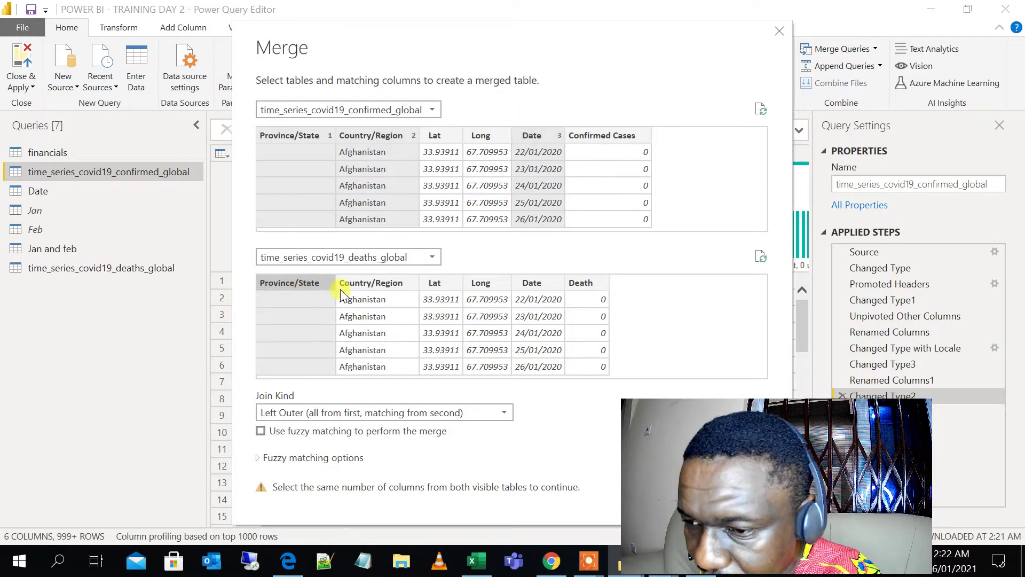
left_click(364, 285, "ctrl")
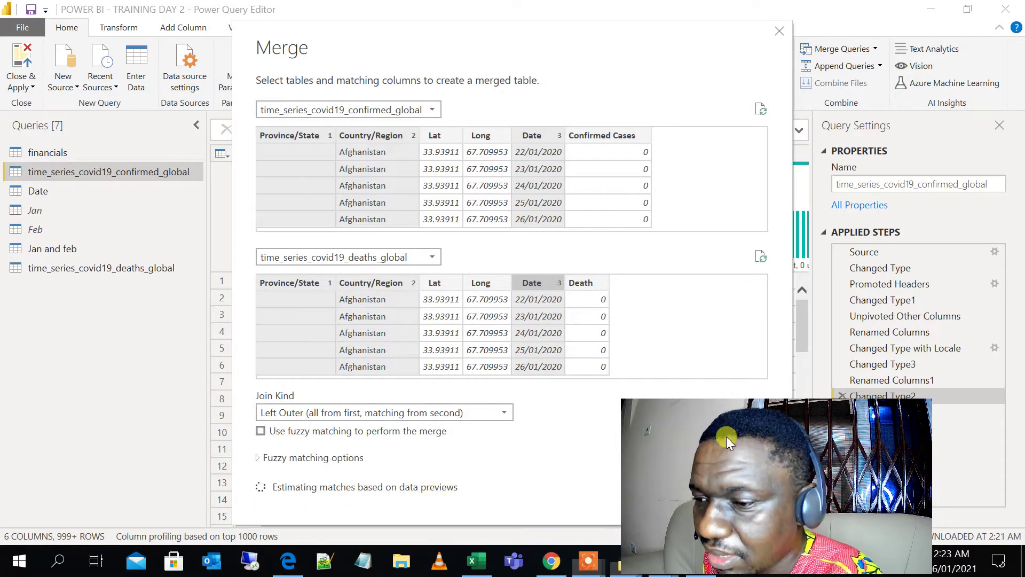
left_click_drag(726, 437, 850, 258)
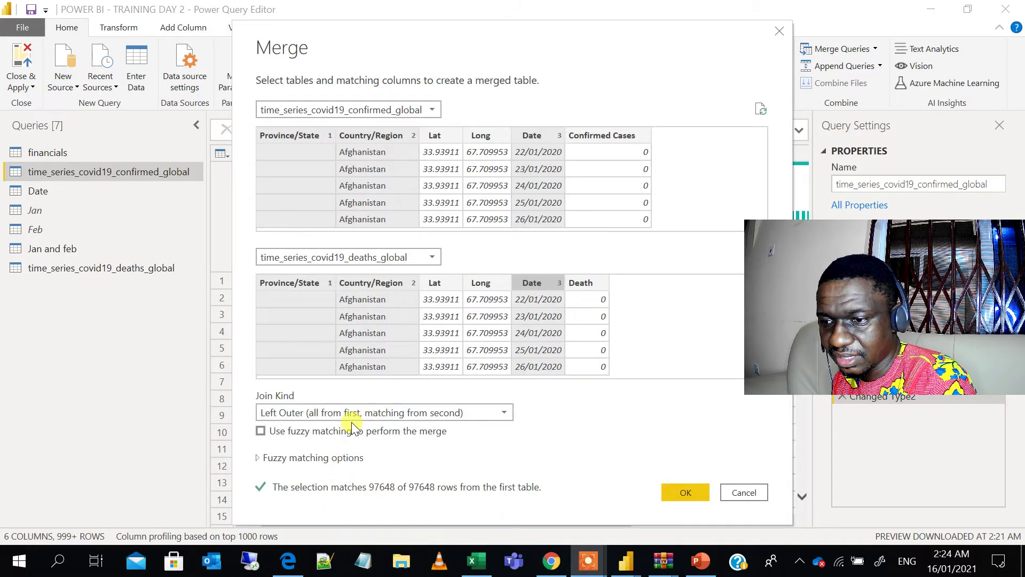
left_click(329, 417)
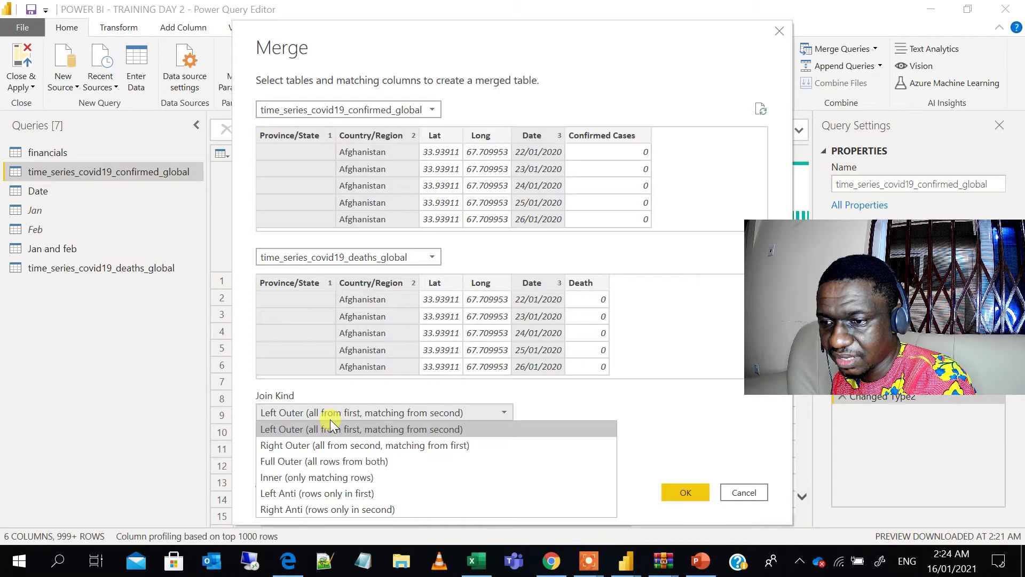
left_click(325, 412)
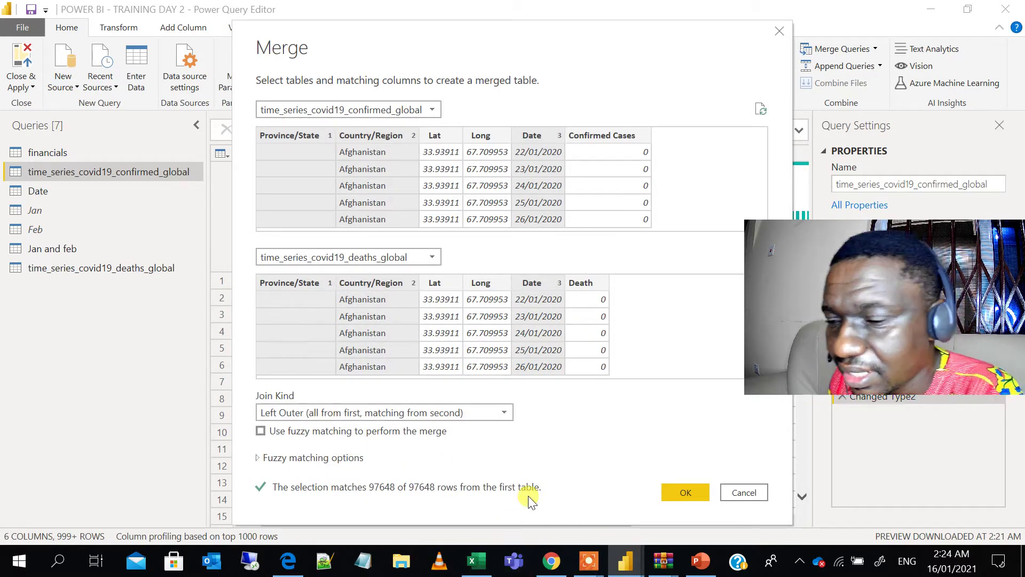
left_click(685, 492)
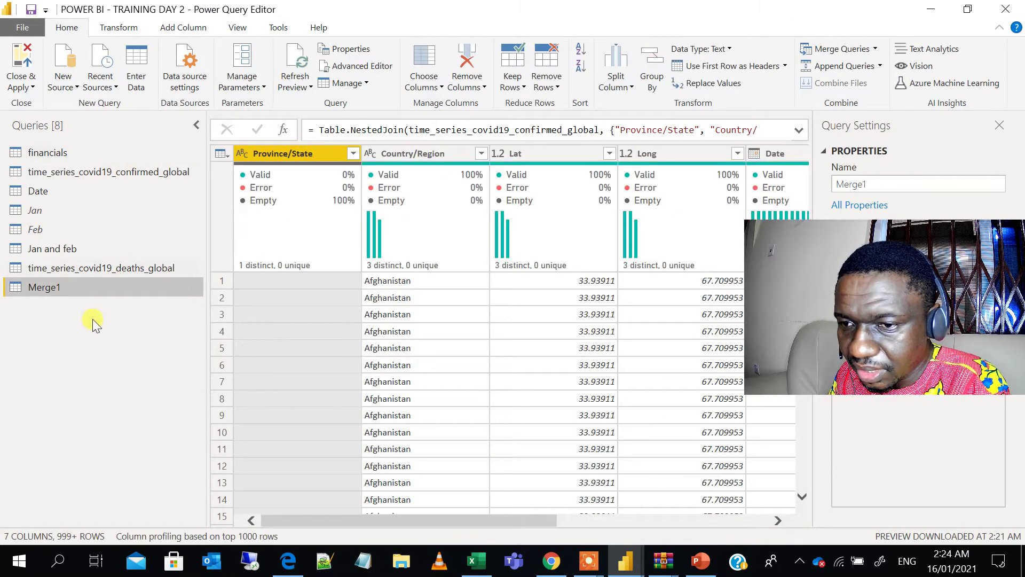
Step: Rename the merged query as Covid-19 Cases
double_click(76, 283)
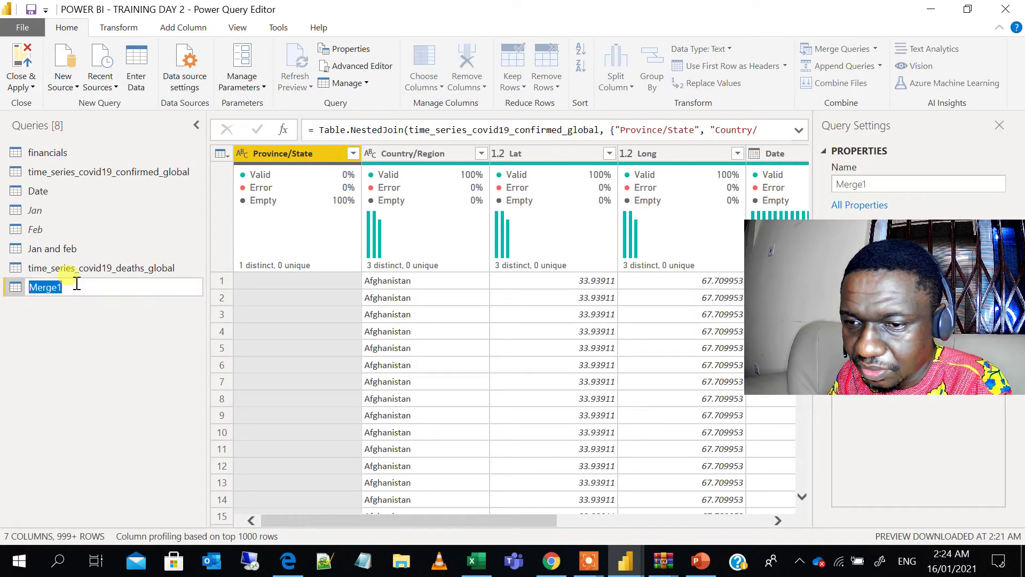
type("CO")
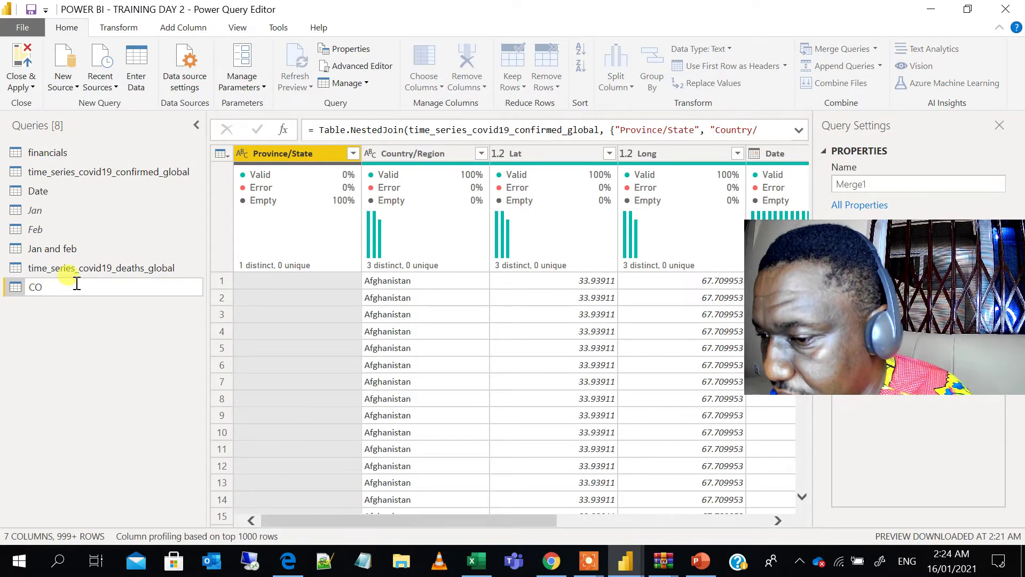
key("BackSpace")
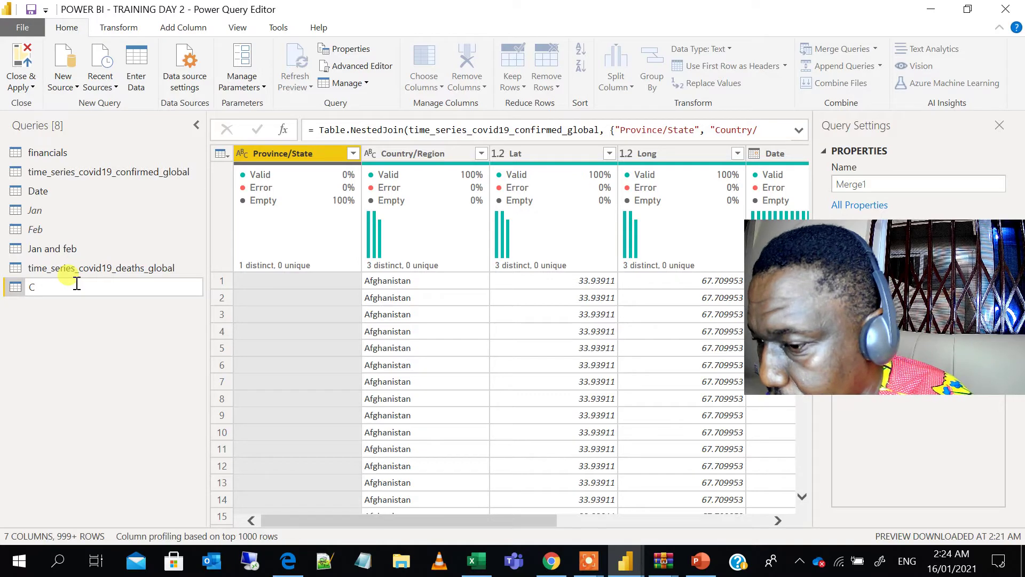
type("ovid")
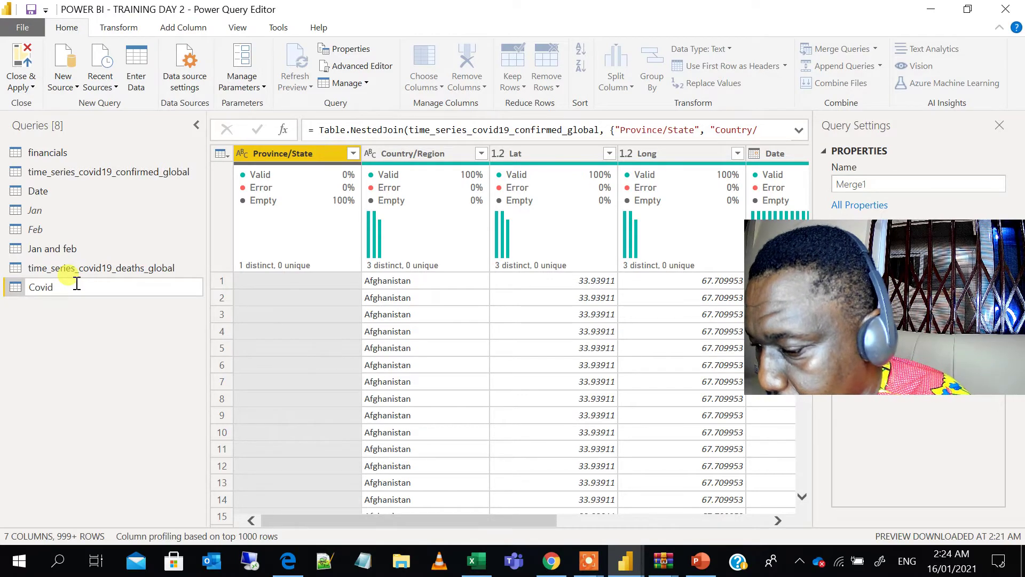
type("-19 ")
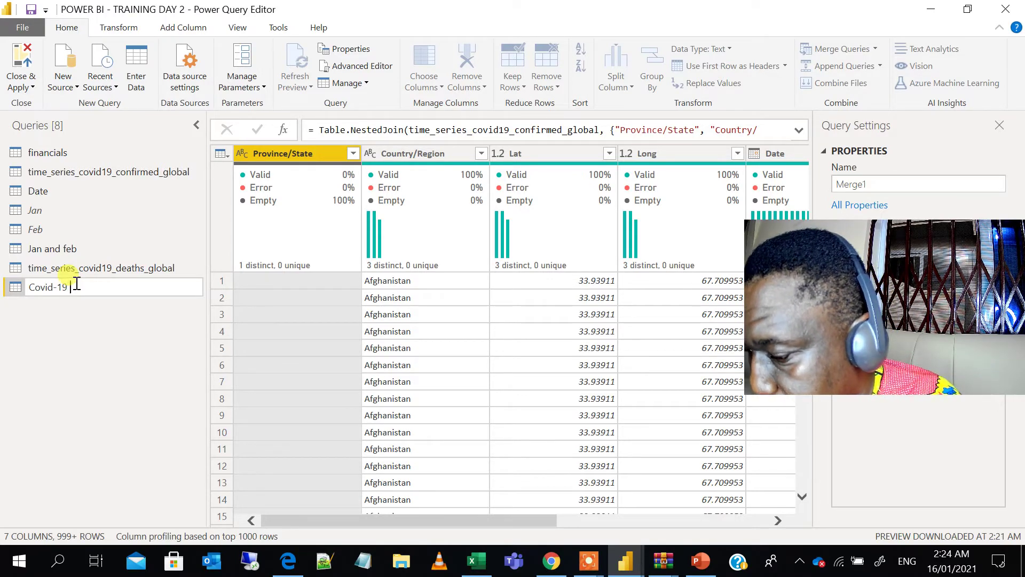
type("Cases")
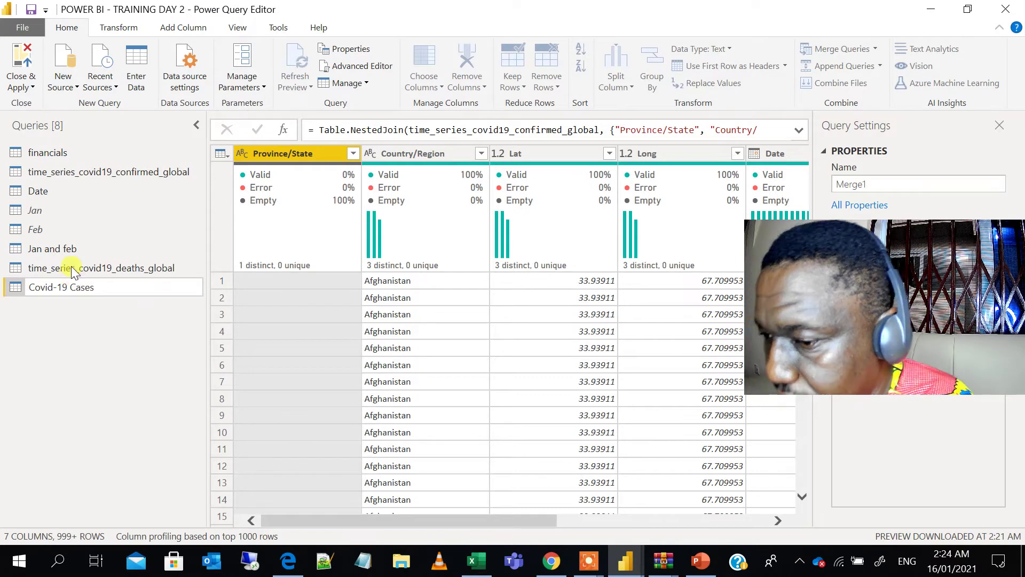
key("Return")
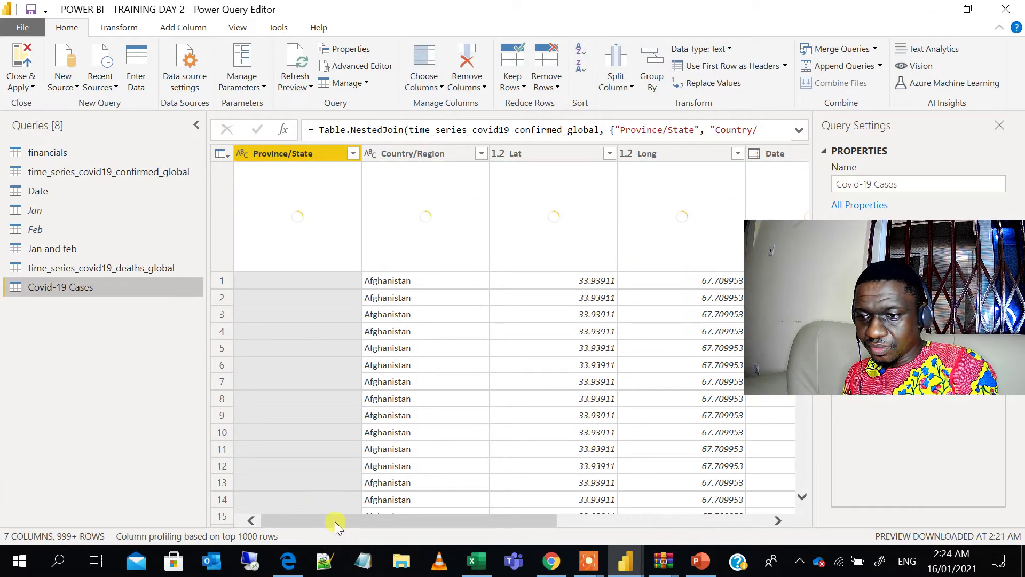
Step: Expand the time_series_covid19_deaths_global column to only its Death field, without the original column name as prefix
left_click_drag(336, 521, 579, 541)
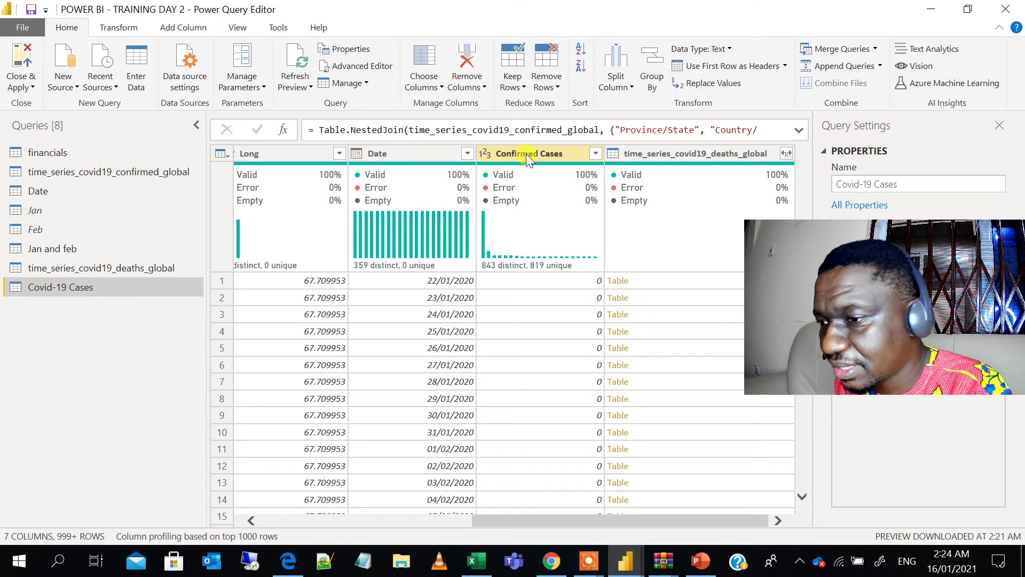
left_click(787, 153)
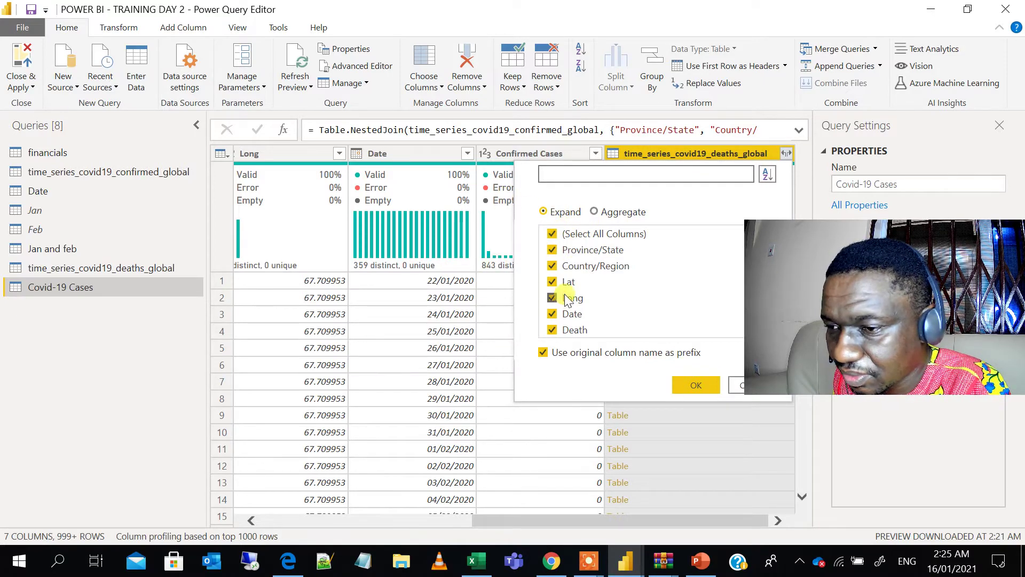
left_click(558, 233)
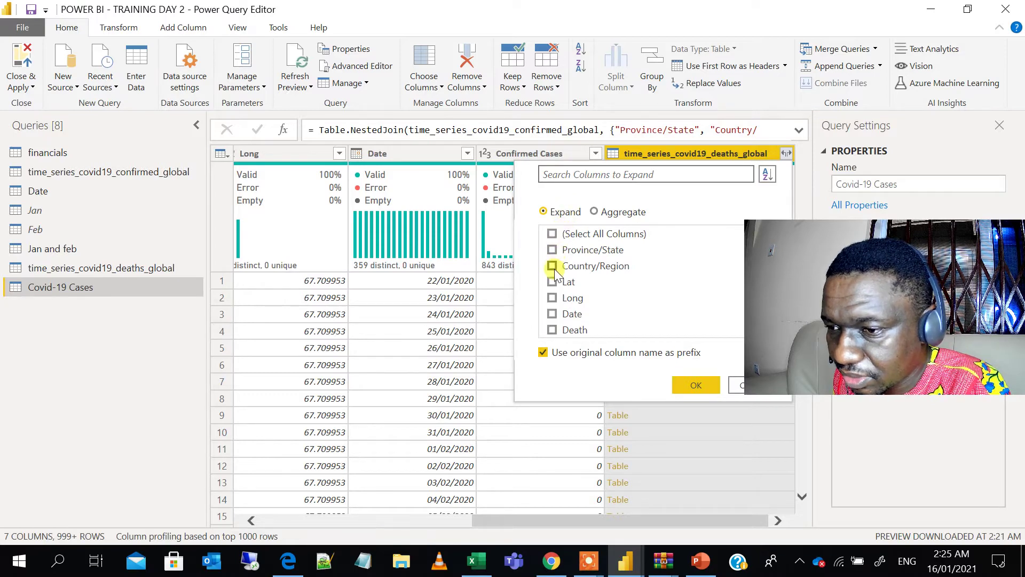
left_click(542, 353)
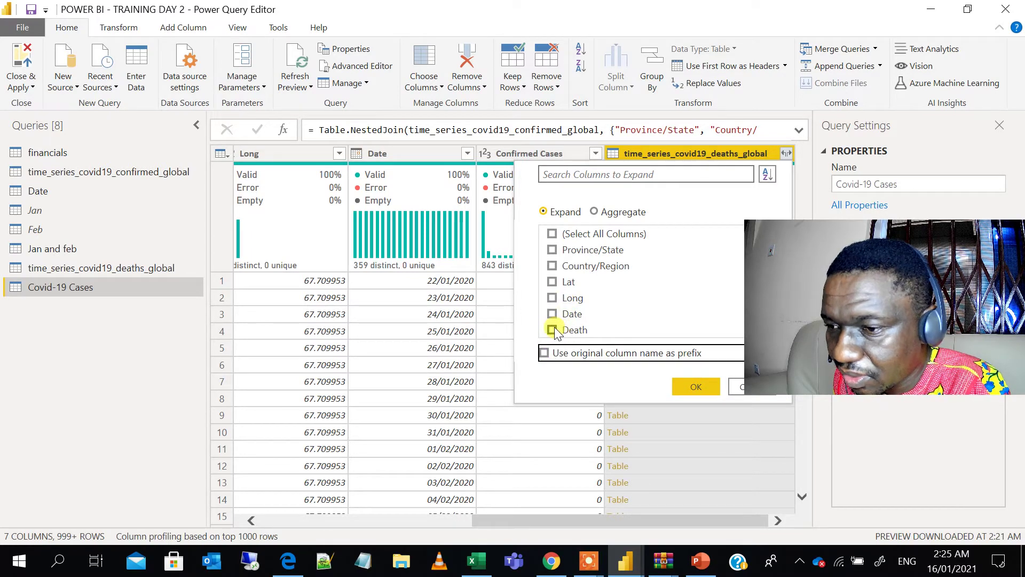
left_click(552, 331)
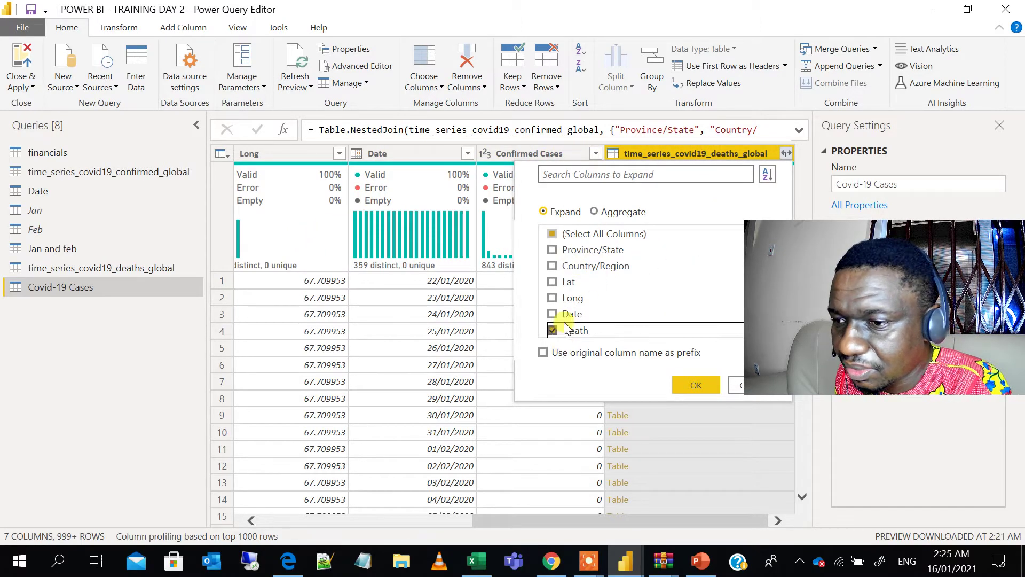
left_click(700, 387)
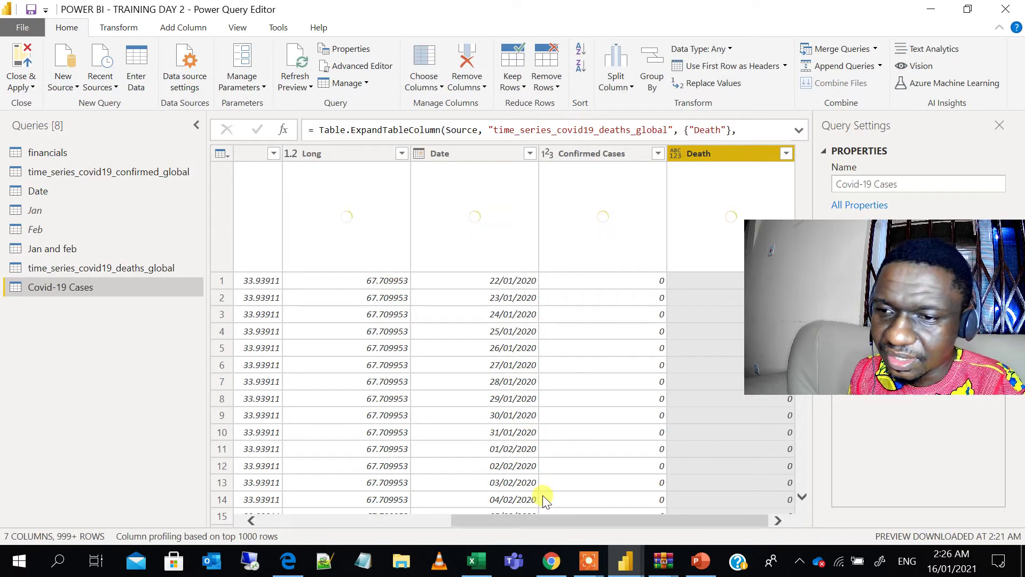
left_click(545, 513)
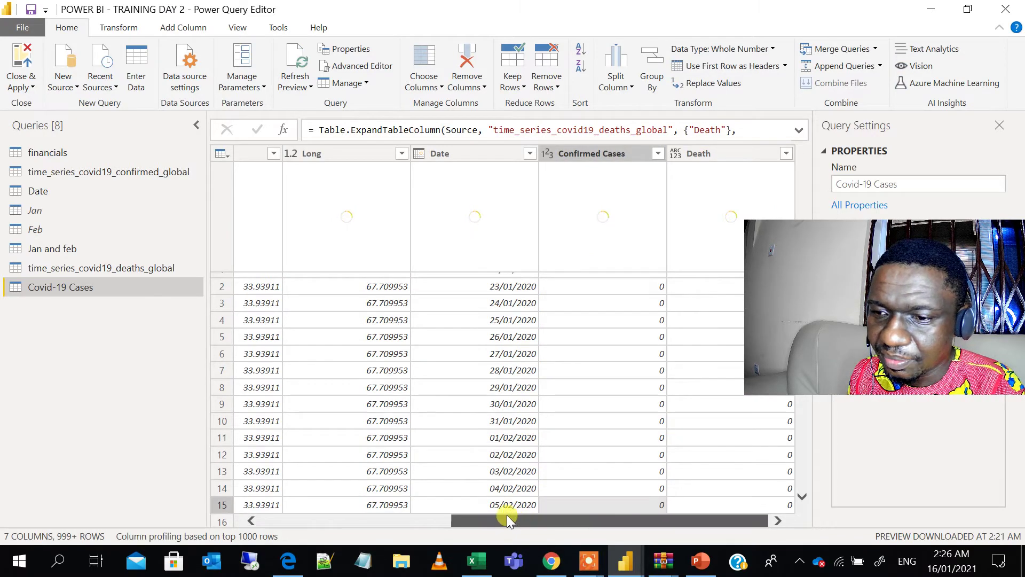
left_click_drag(507, 515, 553, 540)
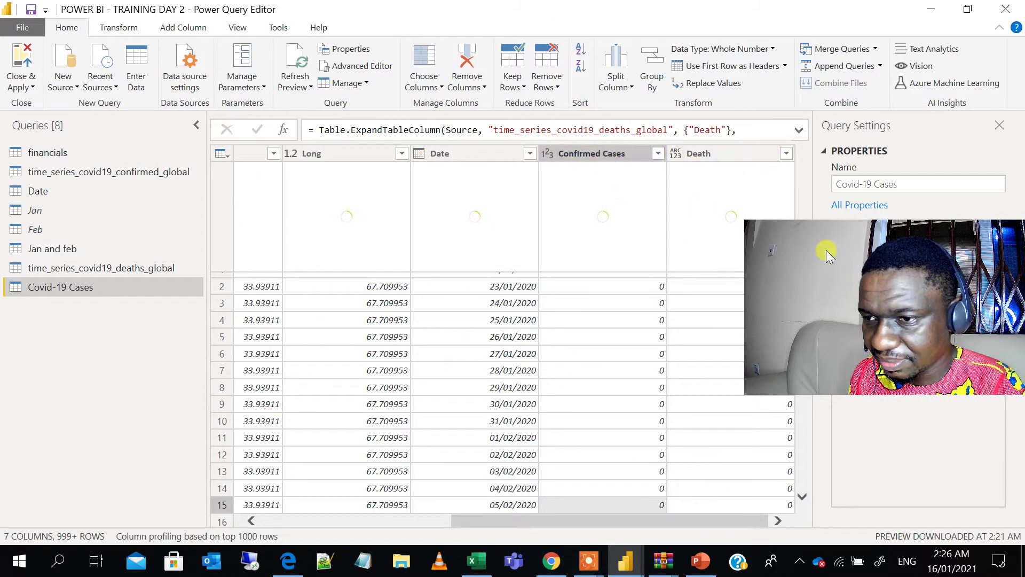
left_click_drag(826, 250, 825, 539)
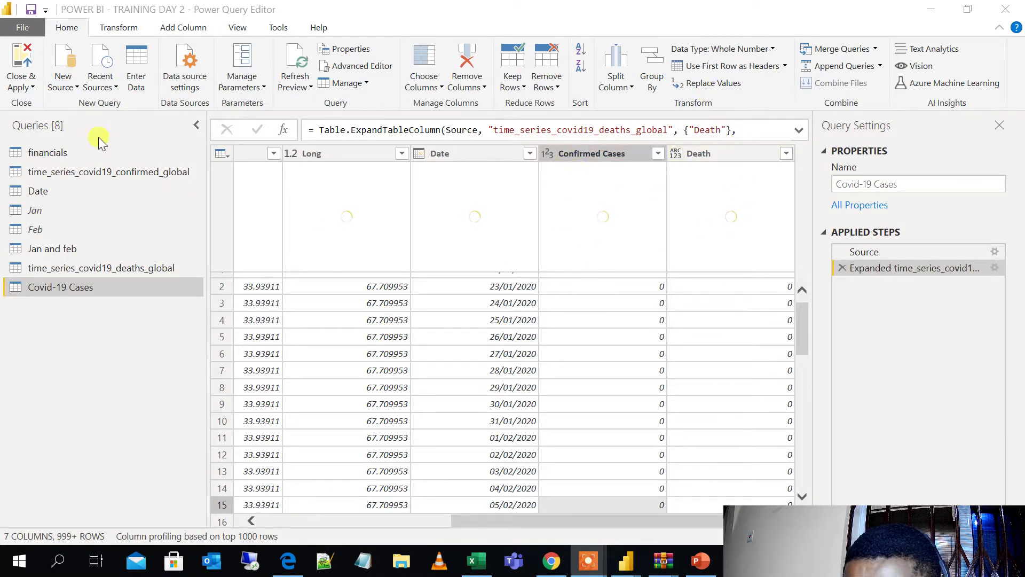
Step: Disable loading of the time_series_covid19_confirmed_global and time_series_covid19_deaths_global queries, and close the query editor with the changes applied
right_click(120, 166)
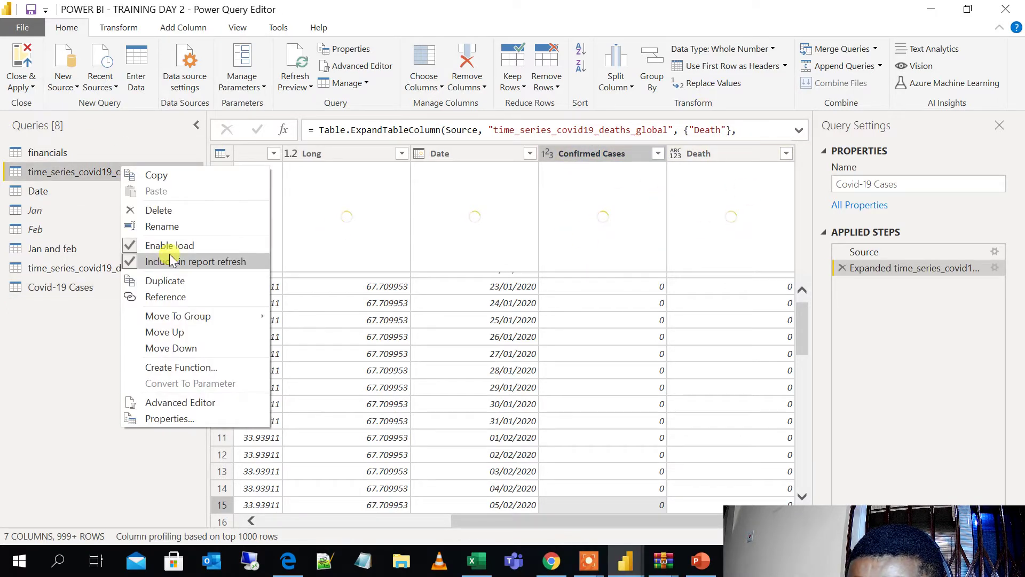
left_click(157, 250)
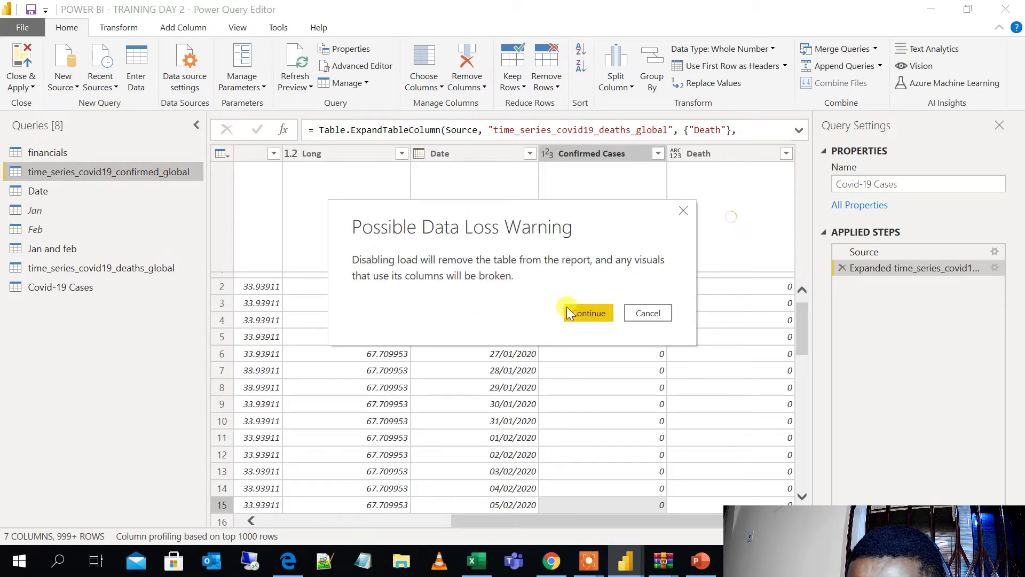
left_click(569, 312)
right_click(142, 270)
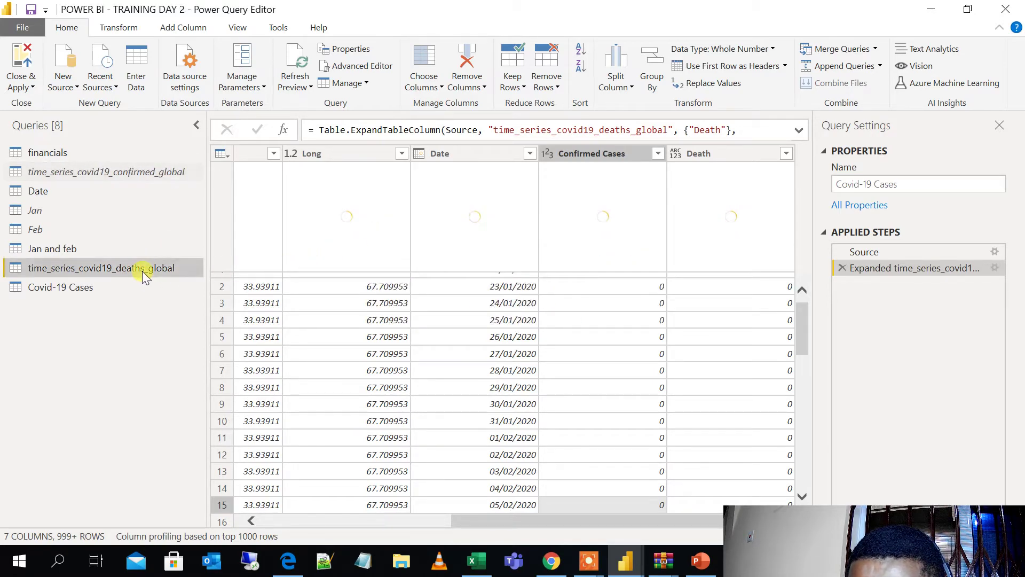
left_click(215, 357)
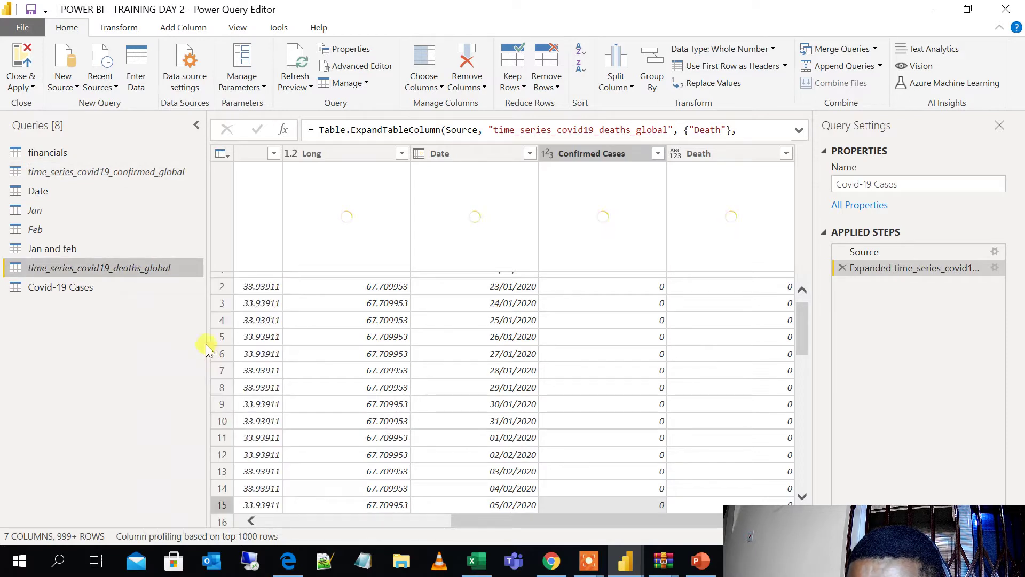
left_click(16, 84)
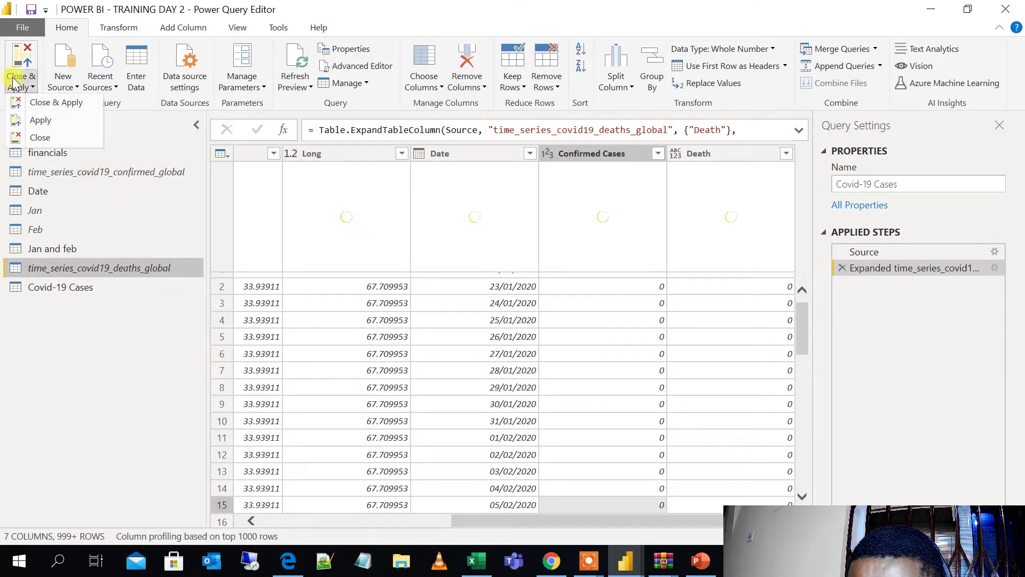
left_click(41, 105)
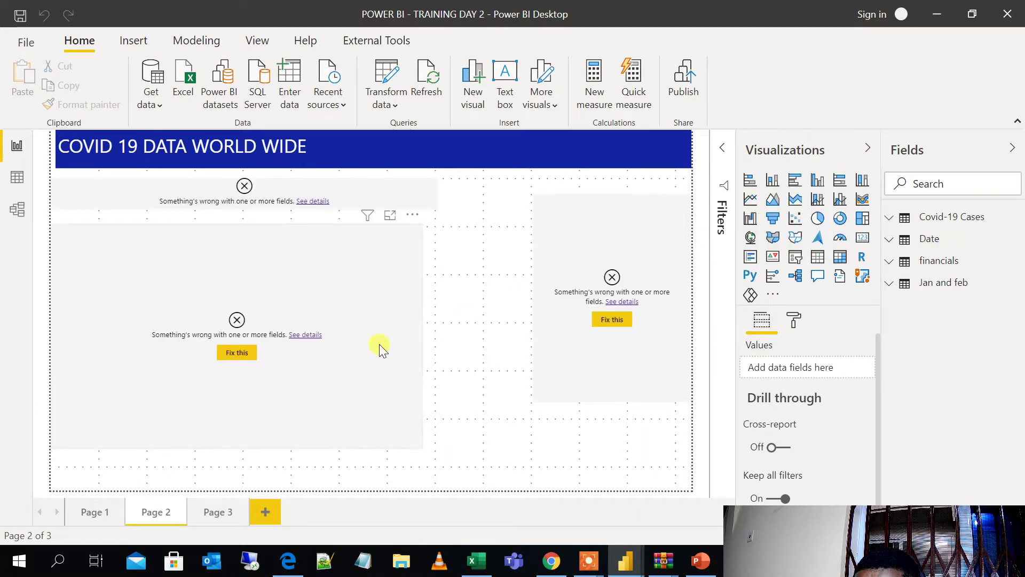
Step: Replace the broken axis field of the large column chart with Date from Covid-19 Cases, using plain Date instead of the hierarchy
left_click(330, 247)
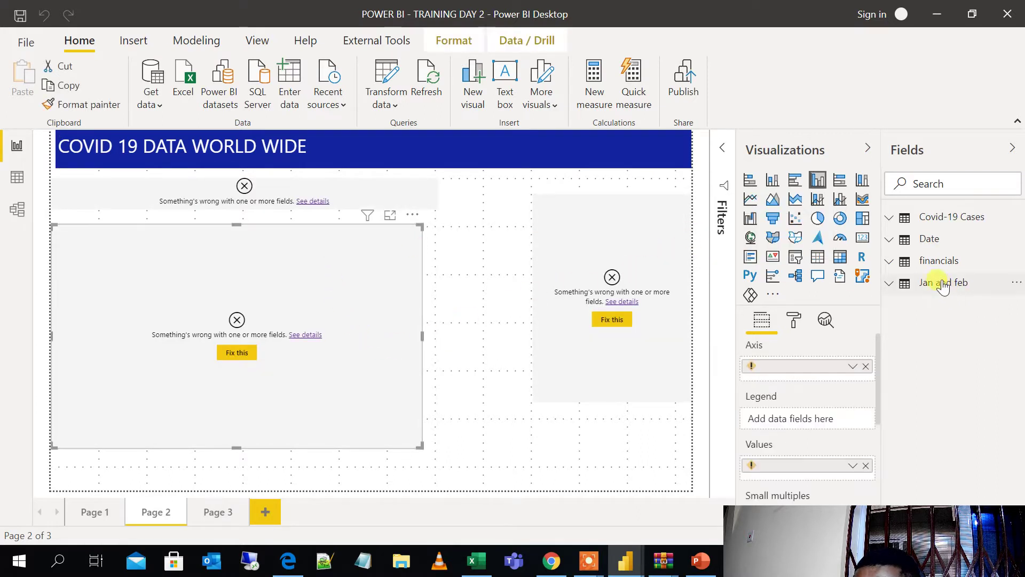
left_click(951, 217)
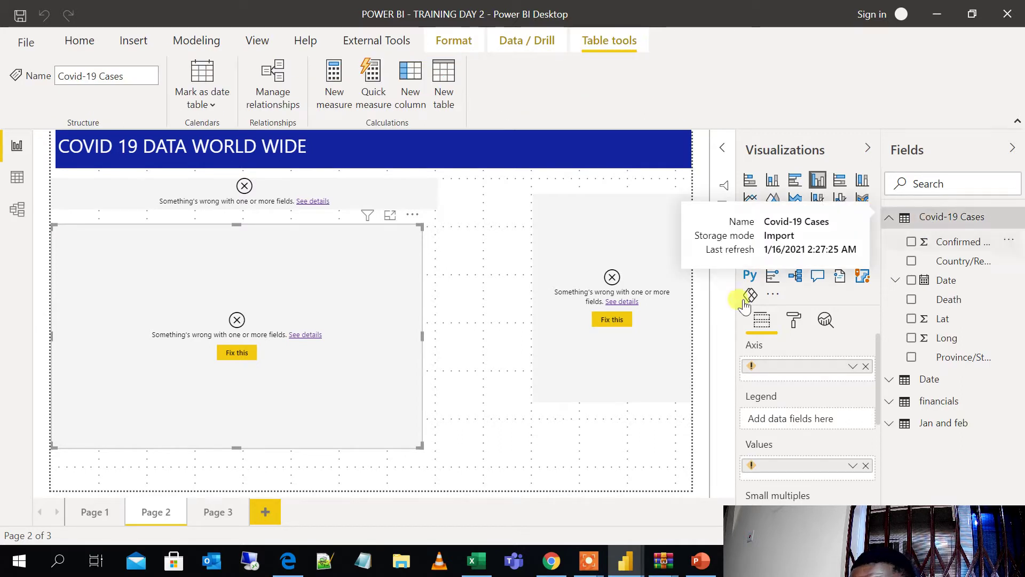
left_click(866, 367)
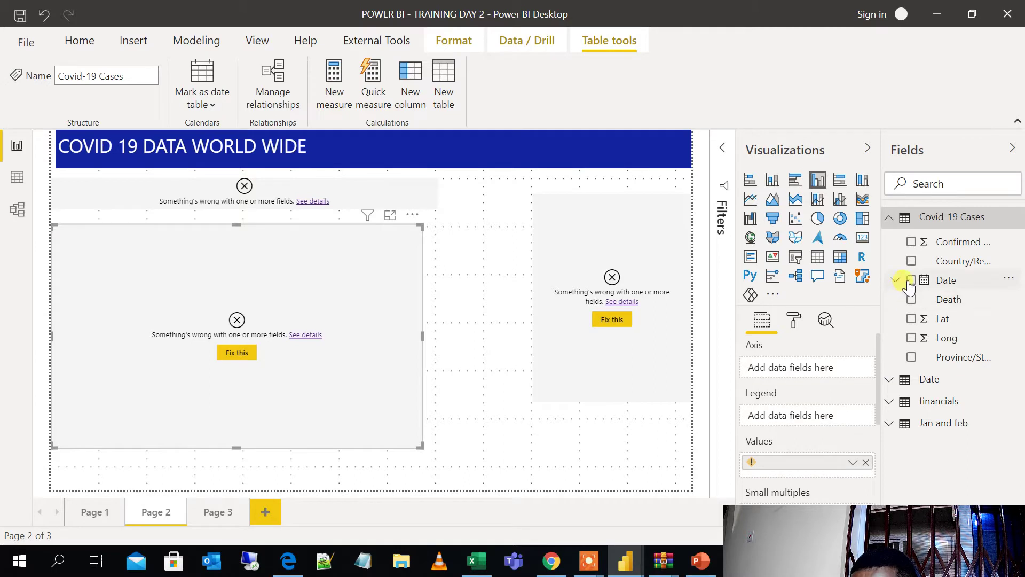
left_click(910, 280)
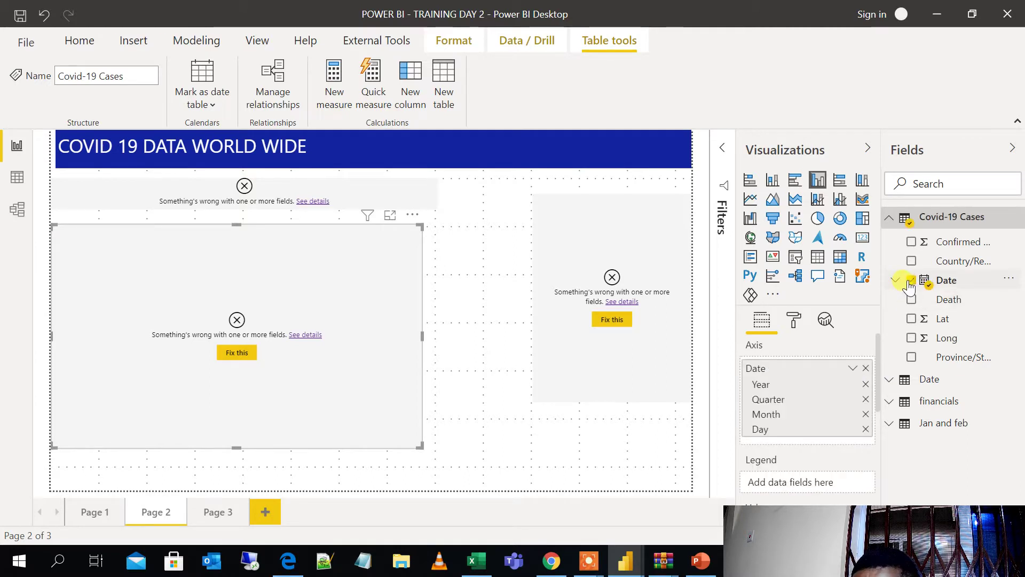
left_click(853, 368)
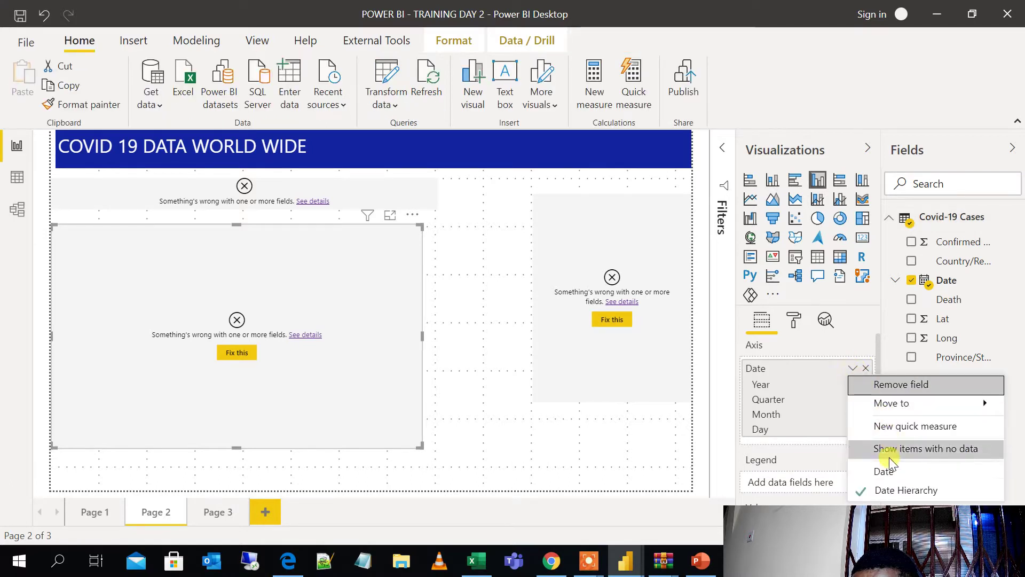
left_click(886, 470)
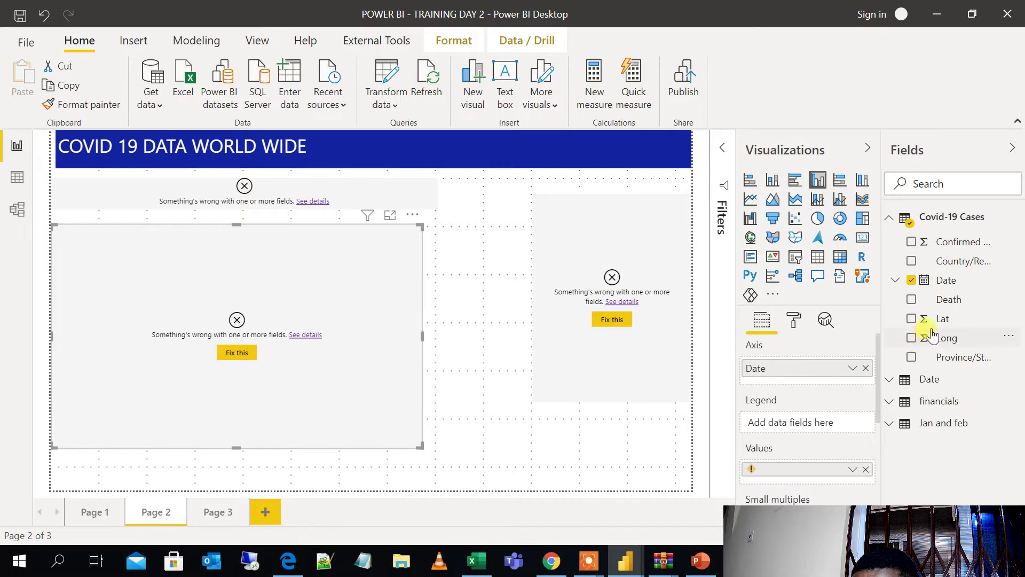
Step: Replace the chart's broken value field with Confirmed Cases and add Death as a second value
left_click(919, 246)
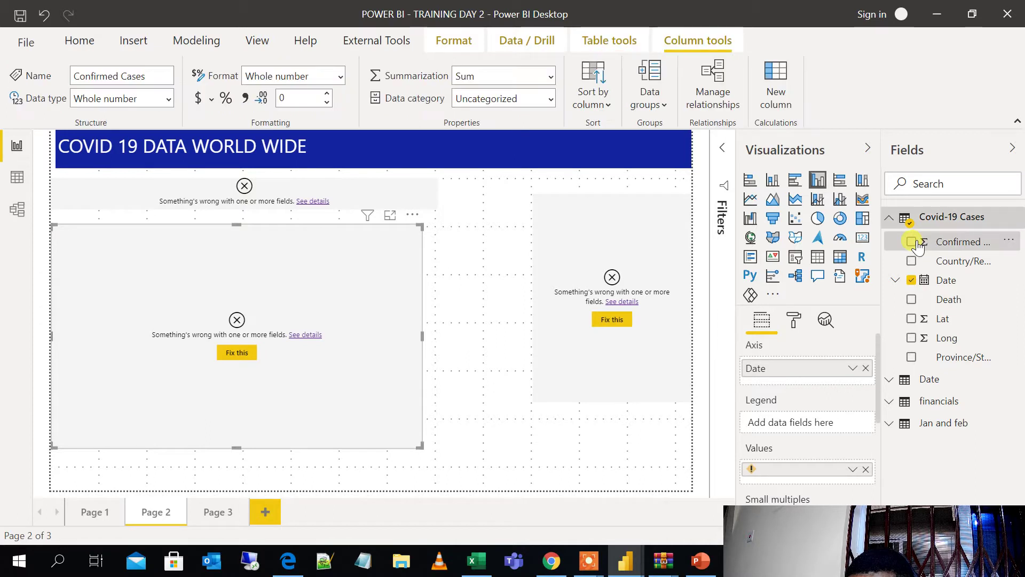
left_click(867, 472)
left_click_drag(848, 437, 809, 475)
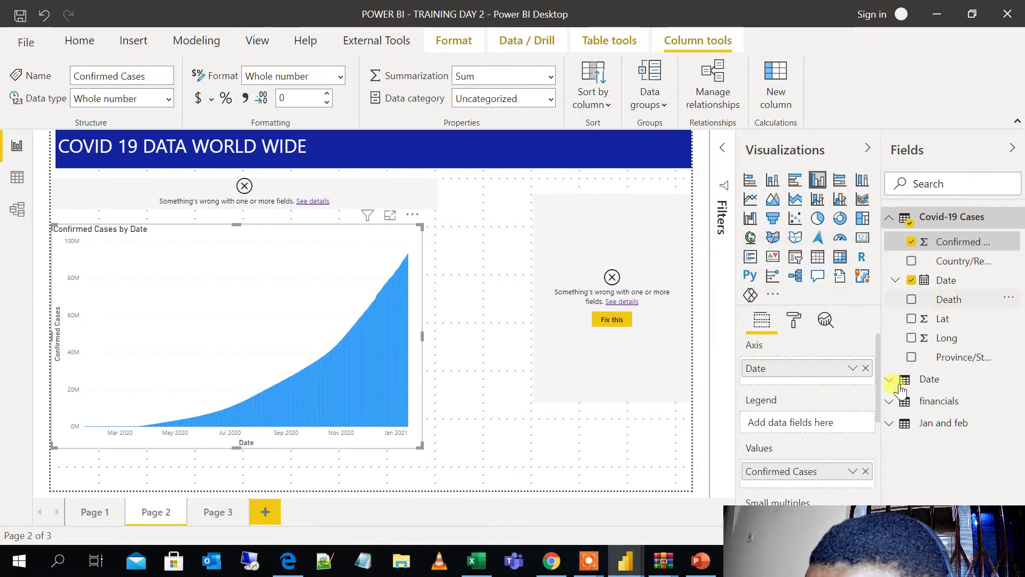
left_click_drag(948, 299, 808, 486)
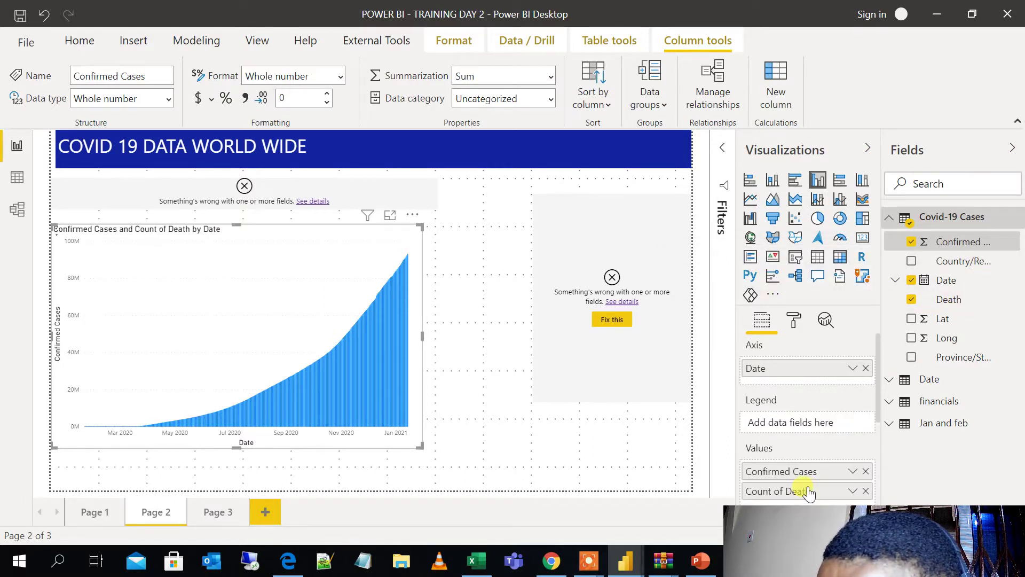
double_click(434, 387)
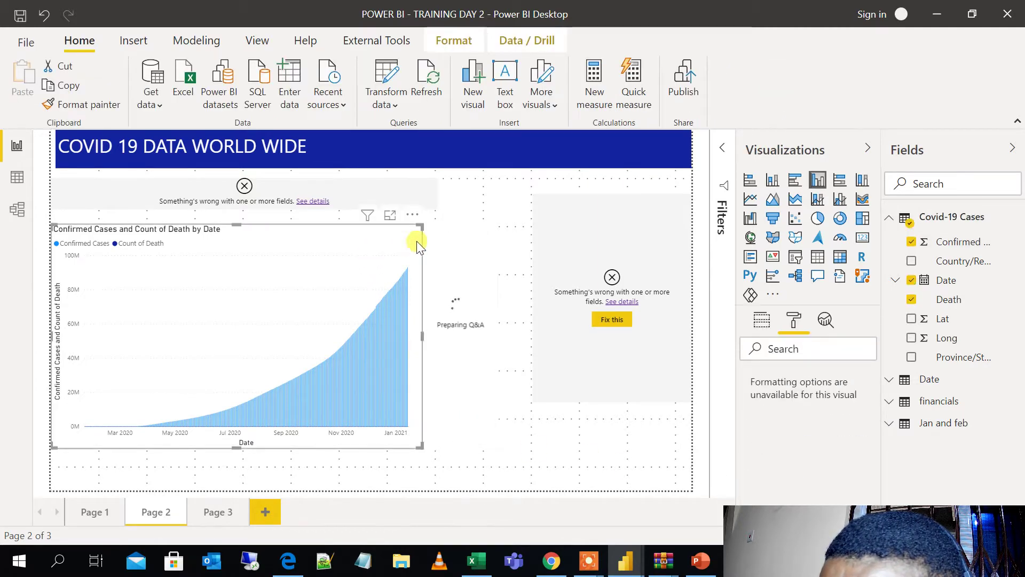
left_click(456, 238)
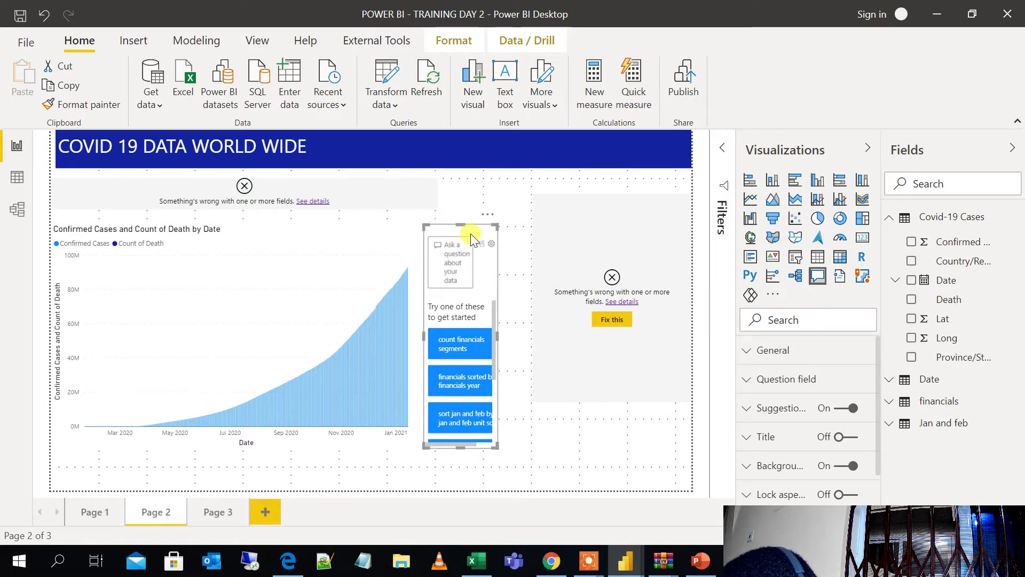
key("Delete")
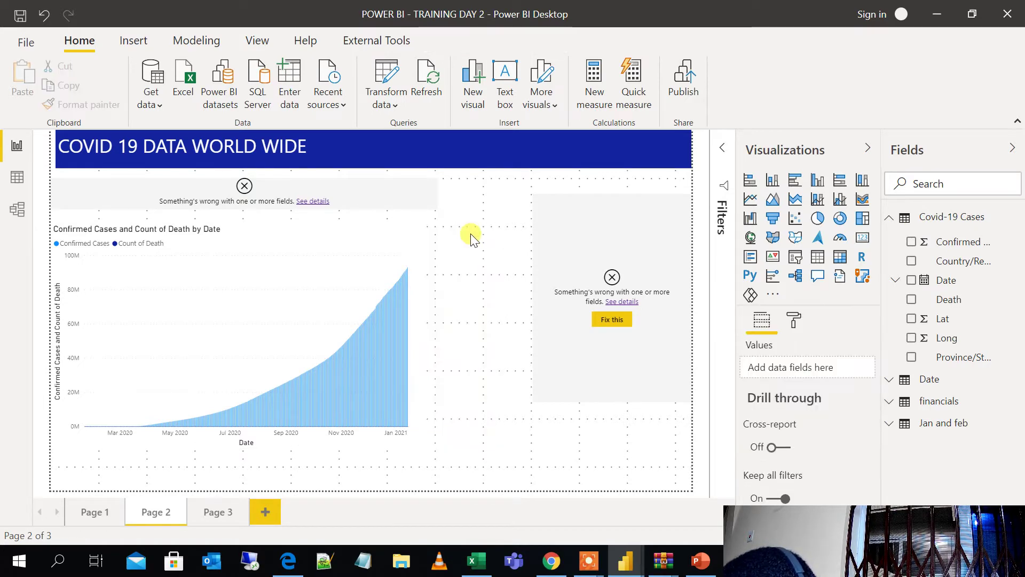
Step: Enlarge the column chart across most of the page and check a single date's bar by highlighting and clearing it
left_click(240, 242)
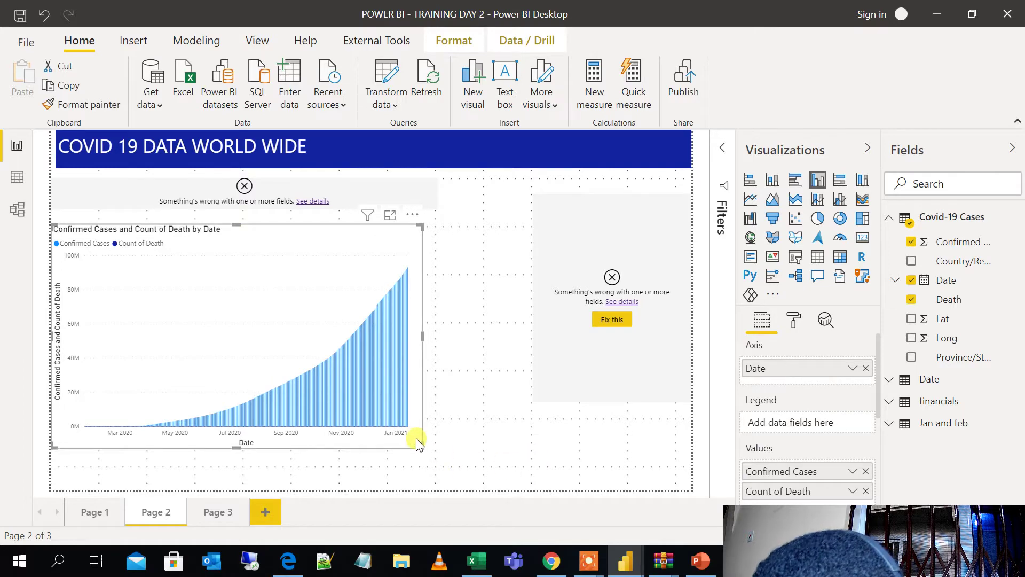
left_click_drag(417, 440, 597, 523)
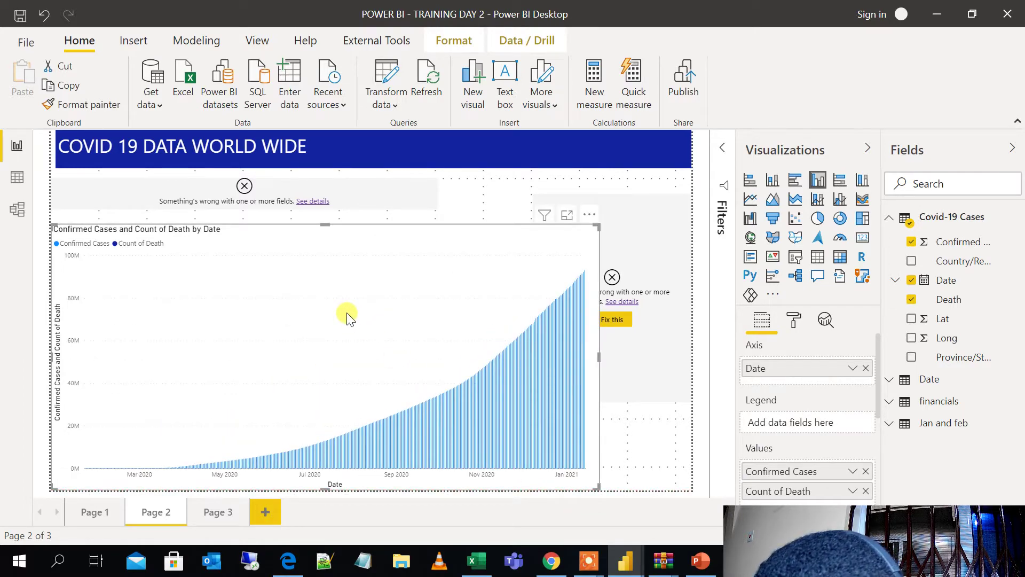
left_click(467, 434)
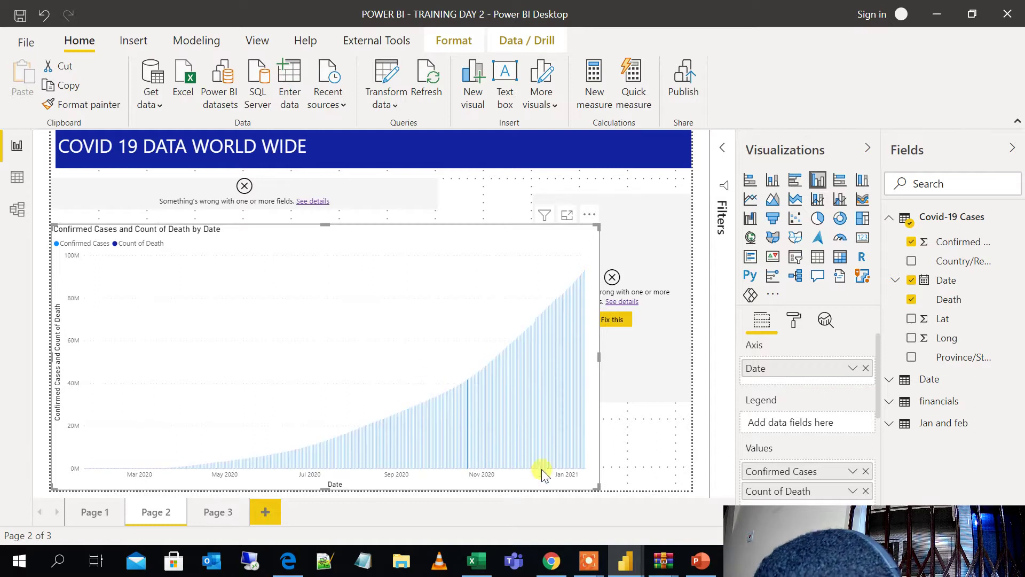
left_click(476, 436)
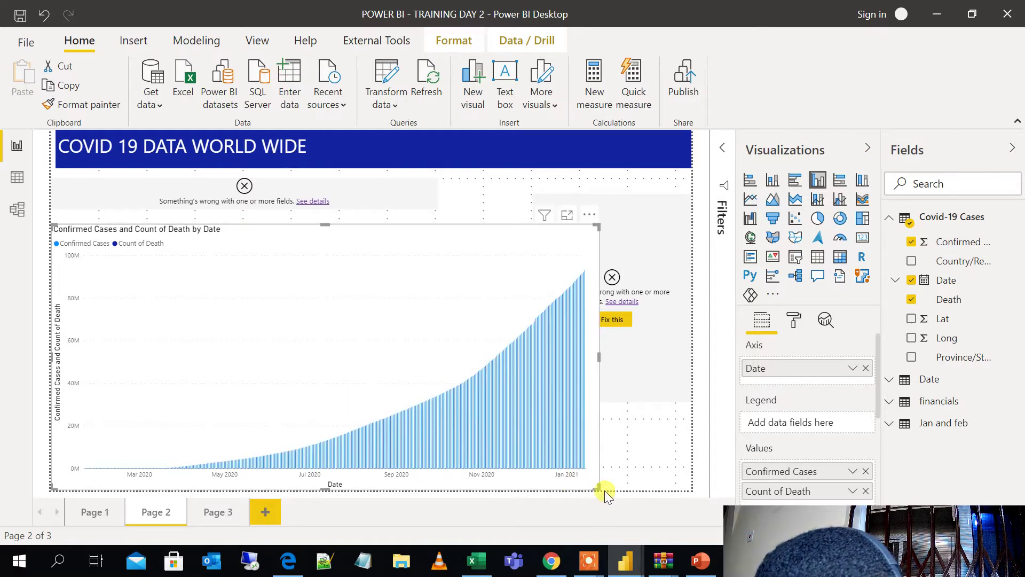
Step: Shrink the column chart to about half the page width and remove Death from its values
left_click_drag(599, 489, 362, 409)
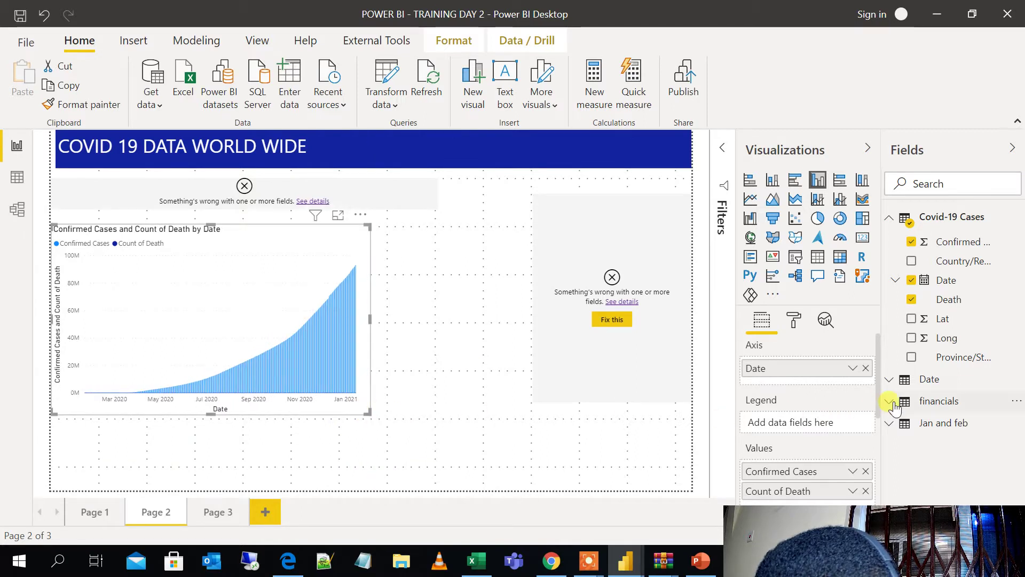
left_click(865, 491)
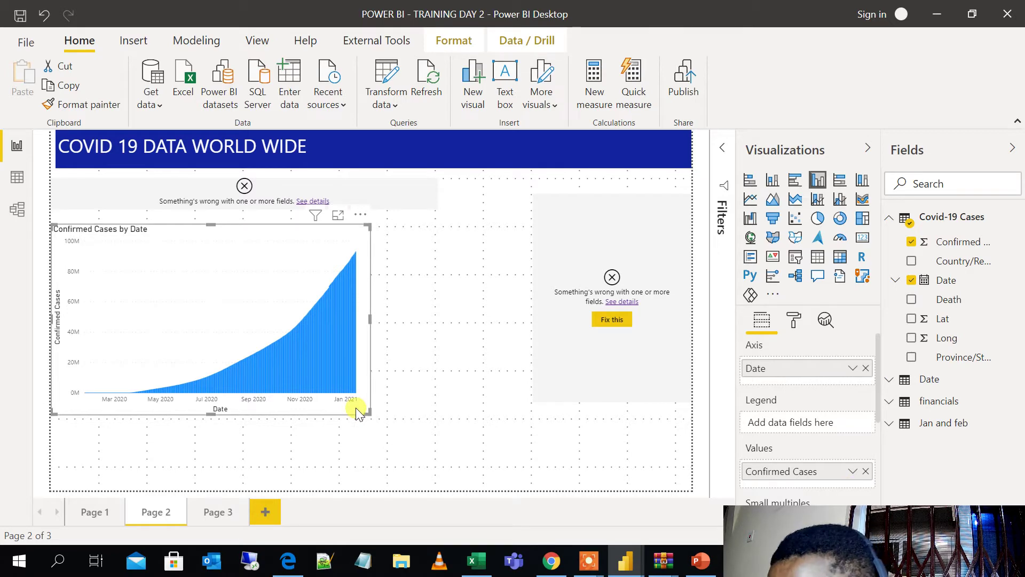
Step: Duplicate the Confirmed Cases by Date chart, place the copy beside the original and narrow it so the two do not overlap
key("ctrl+c")
key("ctrl+v")
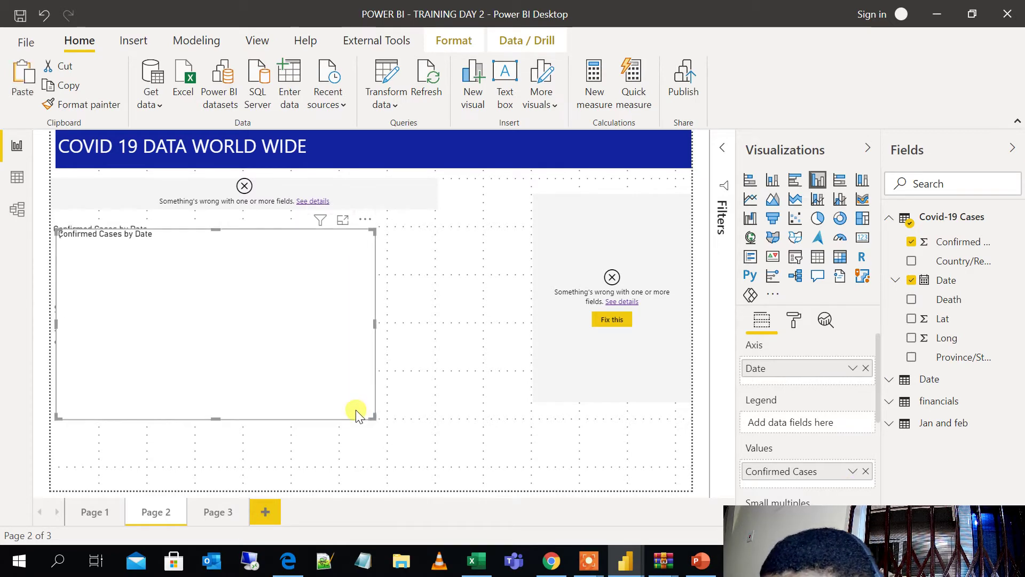
left_click_drag(356, 408, 614, 401)
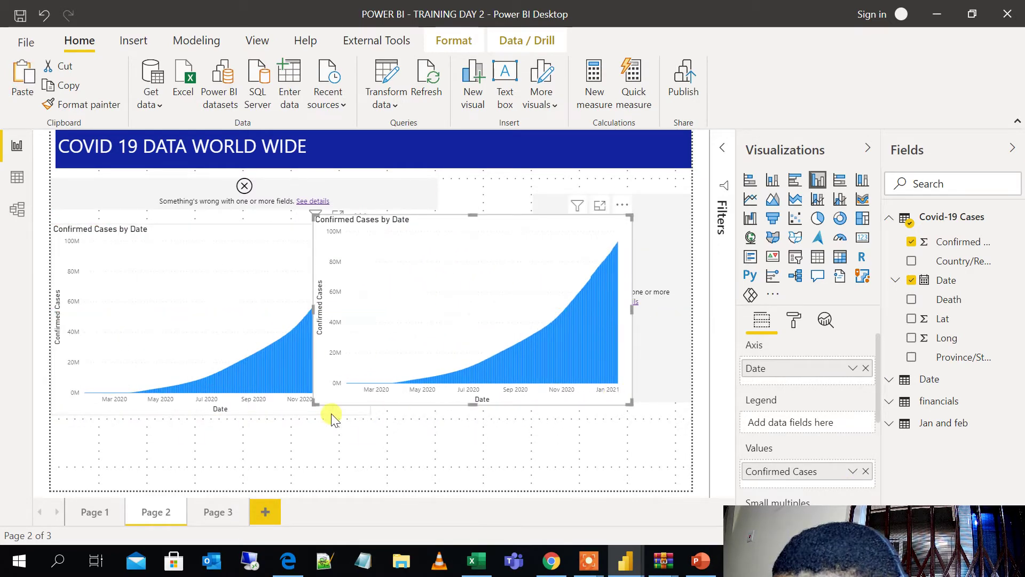
left_click(310, 402)
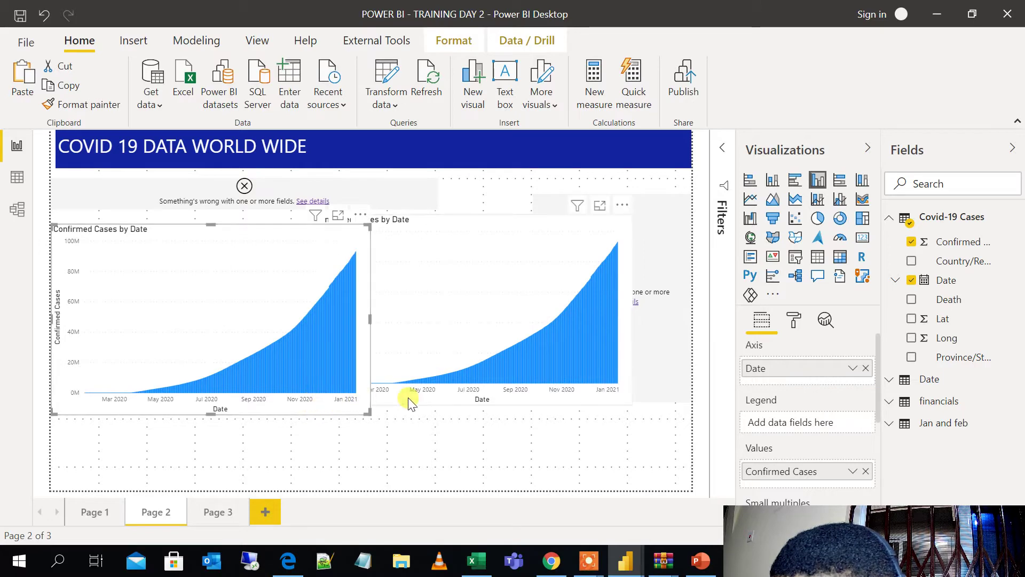
left_click(360, 402)
left_click_drag(318, 401, 407, 412)
Step: Replace Confirmed Cases with Death as the value of the copied chart and check a bar's details
left_click(866, 471)
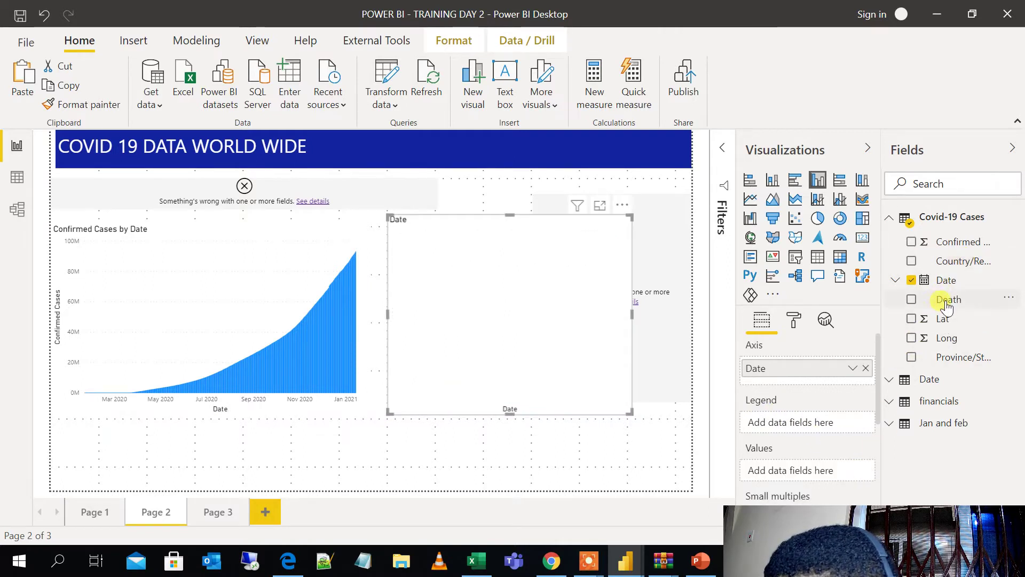
left_click_drag(945, 304, 792, 473)
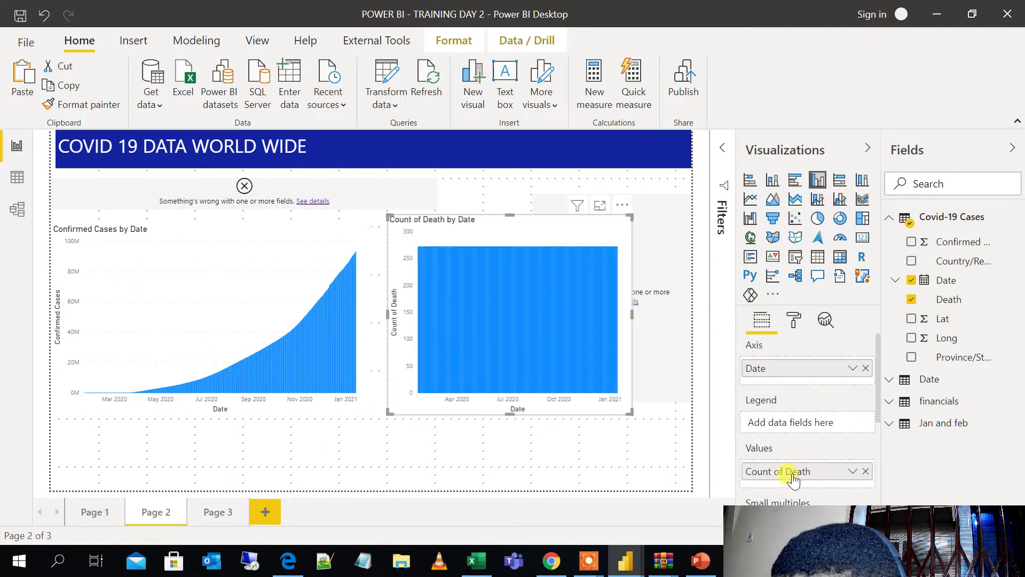
mouse_move(539, 318)
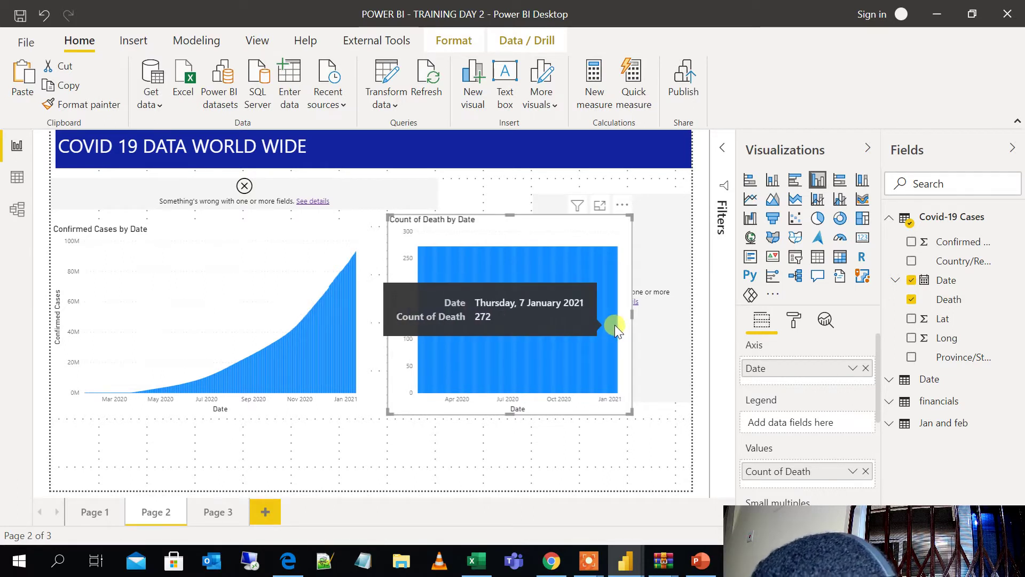
Step: Resize the Death by Date chart to fill the space between the Confirmed Cases chart and the page edge
left_click_drag(383, 223, 302, 232)
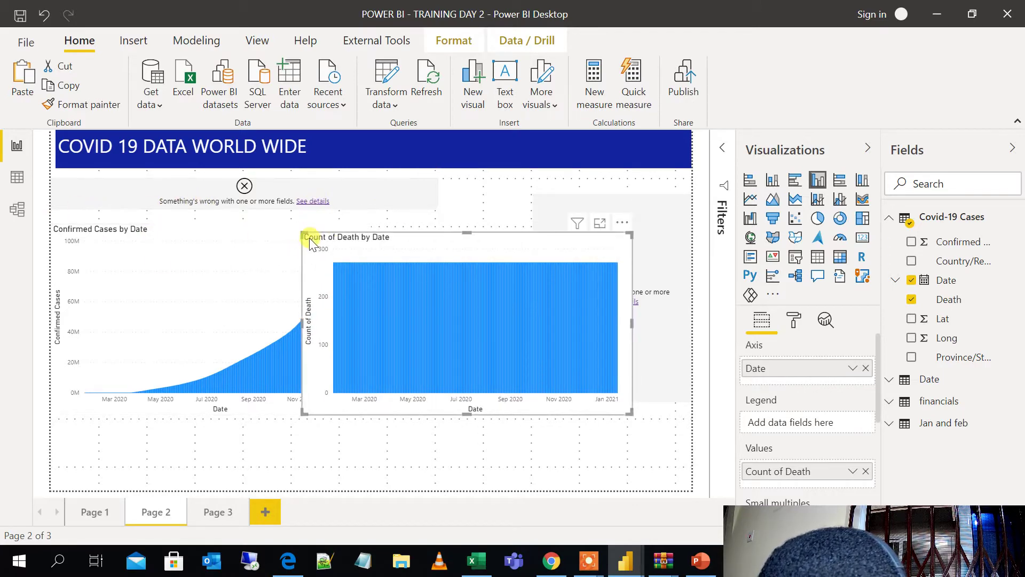
left_click_drag(304, 235, 386, 225)
left_click_drag(623, 230, 701, 216)
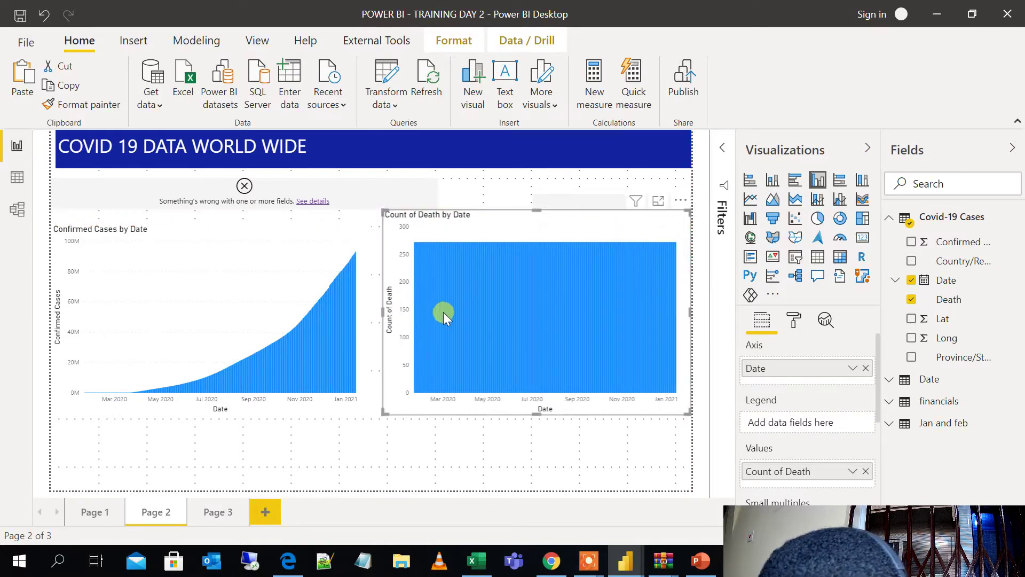
Step: Check the table data view and the summarization options available for the chart's Death value
left_click(16, 181)
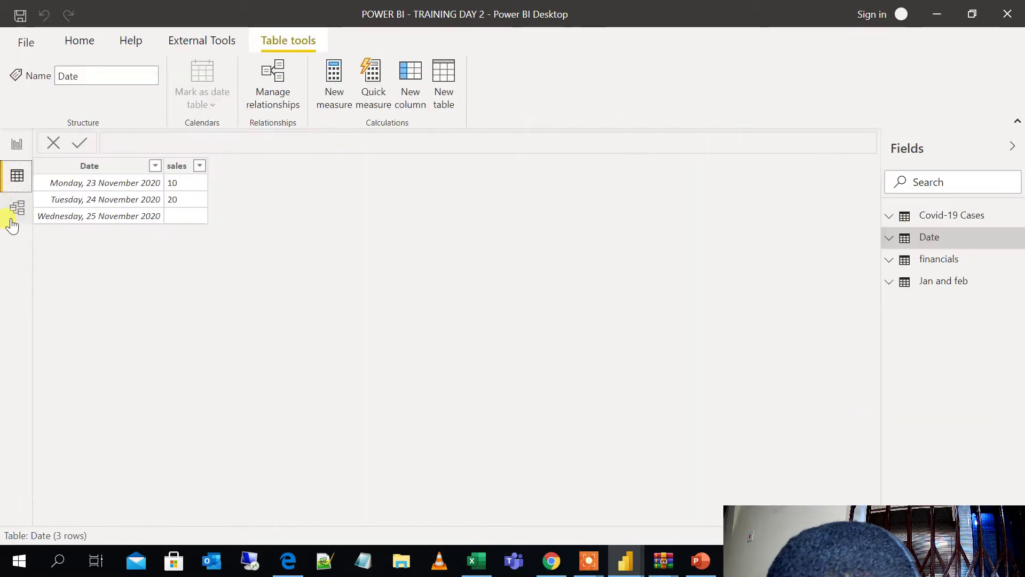
left_click(16, 140)
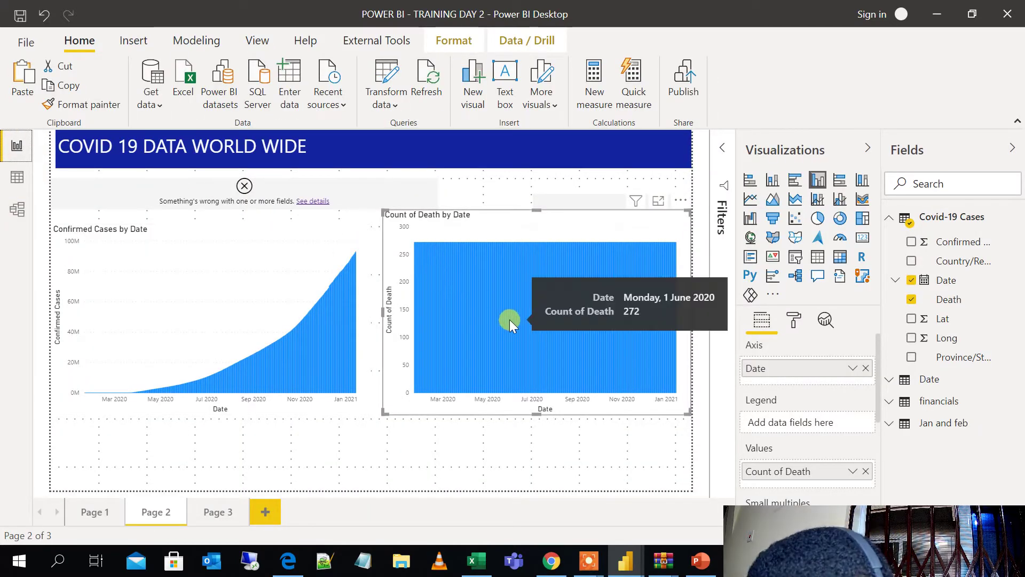
left_click(852, 472)
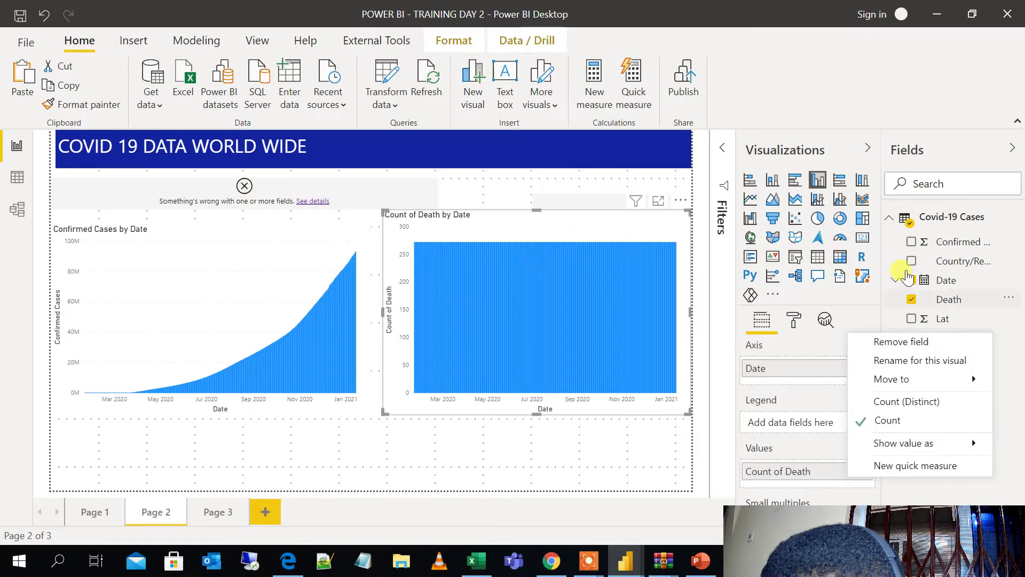
left_click(149, 115)
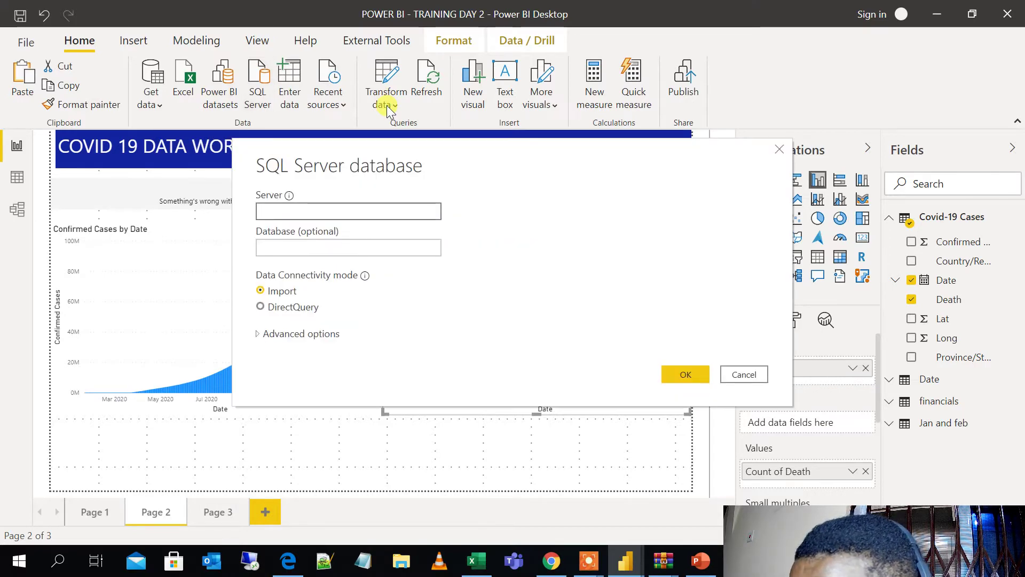
left_click(741, 375)
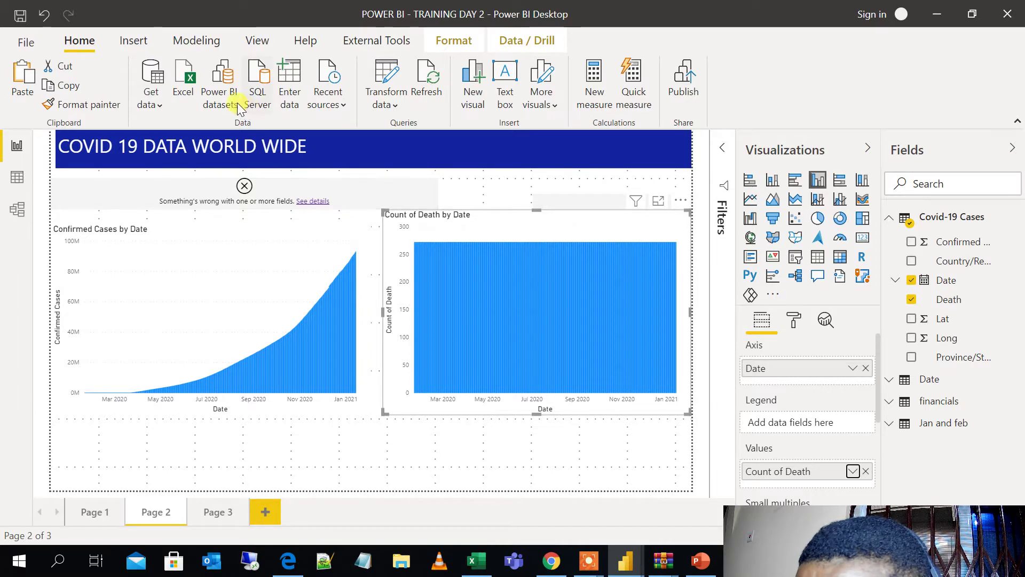
Step: Open the Power Query Editor and change the Death column's data type in the Covid-19 Cases query to Whole Number
left_click(382, 94)
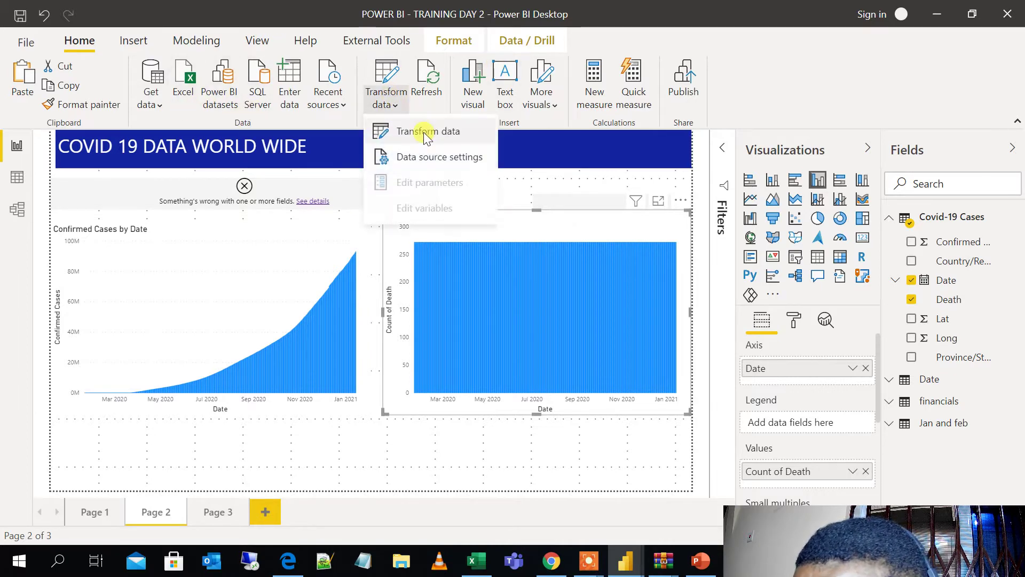
left_click(420, 130)
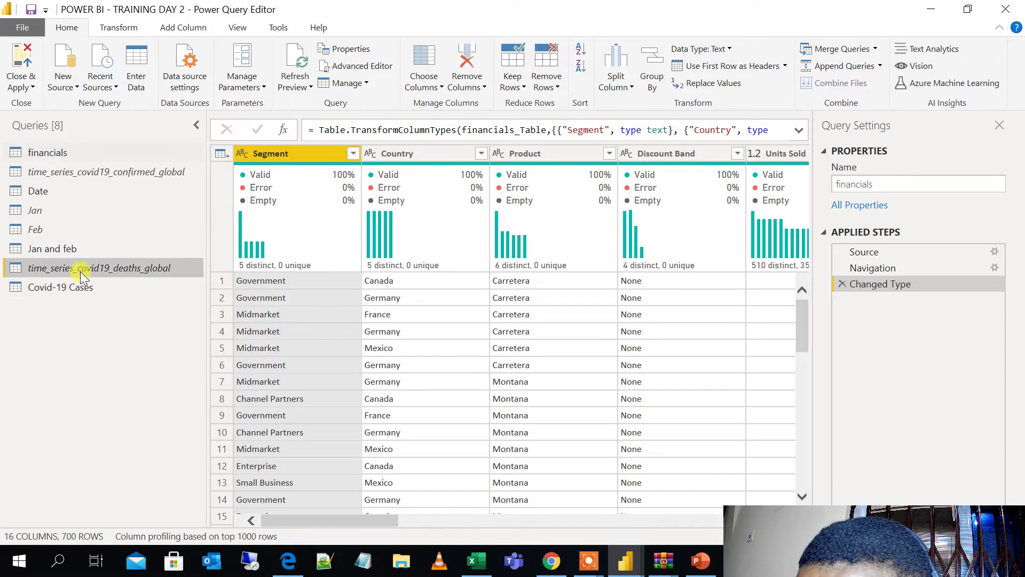
left_click(80, 269)
left_click(80, 287)
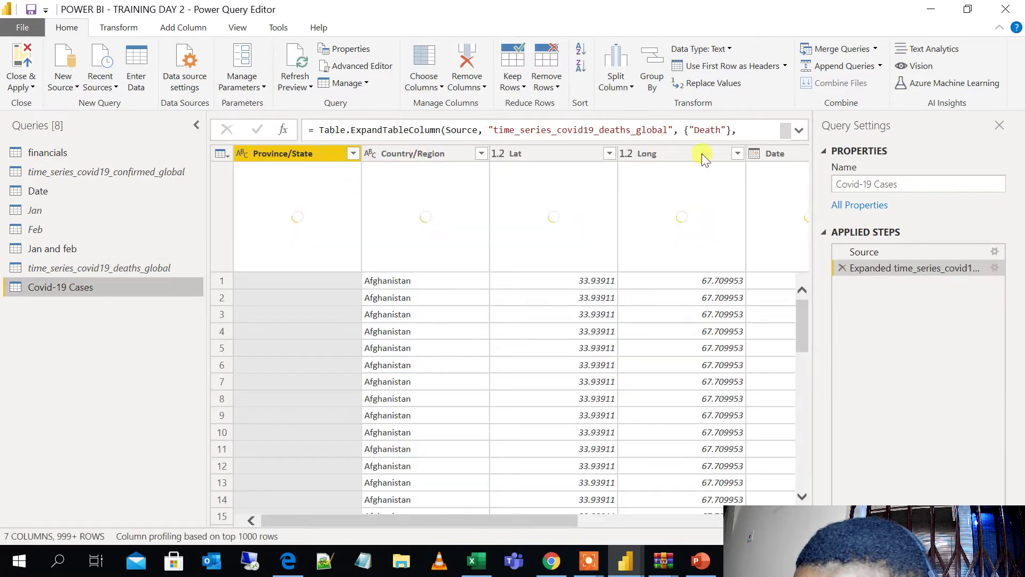
left_click_drag(498, 519, 693, 519)
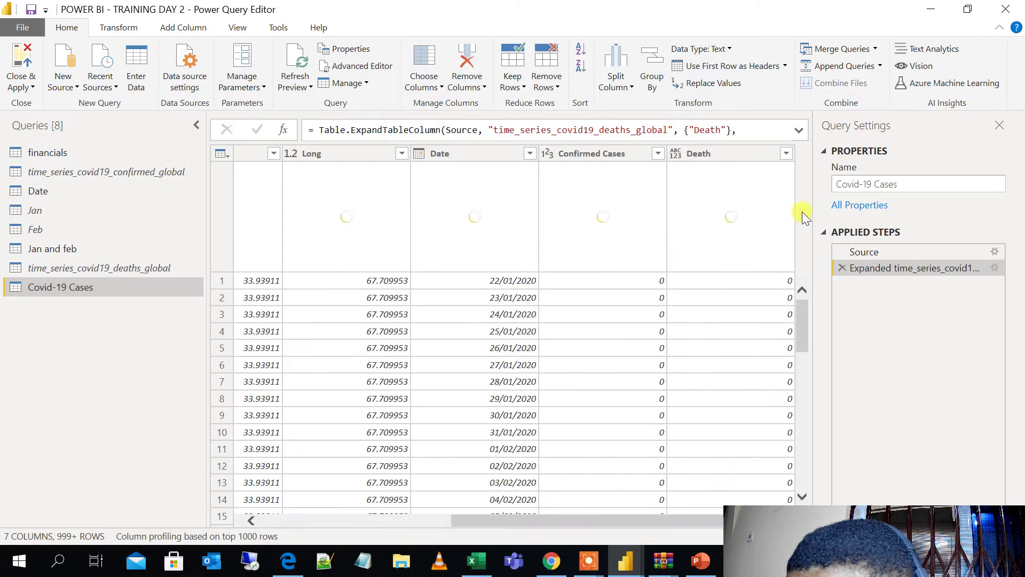
left_click(723, 158)
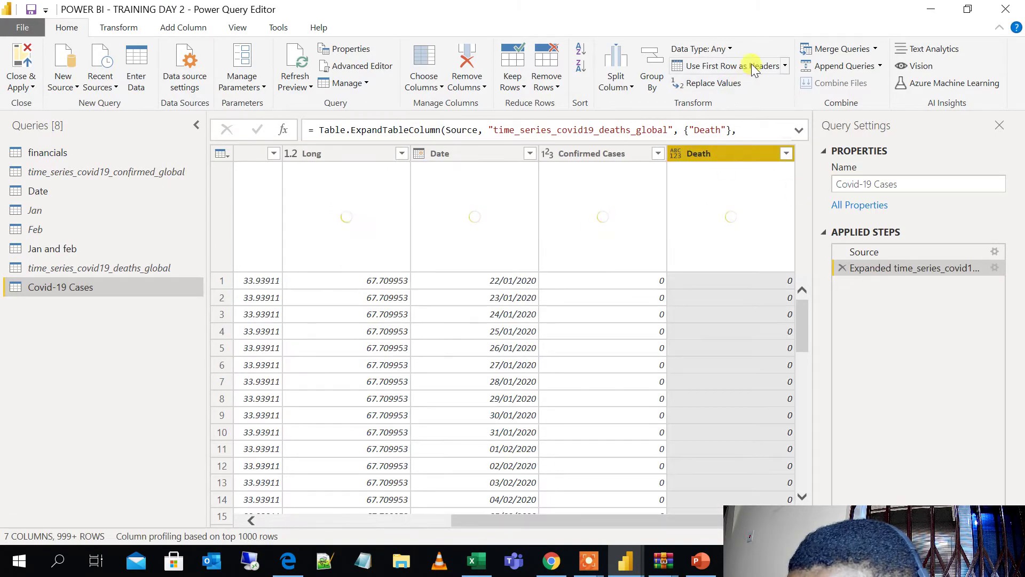
left_click(728, 51)
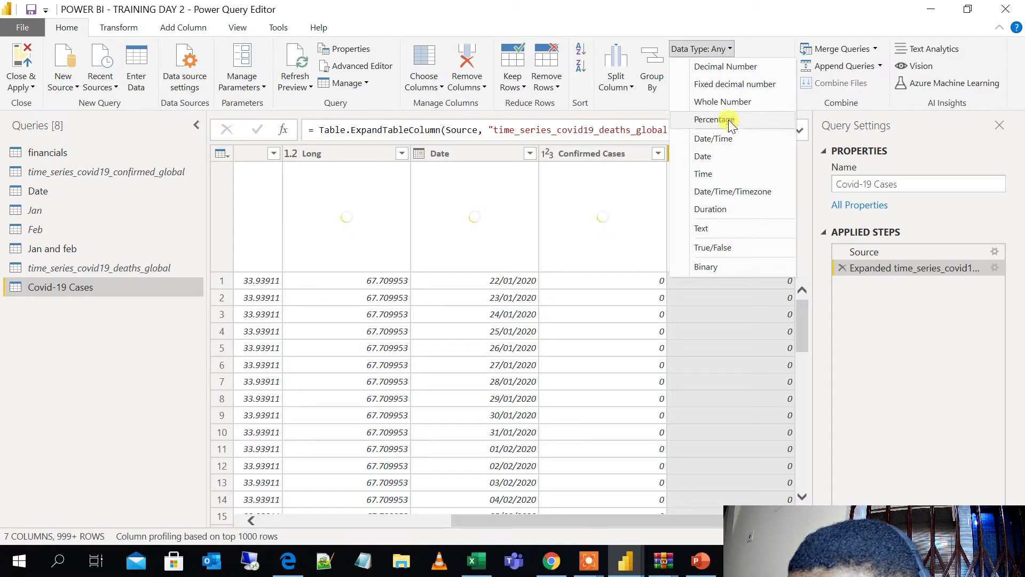
left_click(735, 105)
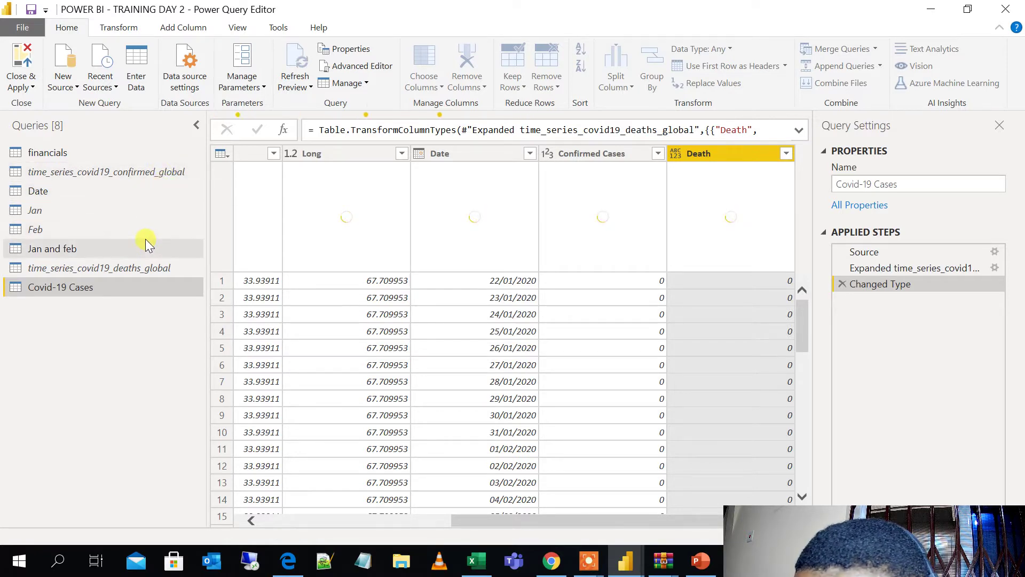
Step: Change the Death column's data type in the time_series_covid19_deaths_global query to Whole Number
left_click(135, 267)
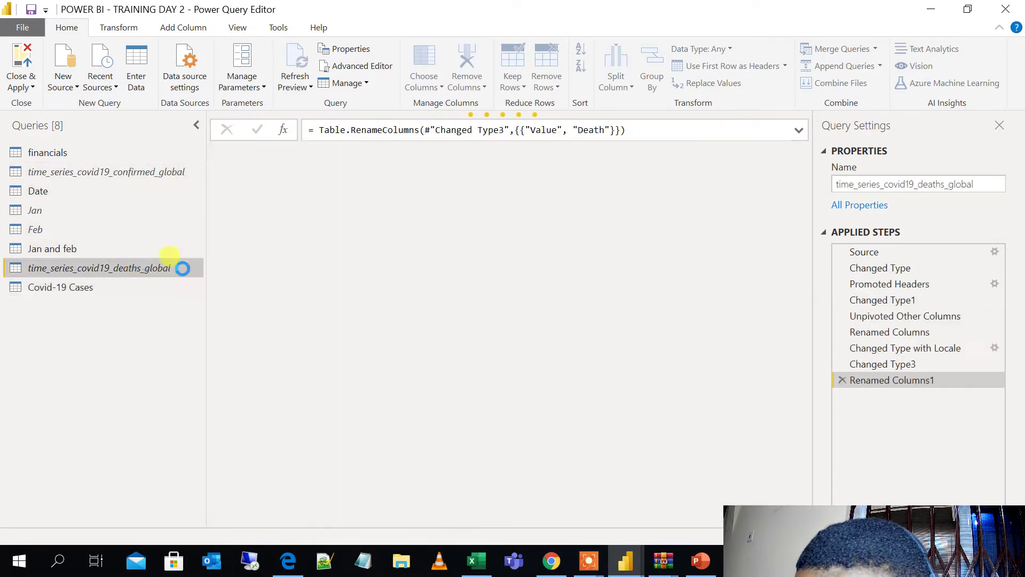
left_click_drag(364, 527, 614, 520)
left_click(715, 149)
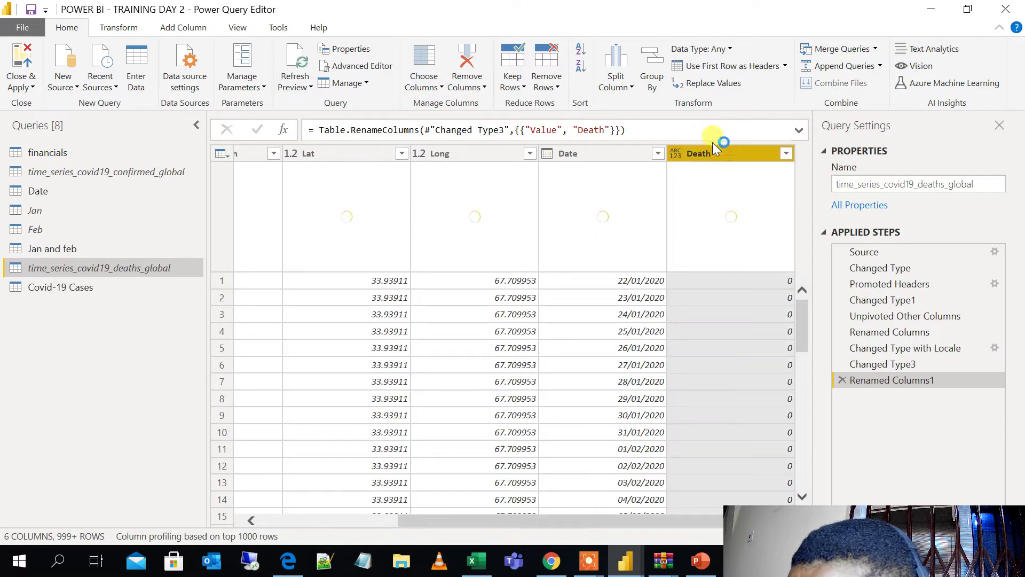
left_click(726, 49)
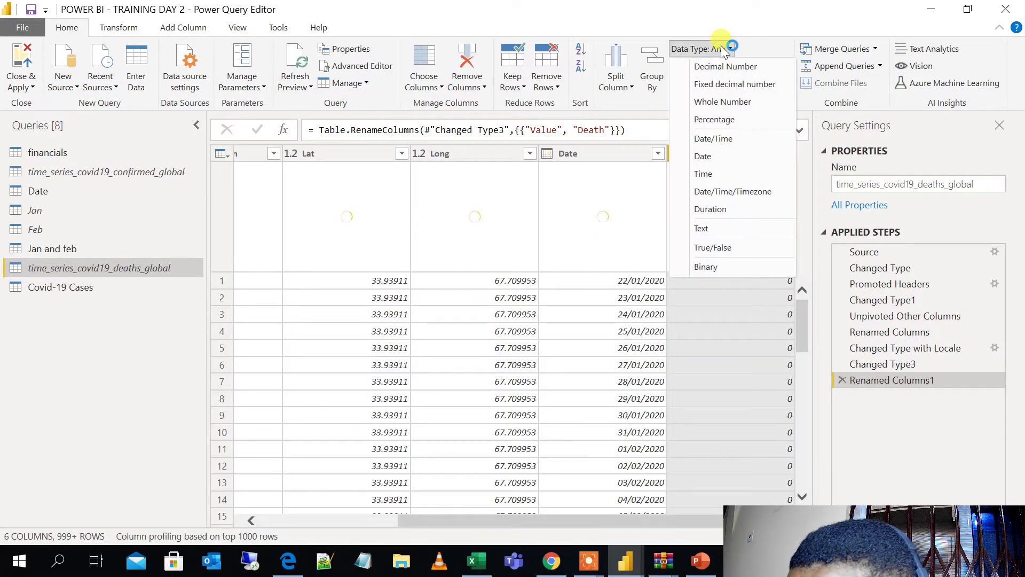
left_click(727, 101)
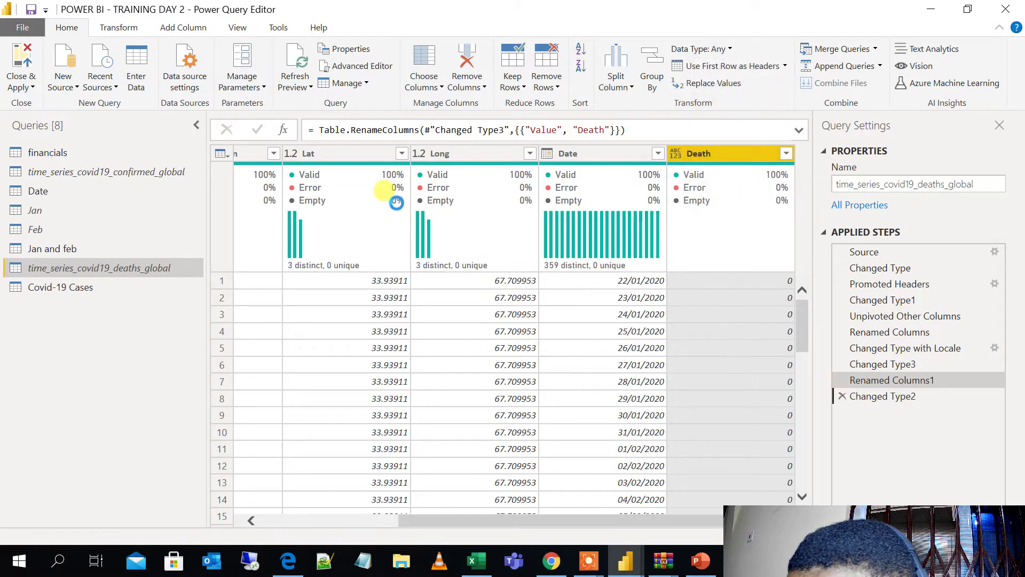
Step: Review the applied steps and previews of the confirmed, deaths and Covid-19 Cases queries
left_click(120, 153)
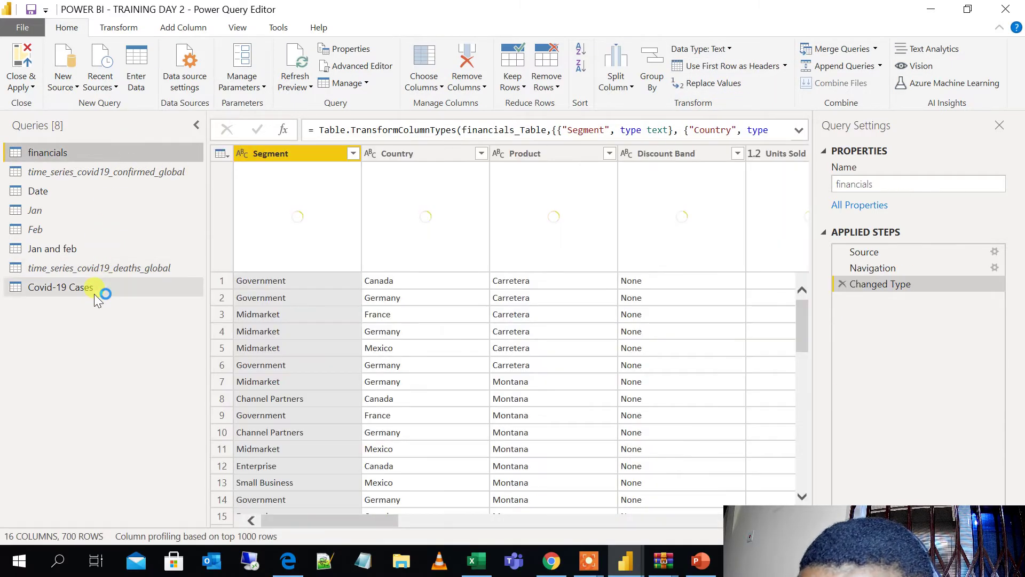
left_click(95, 288)
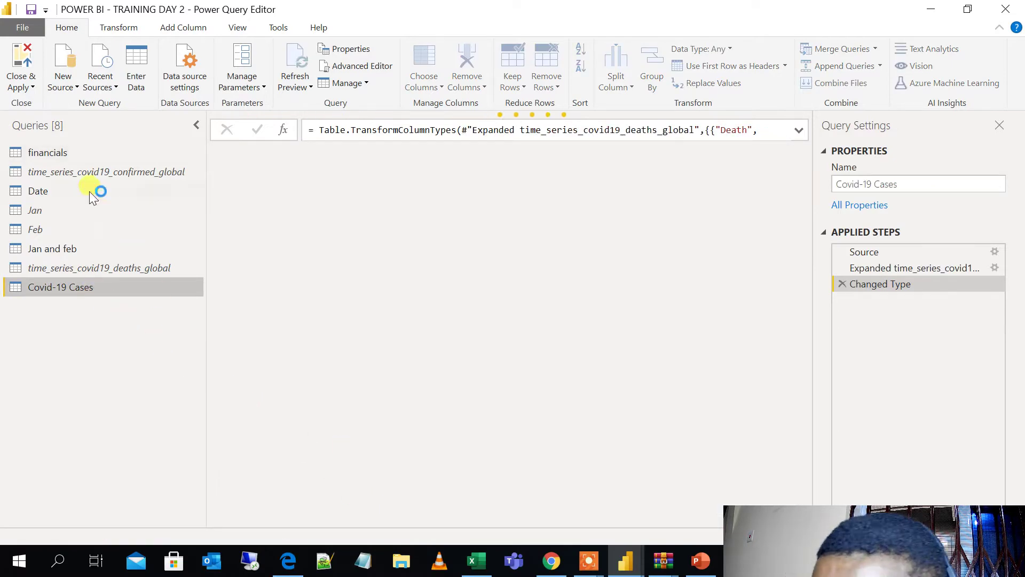
left_click(108, 170)
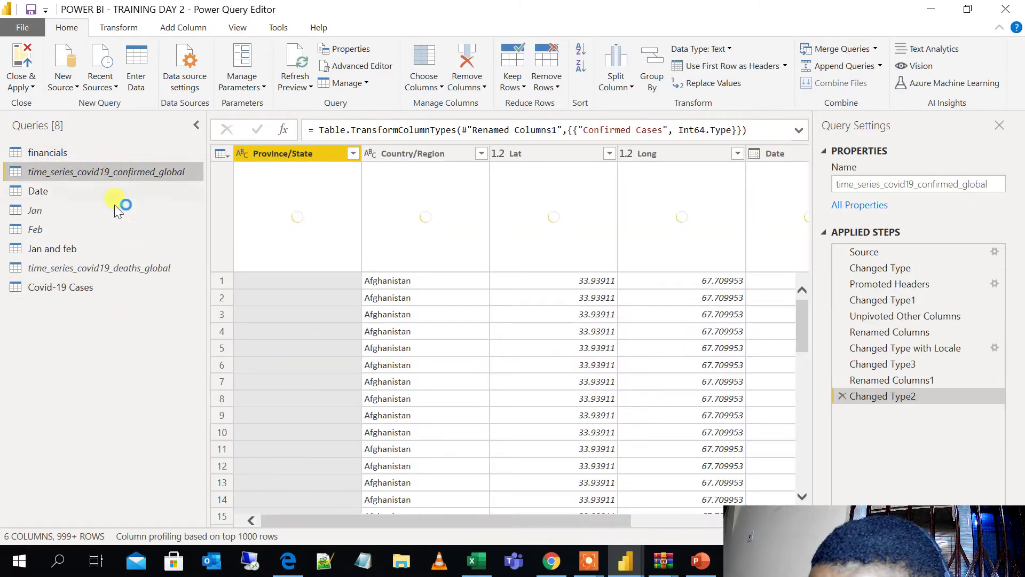
left_click(128, 267)
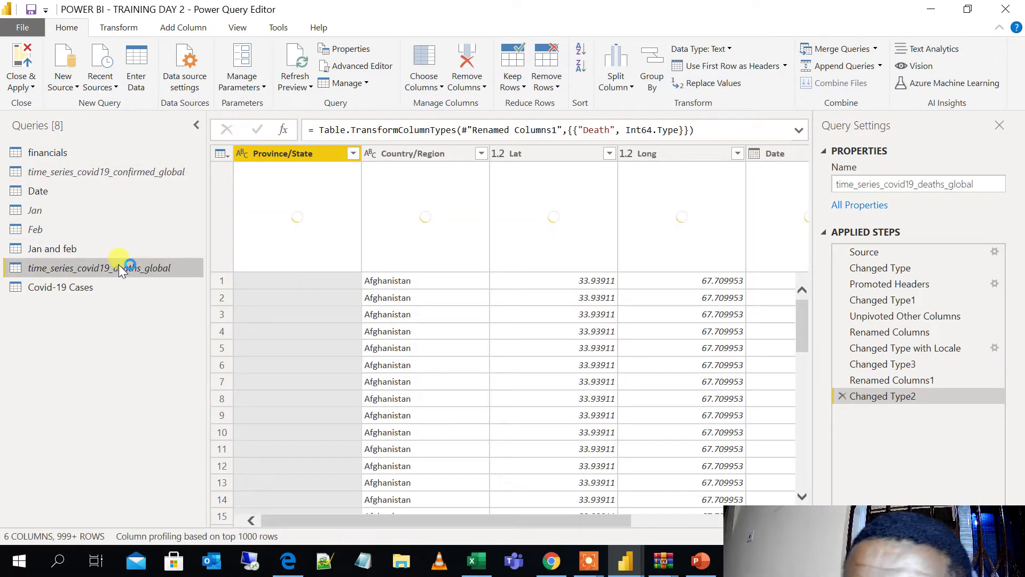
left_click(79, 290)
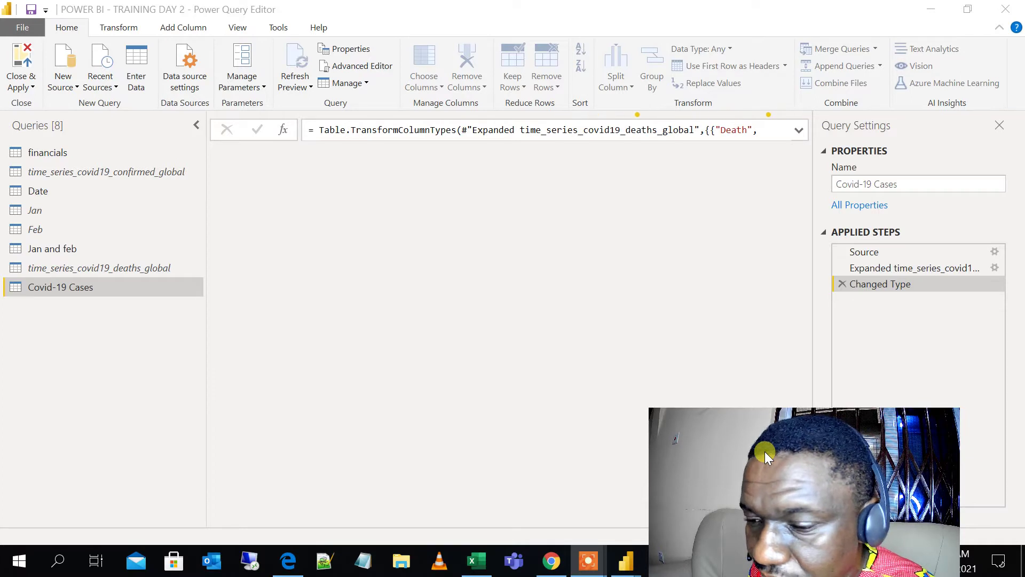
left_click_drag(764, 451, 497, 434)
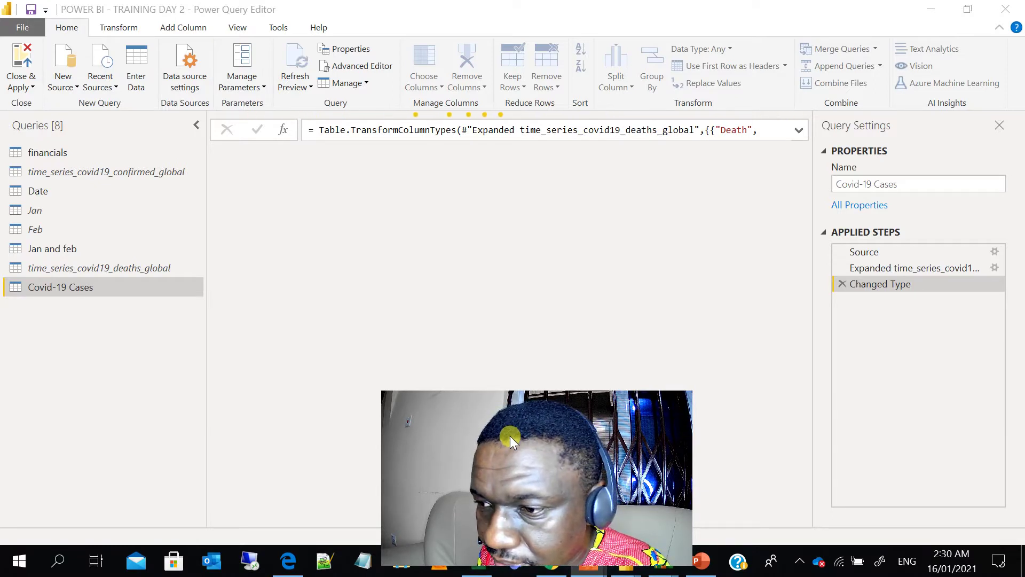
left_click_drag(511, 436, 594, 289)
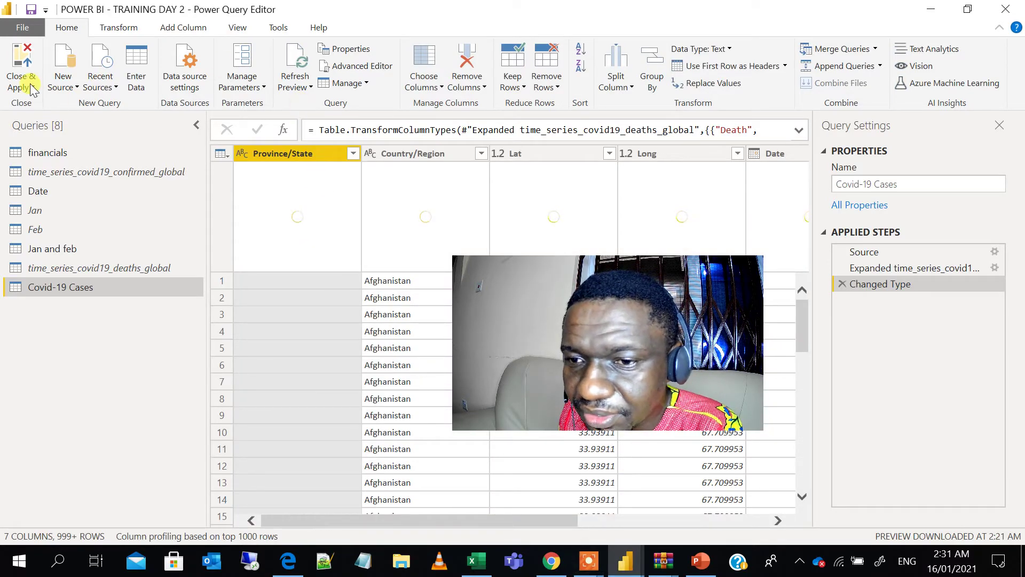
left_click_drag(745, 371, 940, 442)
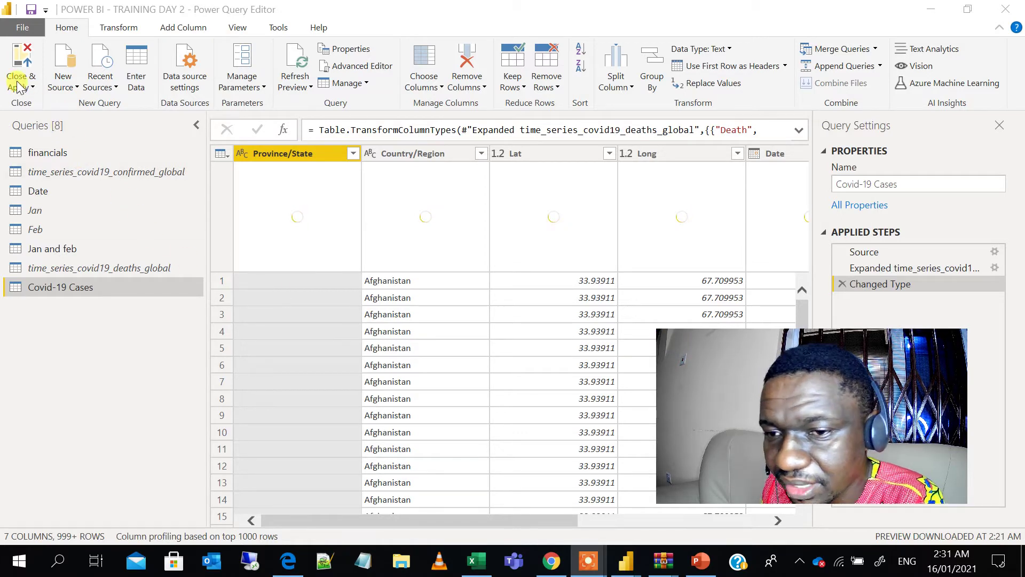
left_click_drag(688, 351, 675, 284)
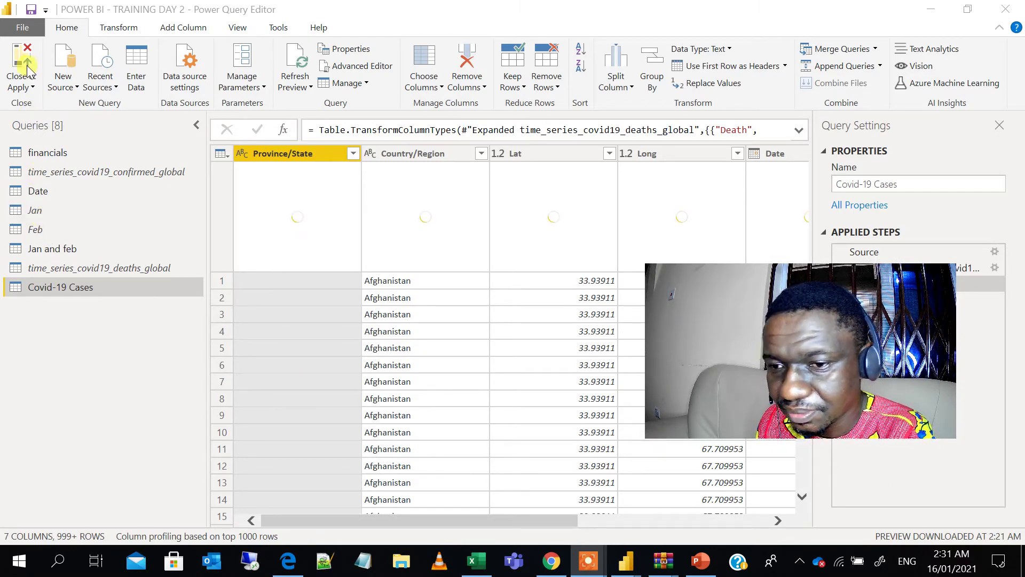
Step: Apply the pending query changes to the data model and close the Power Query Editor
left_click(21, 84)
left_click_drag(829, 302, 199, 424)
left_click(31, 81)
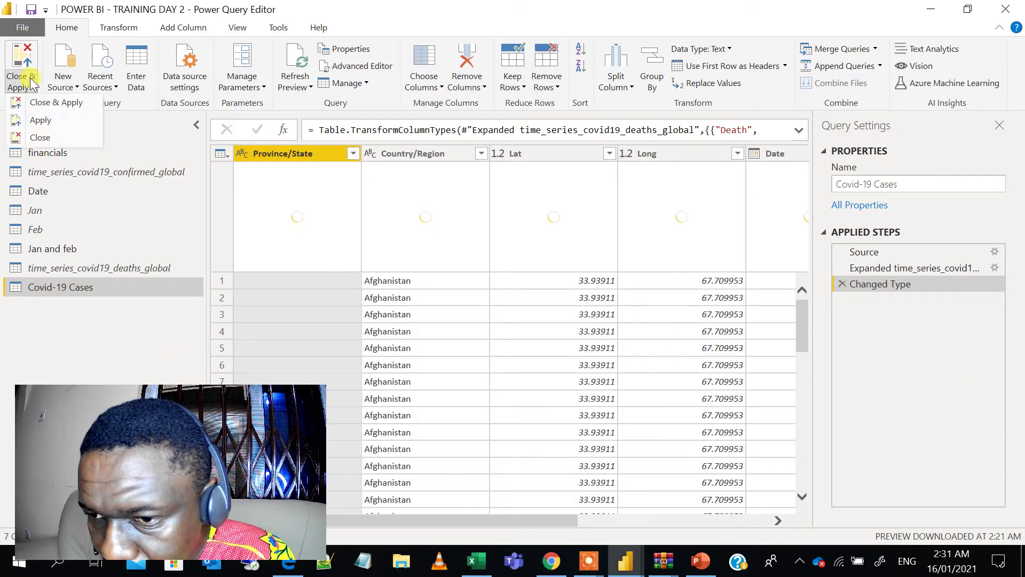
left_click(53, 108)
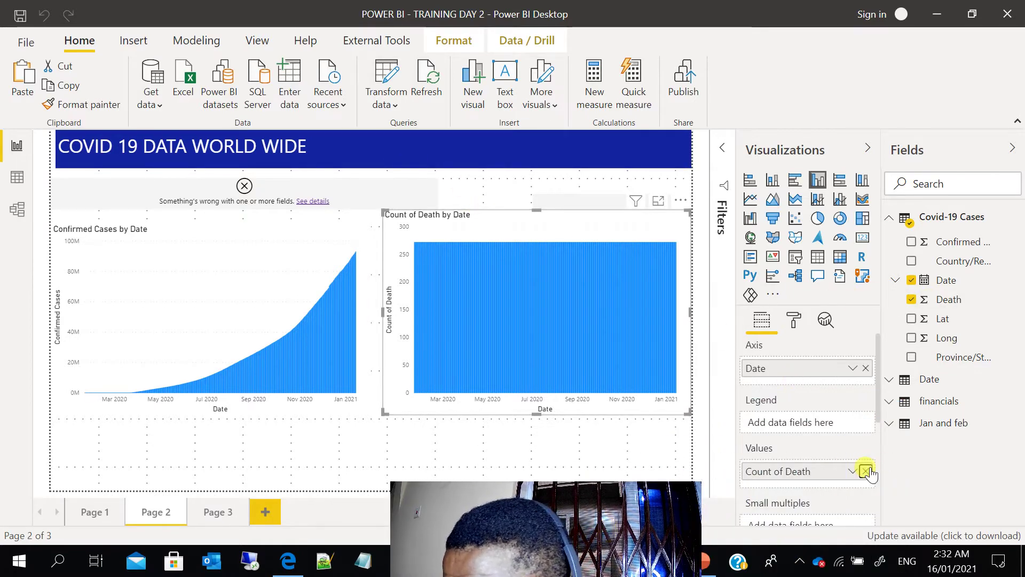
Step: Remove Count of Death from the second chart's values and add the Death field again
left_click(866, 470)
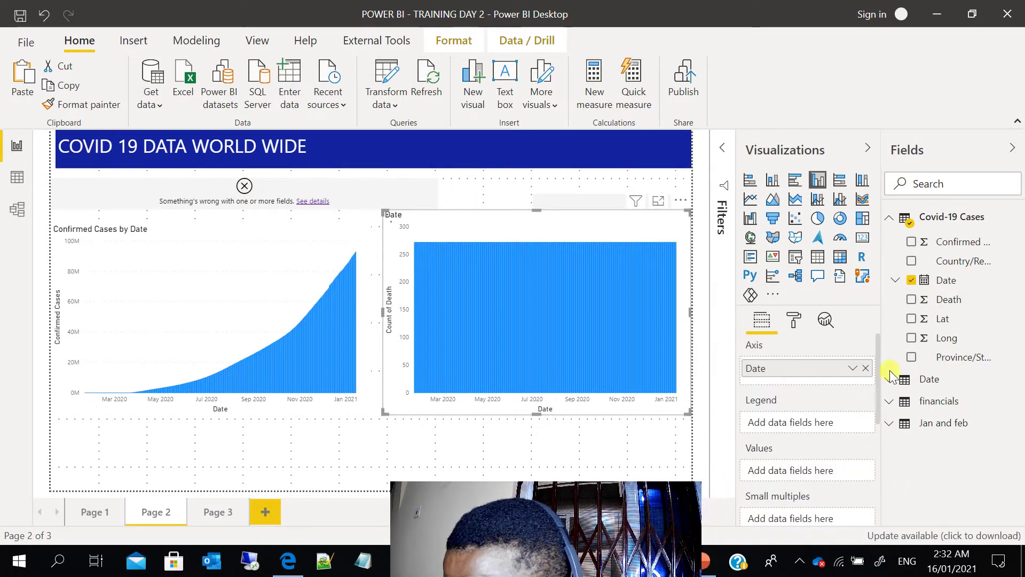
left_click(911, 300)
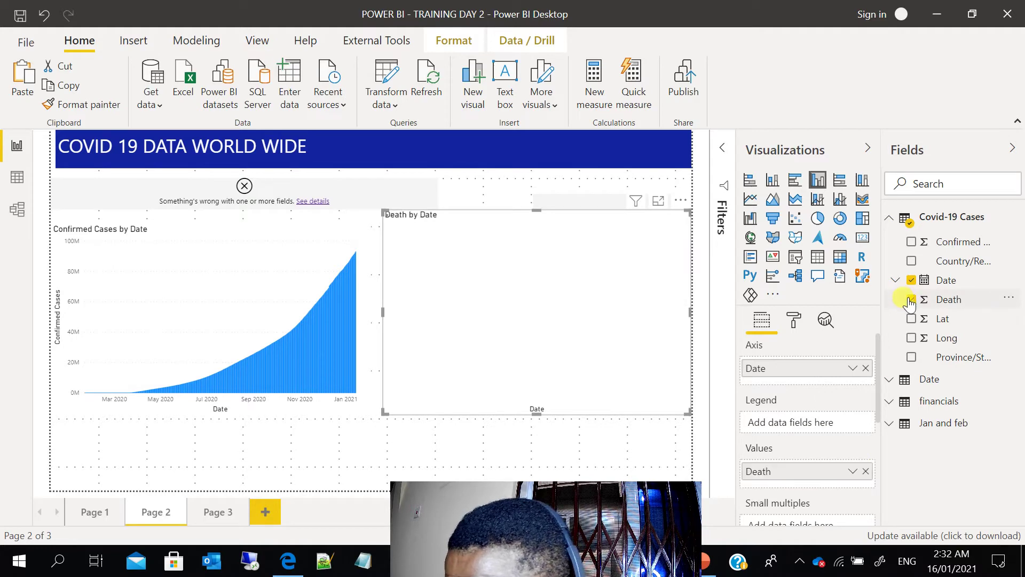
Step: Add Death as a second value of the Confirmed Cases by Date chart, inspect it in focus mode and return to the report
left_click(228, 236)
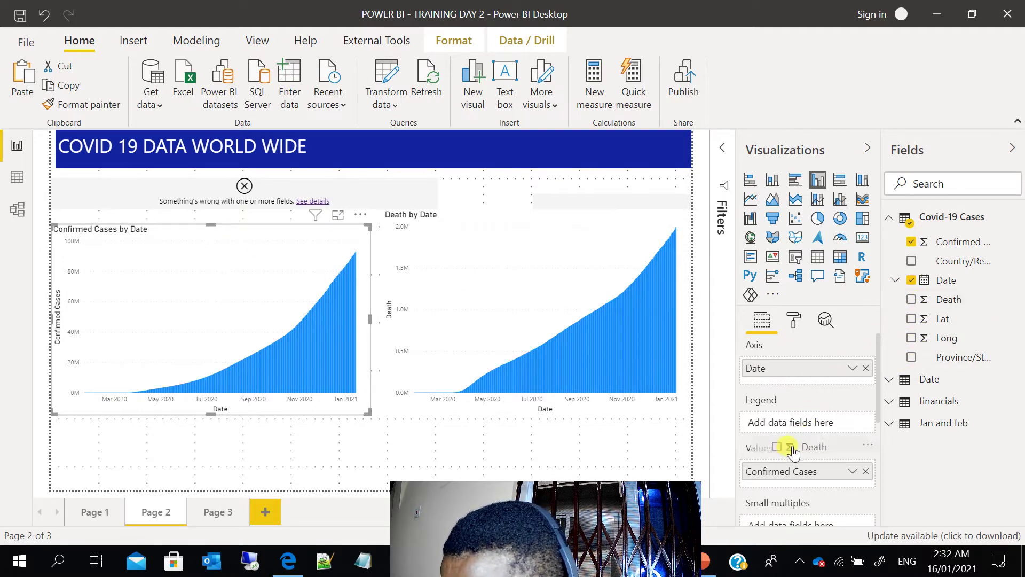
left_click_drag(792, 452, 787, 483)
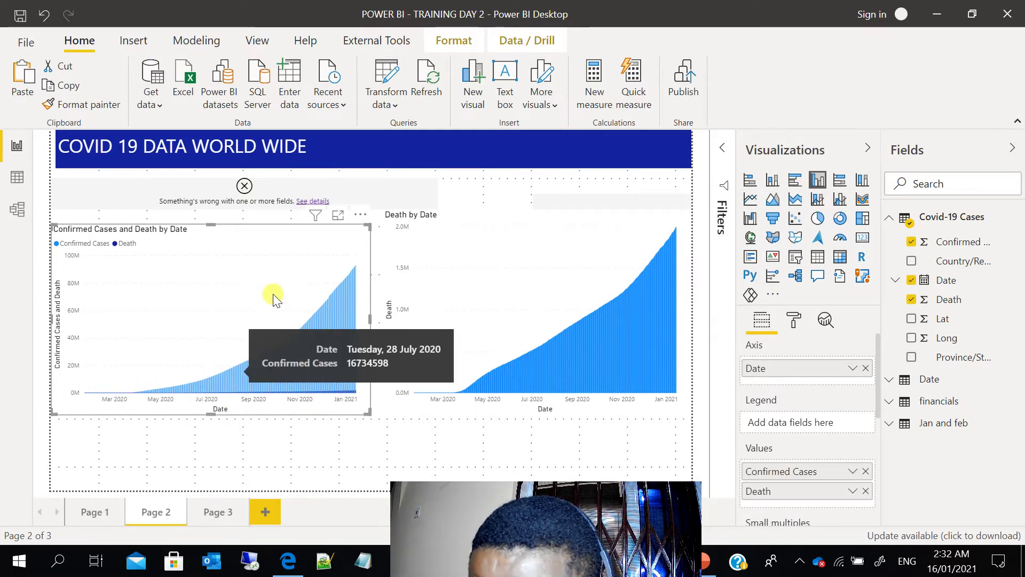
left_click(339, 215)
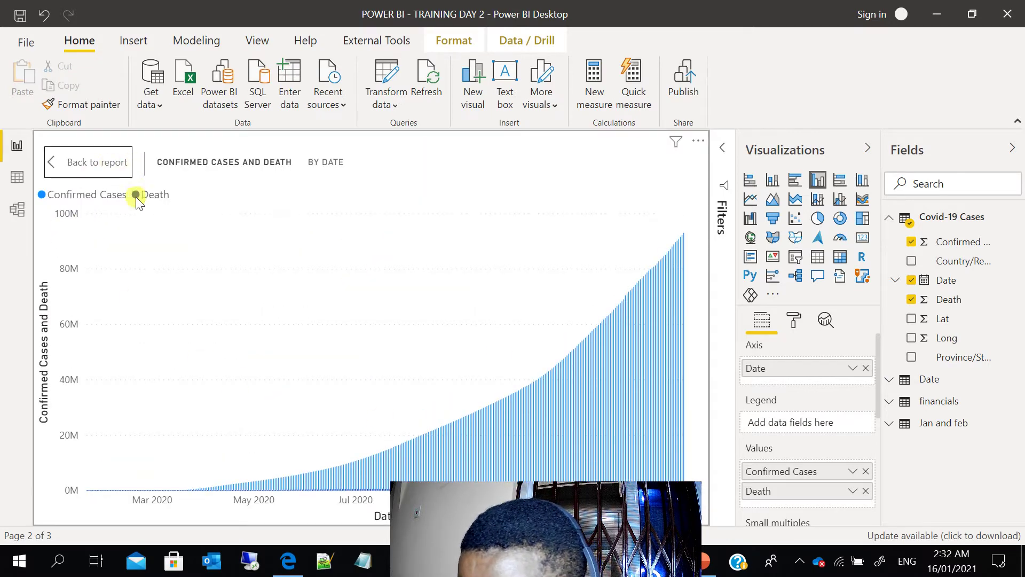
left_click_drag(662, 563, 774, 576)
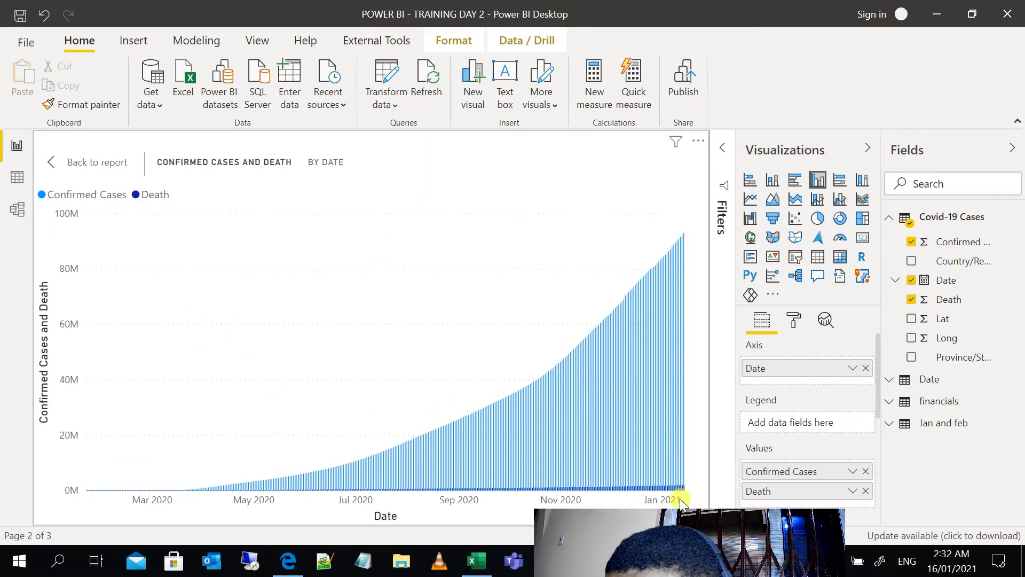
left_click(674, 492)
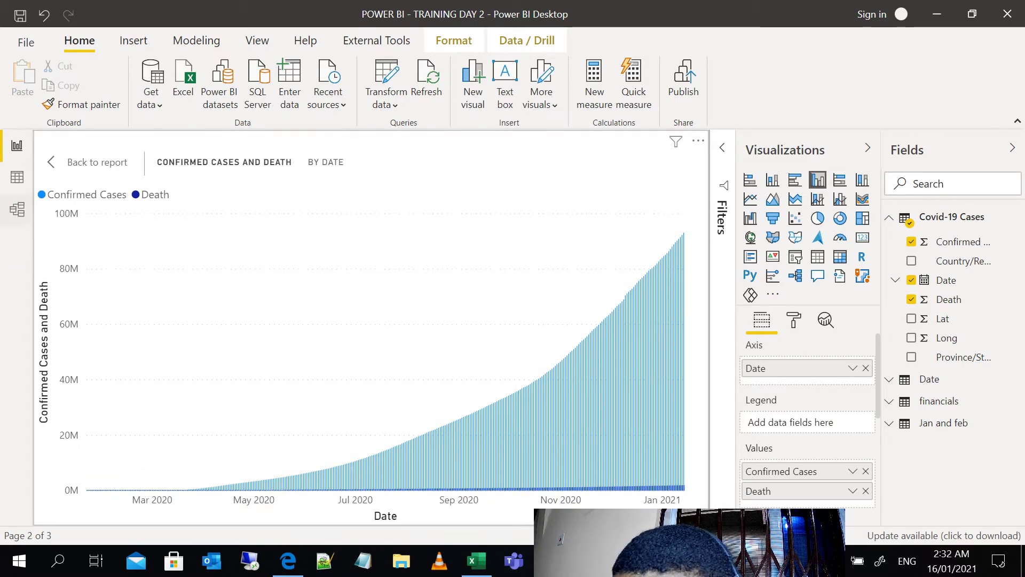
left_click(54, 161)
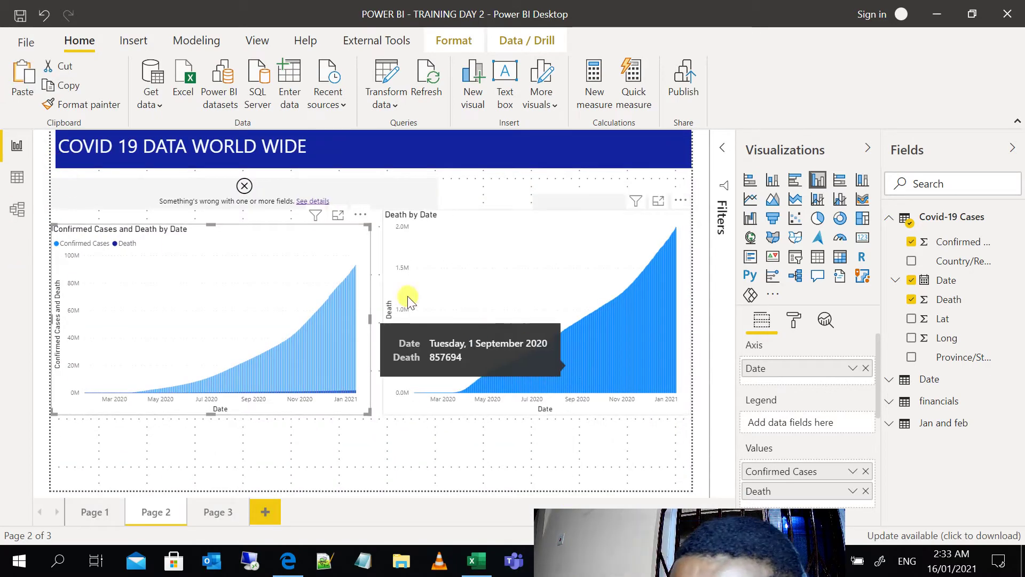
Step: Replace the broken field of the date card with the Covid-19 Cases Date field and summarise it as Latest
left_click(336, 202)
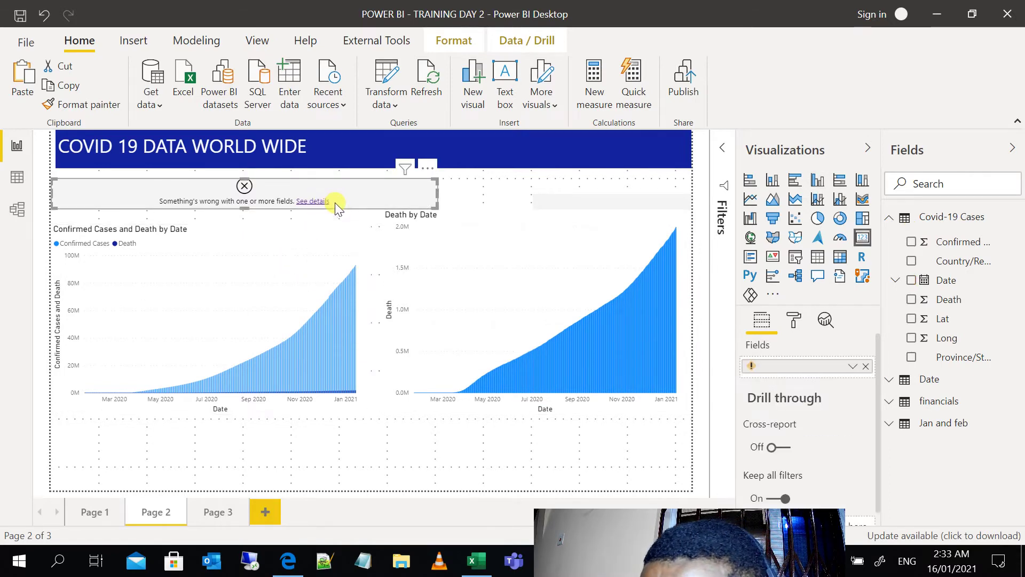
left_click(865, 367)
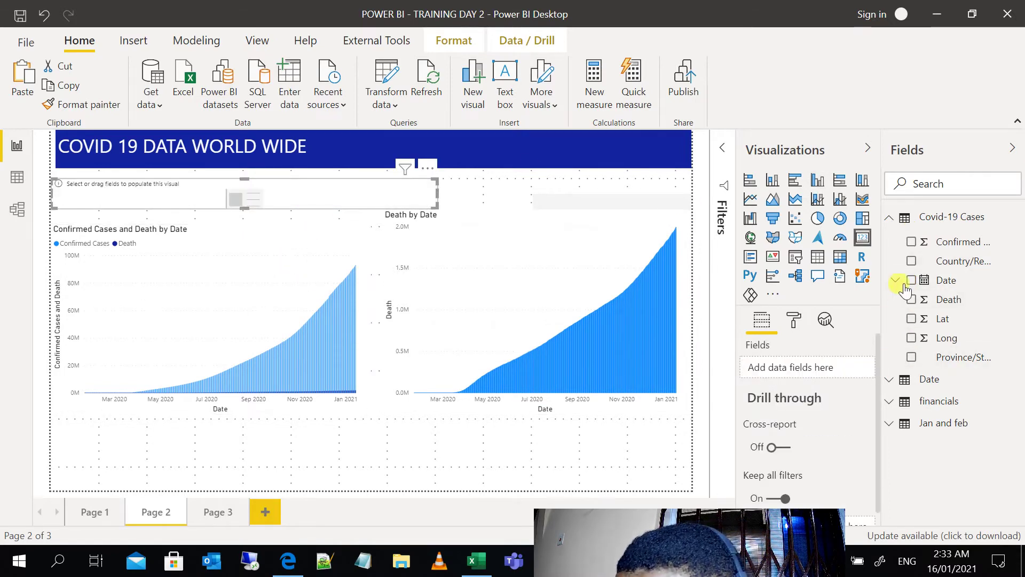
left_click(911, 281)
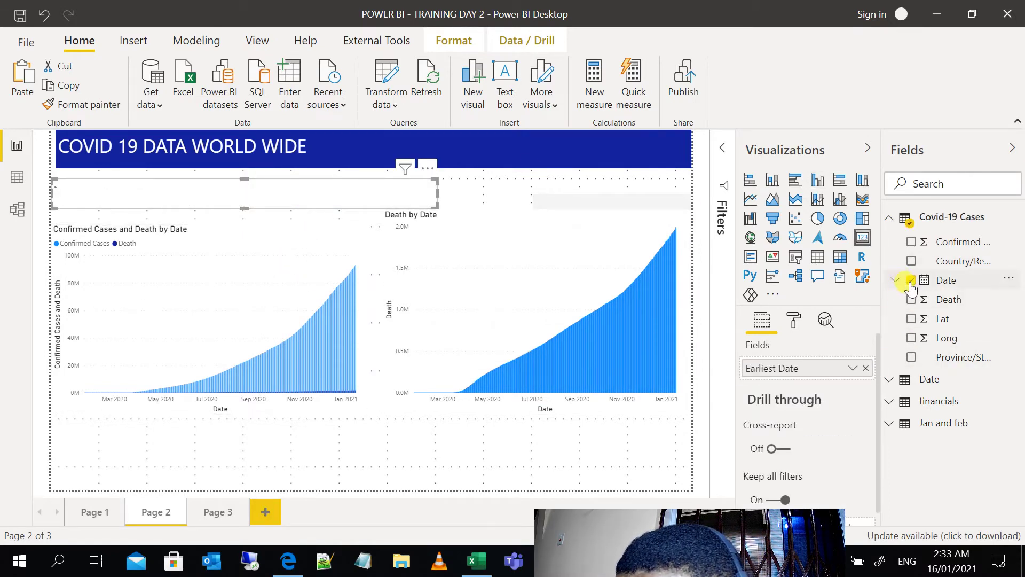
left_click(866, 368)
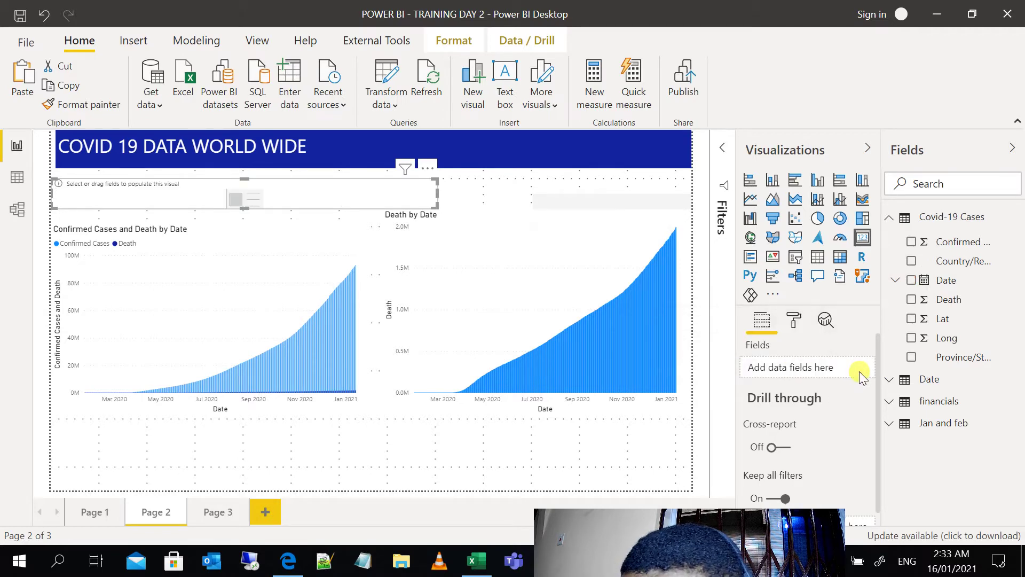
left_click(911, 282)
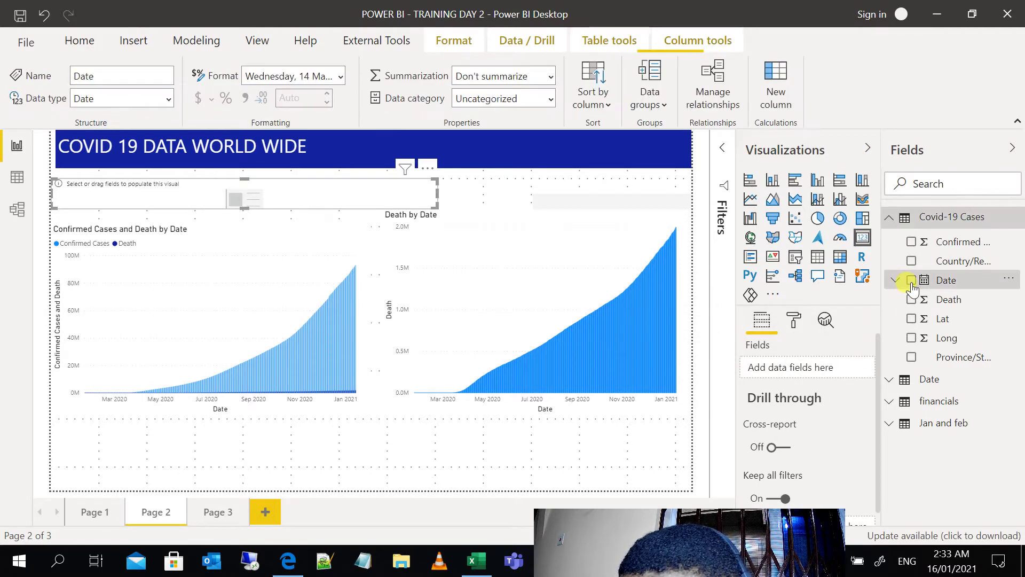
left_click(854, 367)
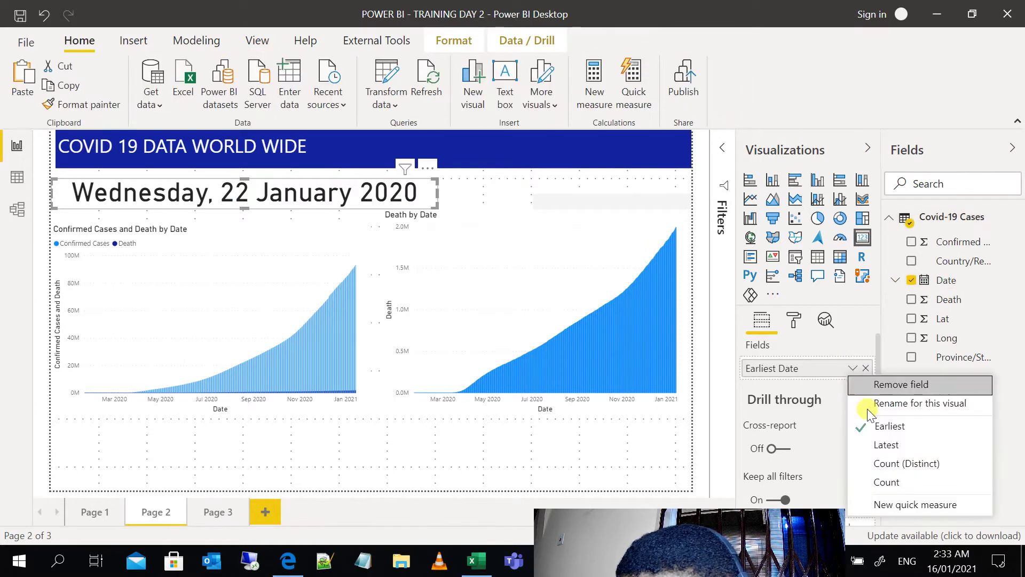
left_click(900, 450)
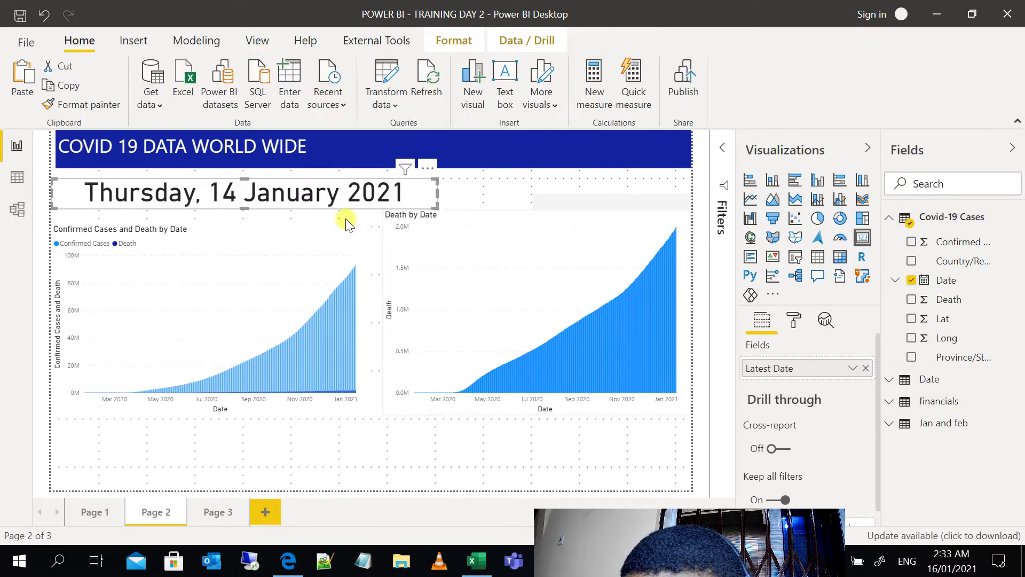
left_click(492, 187)
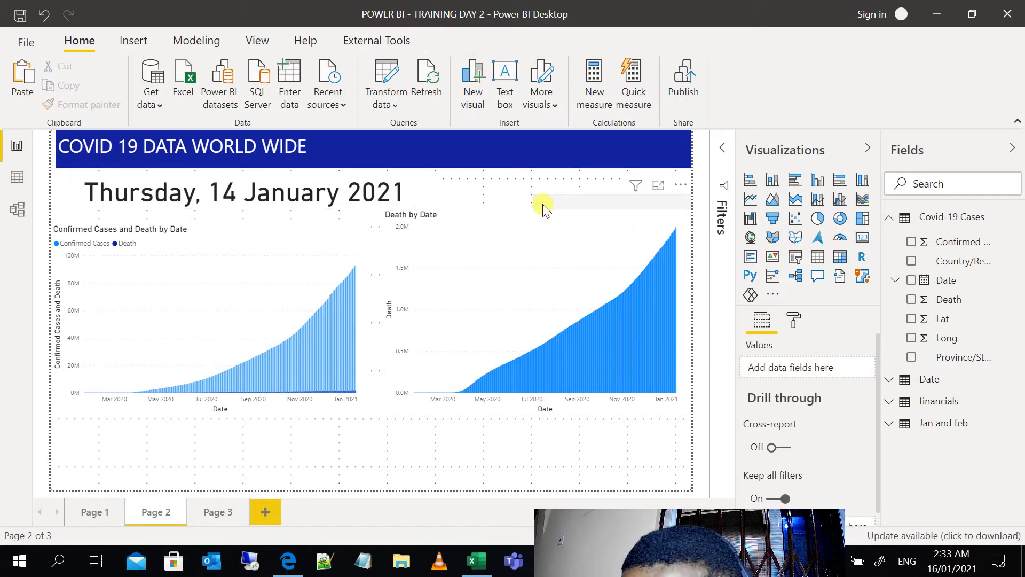
Step: Replace the broken field of the slicer with Country/Region from Covid-19 Cases and narrow the slicer from its inner side
left_click(540, 202)
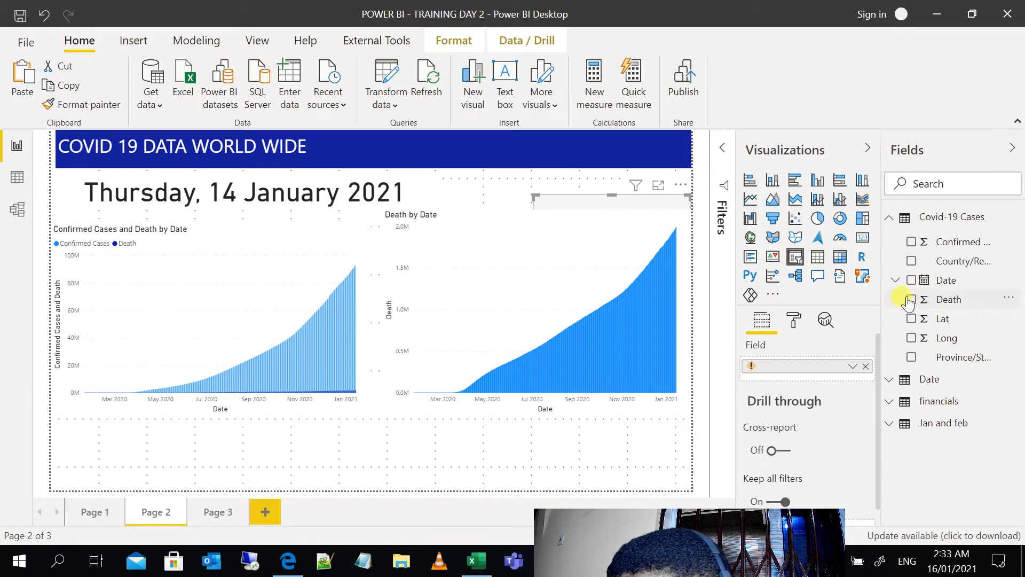
left_click(912, 261)
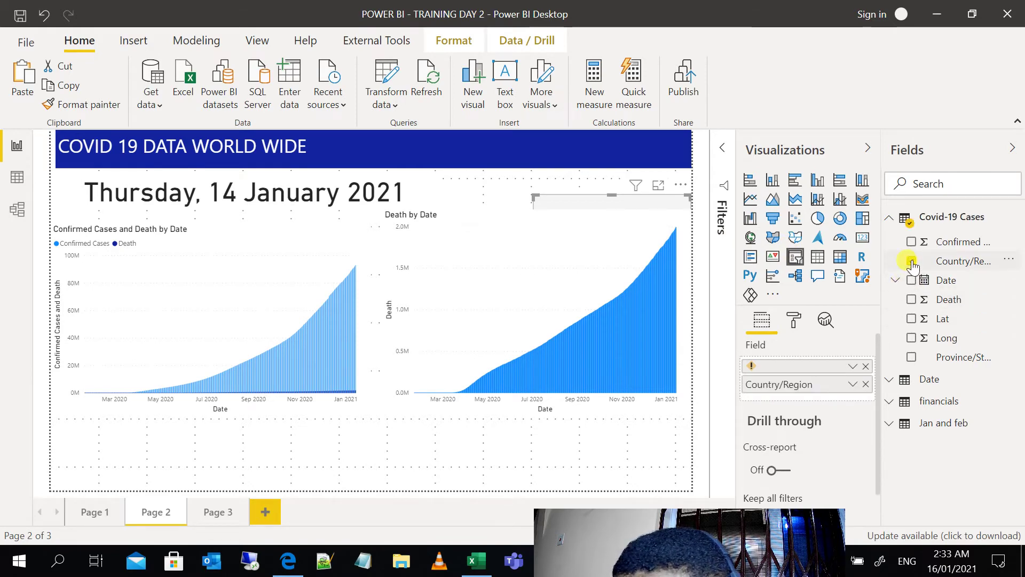
left_click(865, 367)
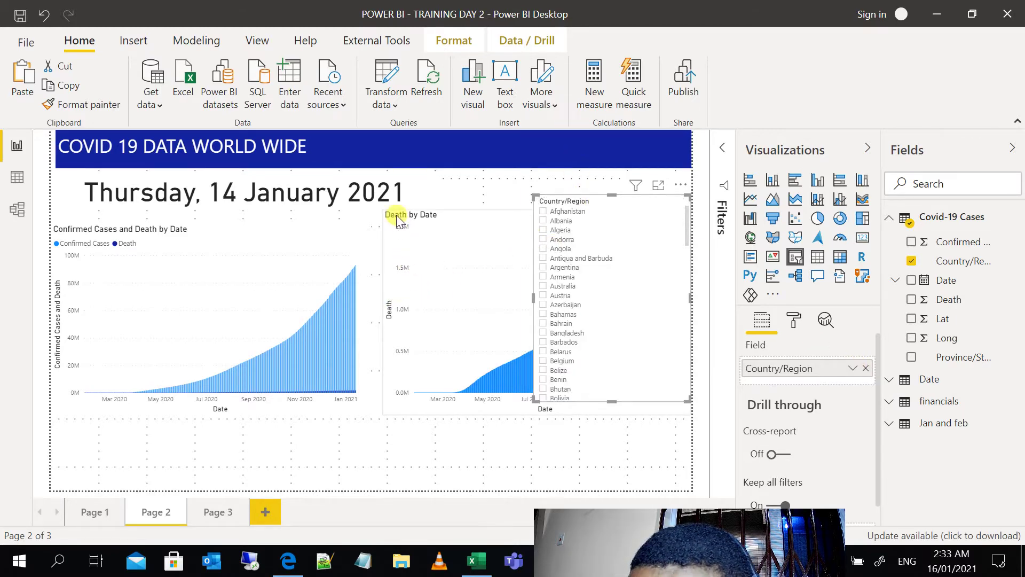
left_click_drag(533, 193, 618, 190)
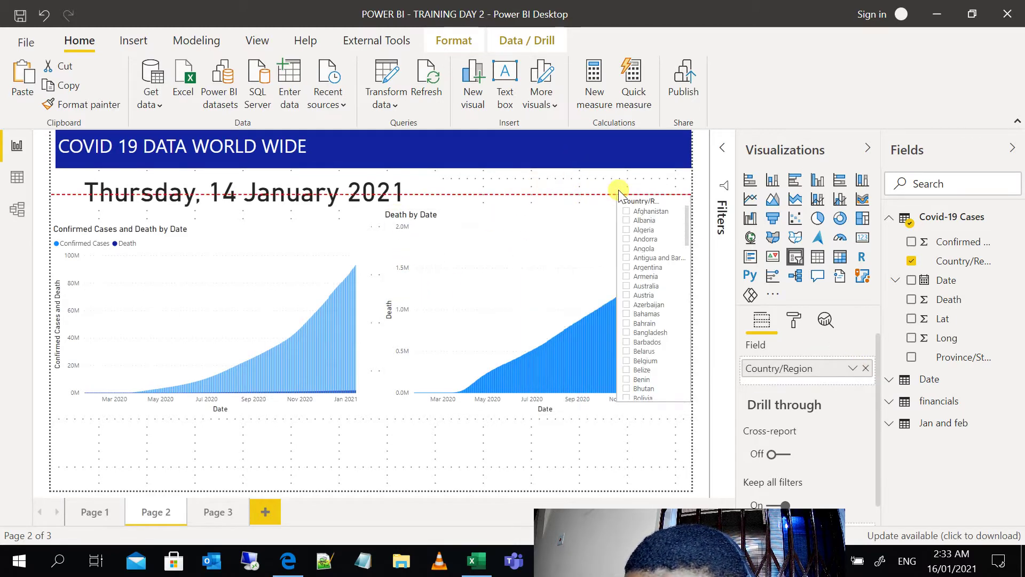
Step: Remove Death from the Confirmed Cases chart's values and align and slightly shrink the Death by Date chart beside it
left_click_drag(533, 228, 521, 228)
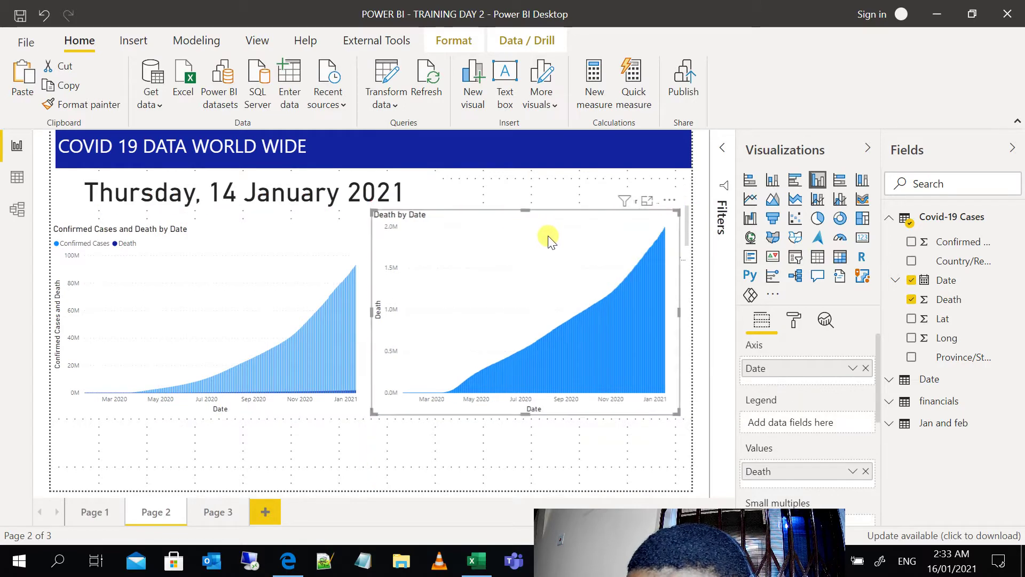
left_click(249, 227)
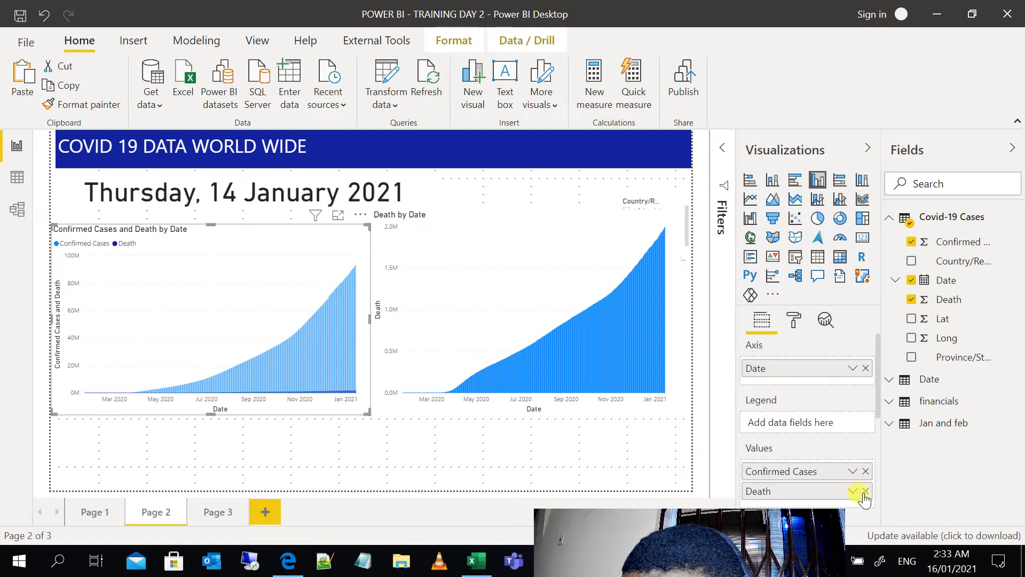
left_click(865, 491)
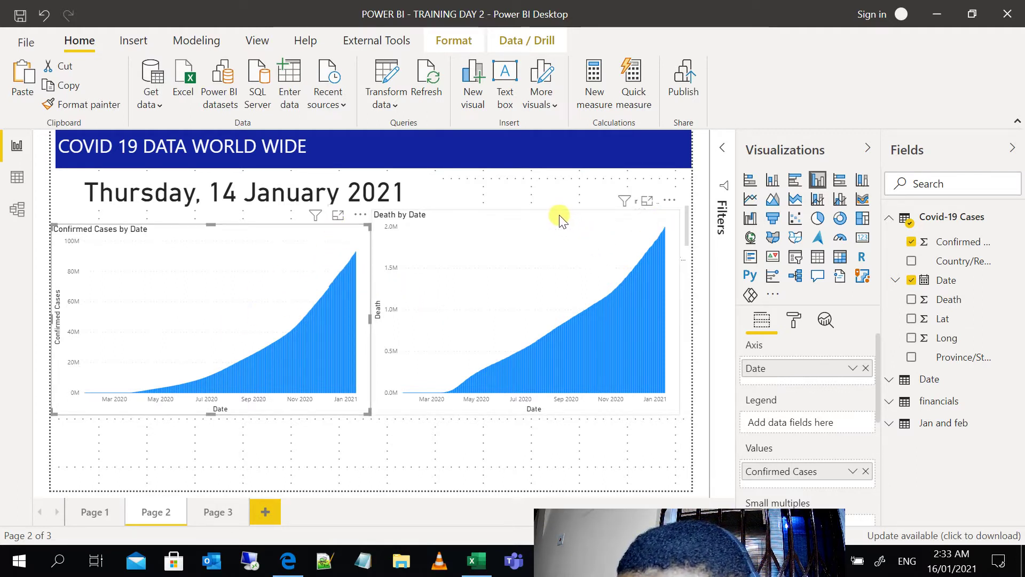
left_click_drag(558, 219, 561, 241)
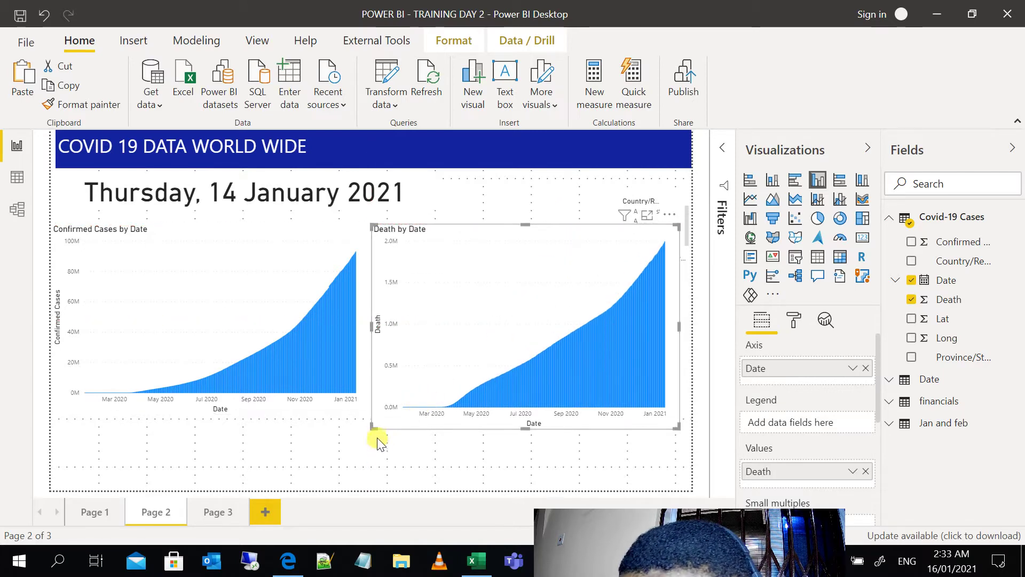
left_click_drag(372, 426, 379, 419)
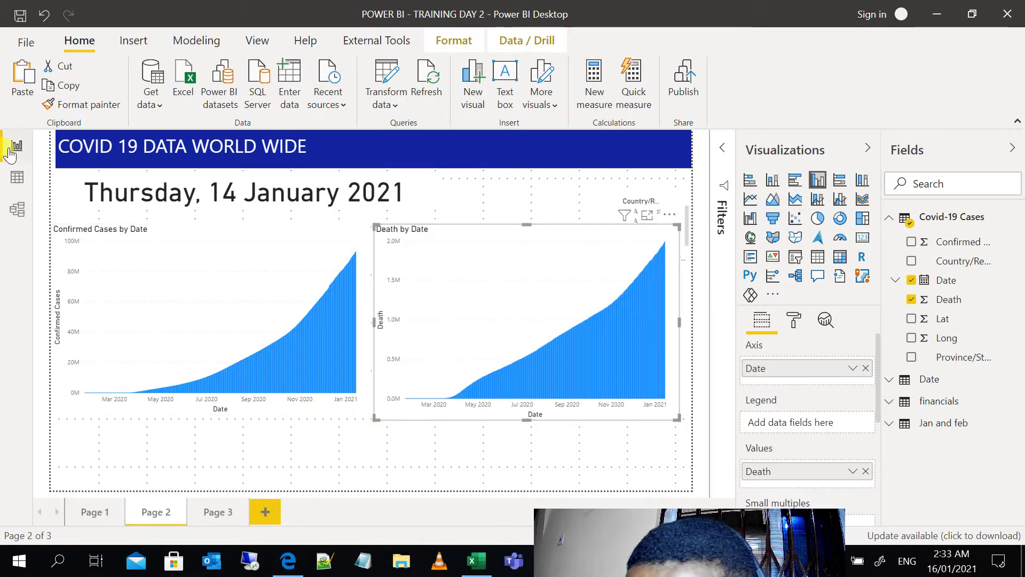
Step: Switch to the model view, dismiss the upgrade notice and look over the table diagram, shifting the Date table slightly down
left_click(16, 176)
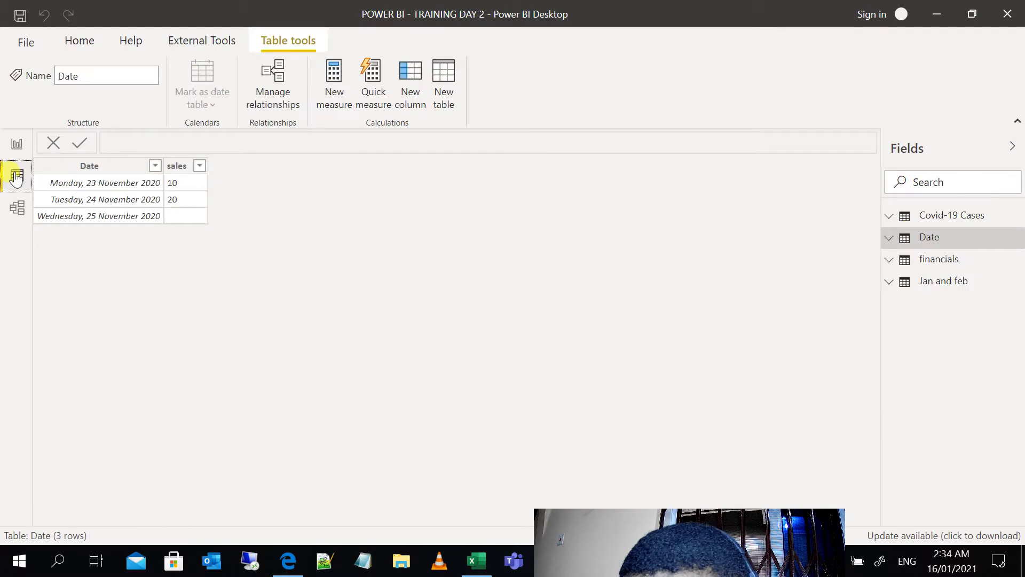
left_click(16, 220)
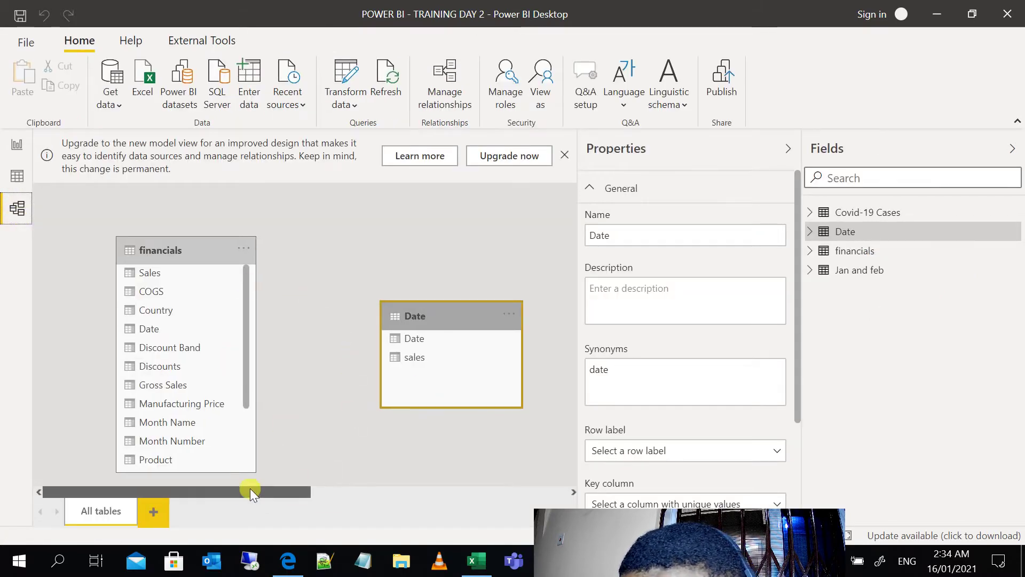
mouse_move(250, 488)
left_mouse_down()
mouse_move(544, 490)
mouse_move(235, 500)
left_mouse_up()
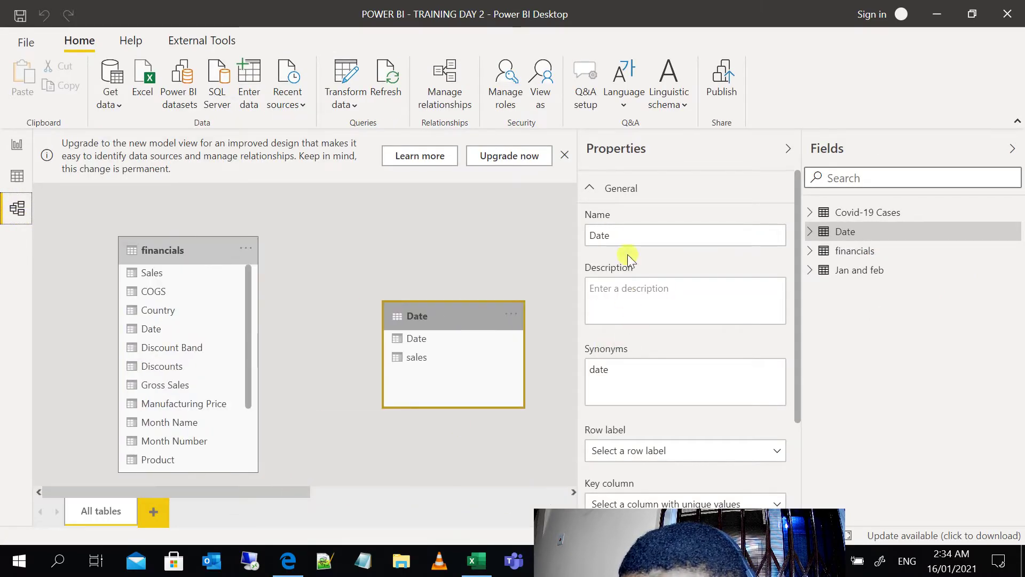
left_click(564, 155)
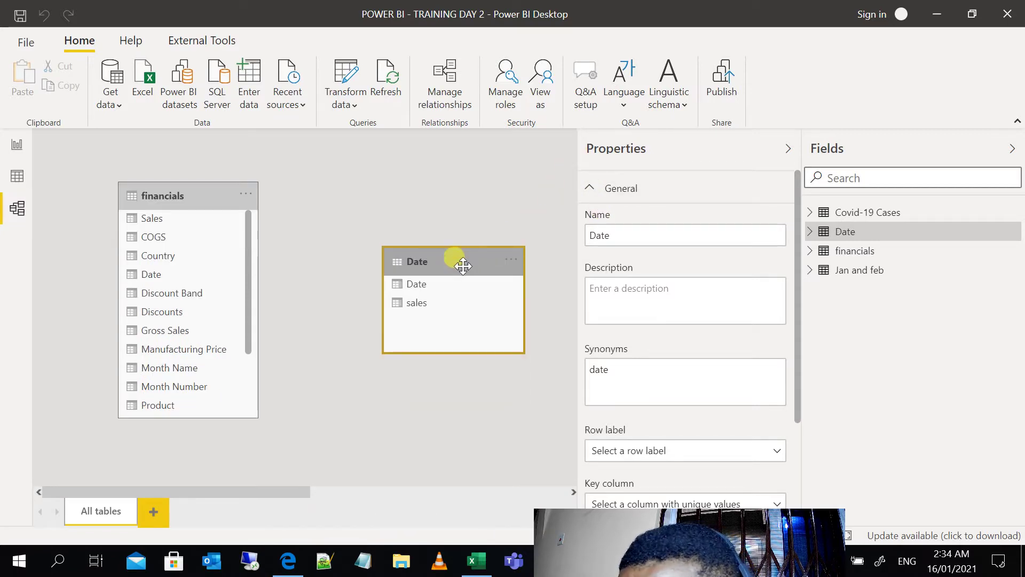
left_click_drag(463, 263, 461, 294)
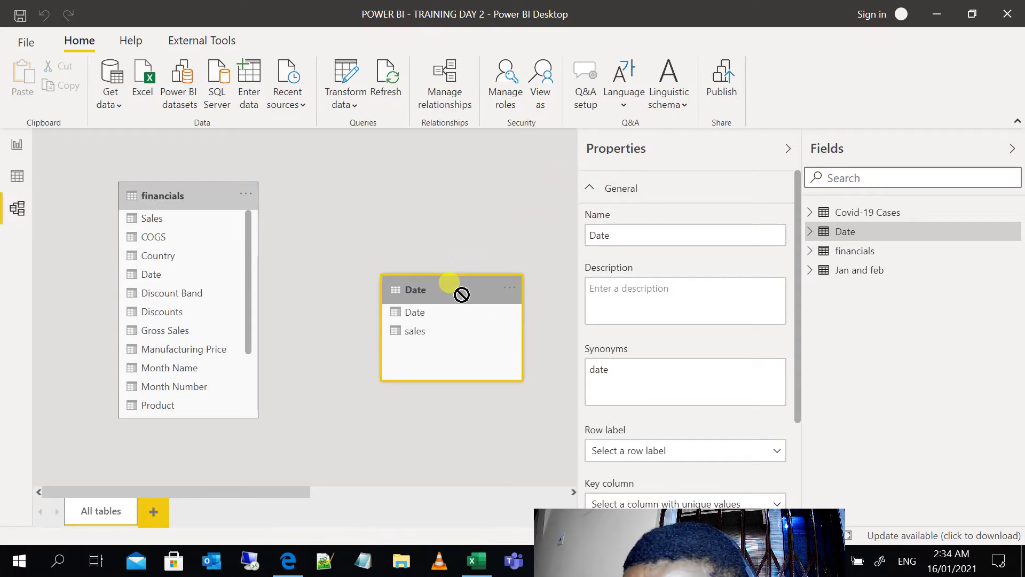
left_click(201, 499)
left_click_drag(212, 500, 228, 546)
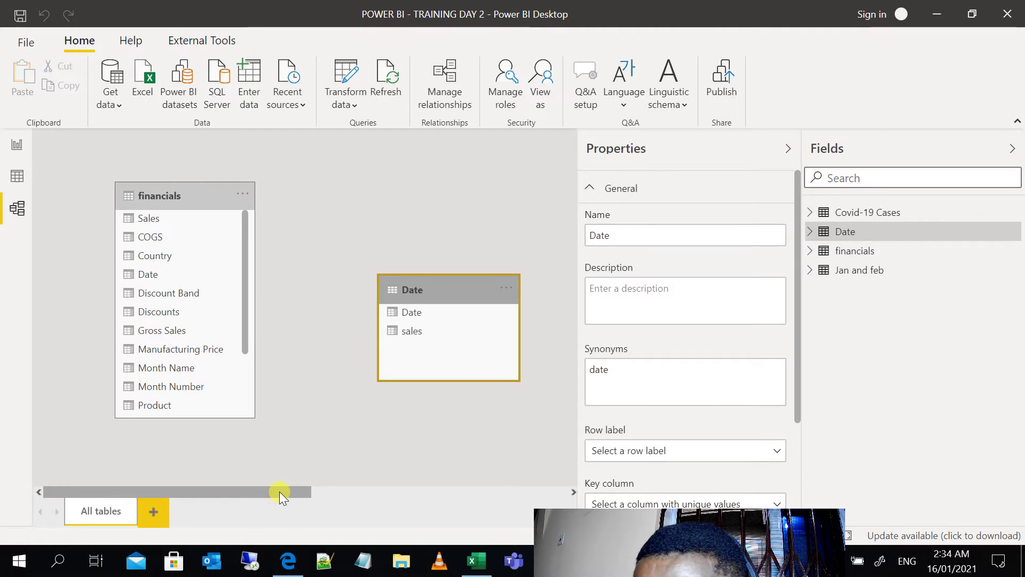
left_click_drag(280, 491, 233, 495)
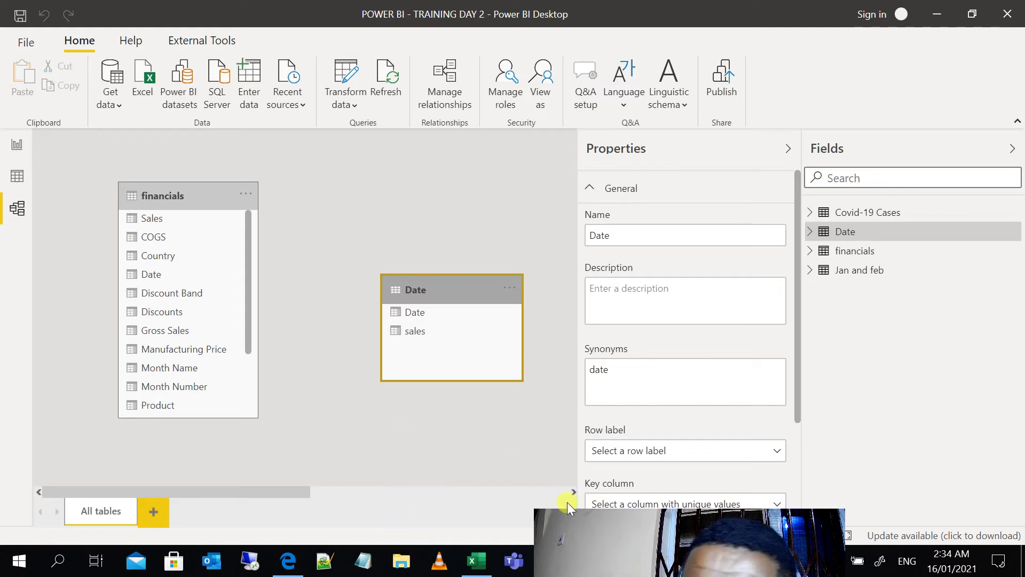
left_click_drag(610, 528, 674, 406)
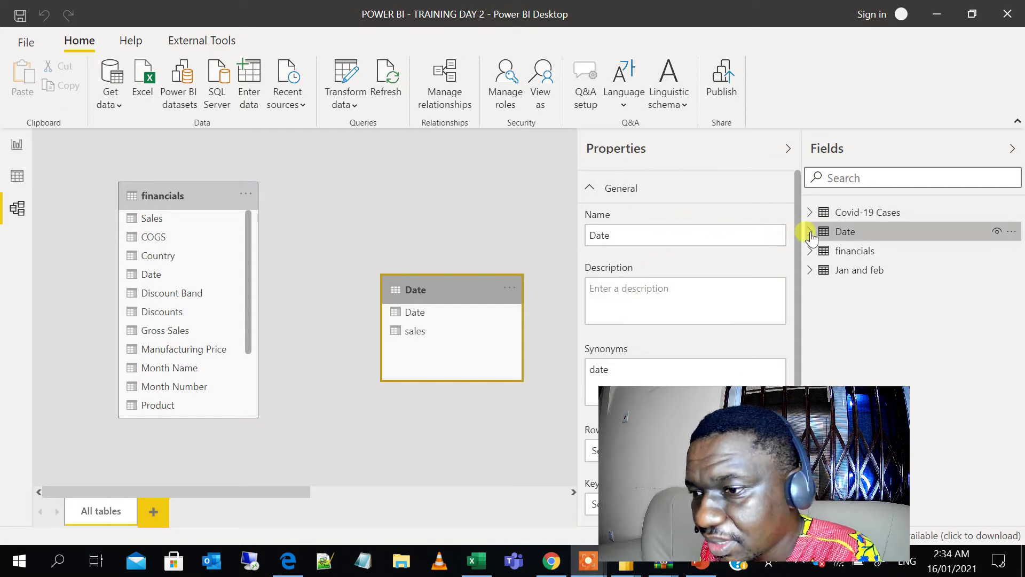
Step: Delete the Date table from the model and confirm the deletion
right_click(842, 234)
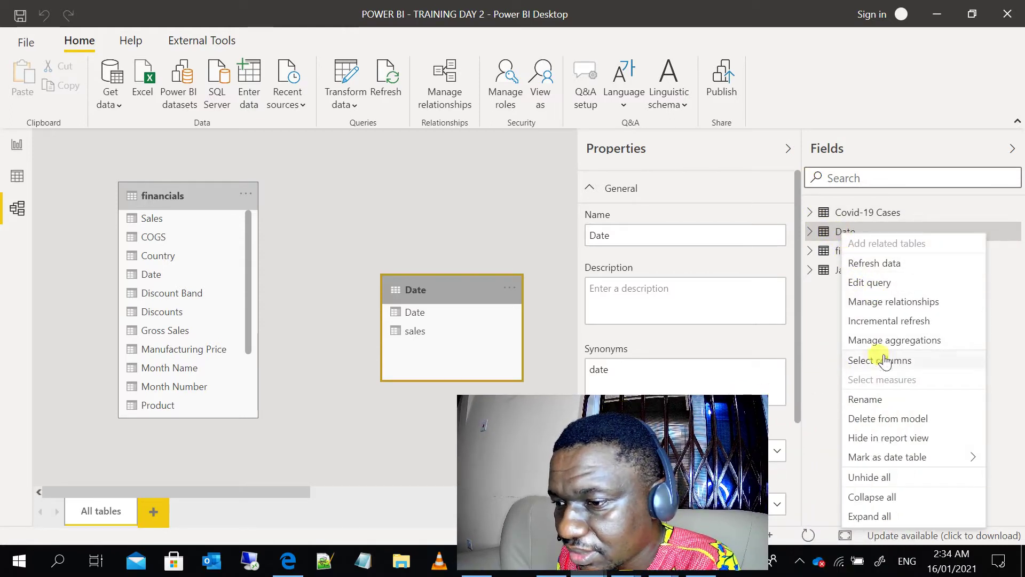
left_click(863, 421)
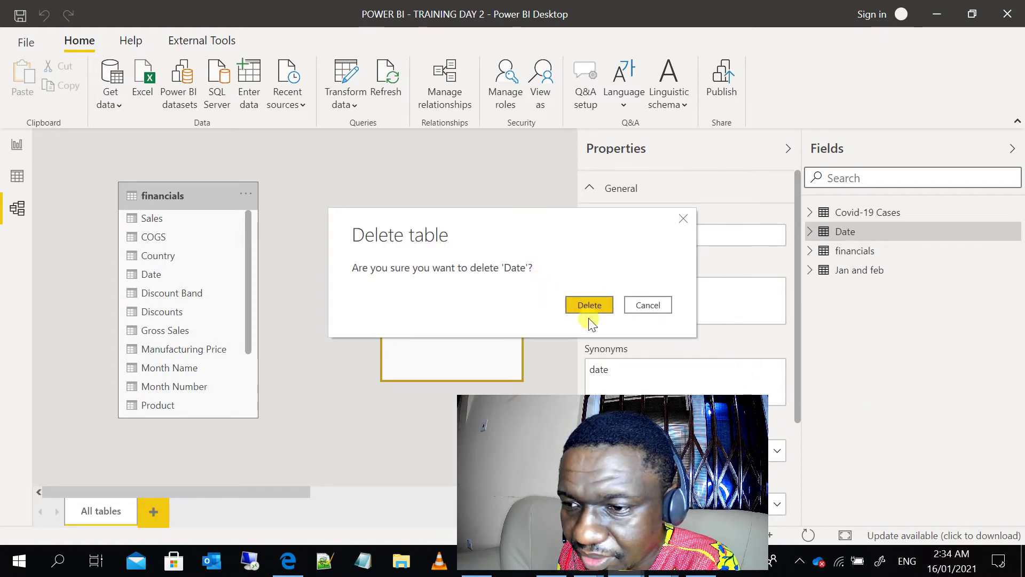
left_click(582, 306)
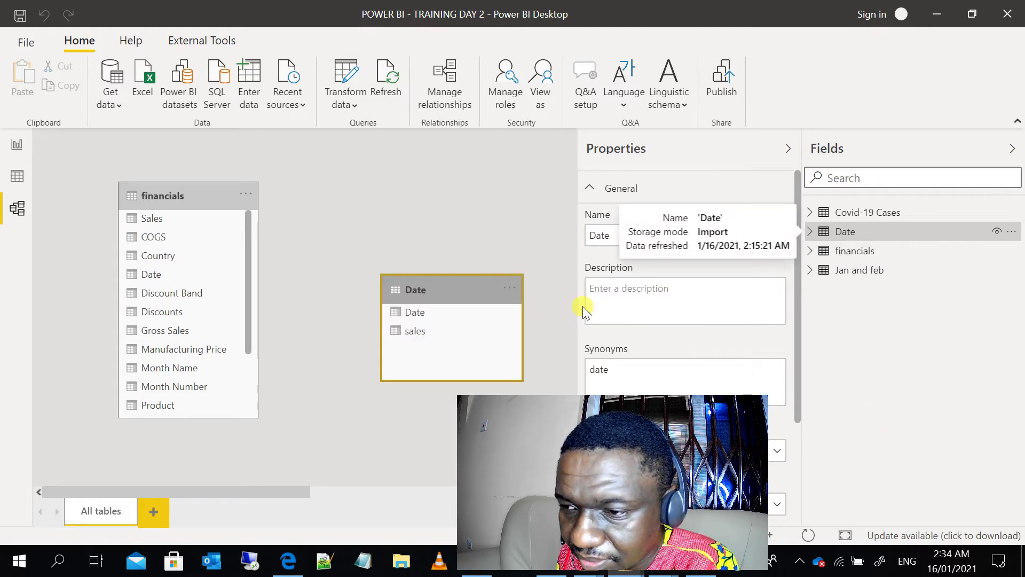
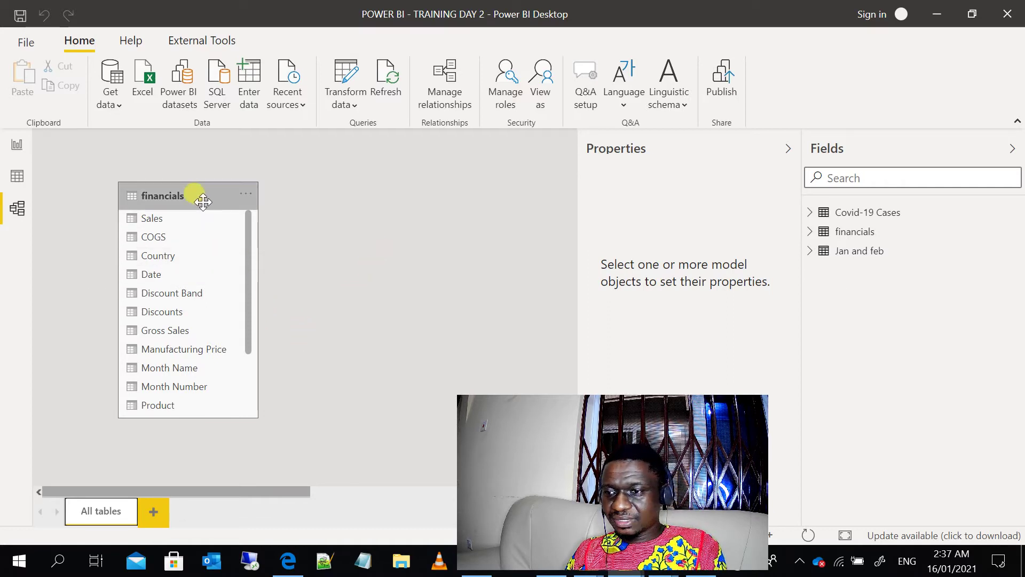
Step: Arrange the model diagram so the Covid-19 Cases table sits between the financials and Jan and feb tables
left_click_drag(198, 193, 361, 154)
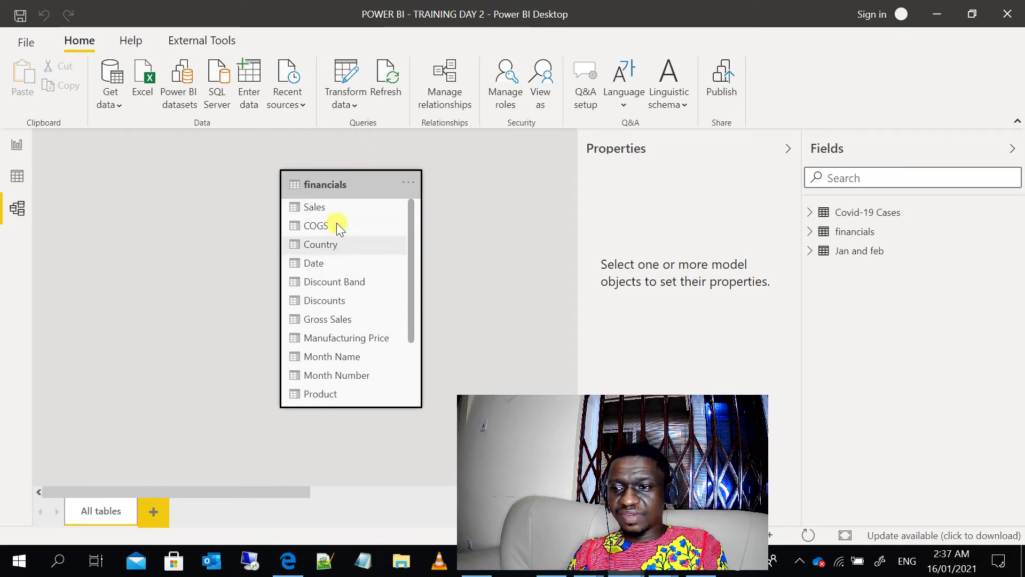
left_click(879, 211)
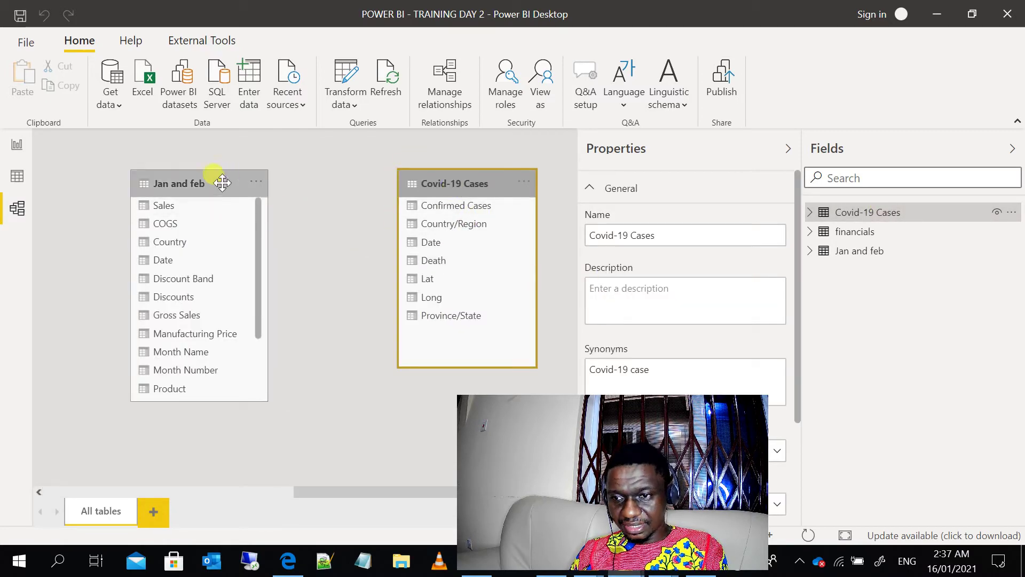
left_click(833, 231)
left_click(829, 216)
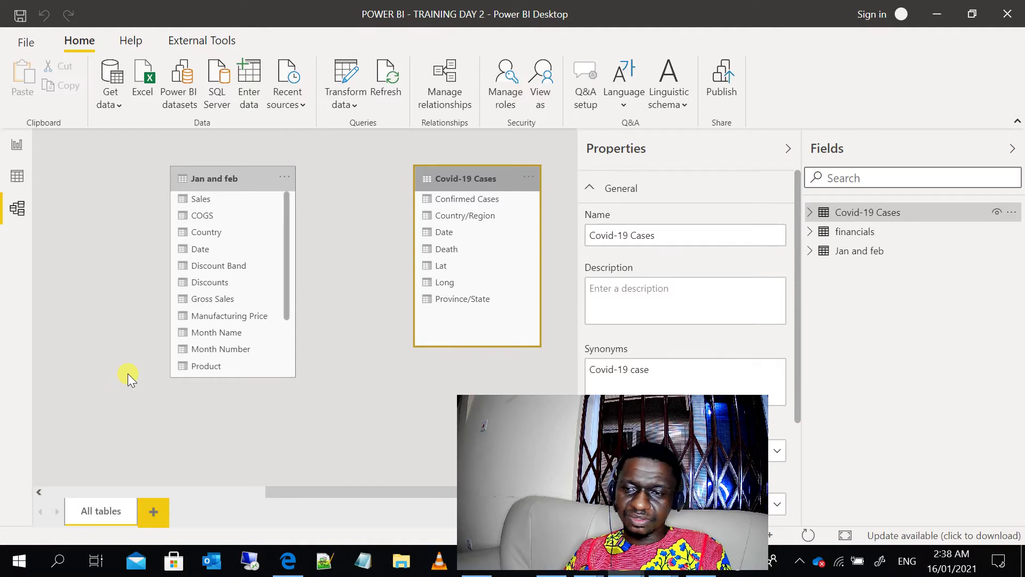
left_click_drag(202, 176, 197, 218)
left_click_drag(440, 177, 290, 214)
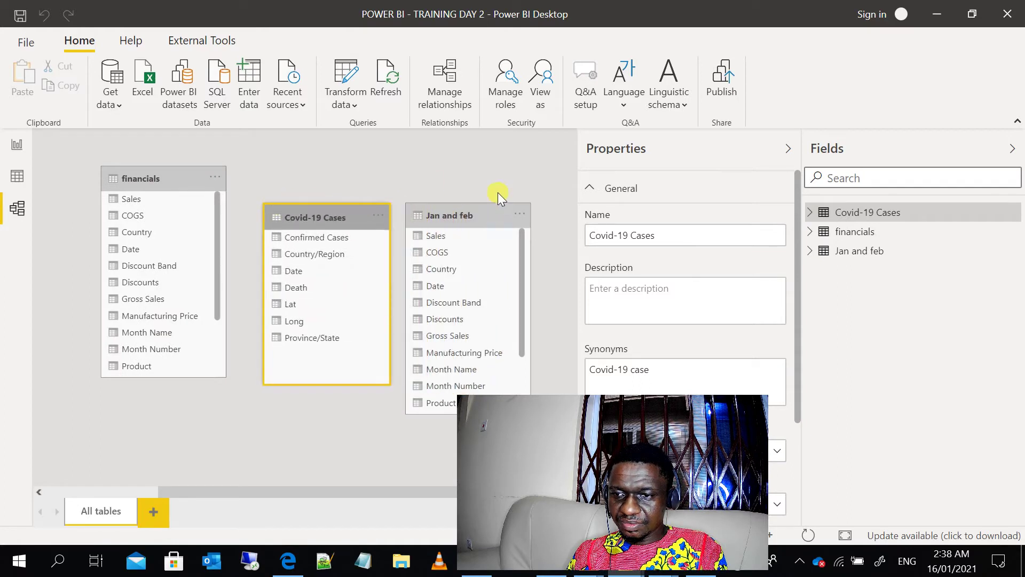
left_click_drag(498, 210, 533, 180)
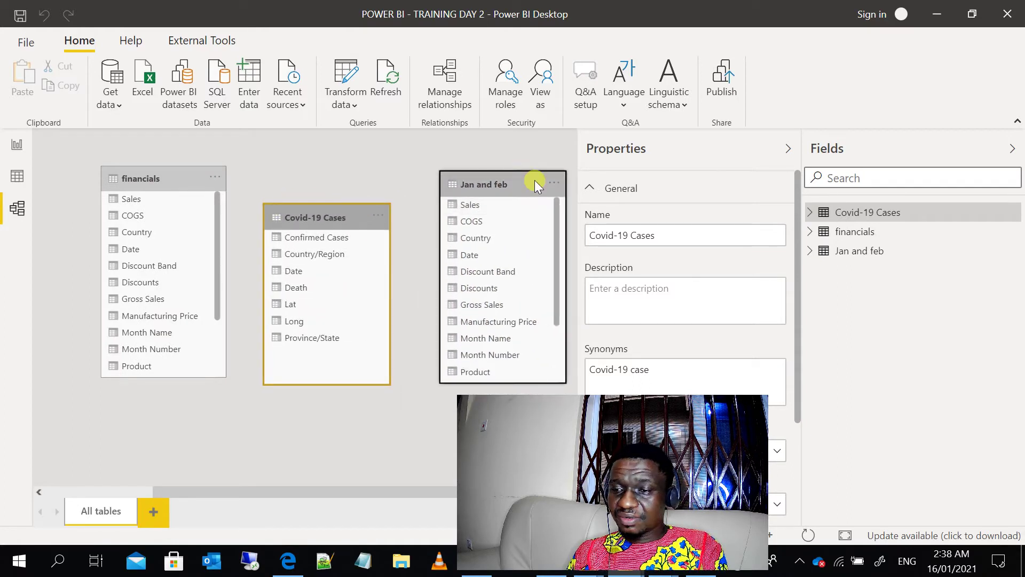
Step: Switch to File Explorer, go to the Downloads folder and try to open the revenue collection file
left_click(402, 561)
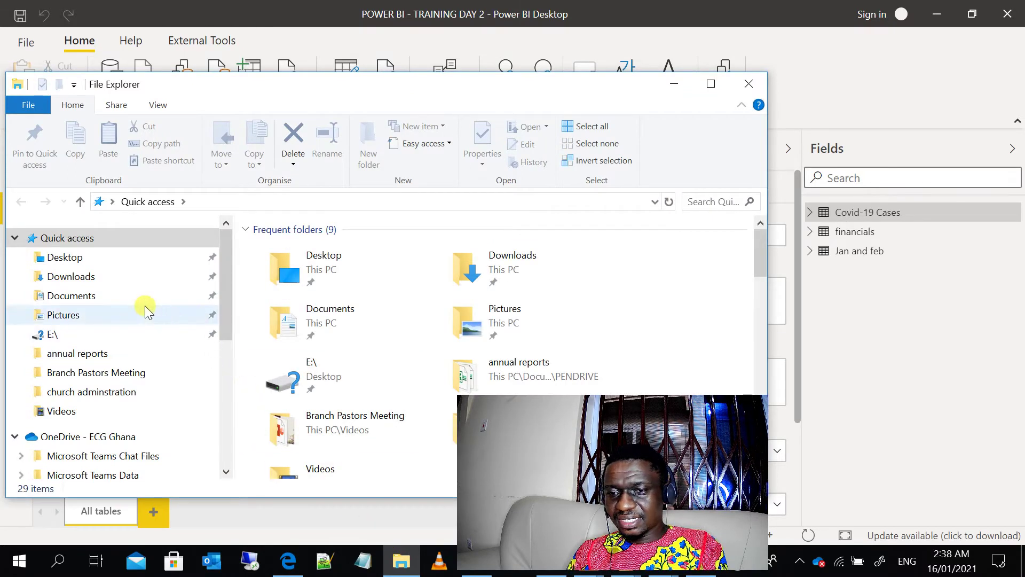
left_click(125, 285)
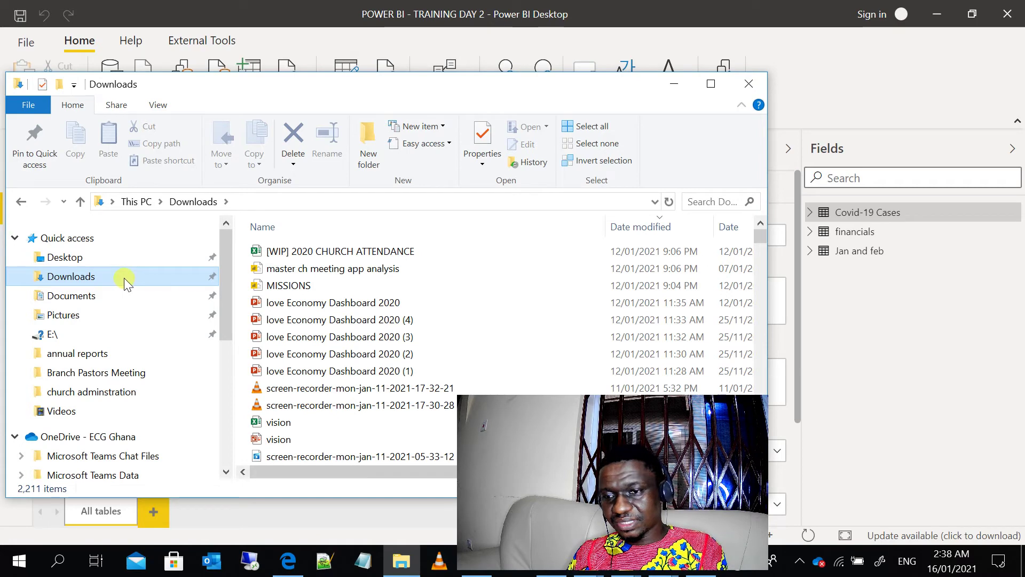
scroll(291, 344, "down", 3)
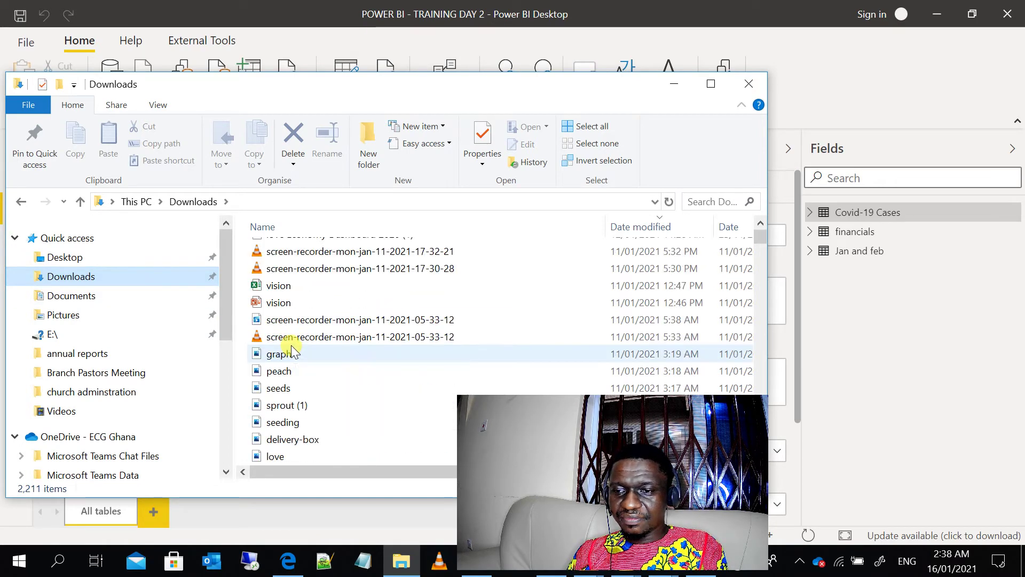
scroll(291, 346, "down", 12)
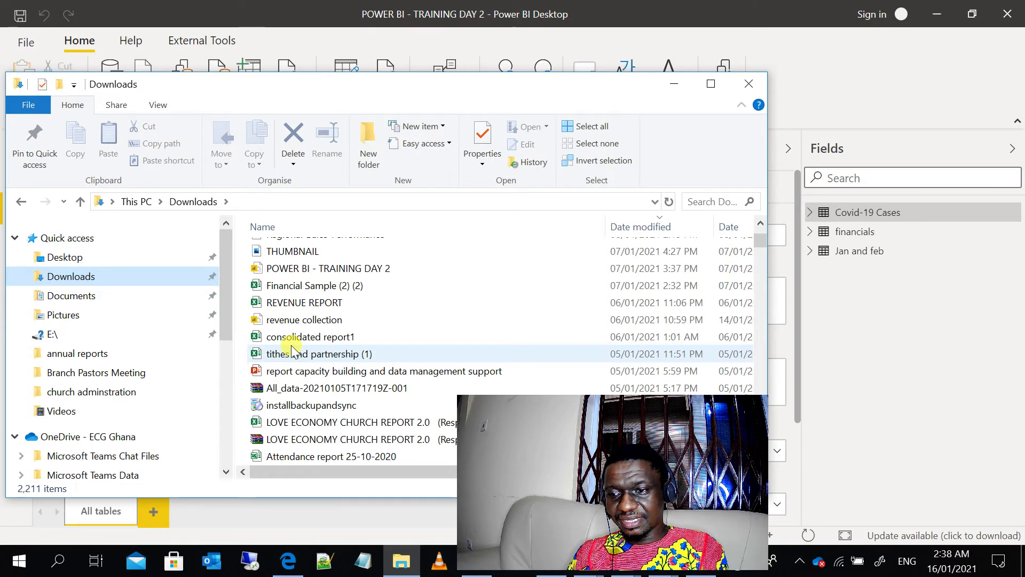
scroll(292, 351, "up", 1)
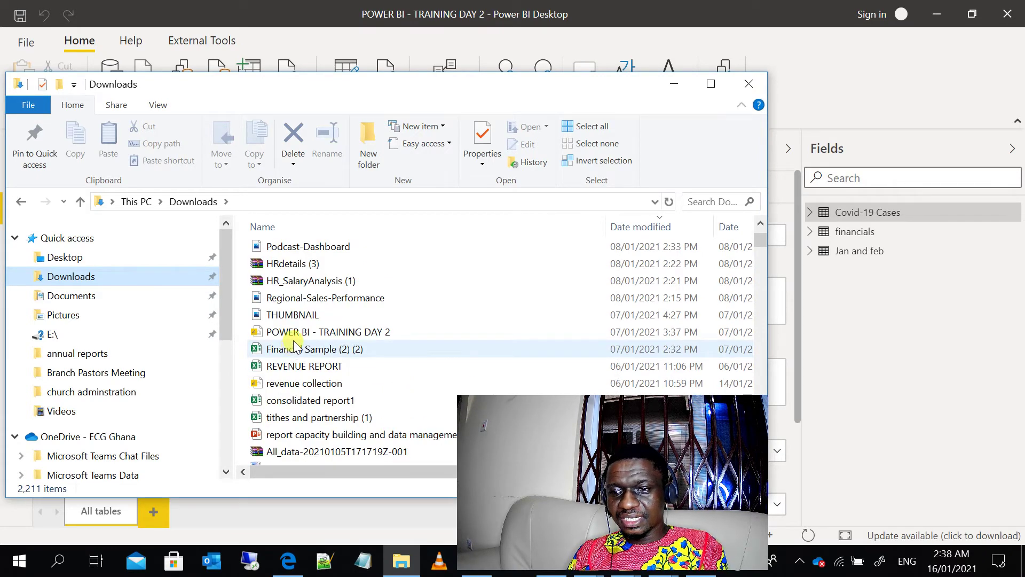
double_click(308, 386)
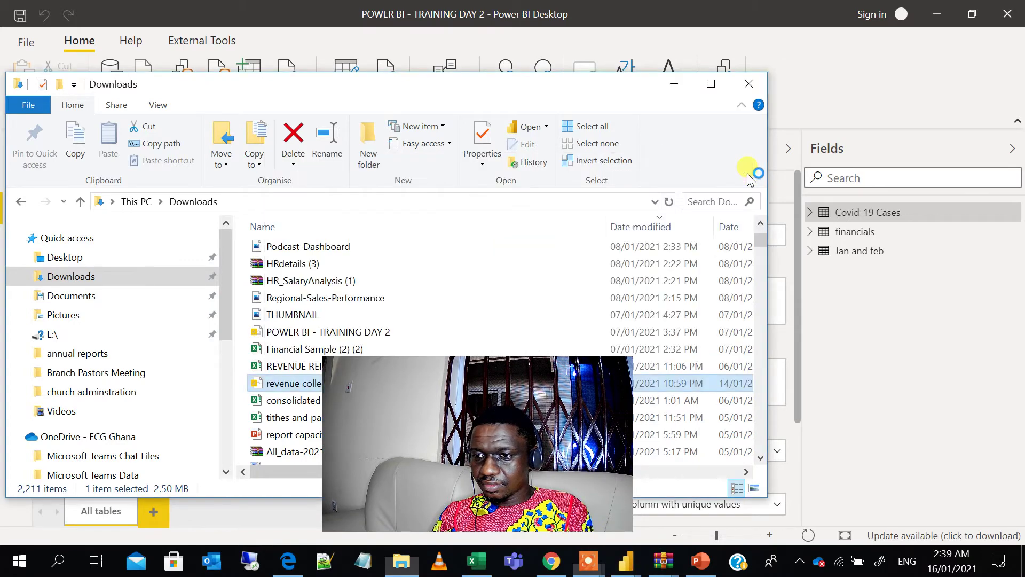
Step: Look further through the Downloads folder, then search it for "ultimate"
scroll(583, 337, "down", 4)
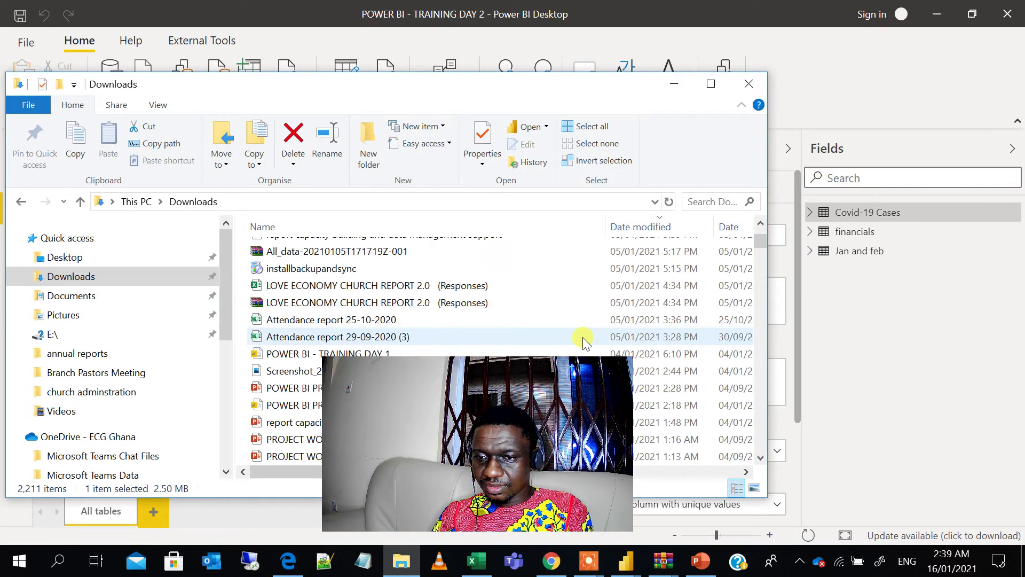
left_click_drag(463, 405, 695, 399)
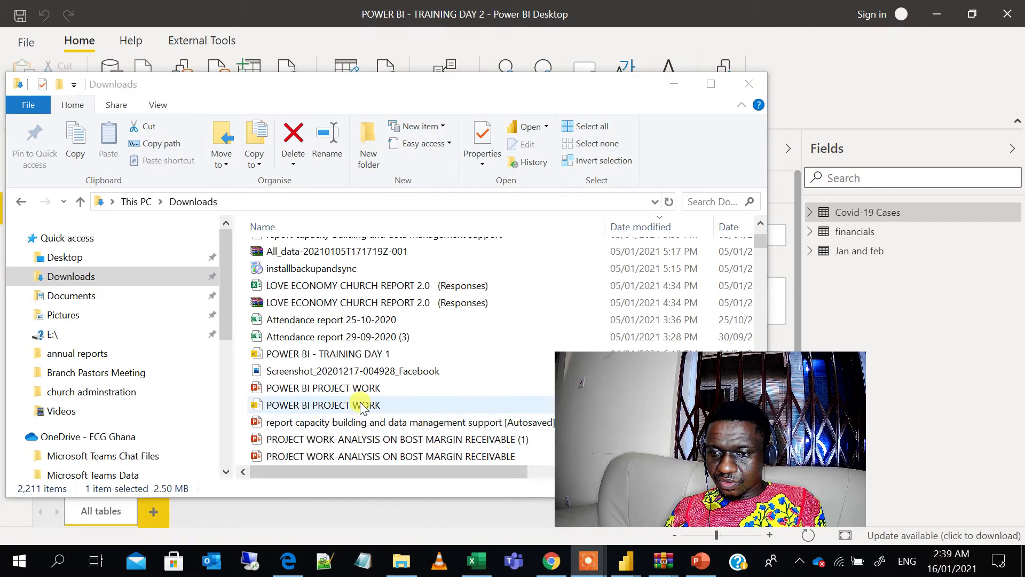
scroll(361, 405, "down", 12)
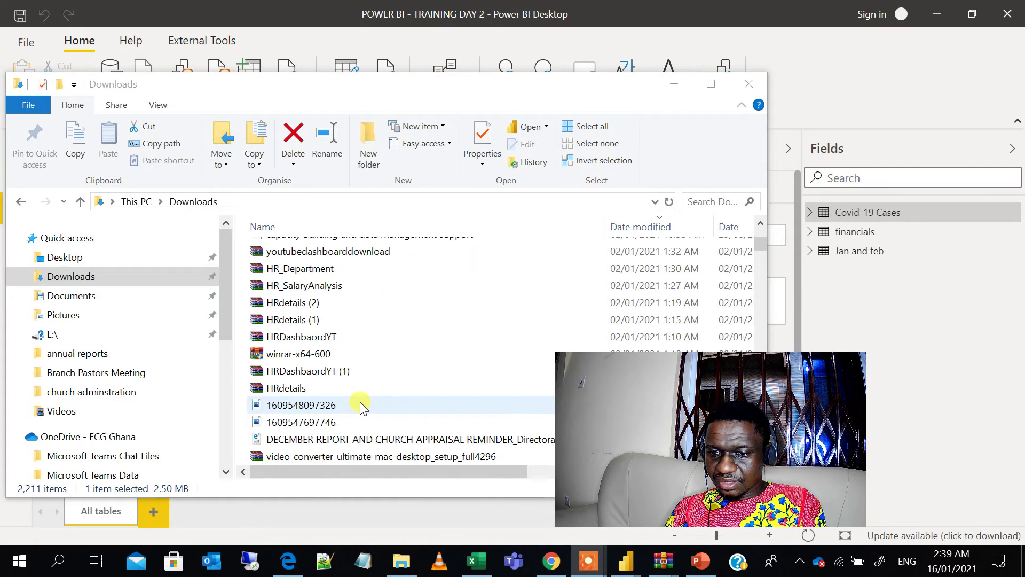
scroll(360, 406, "down", 4)
left_click(686, 201)
type("u")
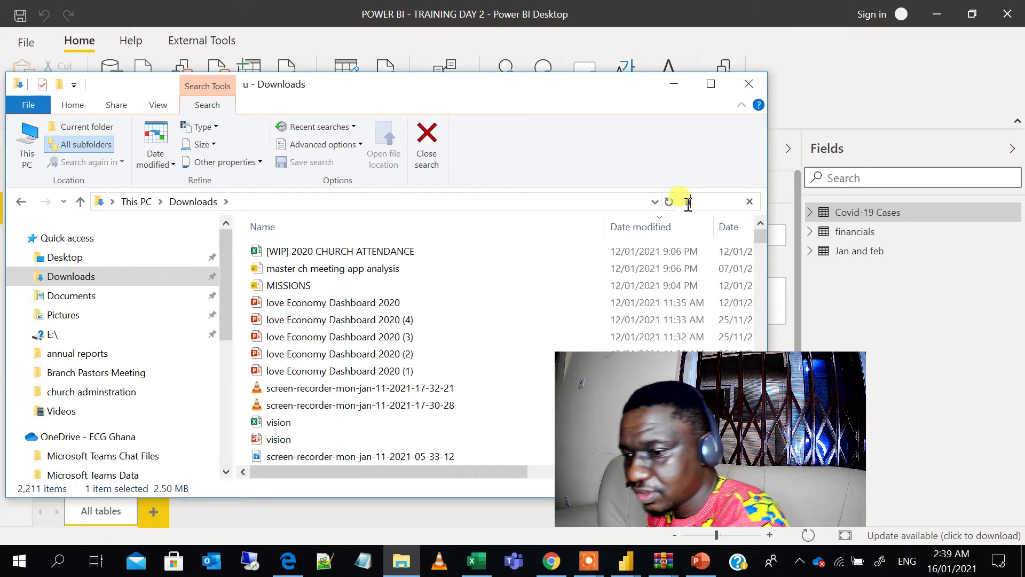
type("lr")
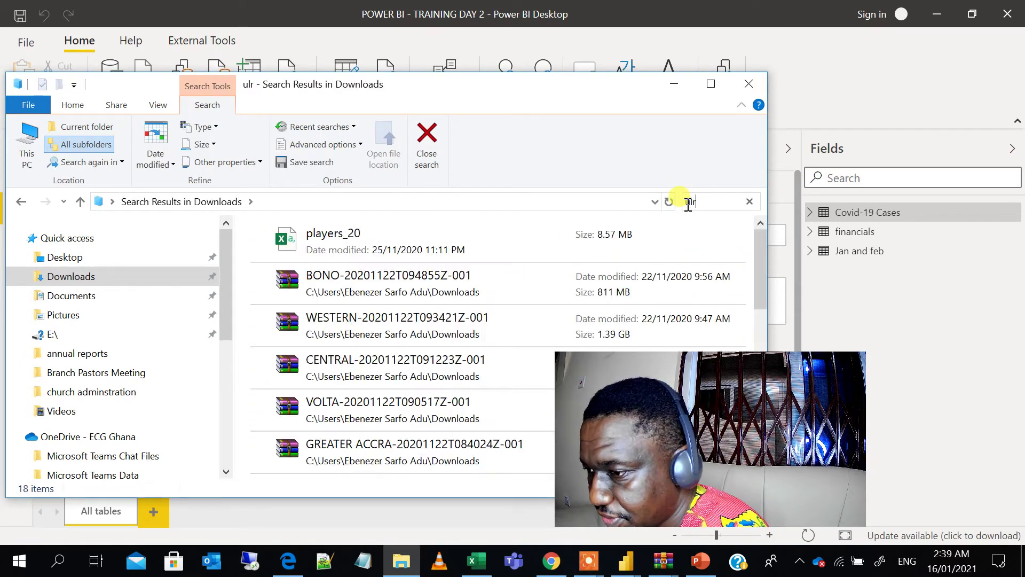
key("BackSpace")
type("ti")
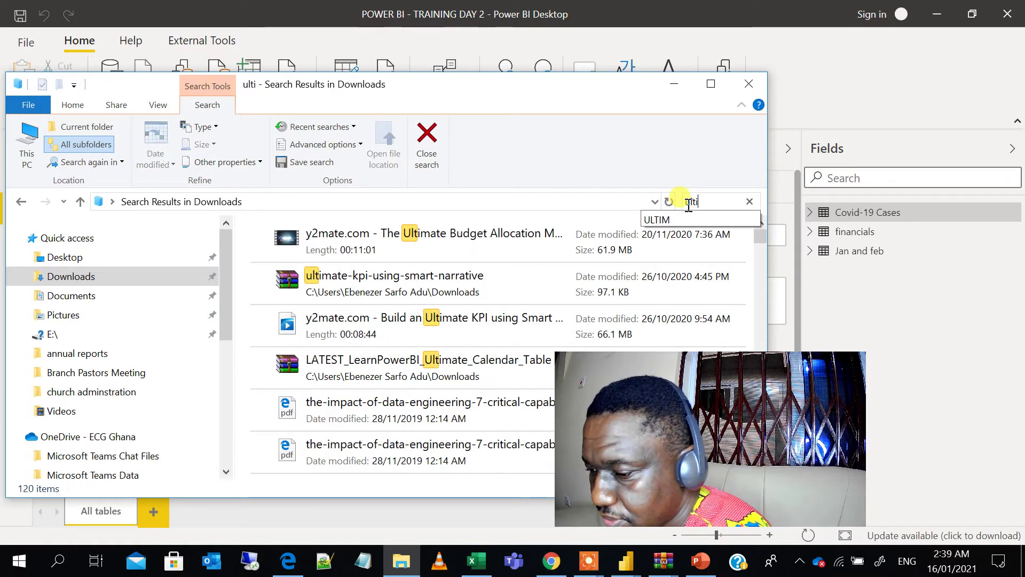
type("mate")
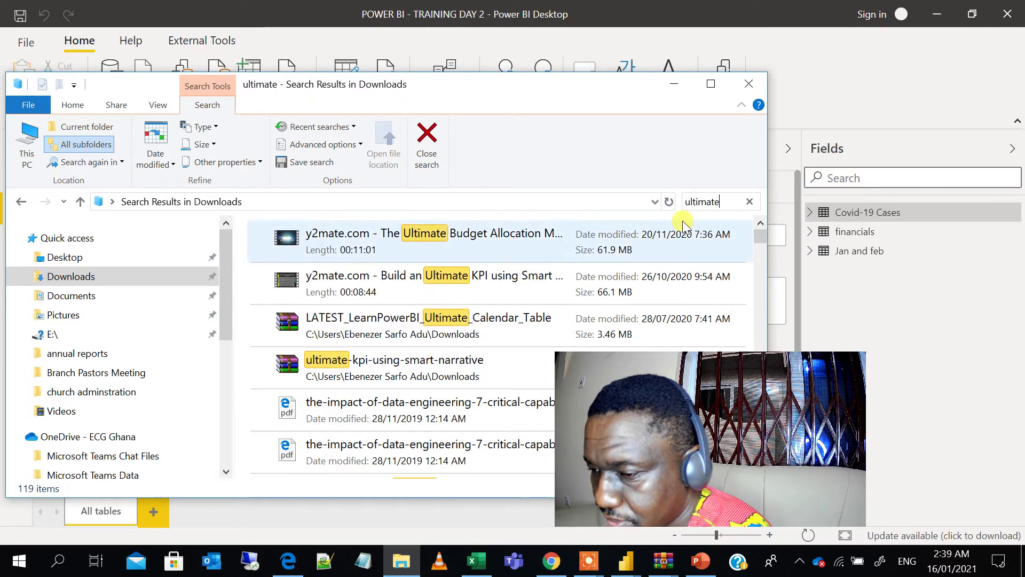
Step: Open the LATEST_LearnPowerBI_Ultimate_Calendar_Table archive from the search results and launch the .pbix file inside it
scroll(378, 366, "down", 5)
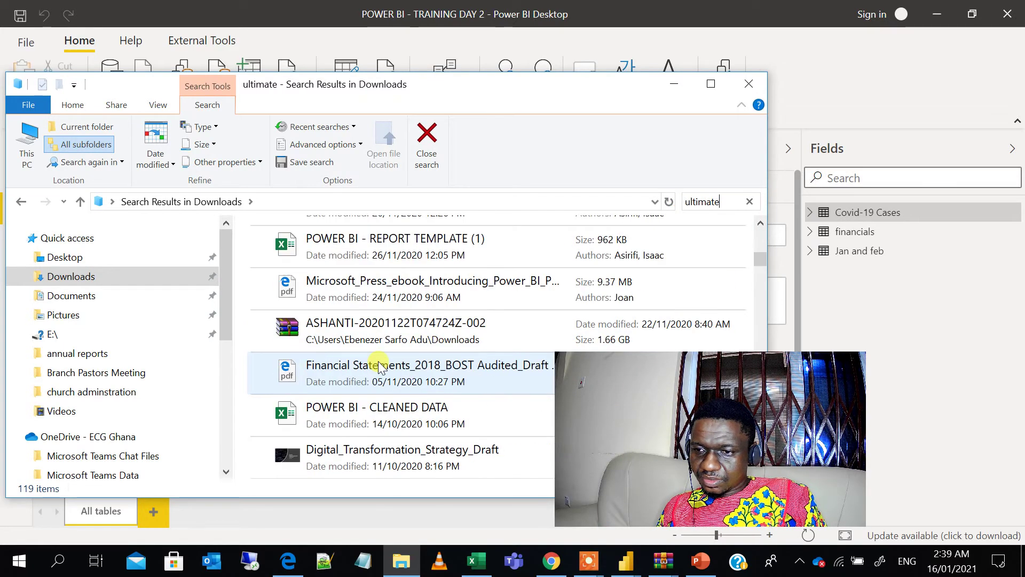
scroll(377, 358, "down", 10)
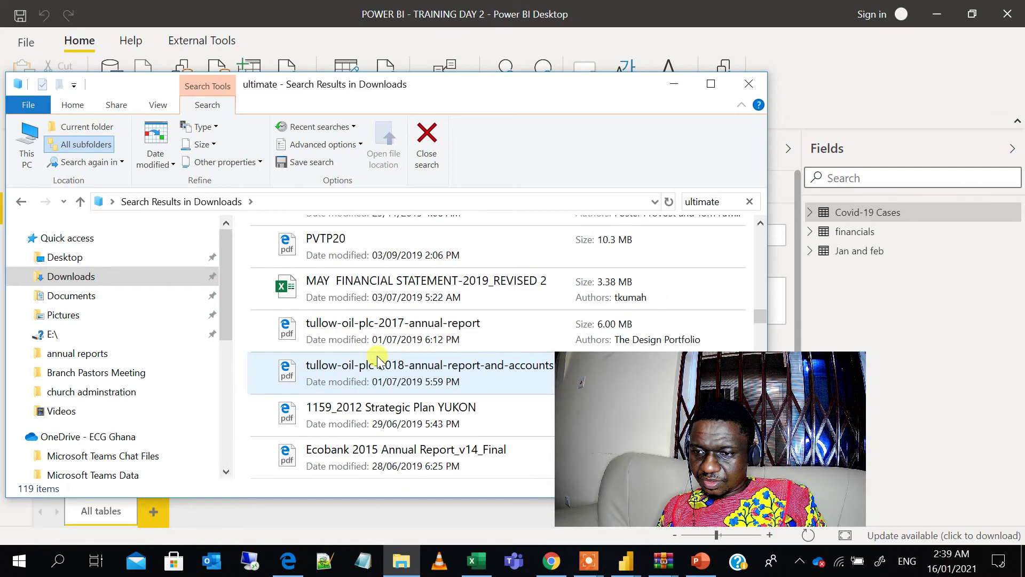
scroll(377, 358, "up", 3)
scroll(378, 361, "up", 15)
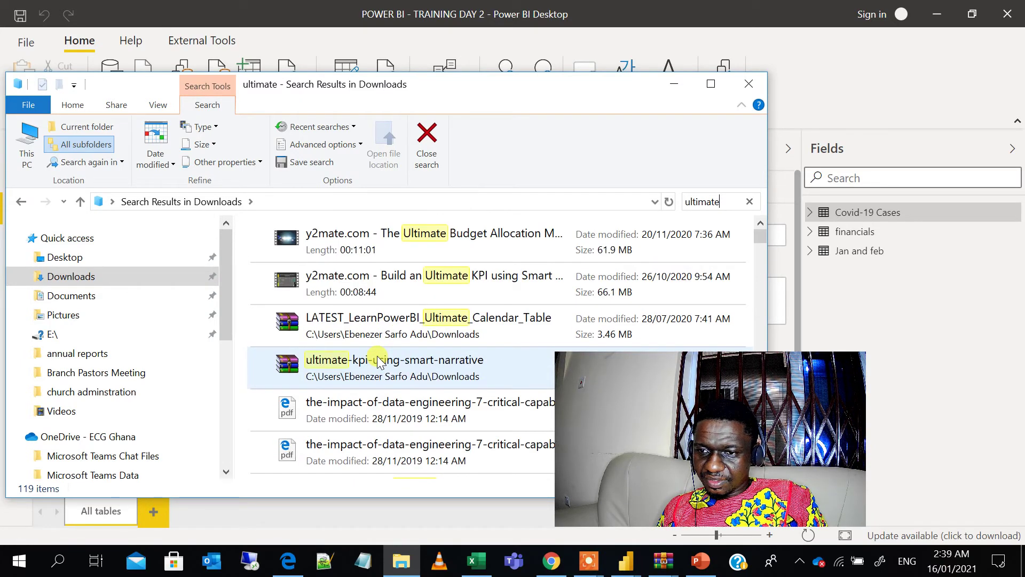
left_click(382, 320)
double_click(382, 319)
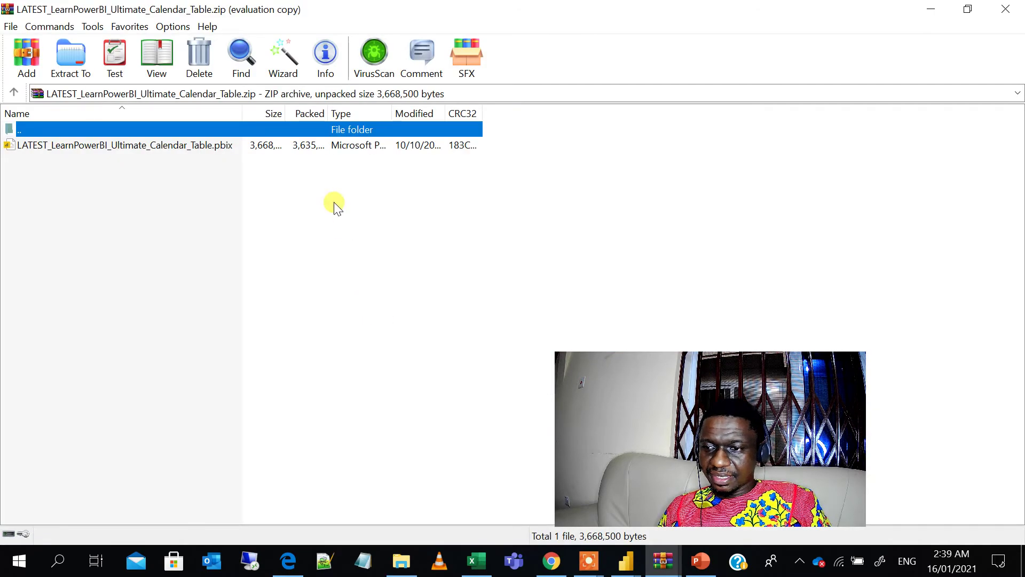
double_click(223, 147)
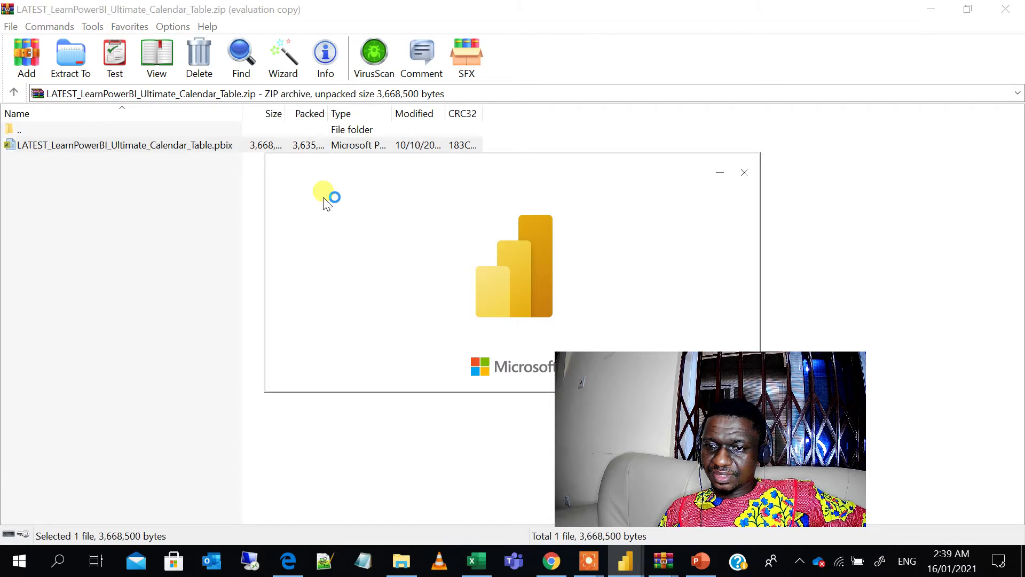
Step: Minimise the archive and the loading calendar report, and close File Explorer to return to the training model
left_click(930, 16)
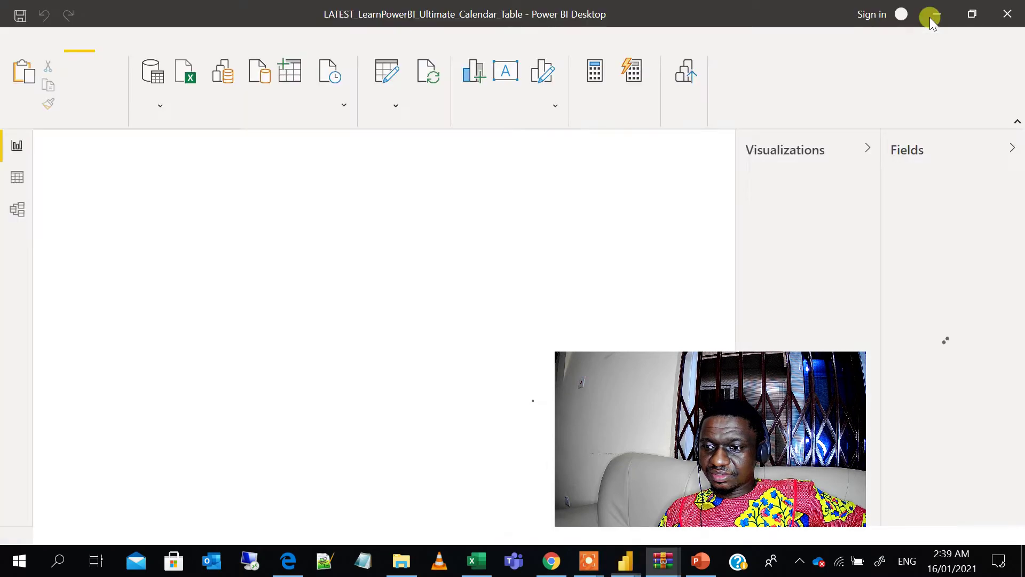
left_click(930, 17)
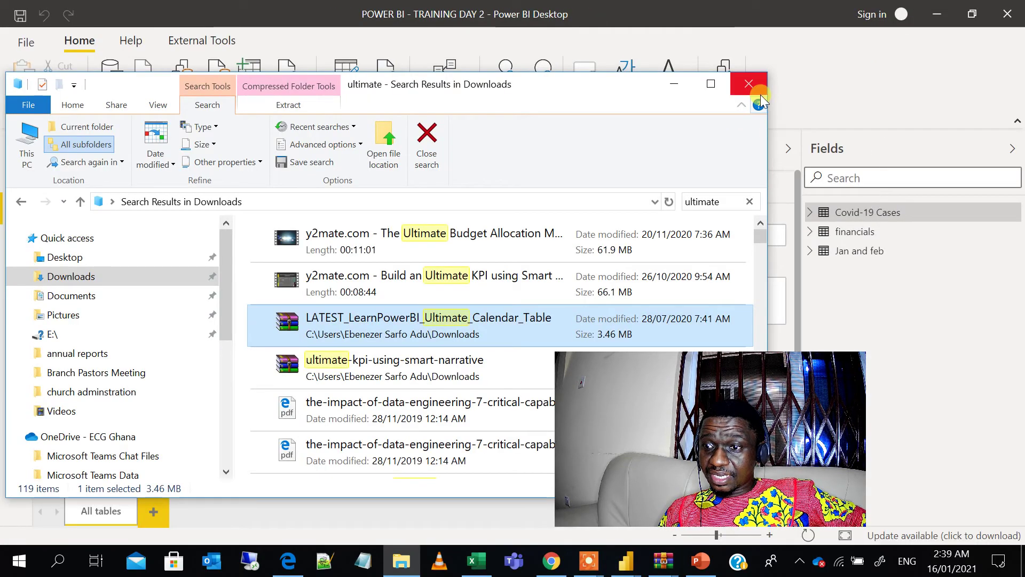
left_click(749, 83)
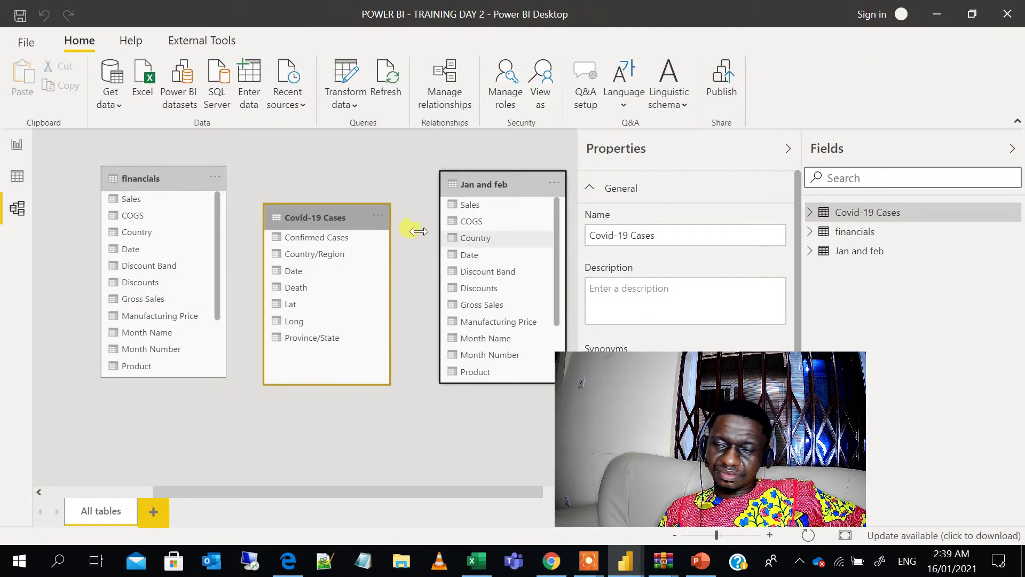
Step: Spread out the model diagram, lowering the Covid-19 Cases table and moving the financials and Jan and feb tables further apart
left_click_drag(350, 215, 352, 258)
left_click_drag(171, 176, 145, 162)
left_click_drag(488, 172, 492, 166)
left_click_drag(361, 258, 354, 275)
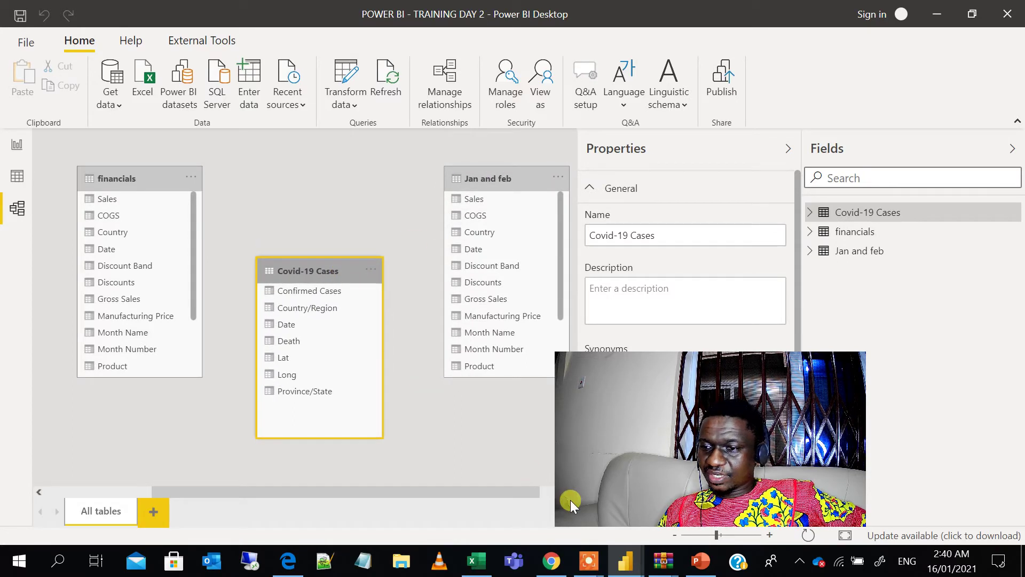
Step: Switch to the LATEST_LearnPowerBI_Ultimate_Calendar_Table report, go to its report view and open its queries in Power Query Editor
mouse_move(629, 566)
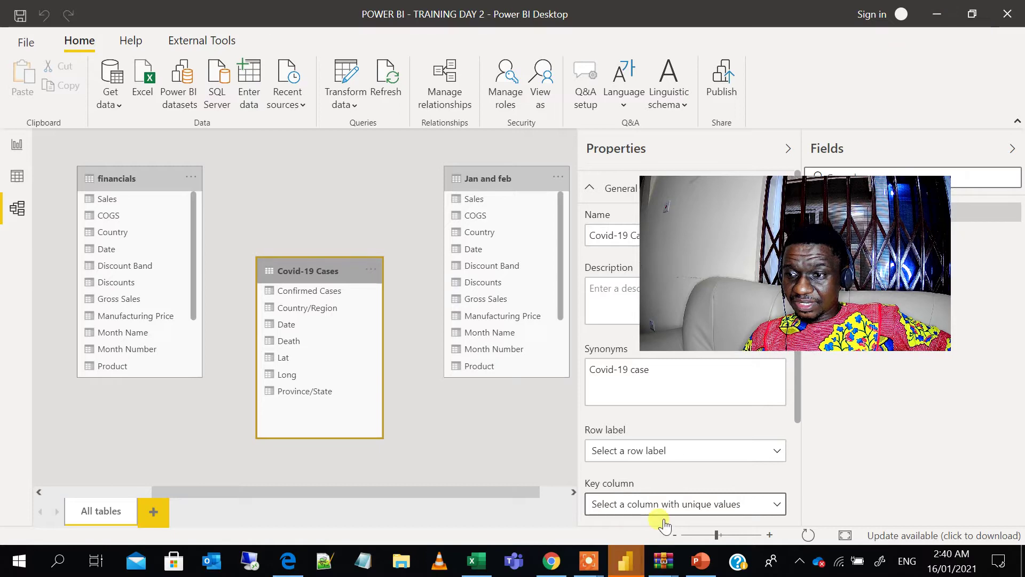
left_click(745, 515)
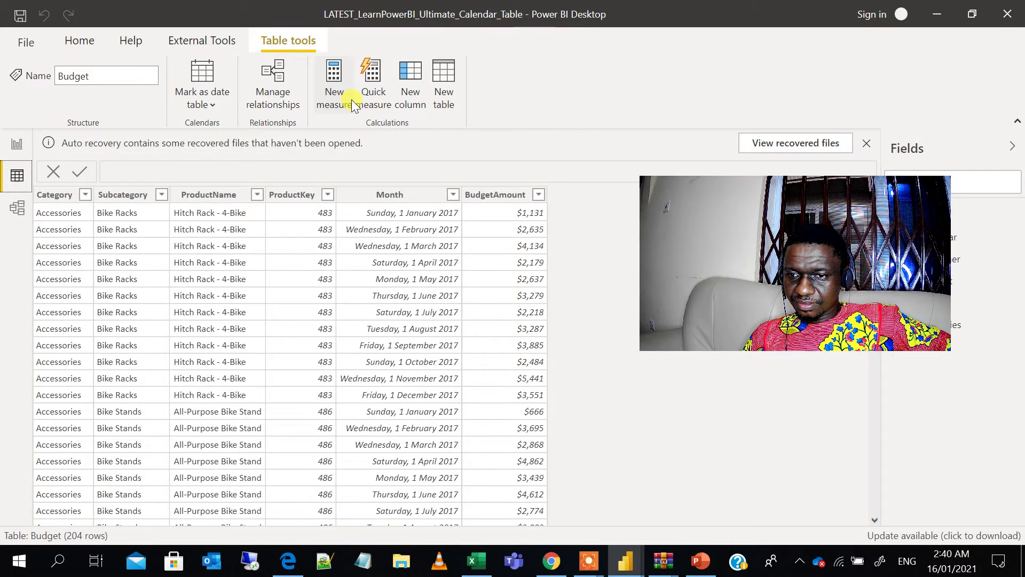
left_click(275, 101)
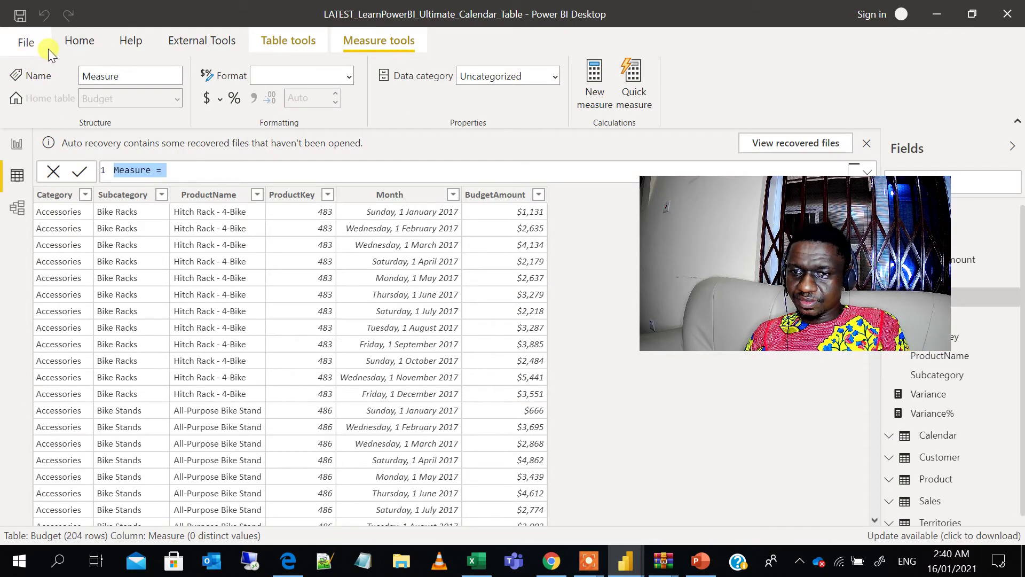
left_click(26, 152)
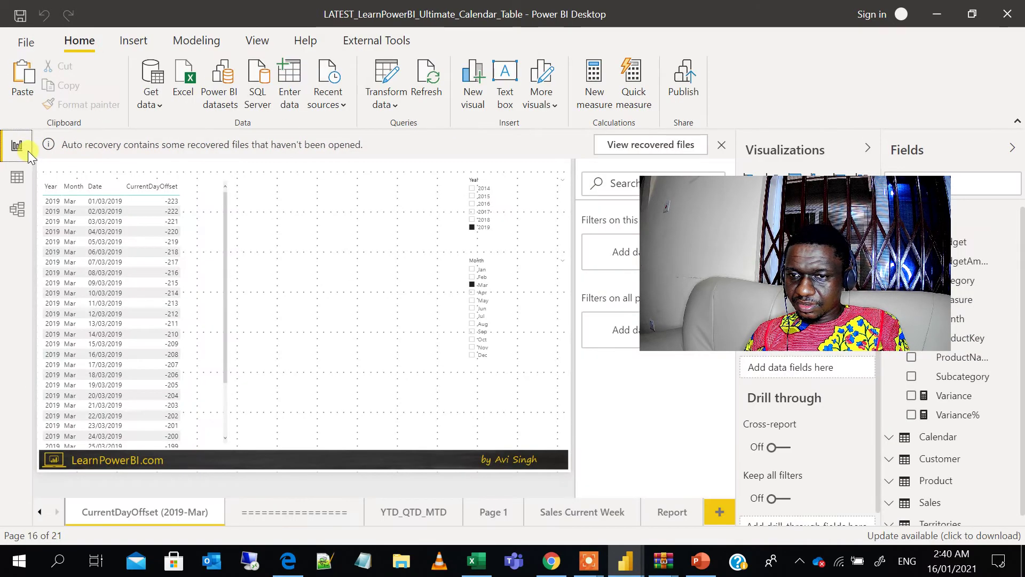
left_click(395, 106)
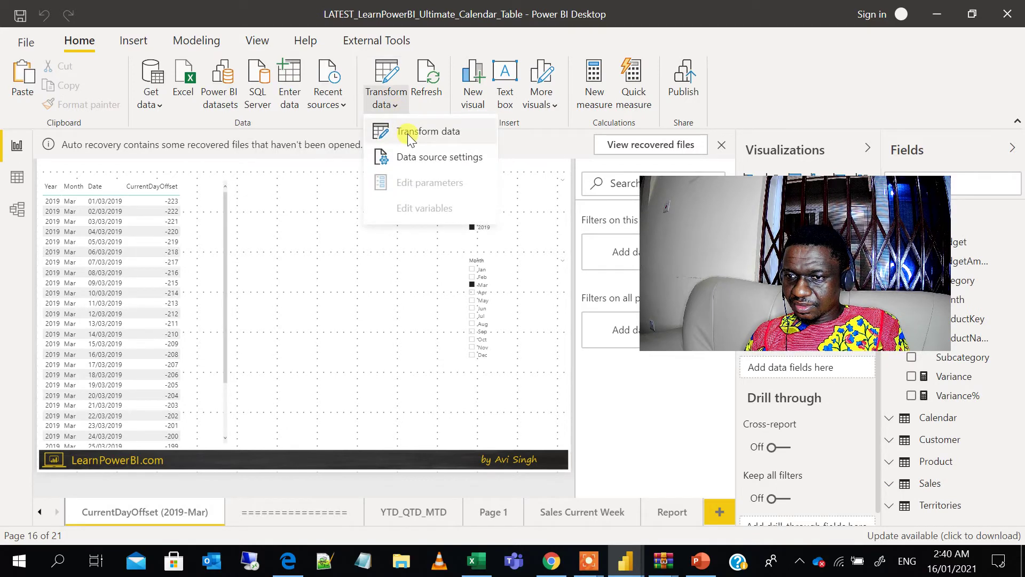
left_click(408, 133)
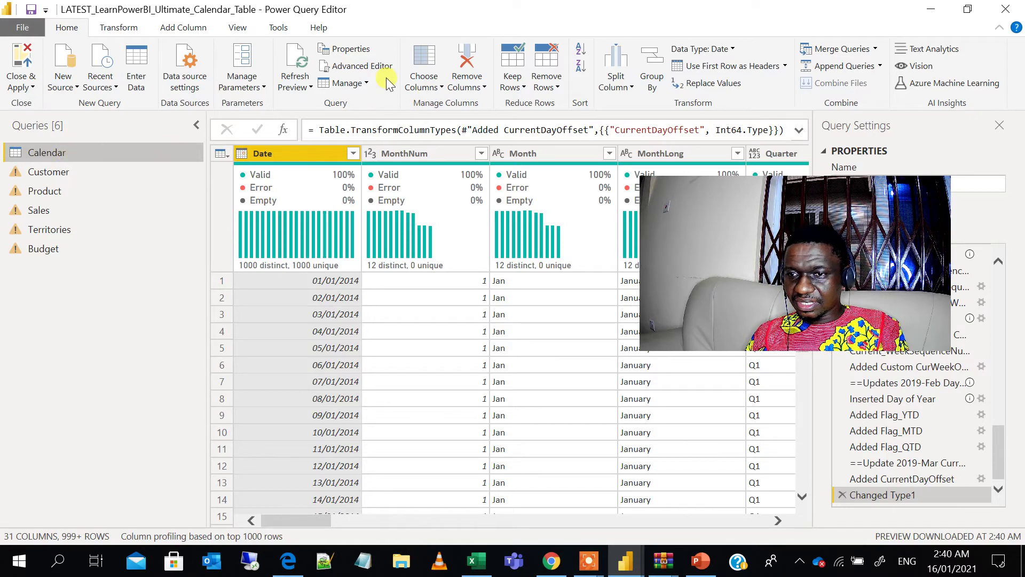
Step: Copy the Calendar query from the query list
right_click(83, 159)
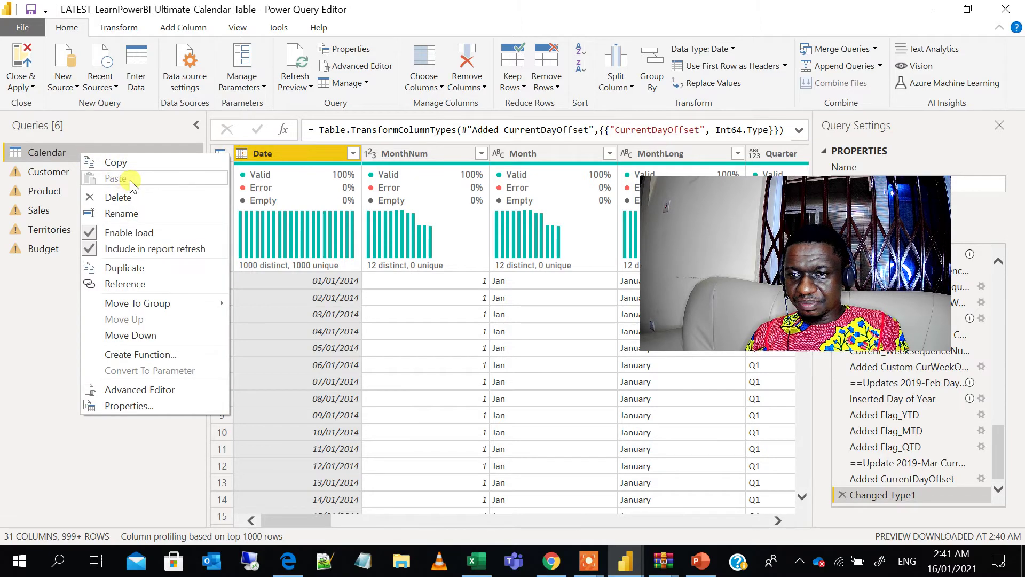
left_click(136, 165)
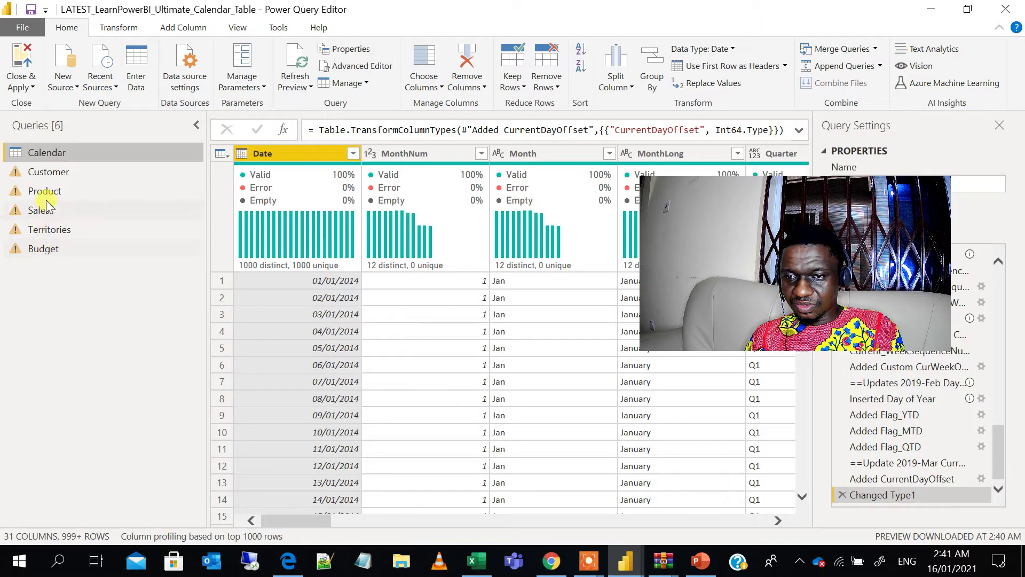
right_click(72, 155)
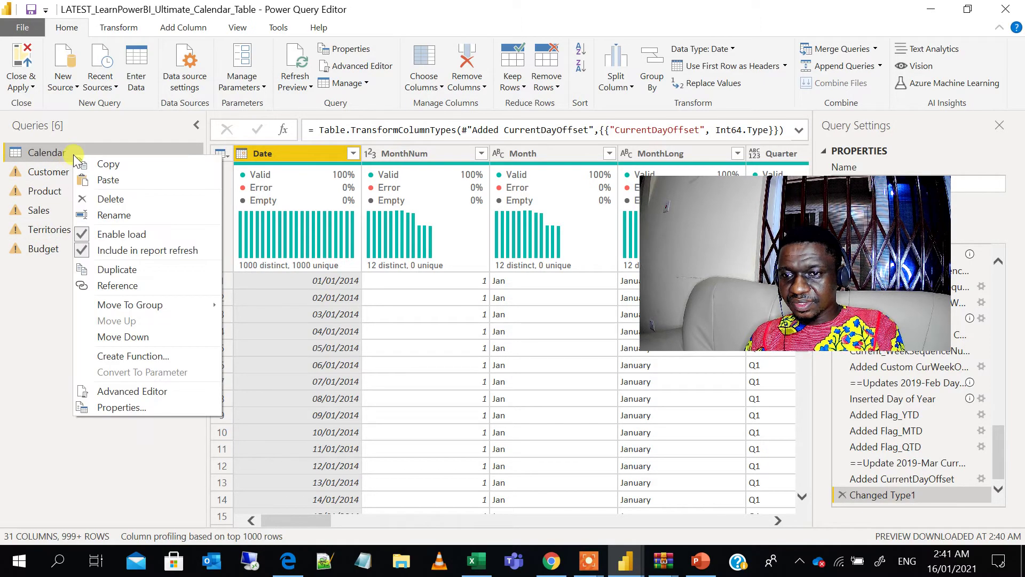
left_click(104, 168)
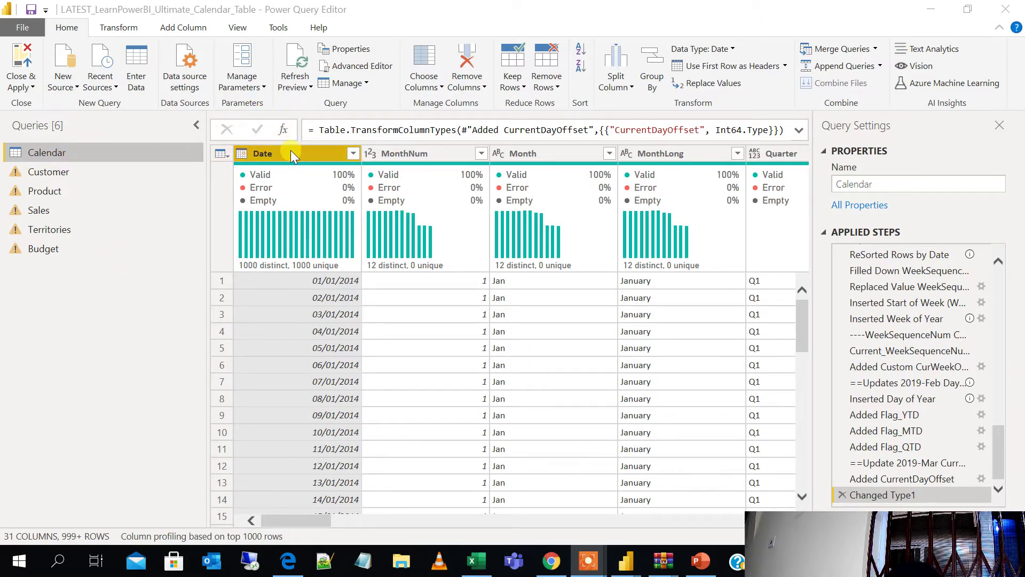
Step: Look over the Calendar query's columns, from Date and the month columns across to the fiscal ones
left_click(441, 150)
left_click(552, 155)
left_click(700, 157)
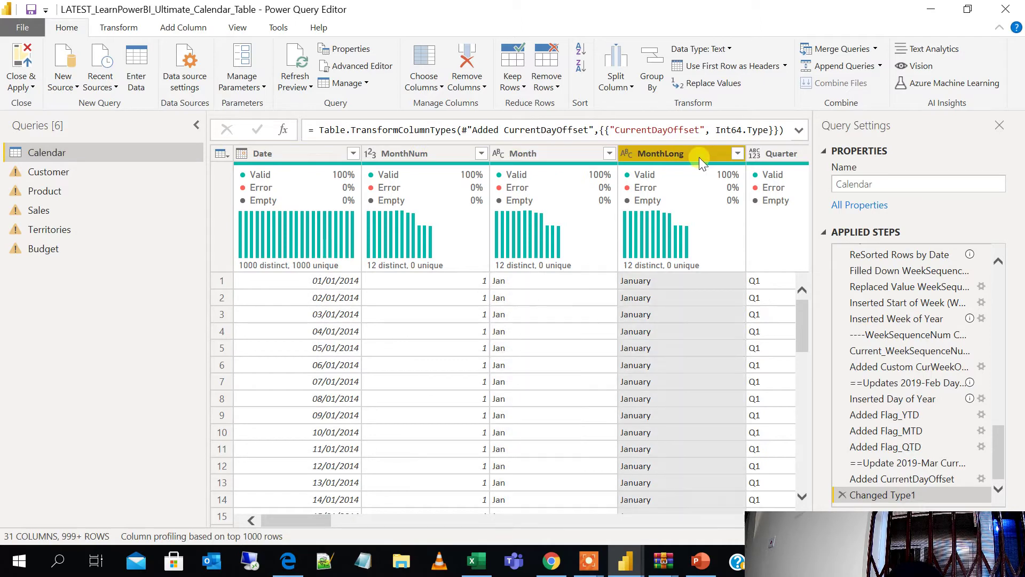
left_click(413, 518)
left_click(413, 518)
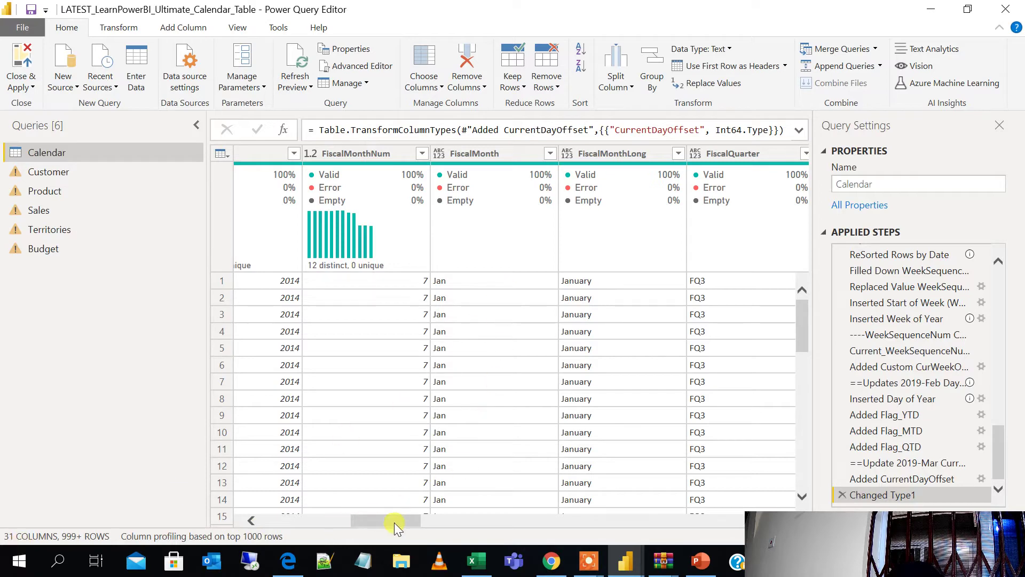
left_click_drag(394, 522, 221, 563)
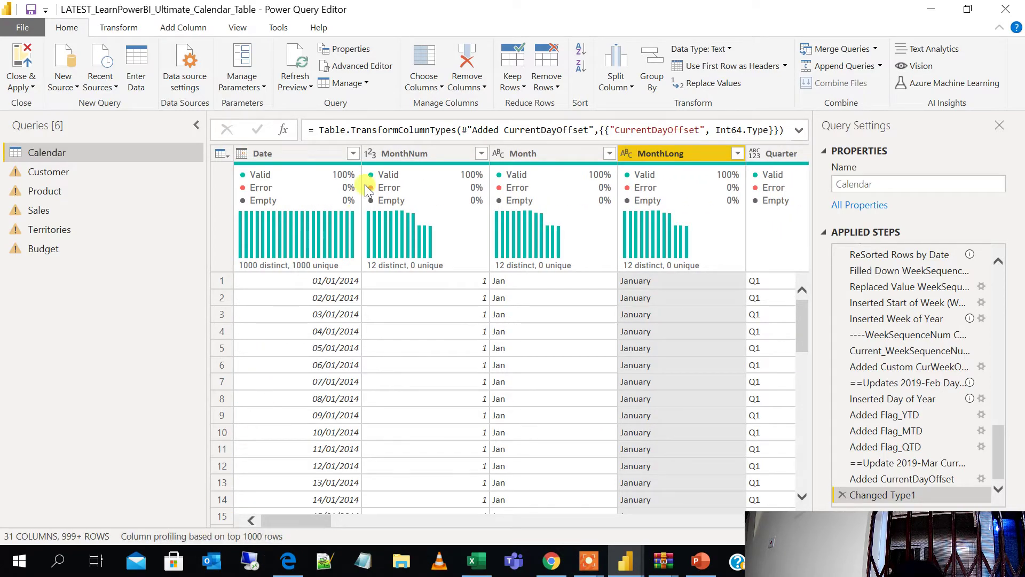
Step: Copy the Calendar query again and switch to the POWER BI - TRAINING DAY 2 report
right_click(164, 155)
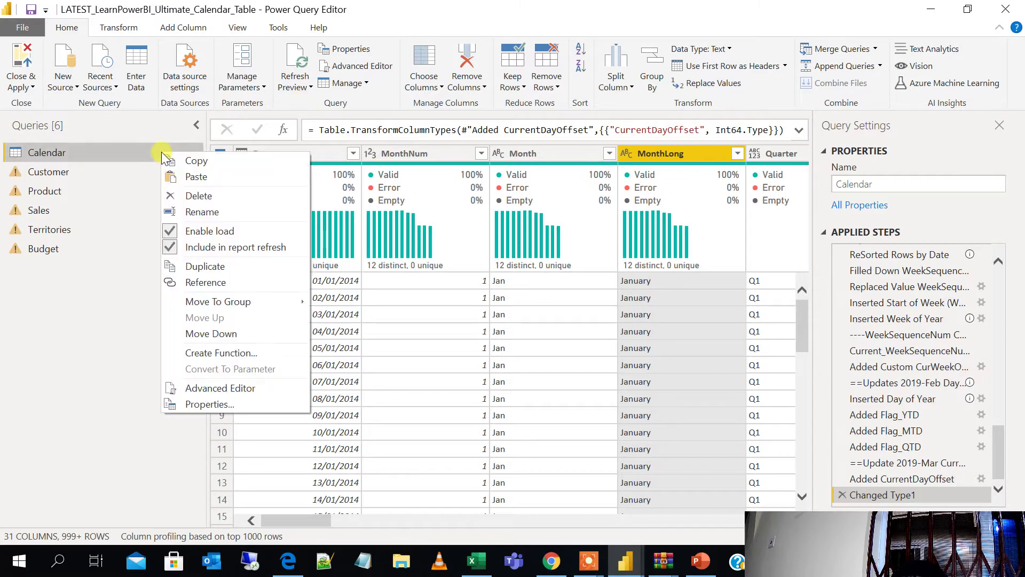
left_click(200, 161)
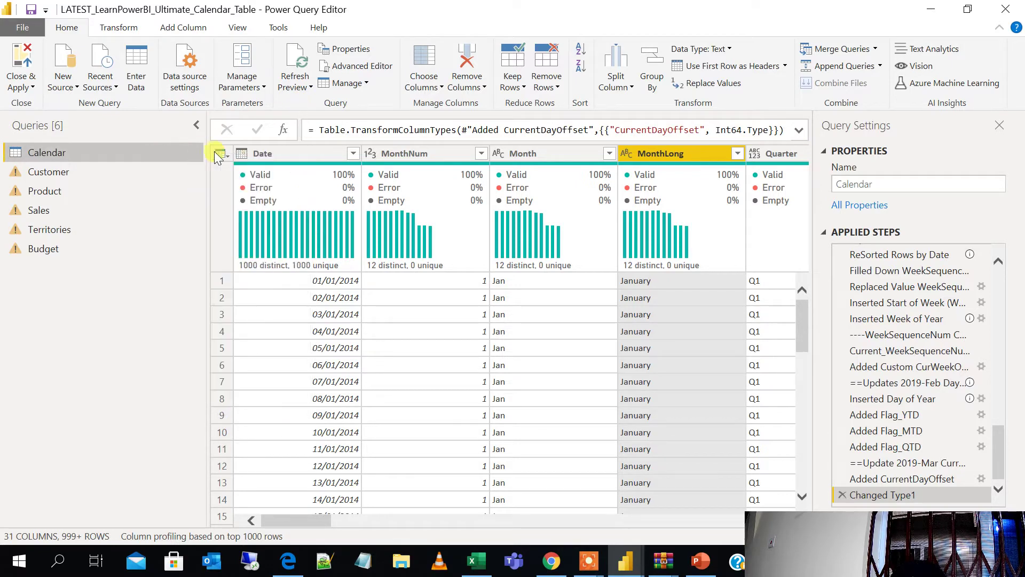
left_click(947, 15)
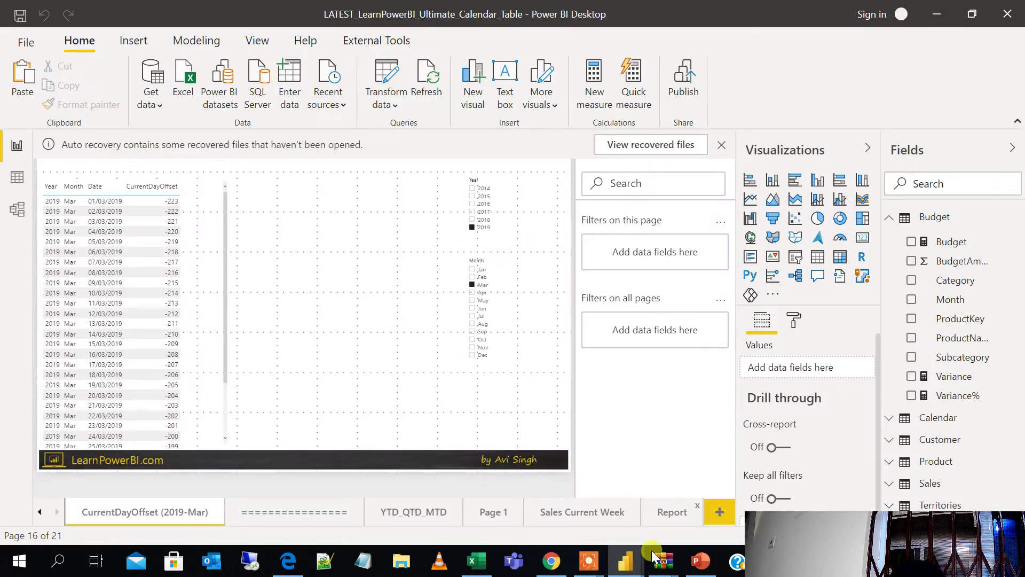
mouse_move(626, 560)
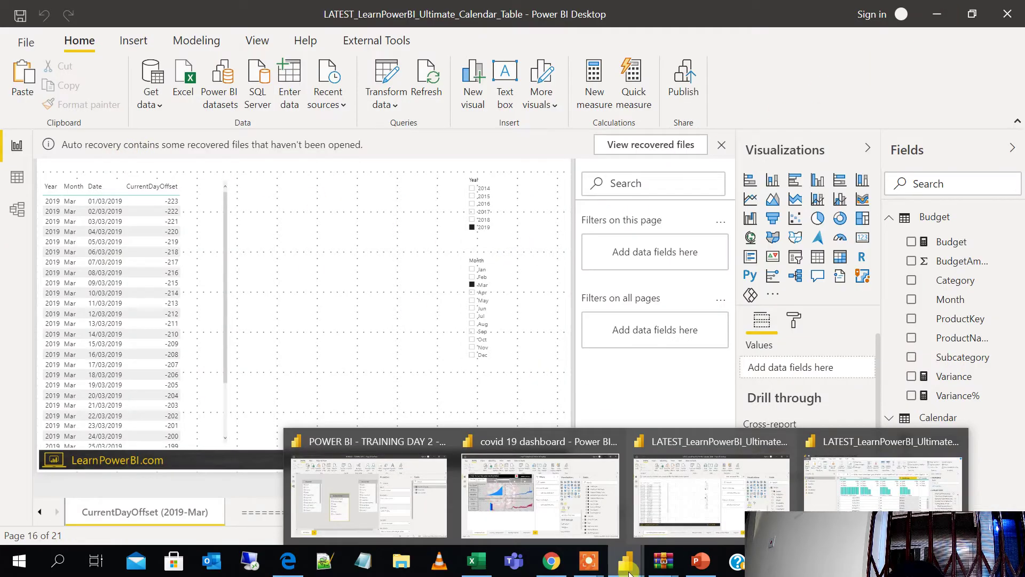
left_click(379, 510)
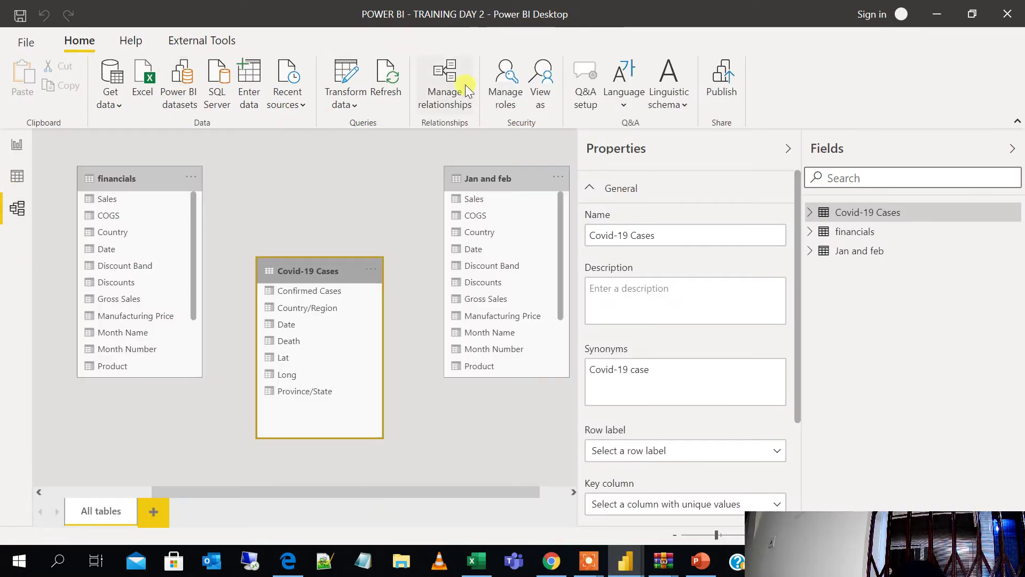
Step: Open the report's queries in Power Query Editor and paste the copied Calendar query below Covid-19 Cases
left_click(353, 109)
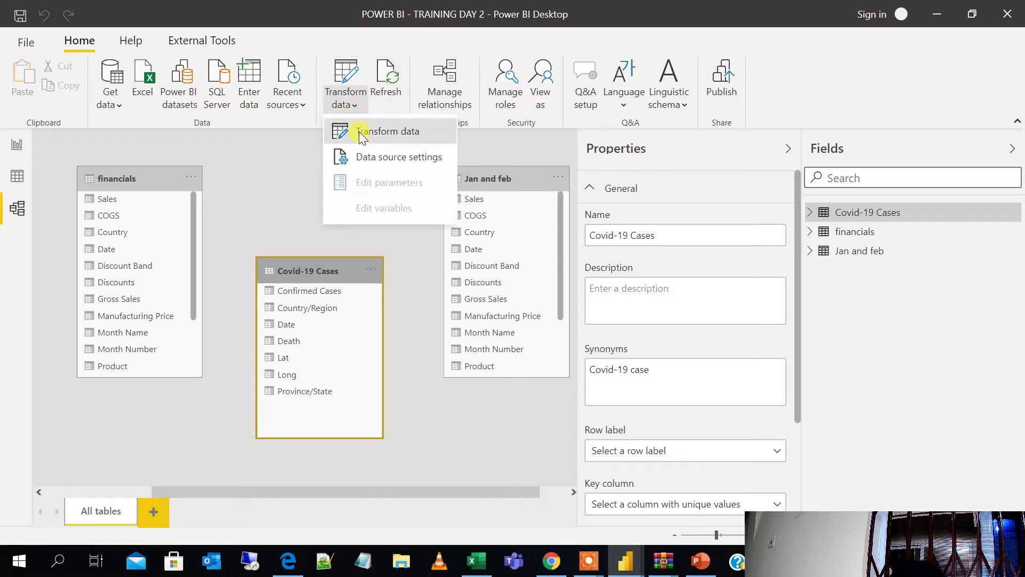
left_click(360, 133)
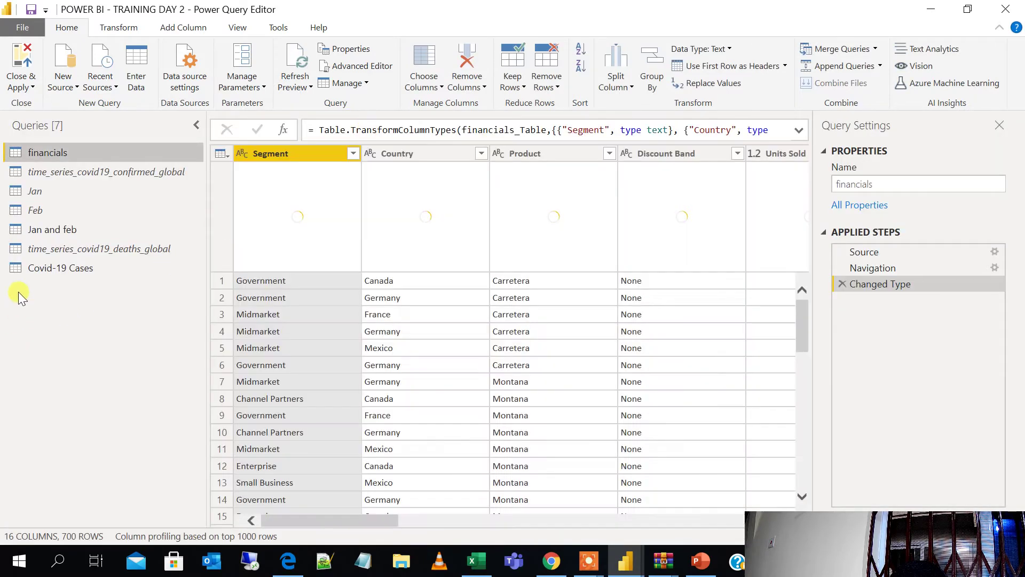
right_click(26, 282)
left_click(47, 292)
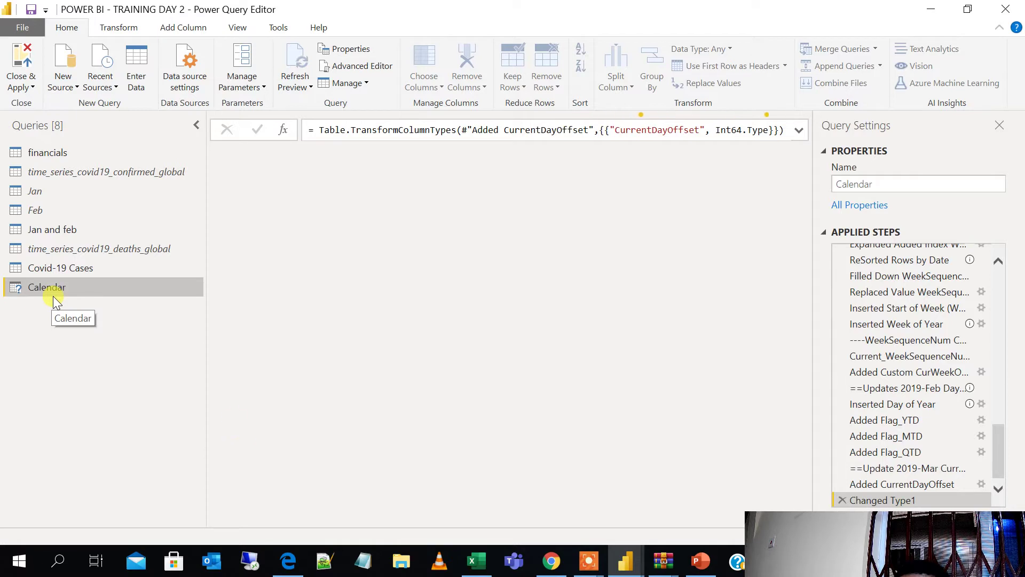
Step: Close the LATEST_LearnPowerBI_Ultimate_Calendar_Table query editor and return to the Calendar query in the POWER BI - TRAINING DAY 2 query editor
left_click(634, 566)
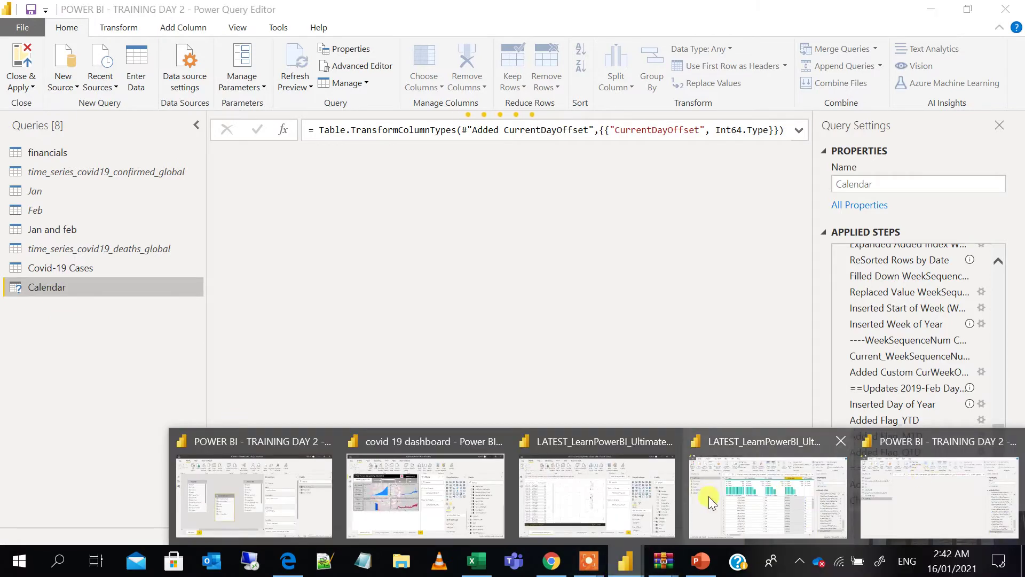
left_click(572, 497)
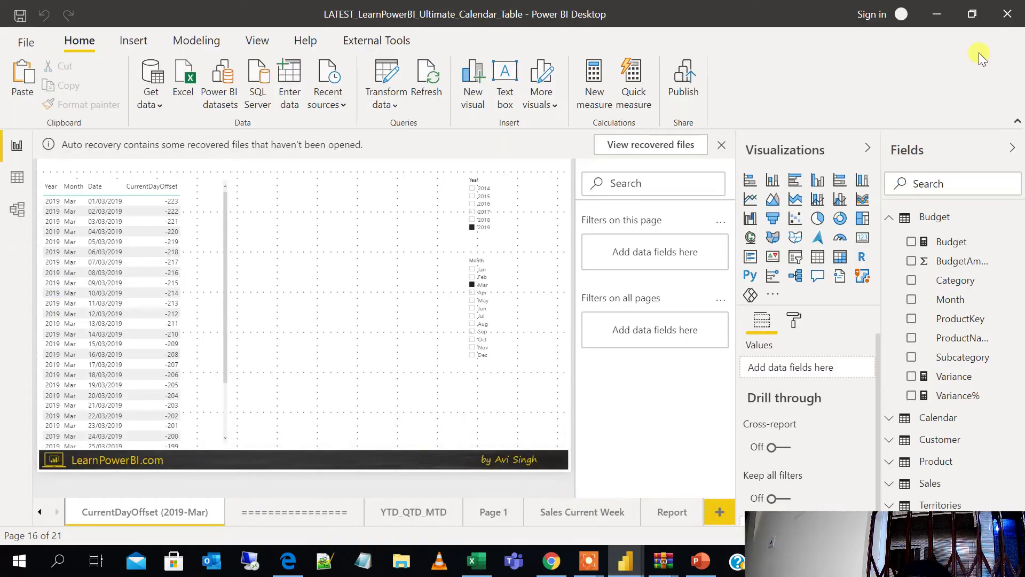
mouse_move(626, 565)
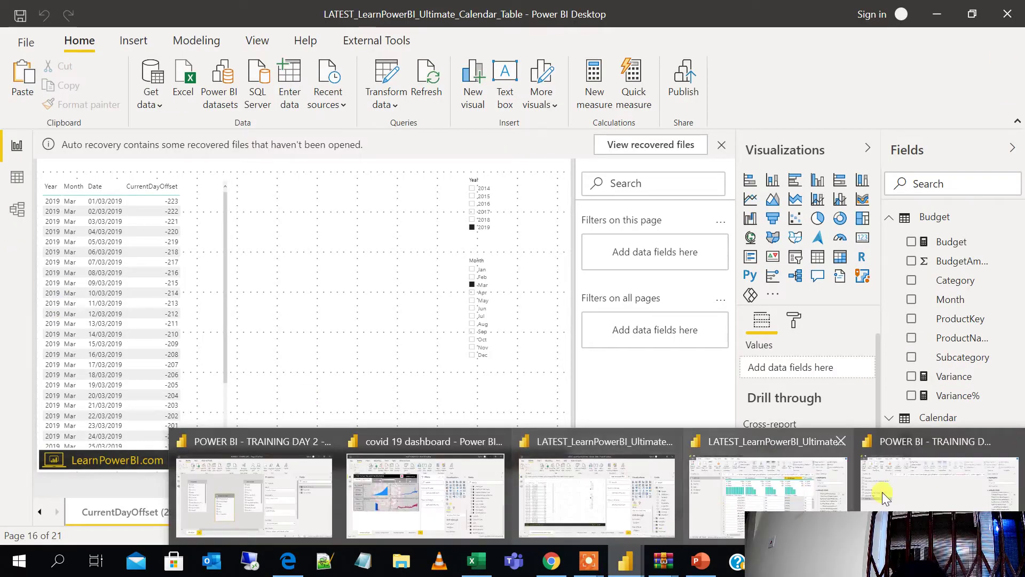
left_click(920, 487)
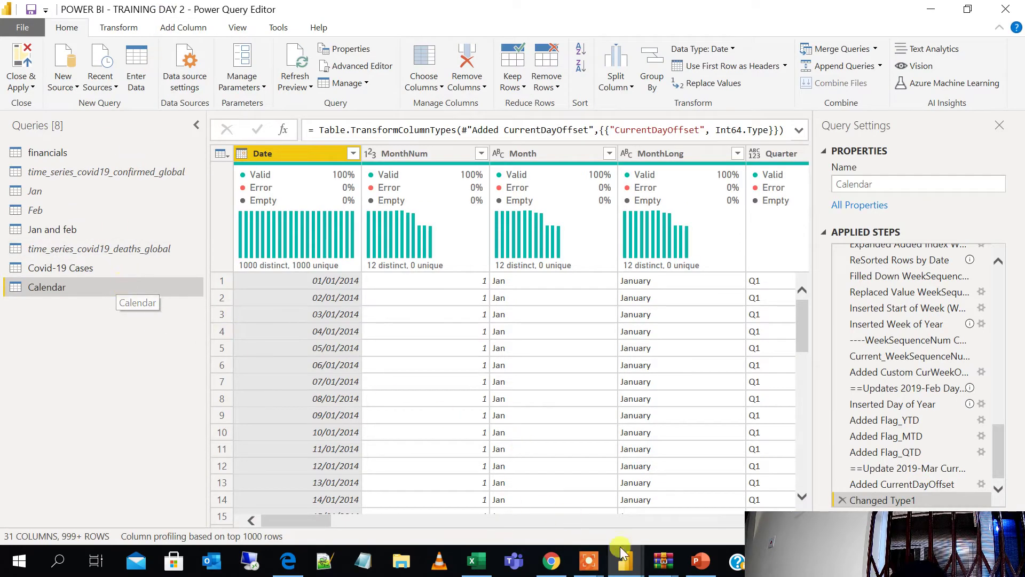
mouse_move(626, 560)
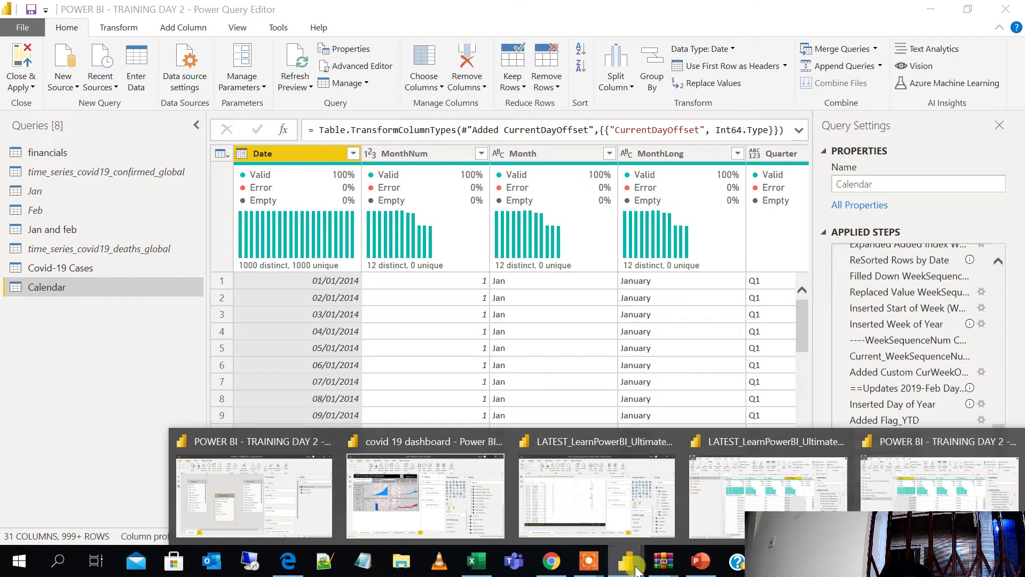
left_click(730, 472)
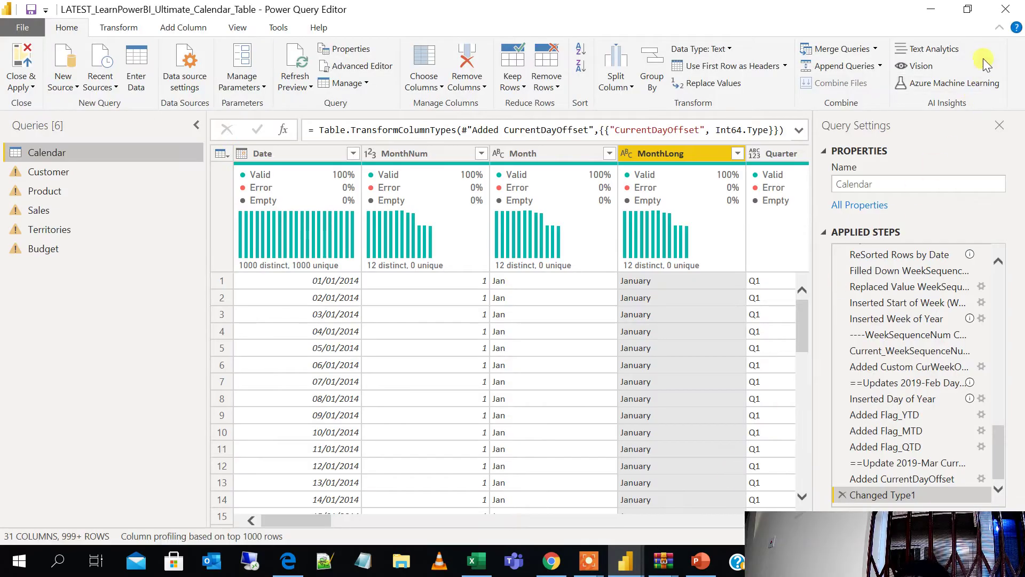
left_click(991, 8)
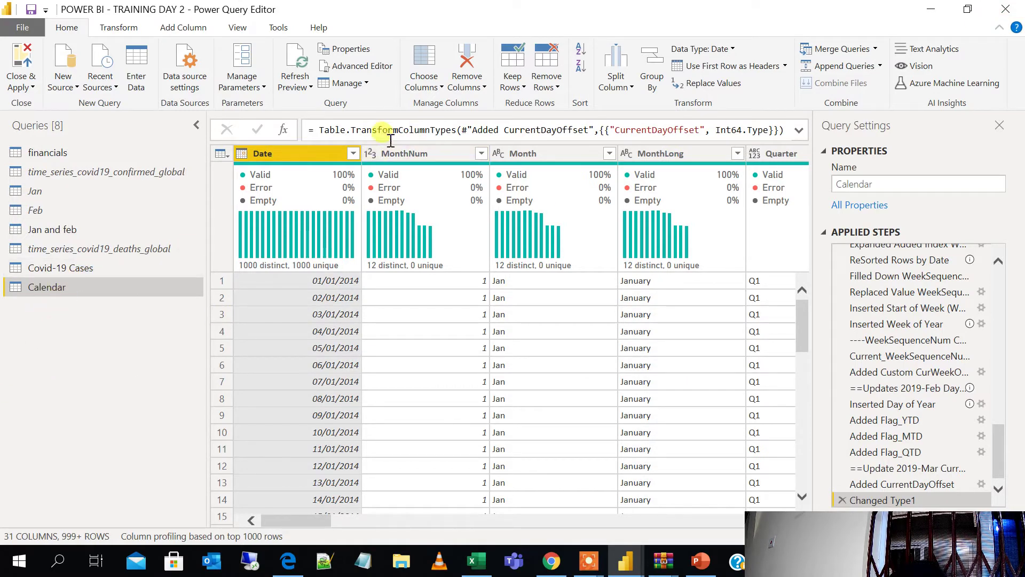
Step: Open the pasted Calendar query in the Advanced Editor and read through its code, including the fiscal and date offset columns
left_click(367, 70)
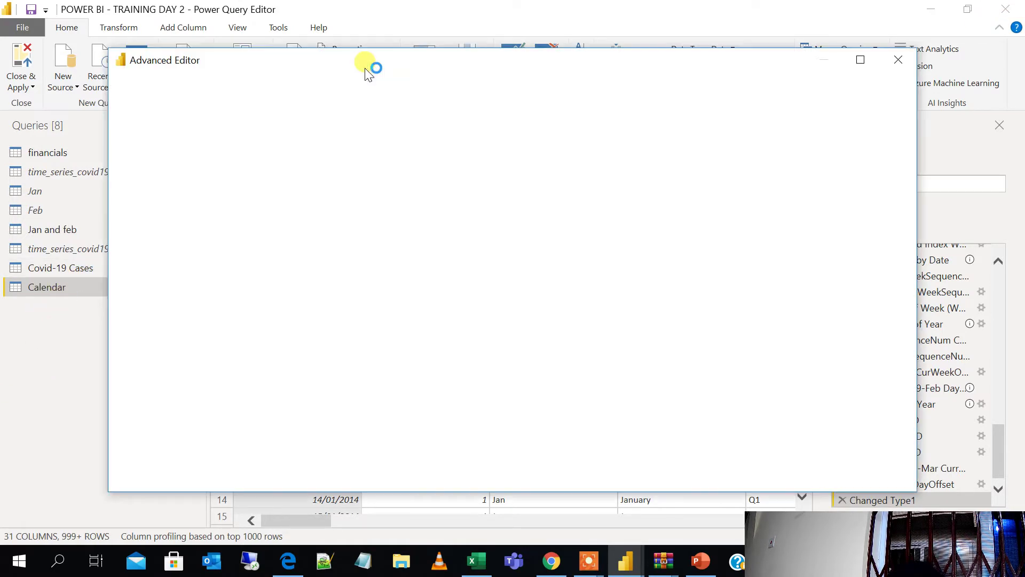
scroll(373, 213, "down", 15)
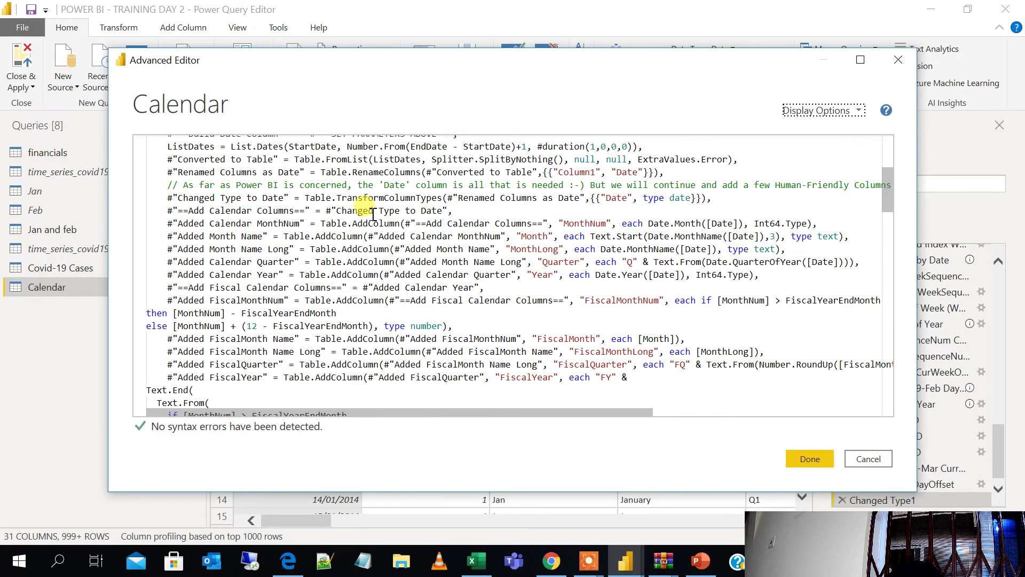
scroll(373, 213, "down", 20)
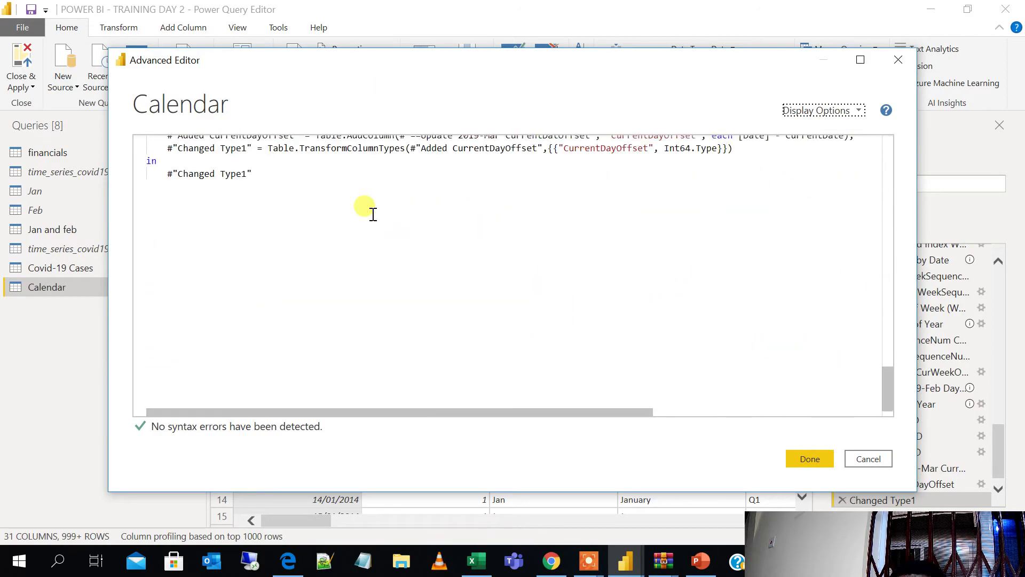
scroll(373, 213, "up", 15)
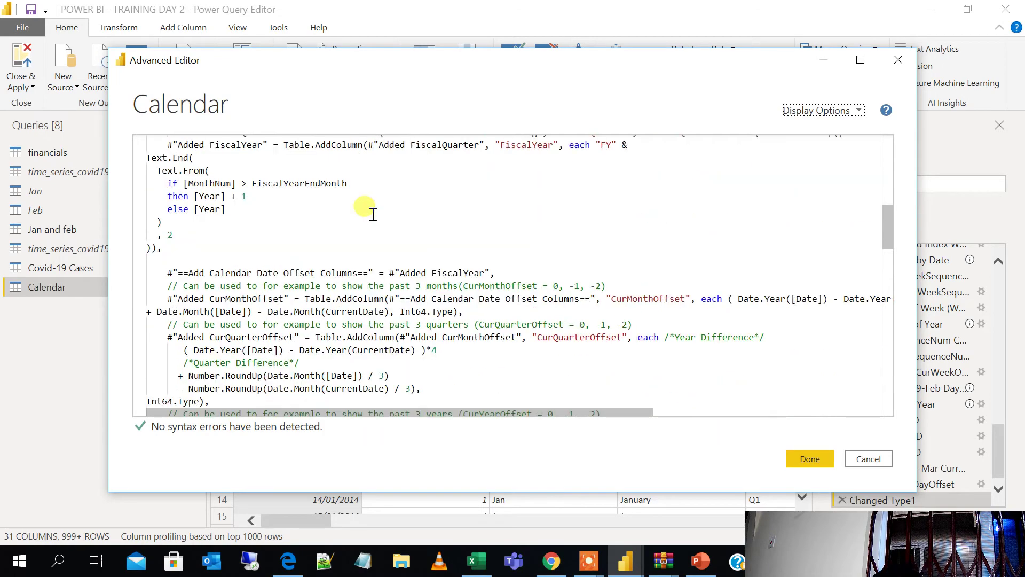
Step: Change the StartDate in the Calendar query's code to #date(2020, 1, 1) and save the edited query
scroll(373, 213, "up", 15)
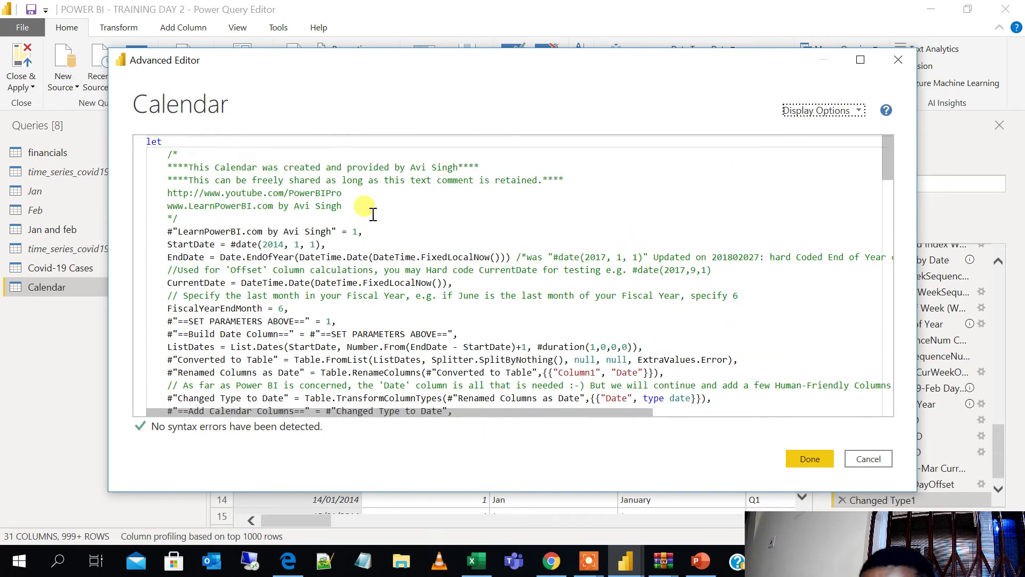
left_click(284, 245)
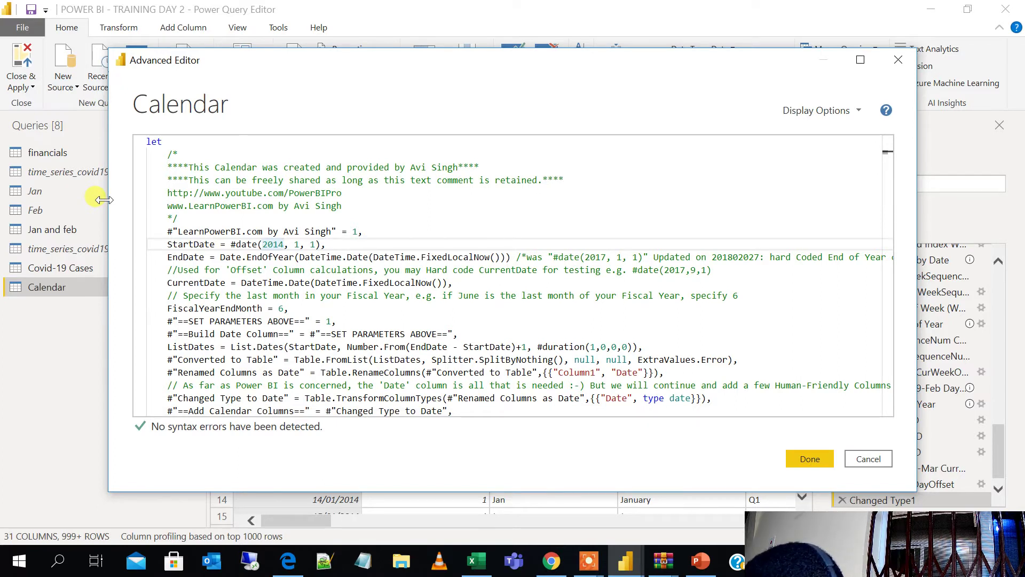
key("BackSpace")
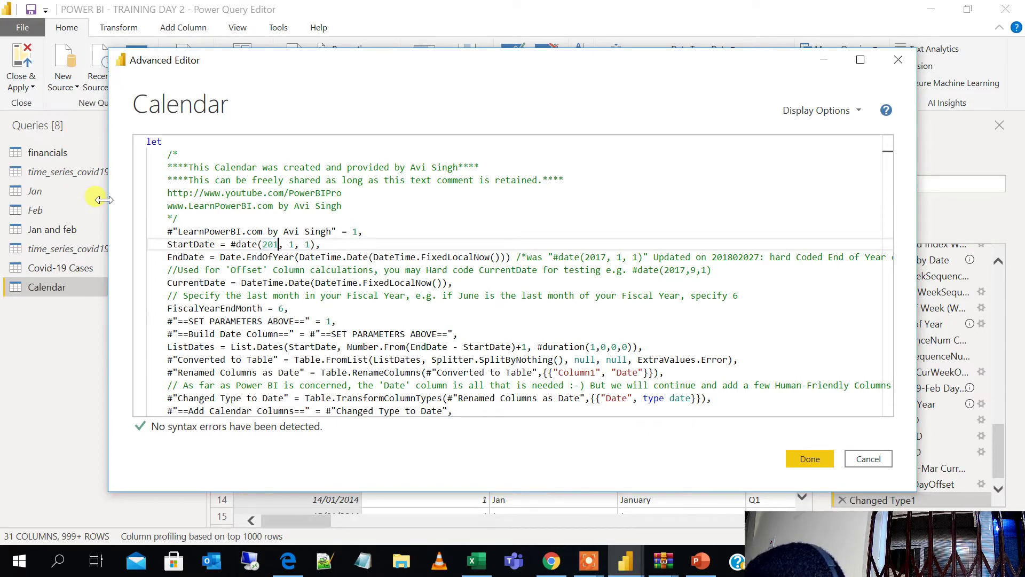
type("20")
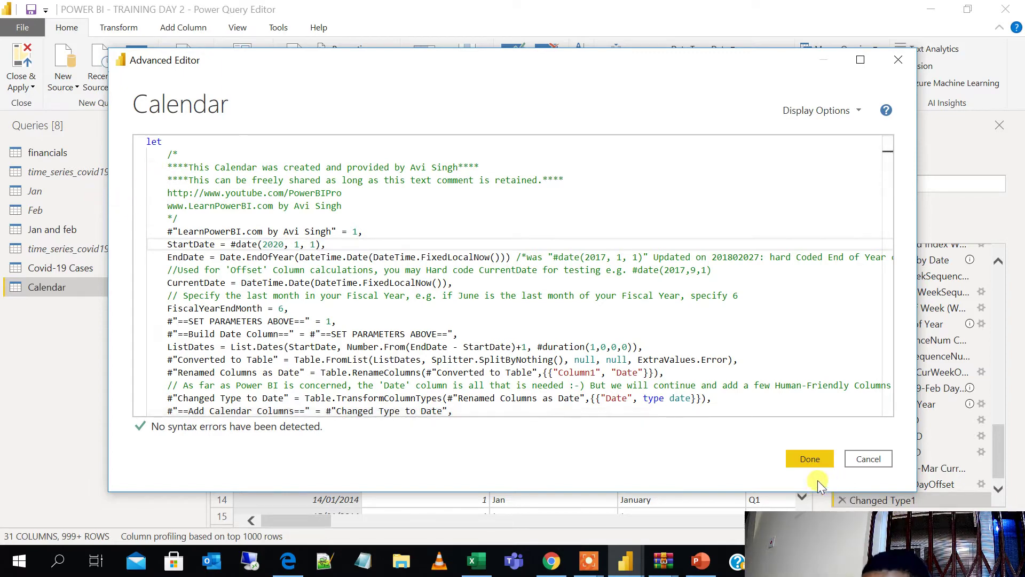
left_click(442, 257)
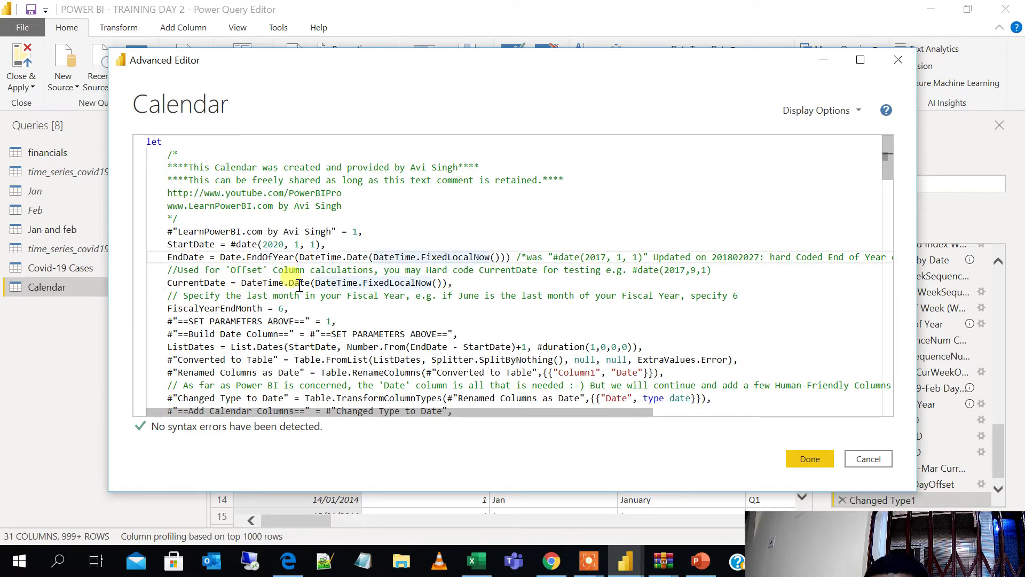
left_click(809, 459)
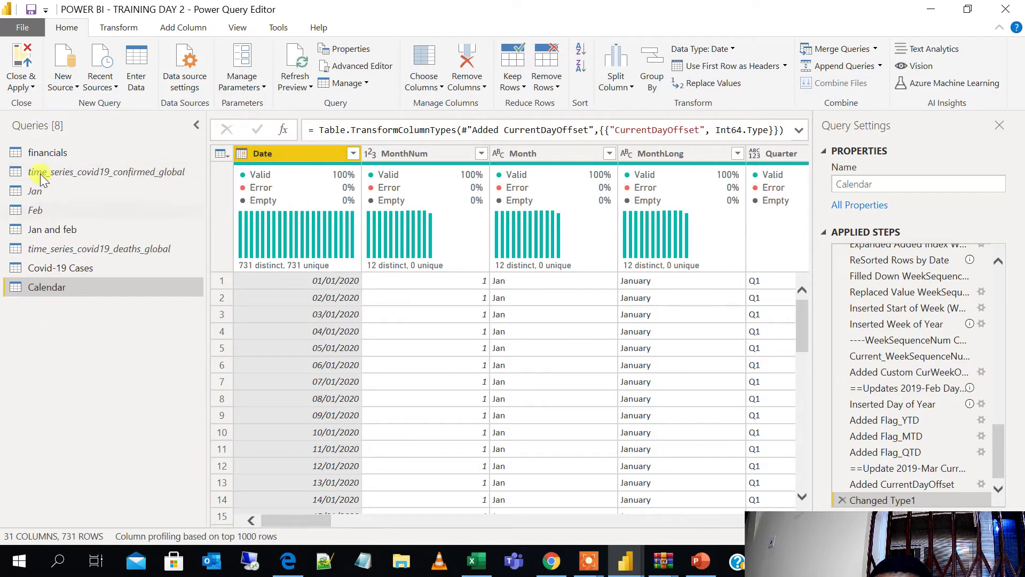
Step: Apply the query changes to the report and close the separate LATEST_LearnPowerBI_Ultimate_Calendar_Table file
left_click(33, 89)
left_click(46, 103)
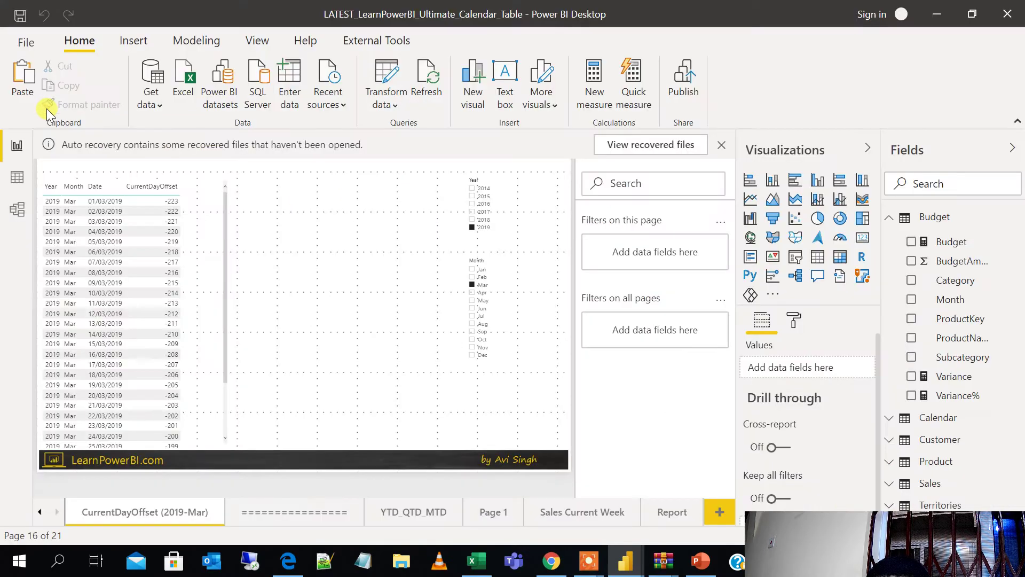
left_click(1001, 16)
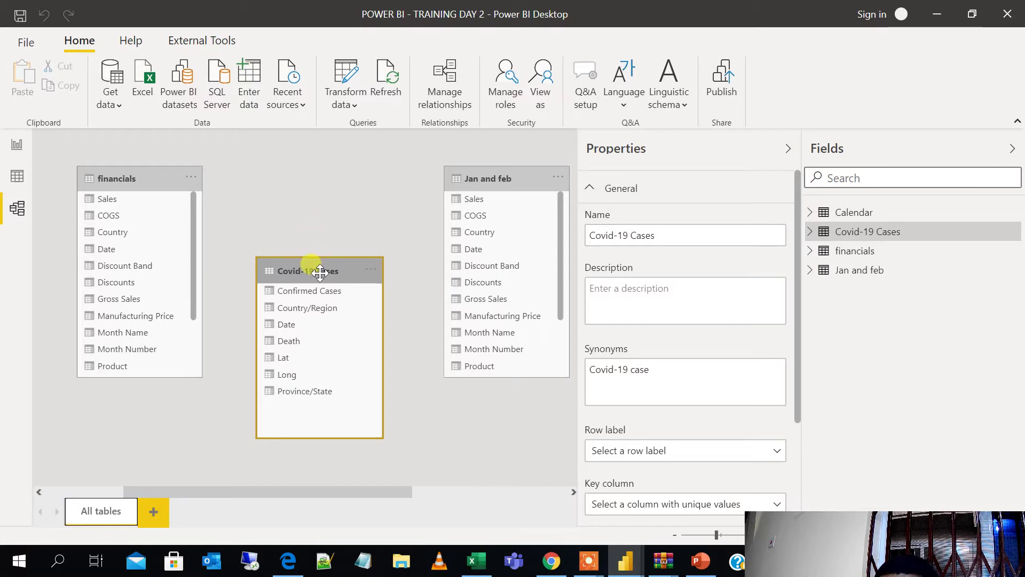
Step: Move the Covid-19 Cases table up between financials and Jan and feb, and bring the Calendar table over to the same spot
left_click_drag(319, 269, 337, 124)
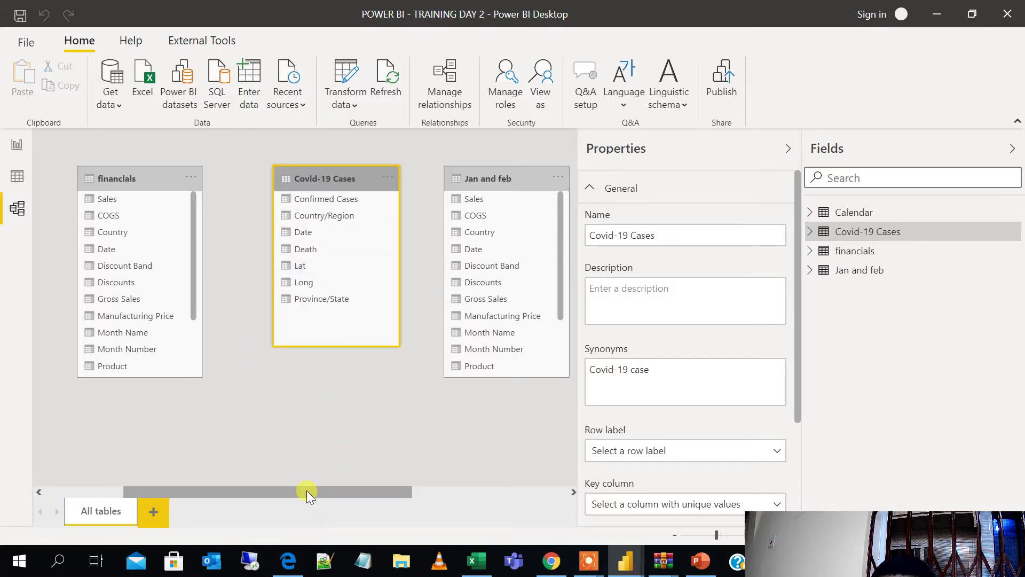
left_click_drag(306, 490, 466, 485)
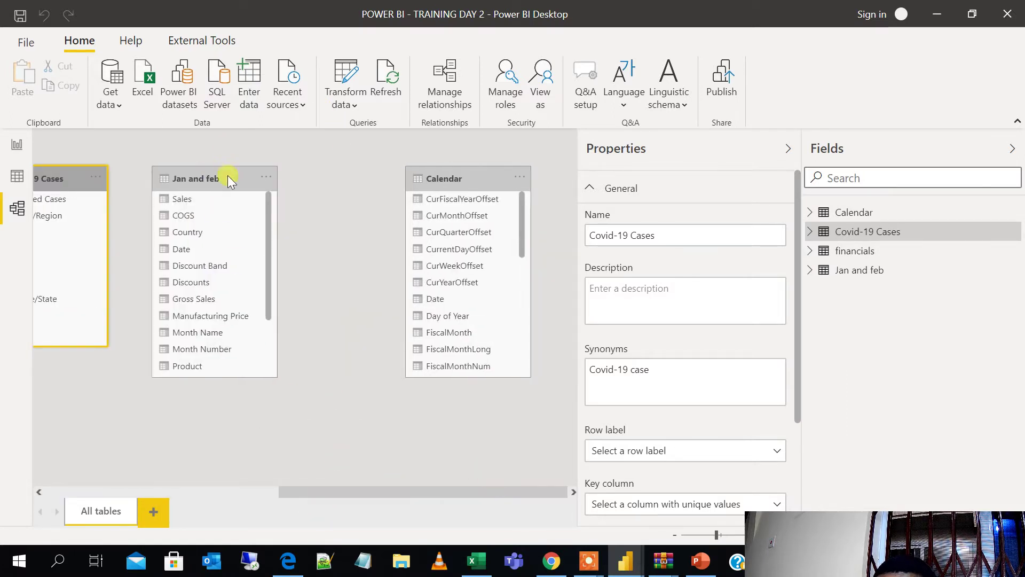
left_click_drag(451, 175, 226, 197)
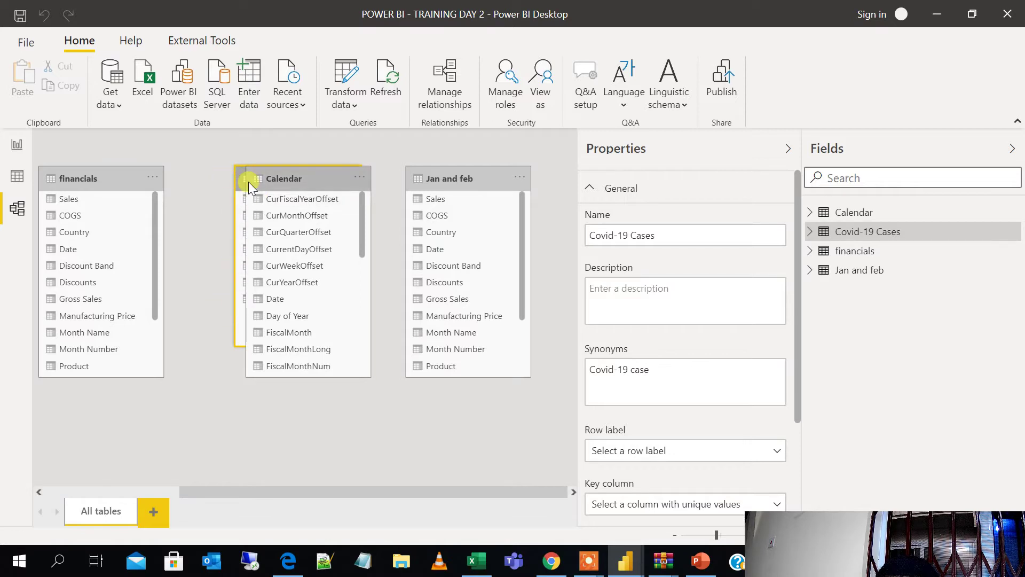
left_click(18, 209)
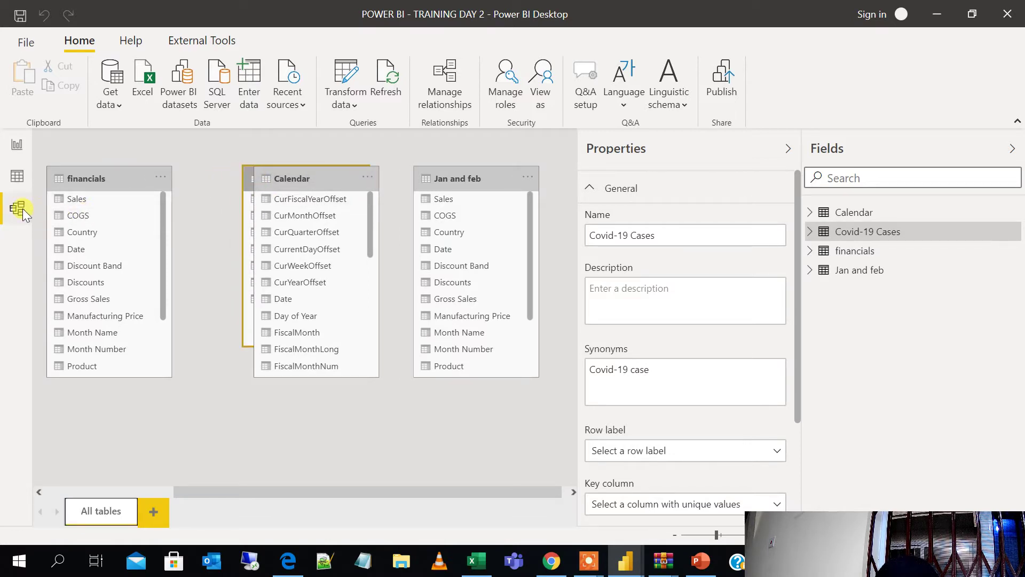
Step: Separate the overlapping tables, placing Calendar beside financials and Covid-19 Cases directly beneath Calendar
left_click_drag(256, 178, 361, 161)
left_click_drag(283, 178, 215, 367)
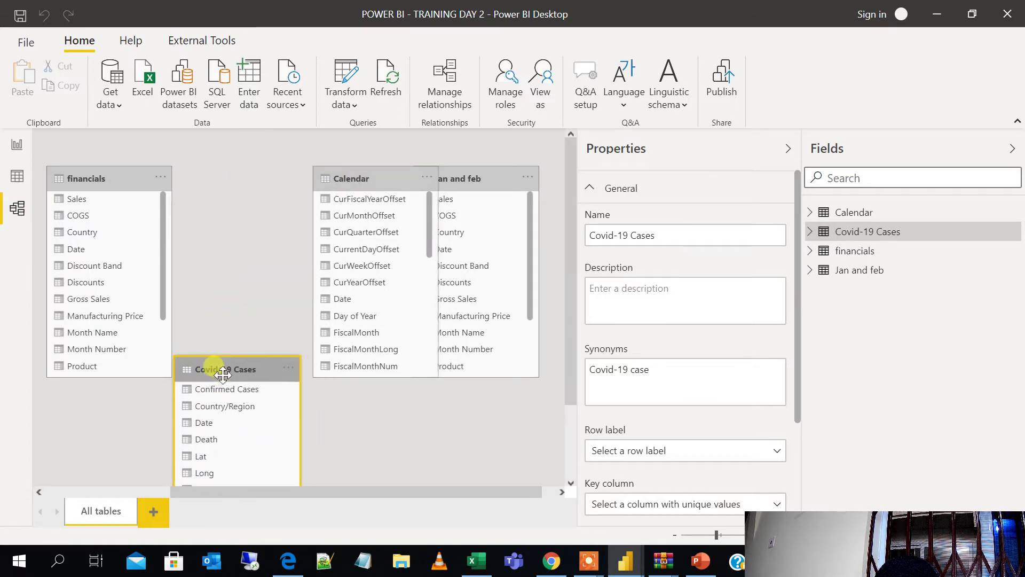
left_click_drag(333, 184, 236, 144)
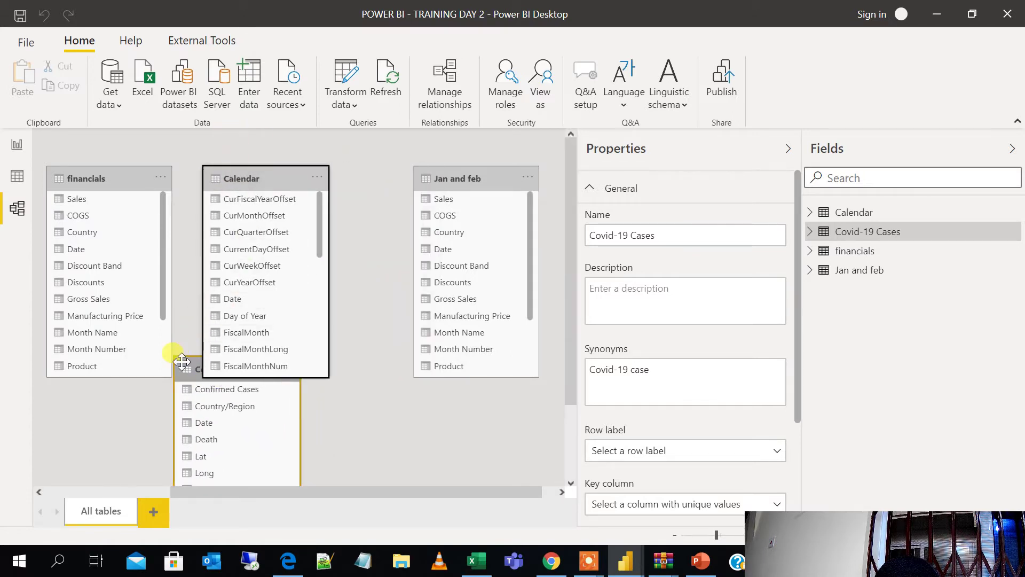
left_click_drag(187, 363, 229, 383)
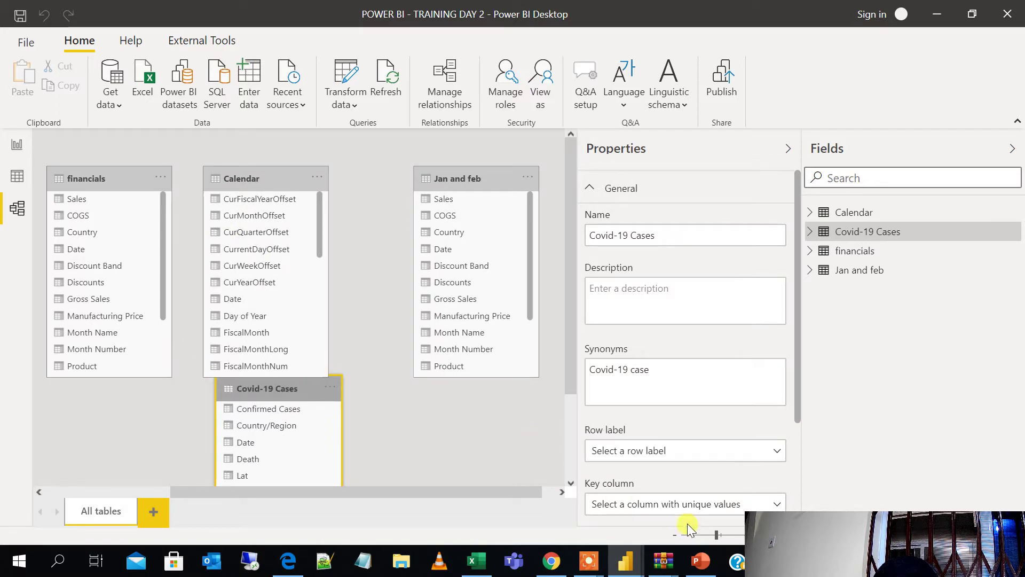
Step: Adjust the Covid-19 Cases table to sit just below Calendar with a small gap, and look through the Calendar table's fields
left_click_drag(708, 537, 702, 533)
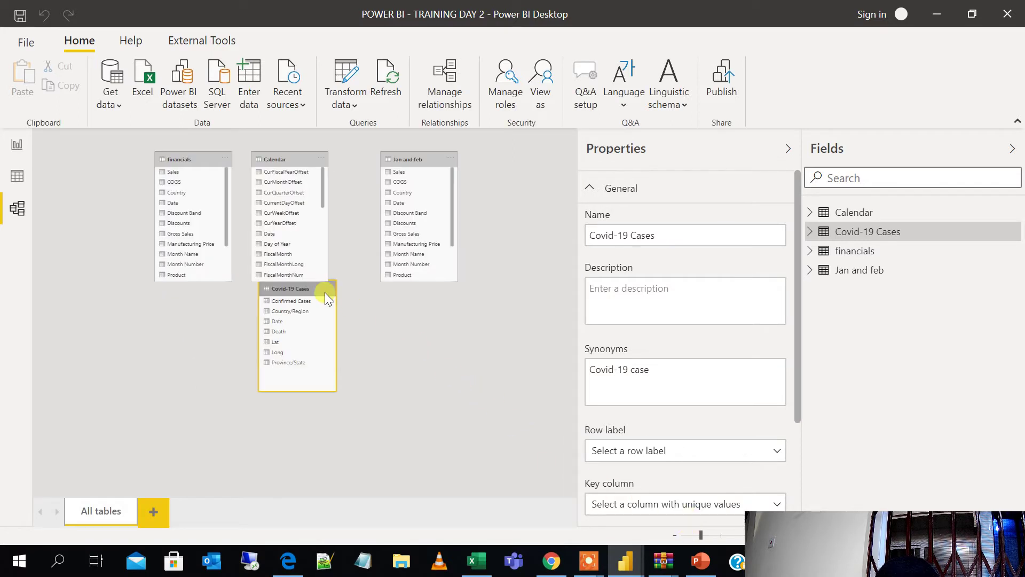
left_click_drag(281, 288, 273, 348)
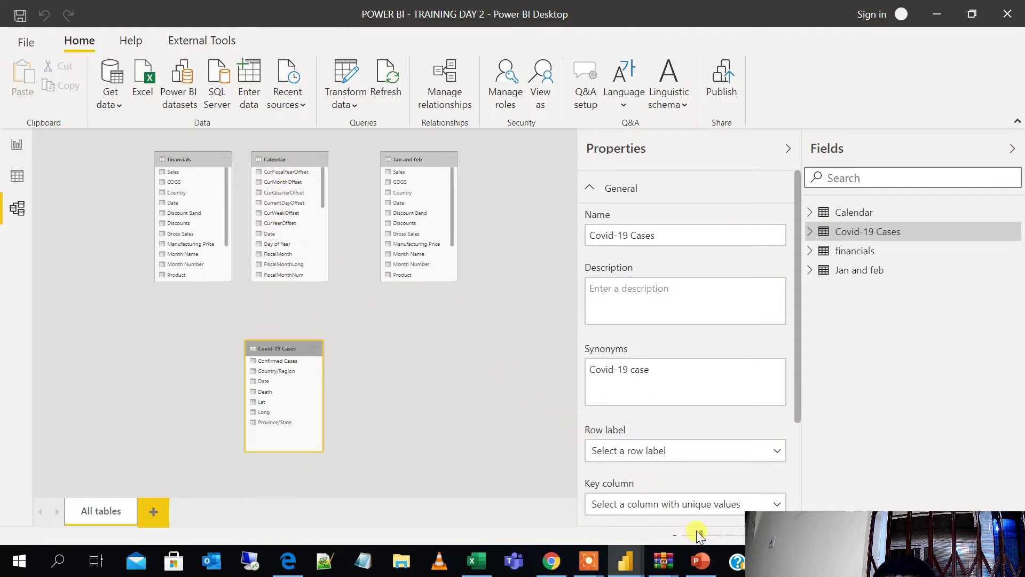
left_click_drag(699, 534, 713, 533)
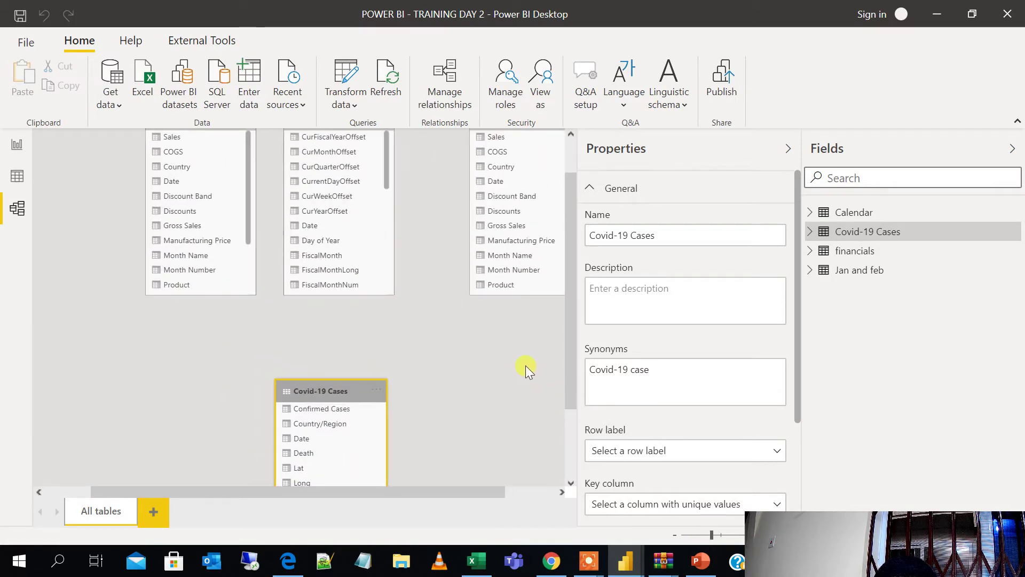
scroll(525, 365, "up", 2)
left_click_drag(351, 439, 355, 367)
left_click_drag(312, 175, 322, 150)
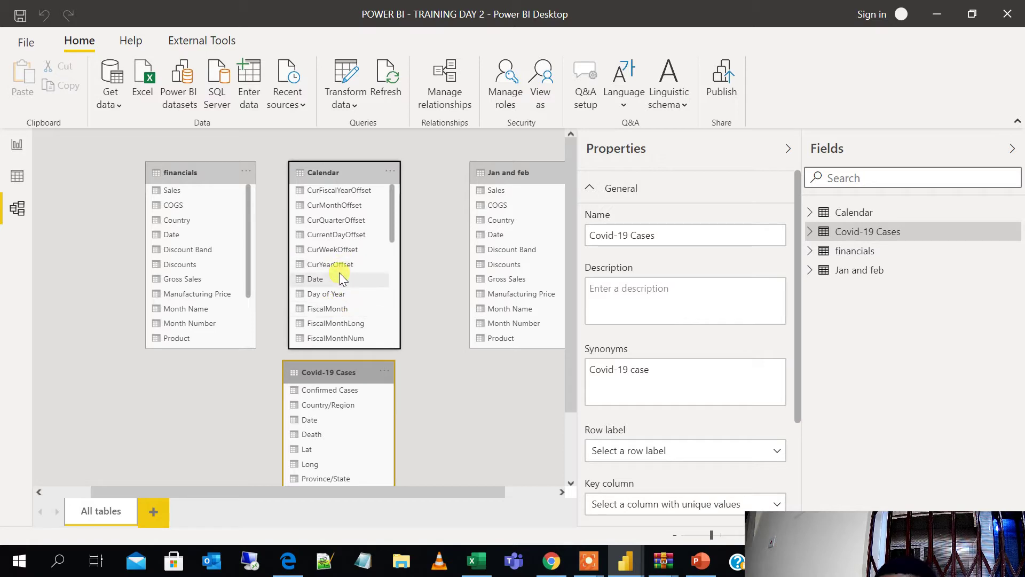
scroll(338, 271, "down", 2)
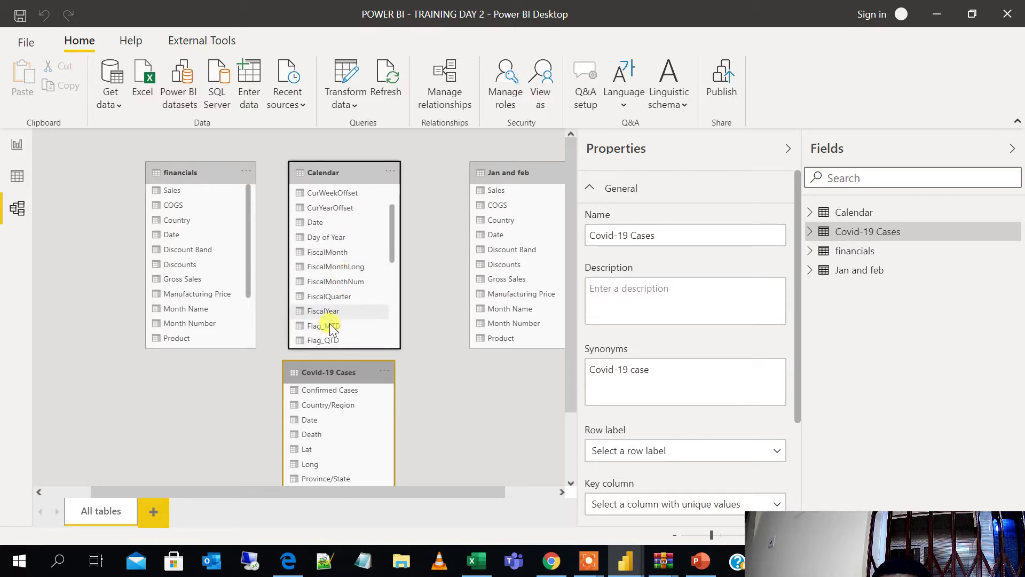
scroll(329, 322, "down", 3)
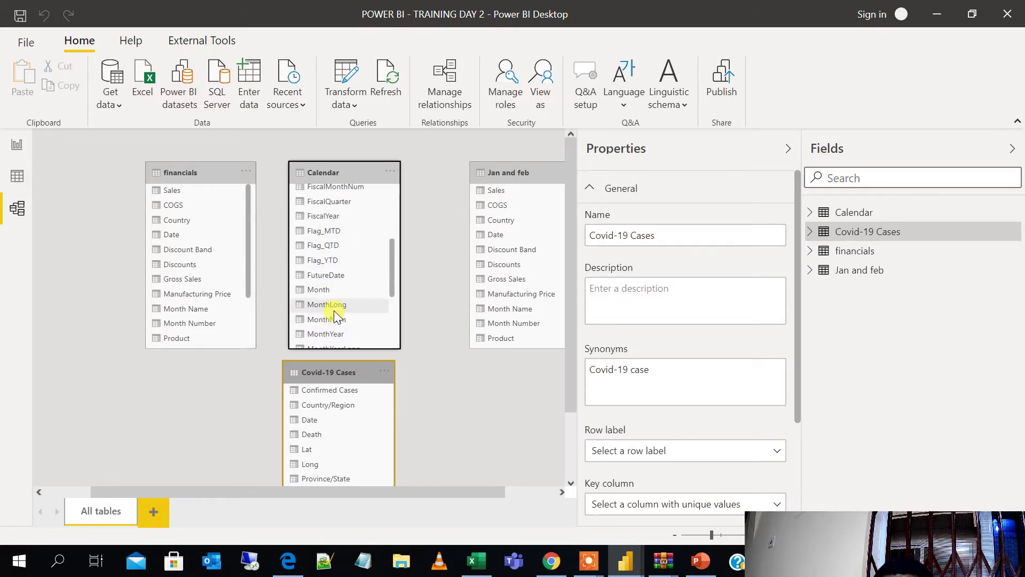
scroll(334, 311, "up", 5)
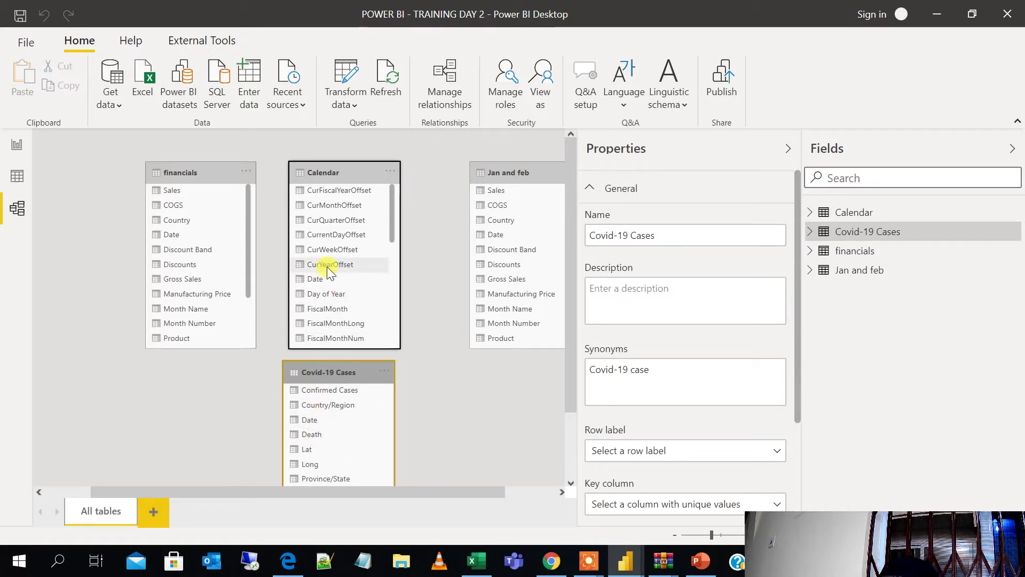
Step: Add an empty line chart to Page 3 of the report and enlarge it to over half the page width
left_click(23, 145)
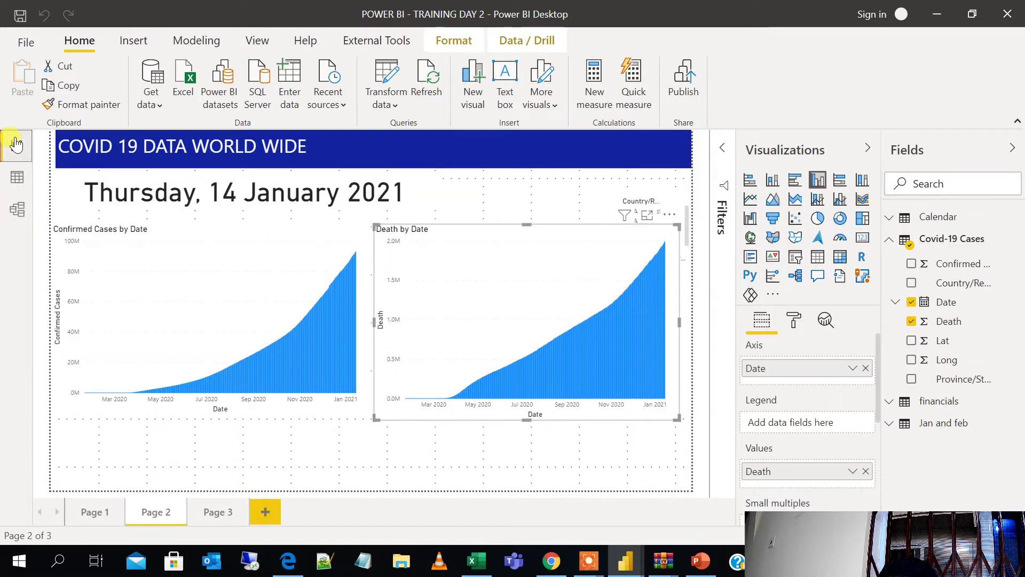
left_click(223, 514)
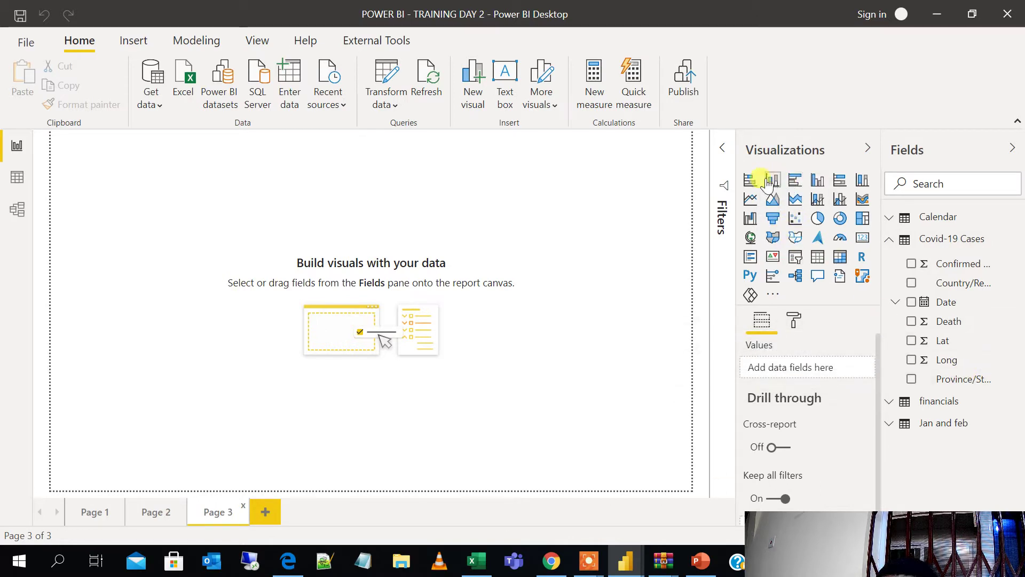
left_click(751, 199)
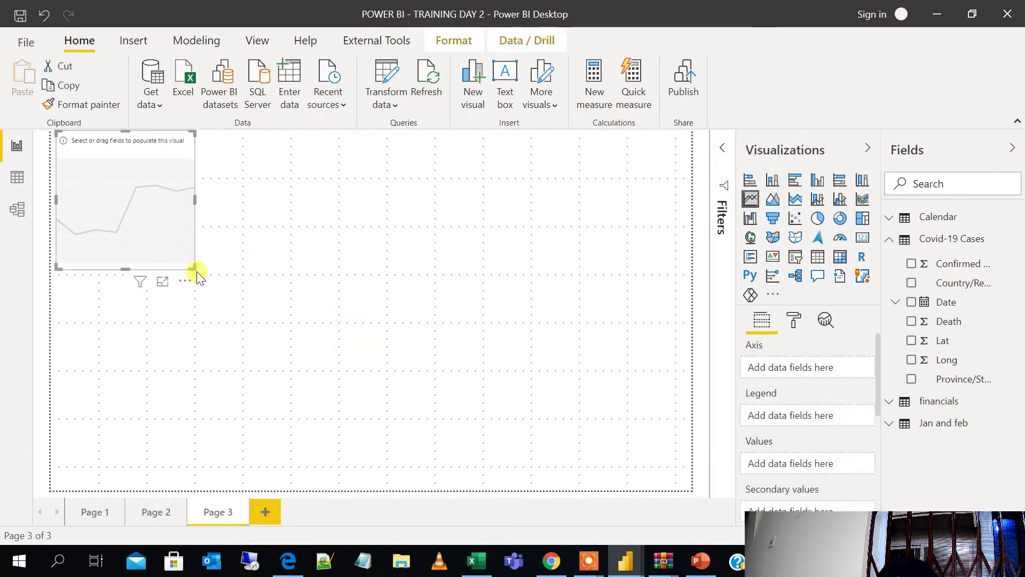
left_click_drag(193, 268, 438, 356)
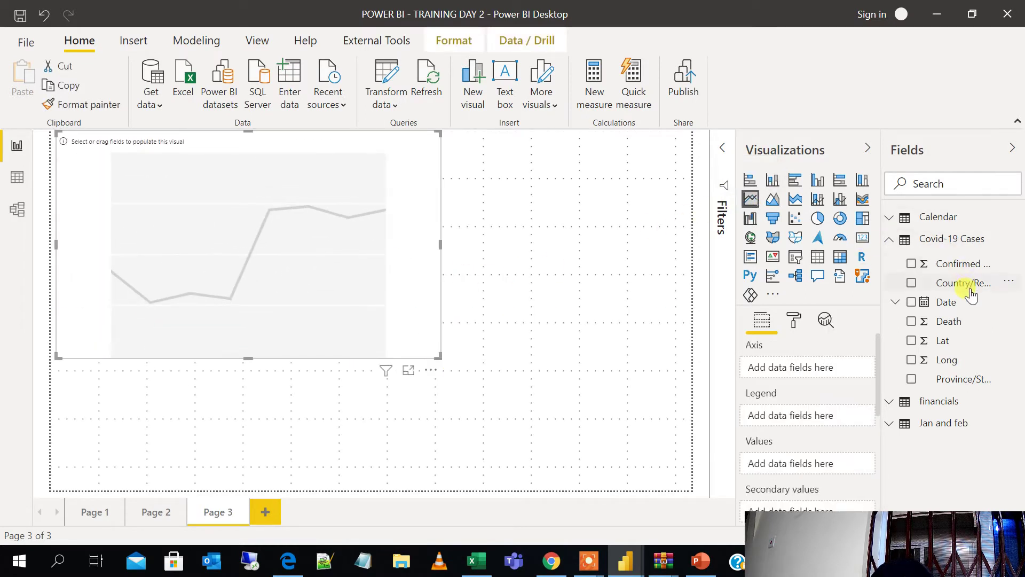
Step: Expand the Calendar table in a wider Fields pane that fits the full field names, and look through its date fields
left_click(892, 220)
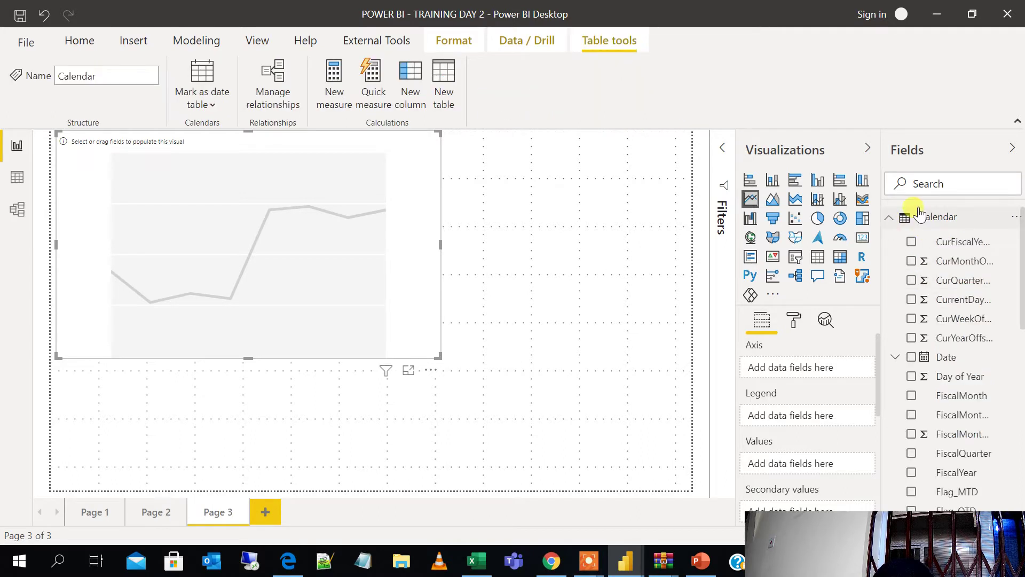
scroll(961, 299, "down", 2)
scroll(964, 307, "up", 2)
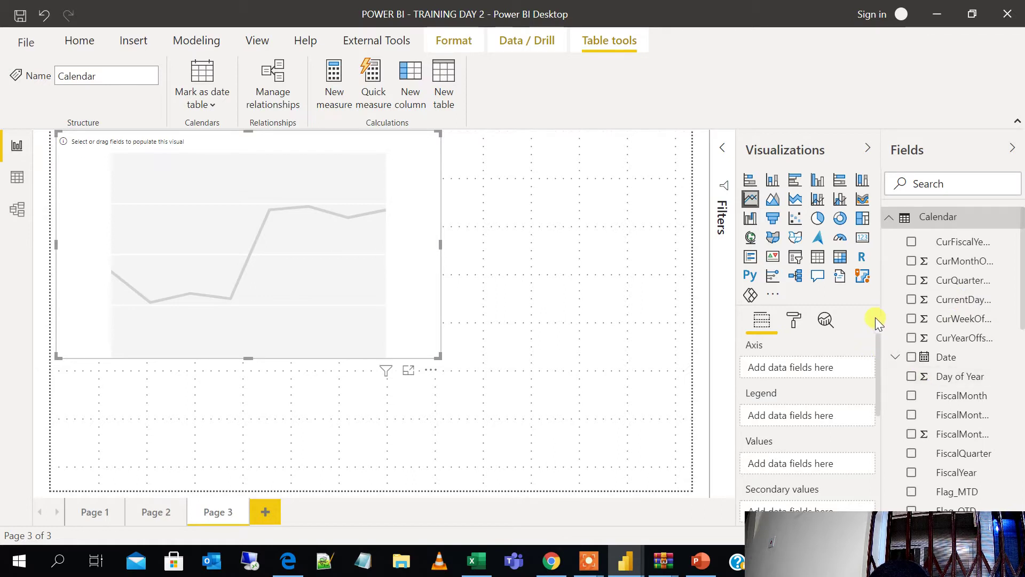
left_click_drag(879, 317, 818, 317)
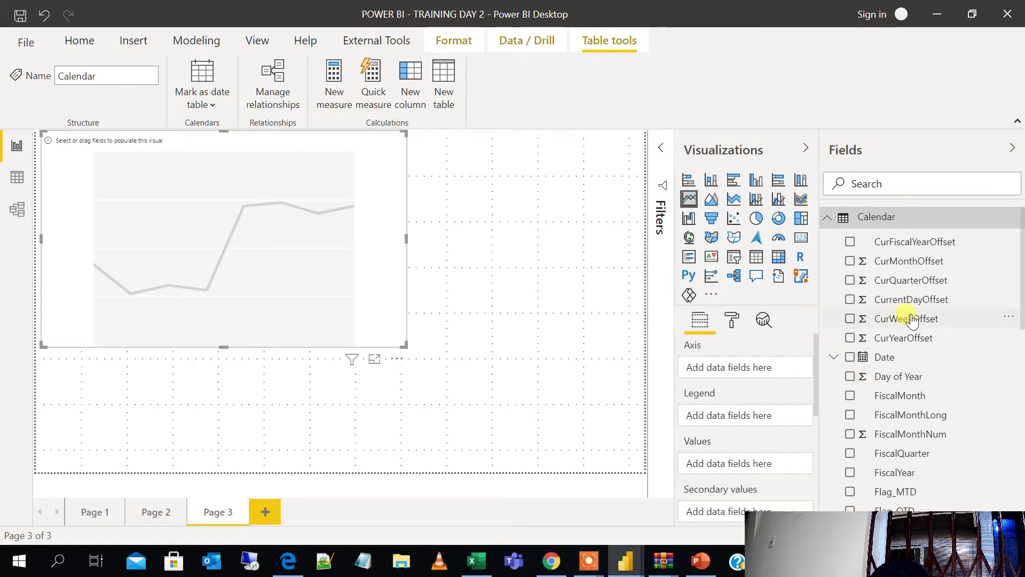
scroll(912, 320, "down", 8)
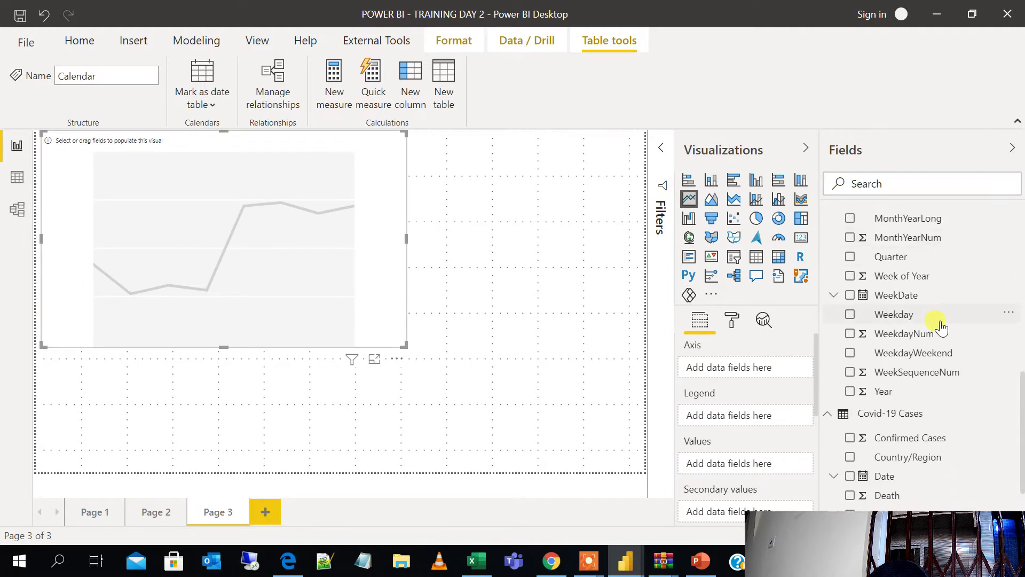
scroll(939, 326, "up", 9)
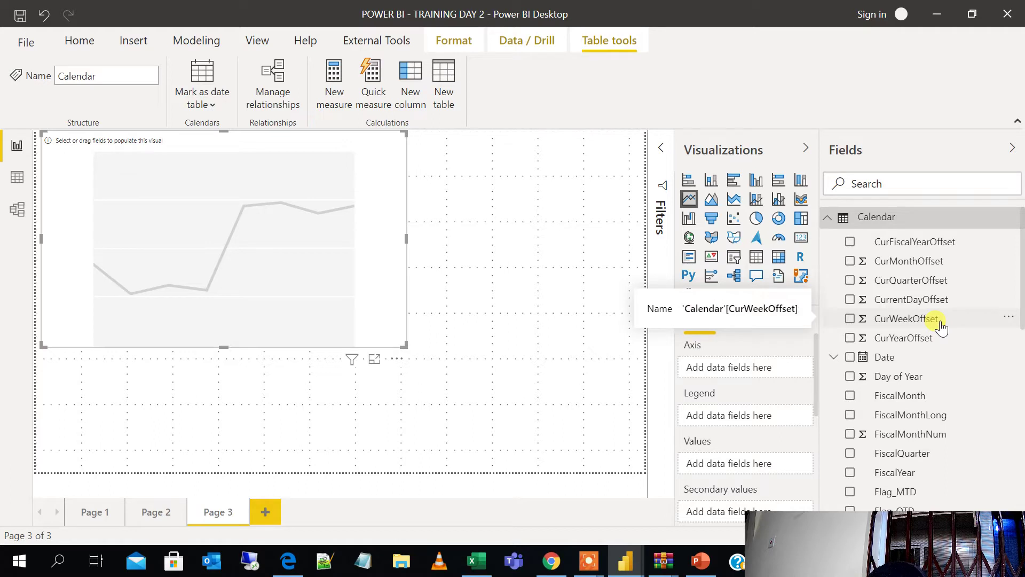
scroll(941, 327, "down", 5)
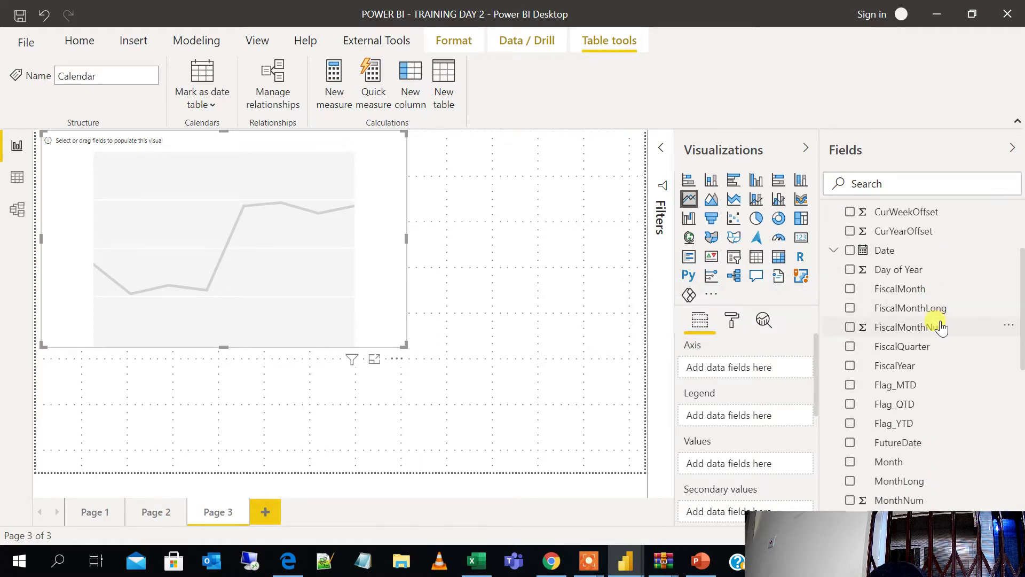
scroll(939, 326, "up", 5)
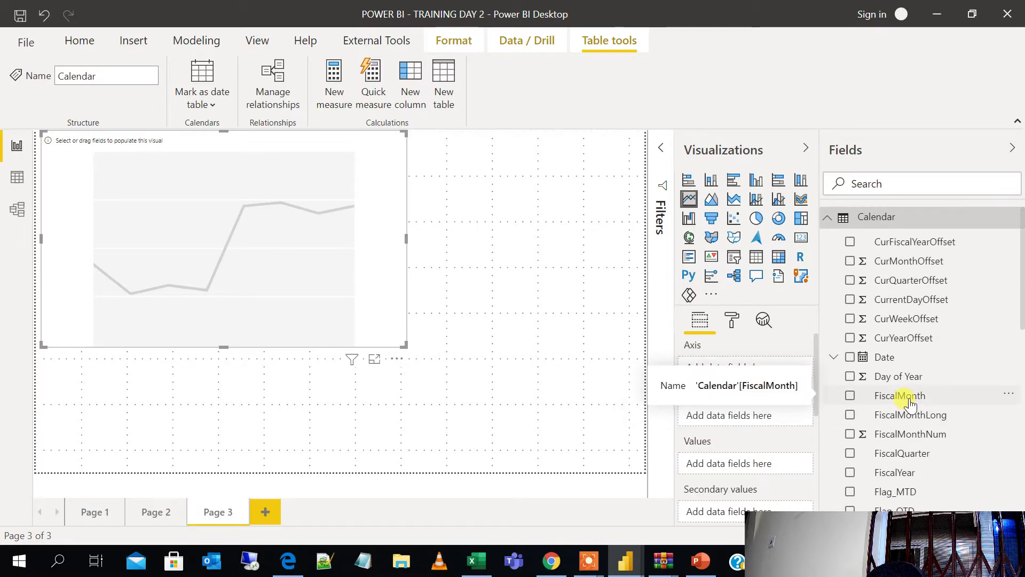
Step: Plot Confirmed Cases from Covid-19 Cases against the Calendar table's Weekday field in the empty line chart
scroll(909, 405, "down", 3)
scroll(909, 404, "down", 3)
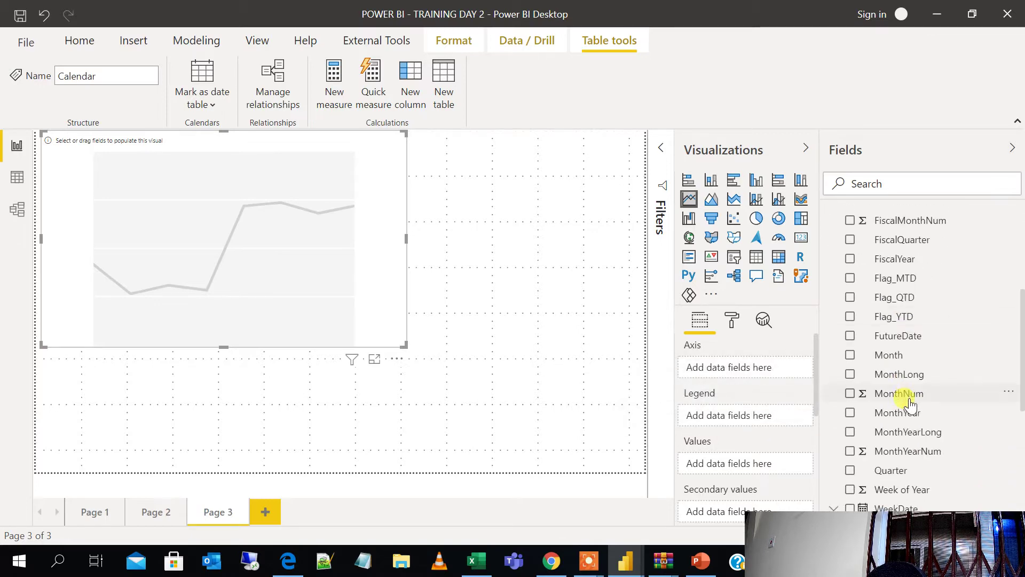
scroll(909, 405, "down", 3)
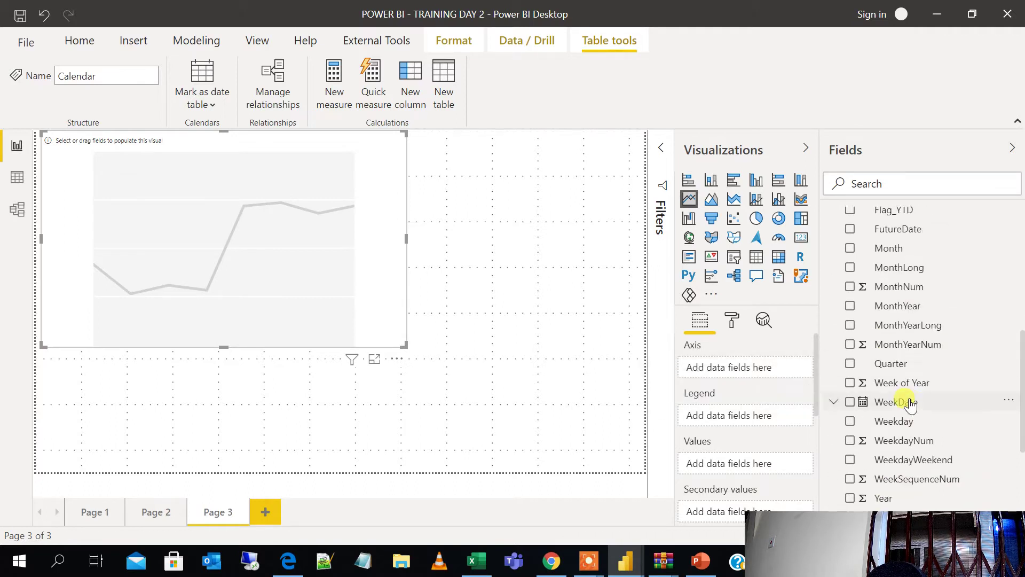
scroll(909, 404, "down", 3)
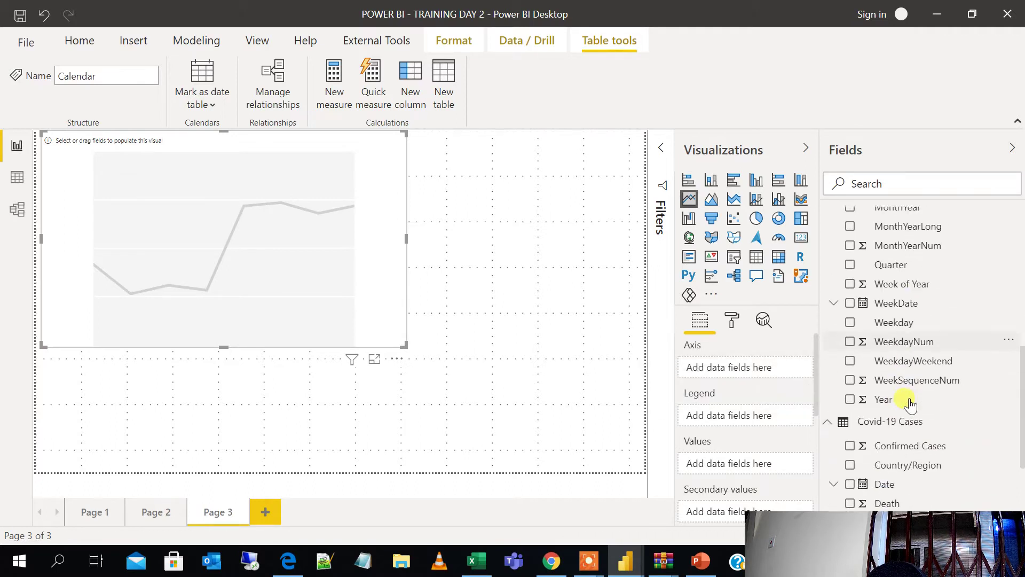
left_click(848, 315)
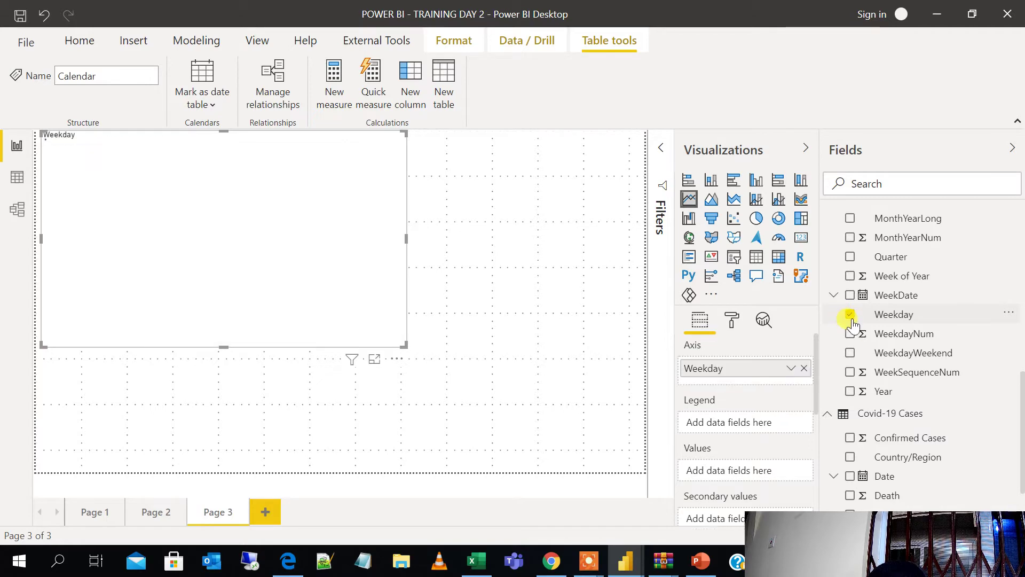
scroll(872, 376, "down", 2)
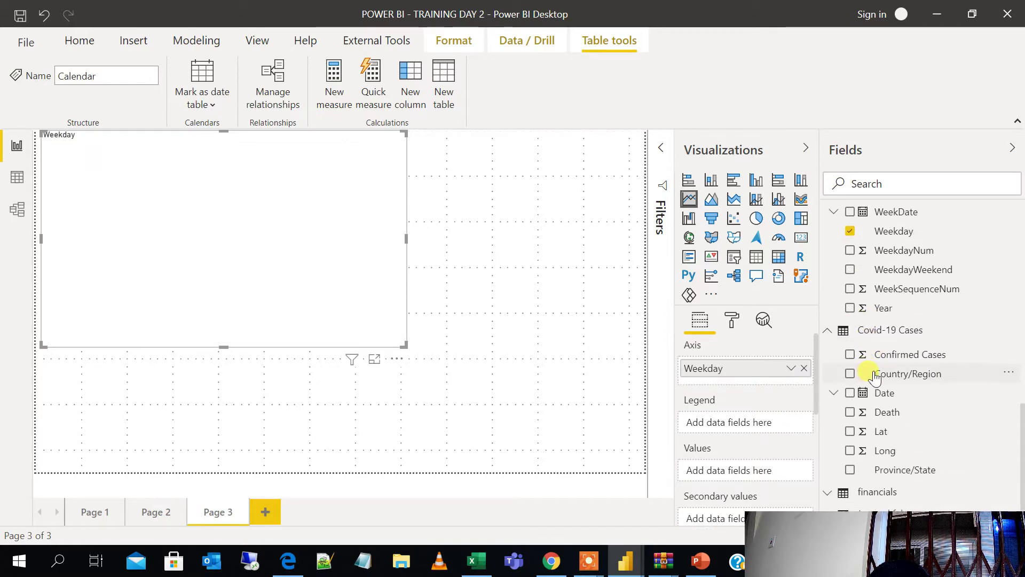
left_click(850, 355)
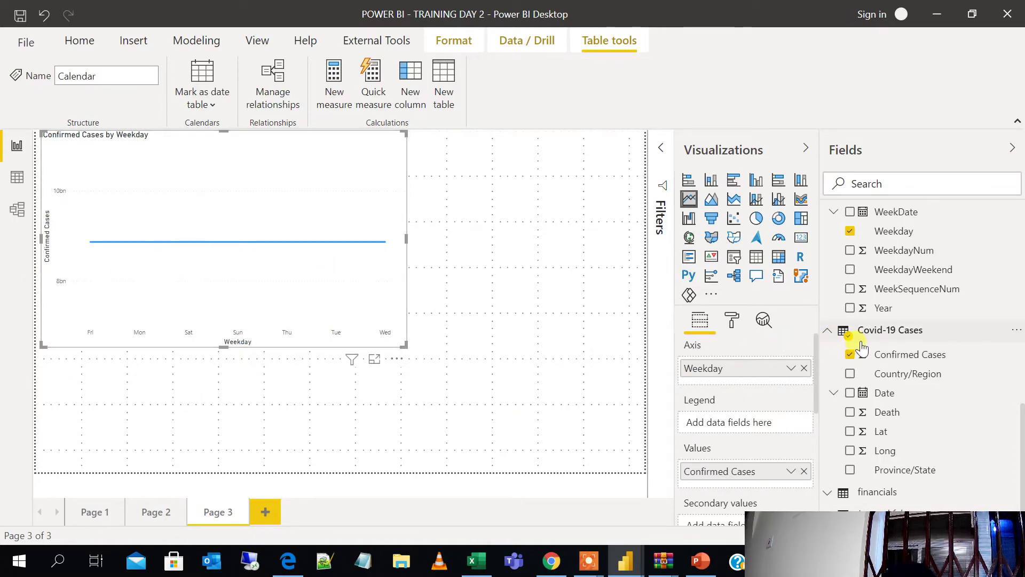
scroll(857, 309, "up", 10)
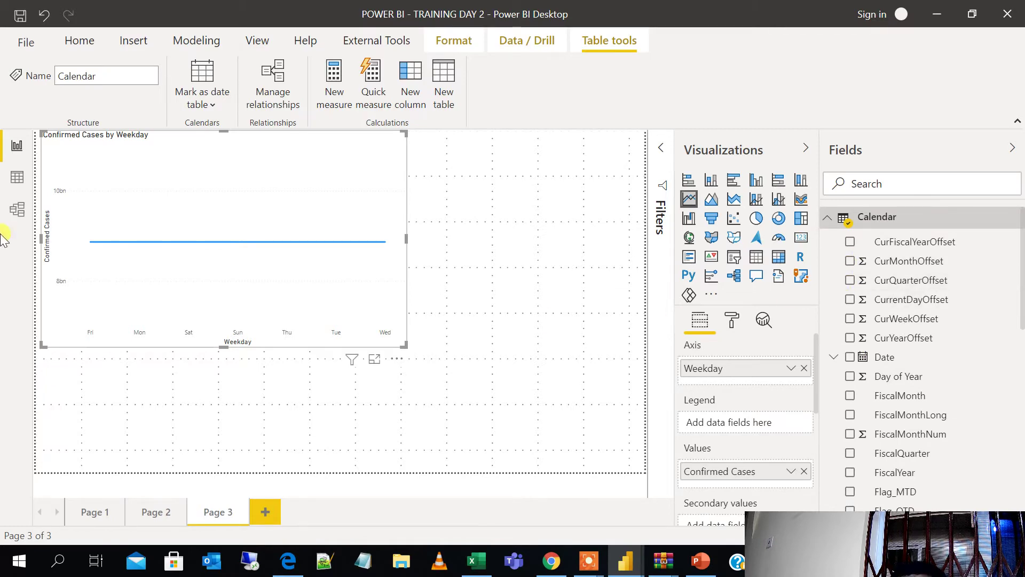
Step: Return to the model diagram and examine the Calendar table's columns alongside Covid-19 Cases for a possible link
left_click(18, 209)
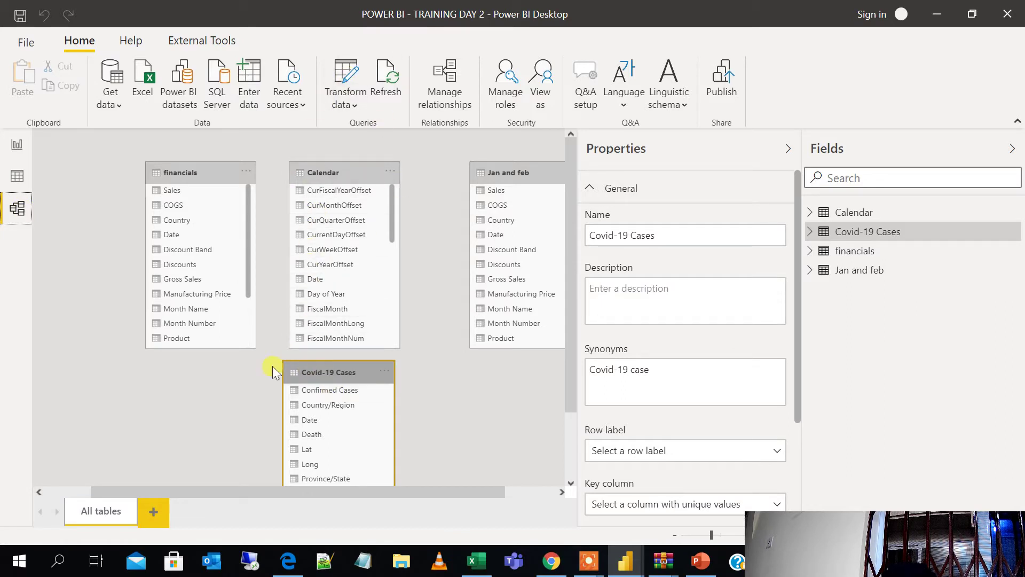
scroll(345, 233, "down", 3)
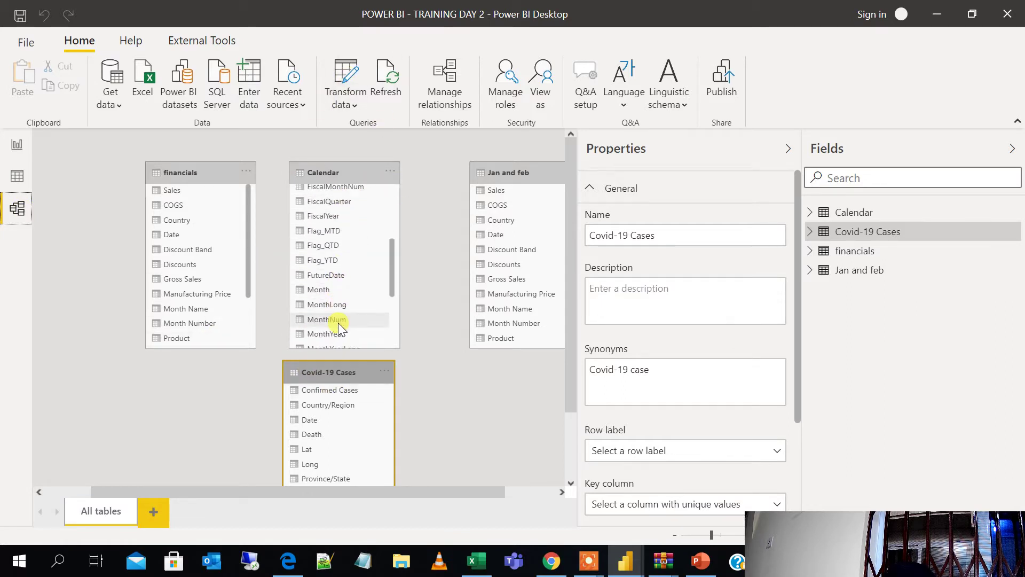
scroll(344, 263, "up", 2)
scroll(344, 264, "down", 3)
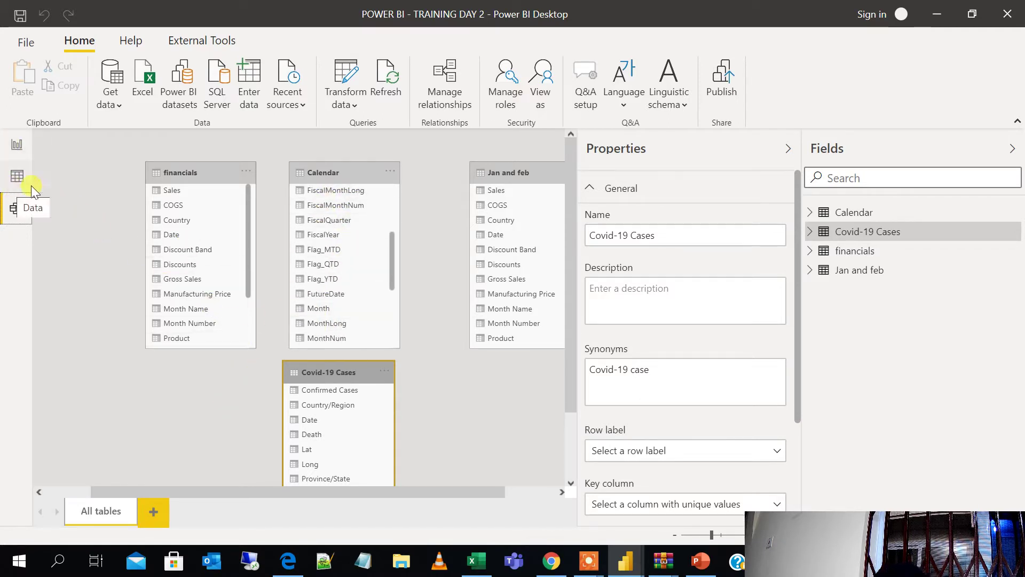
scroll(344, 258, "up", 3)
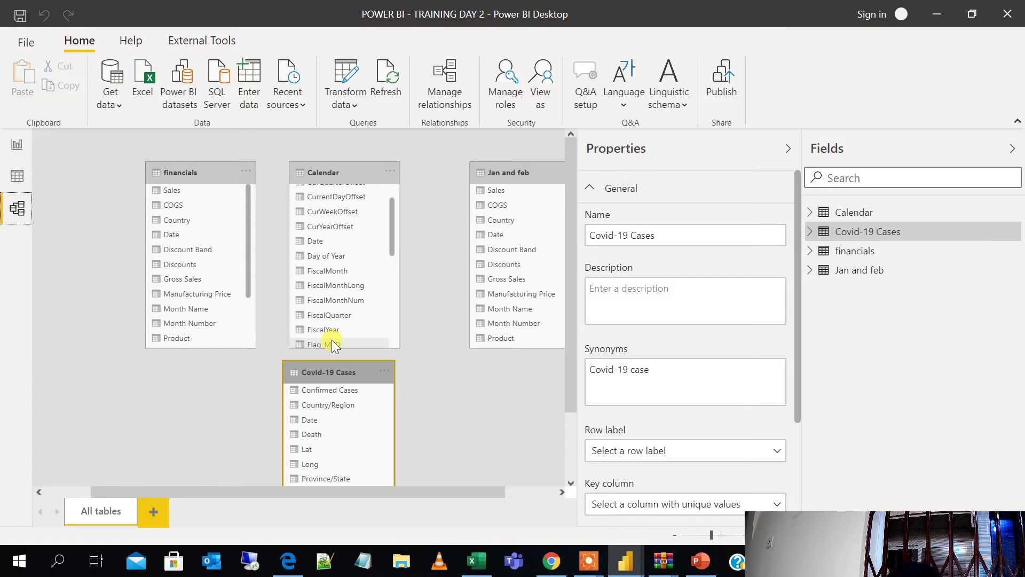
scroll(354, 302, "up", 1)
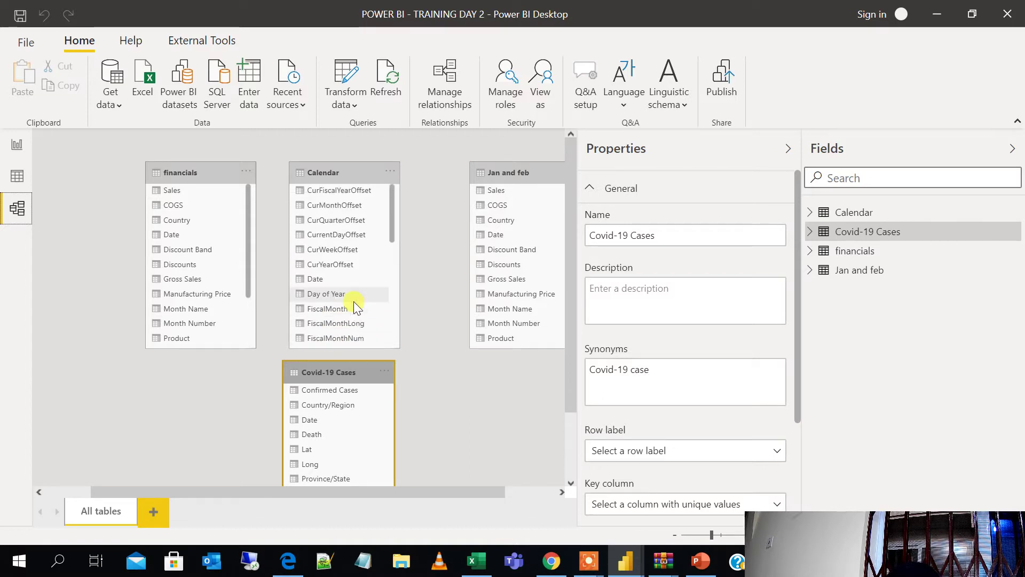
scroll(354, 301, "down", 1)
scroll(354, 301, "down", 2)
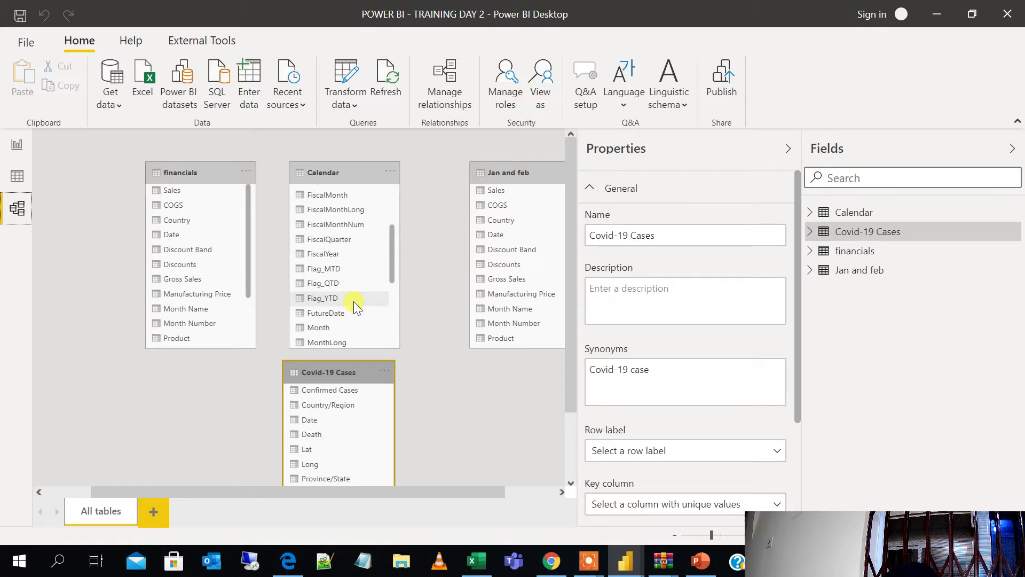
scroll(354, 301, "down", 1)
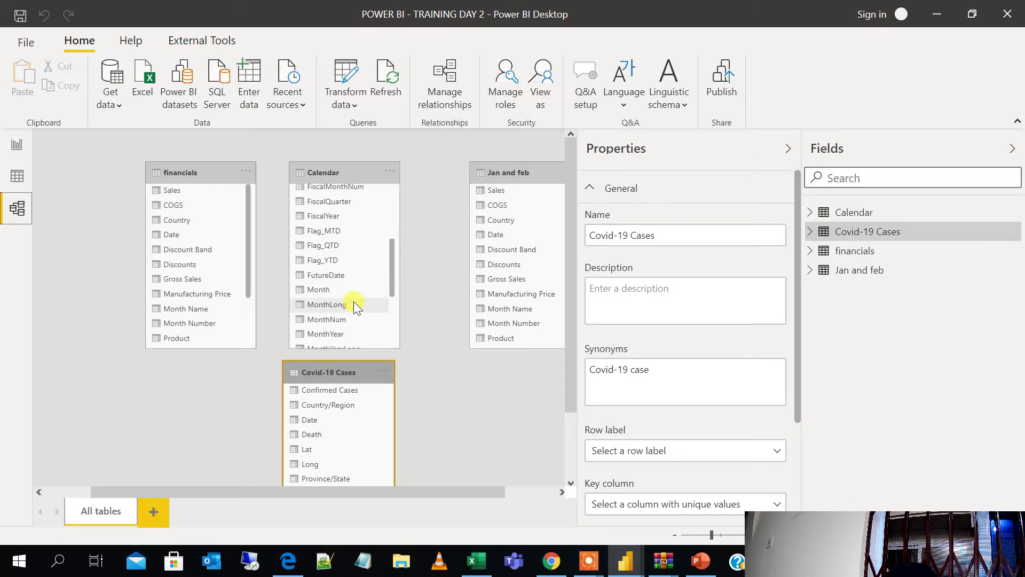
scroll(353, 301, "up", 2)
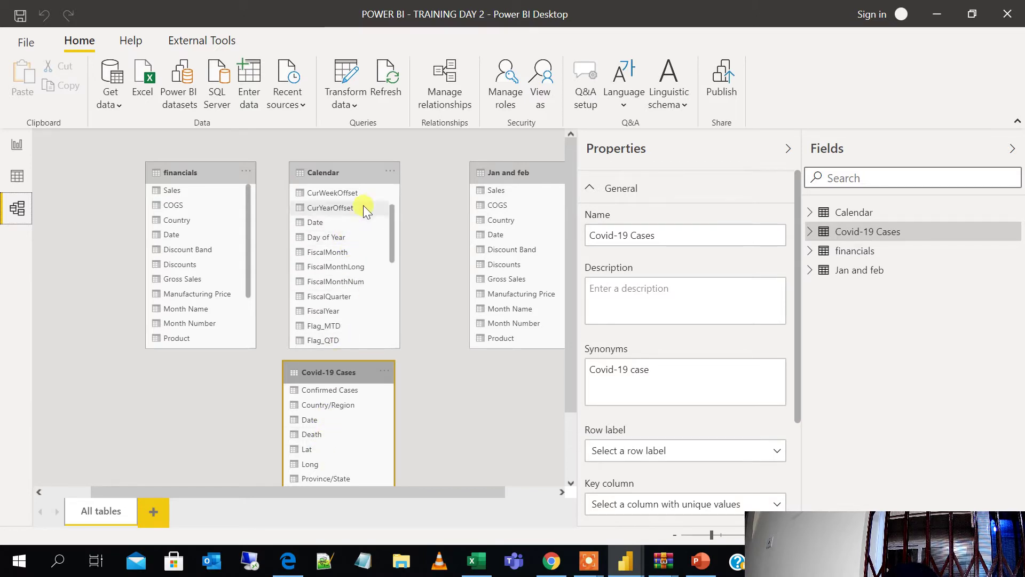
Step: Start a new relationship from the Calendar table, with Calendar as the first table and Covid-19 Cases as the second
right_click(392, 170)
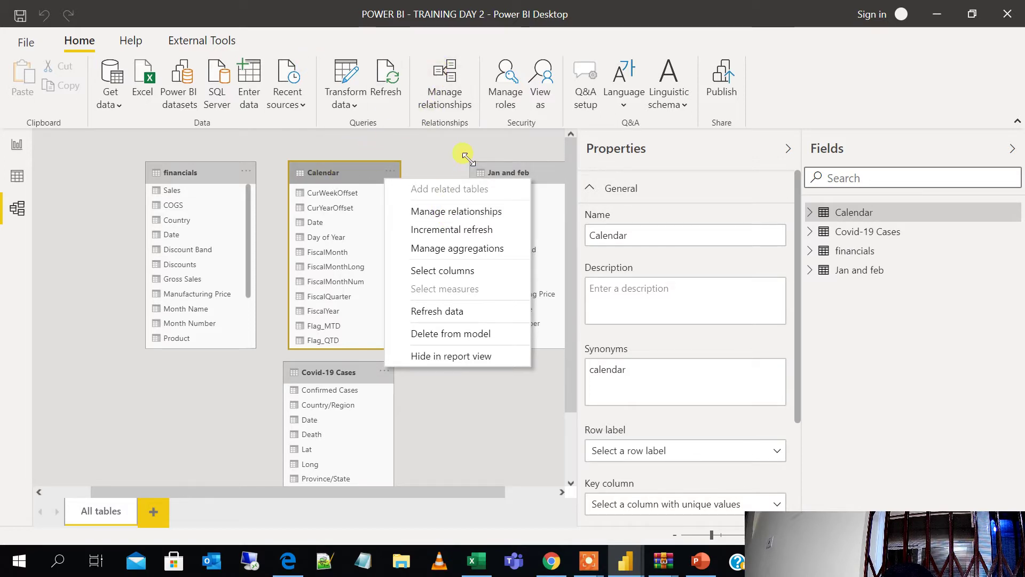
left_click(438, 212)
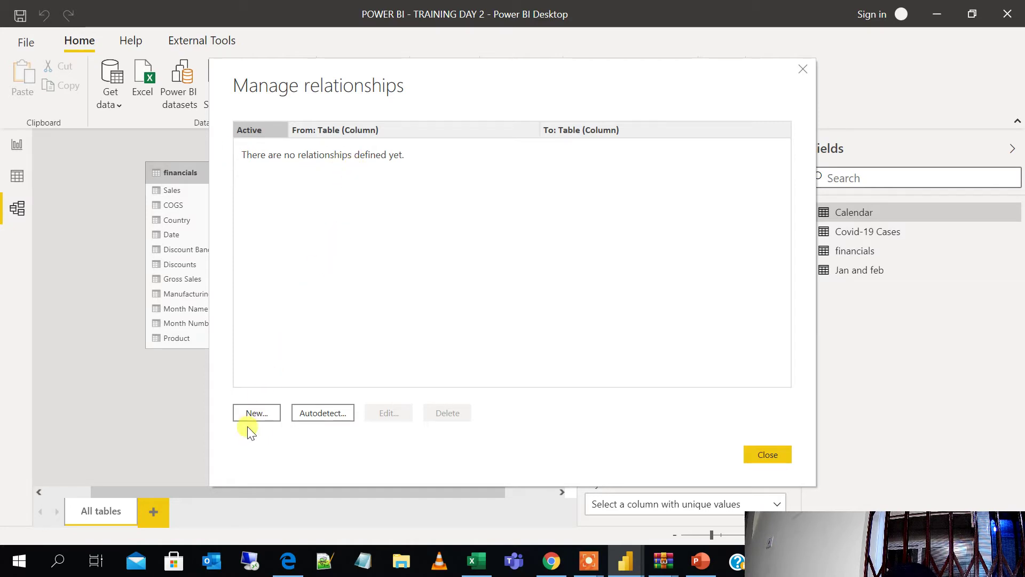
left_click(257, 411)
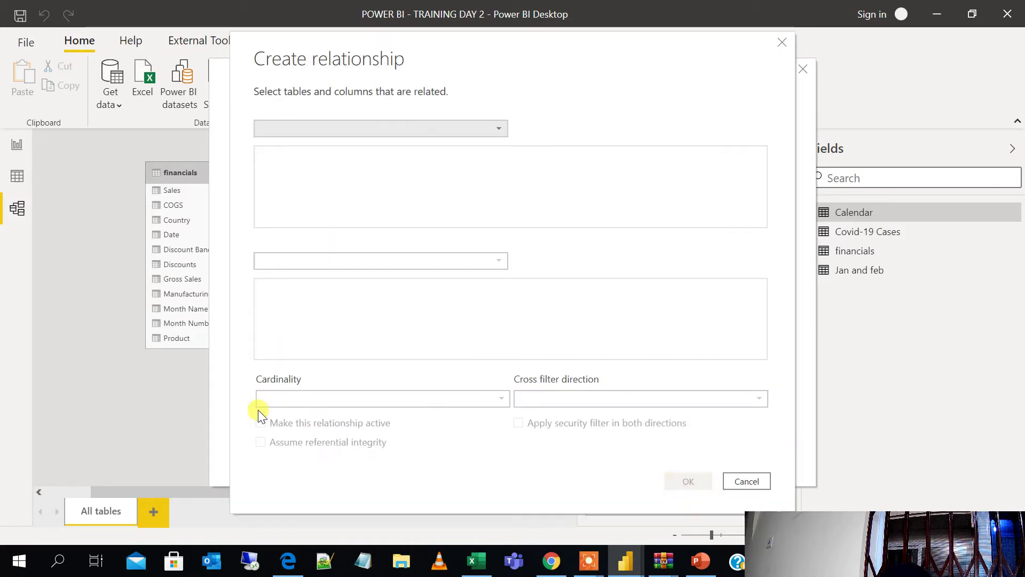
left_click(391, 129)
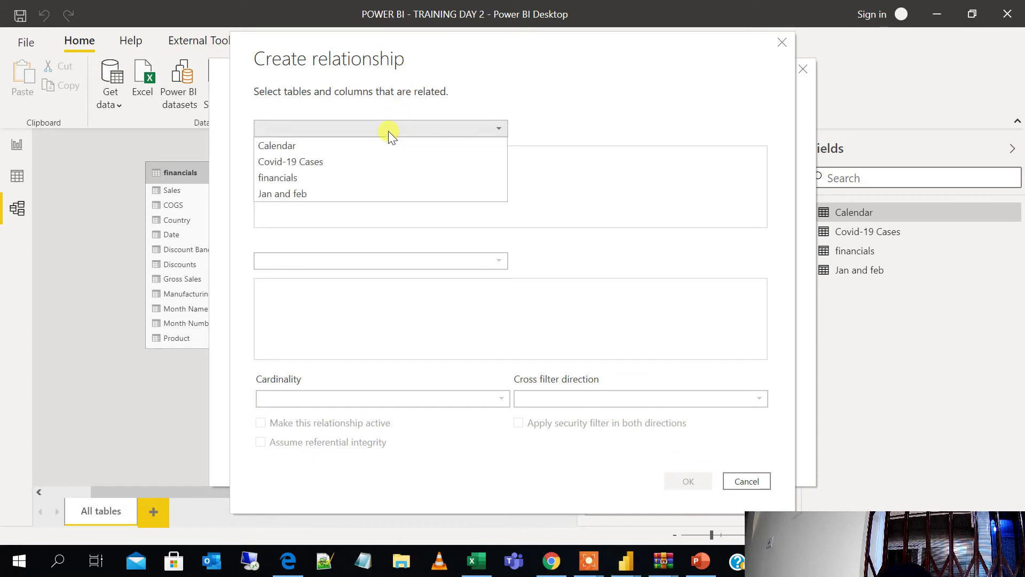
left_click(334, 148)
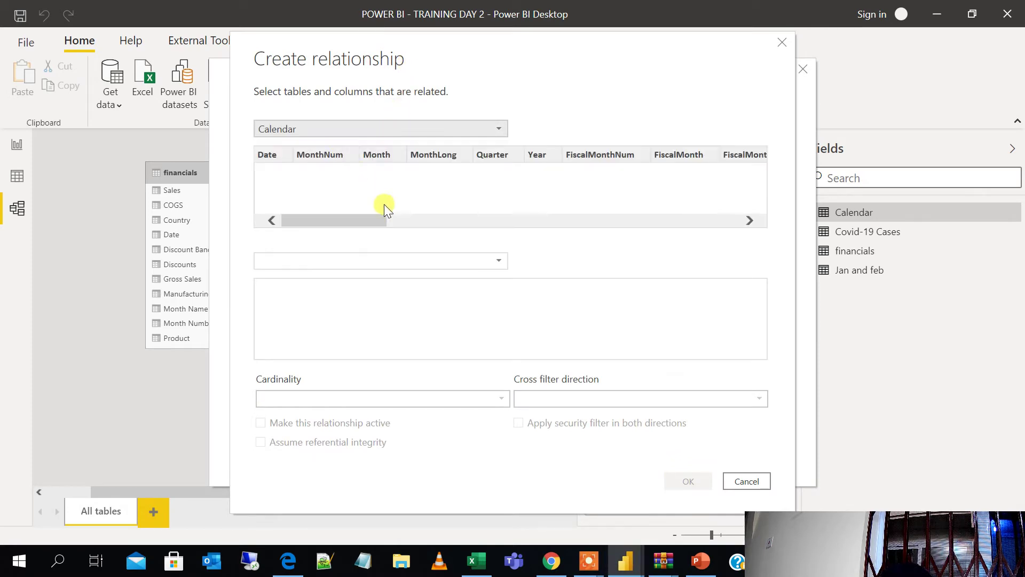
left_click(405, 268)
left_click(353, 277)
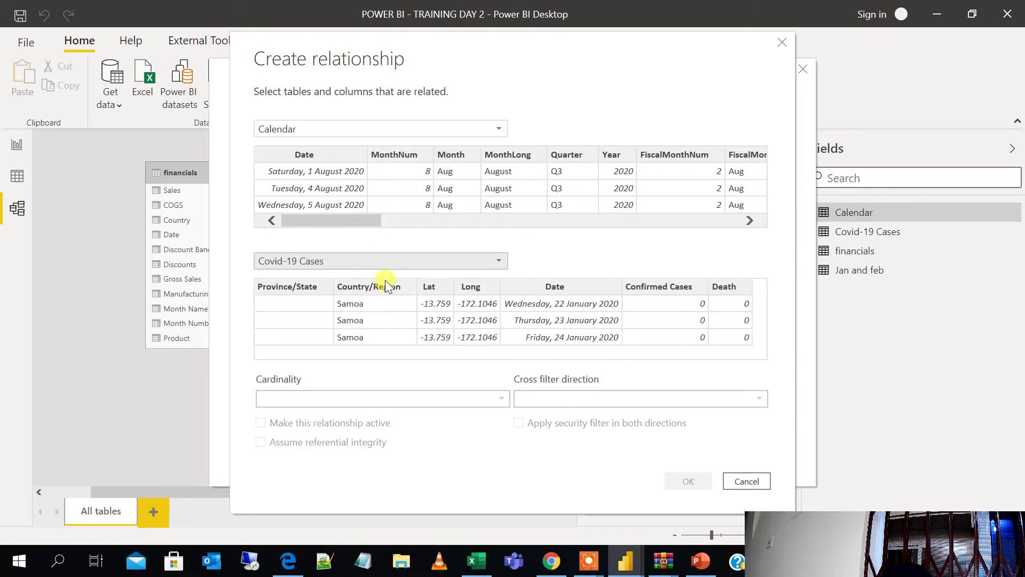
Step: Relate the two tables through their Date columns as an active one-to-many relationship with single cross-filter direction, and finish managing relationships
left_click(339, 157)
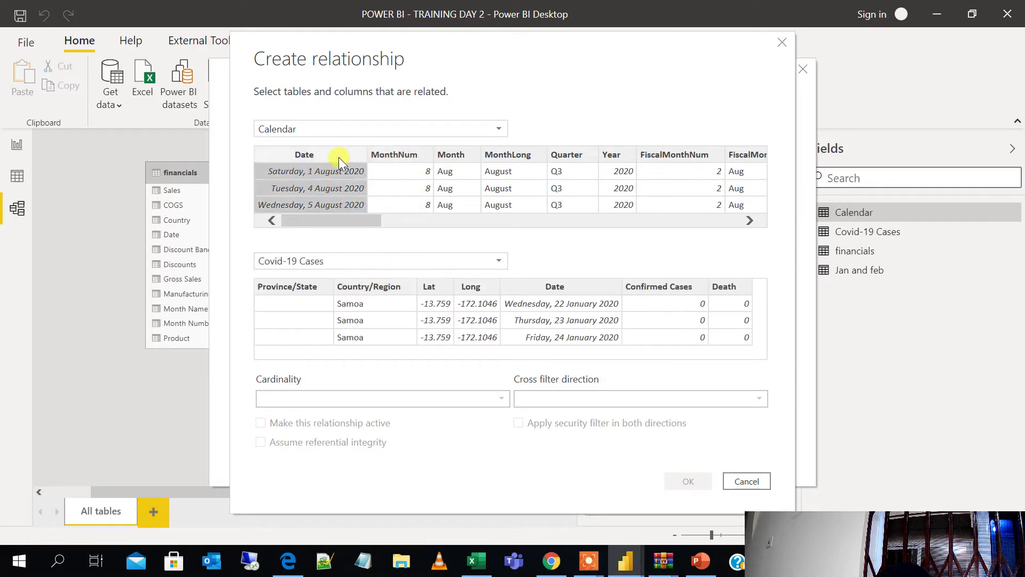
left_click(580, 295)
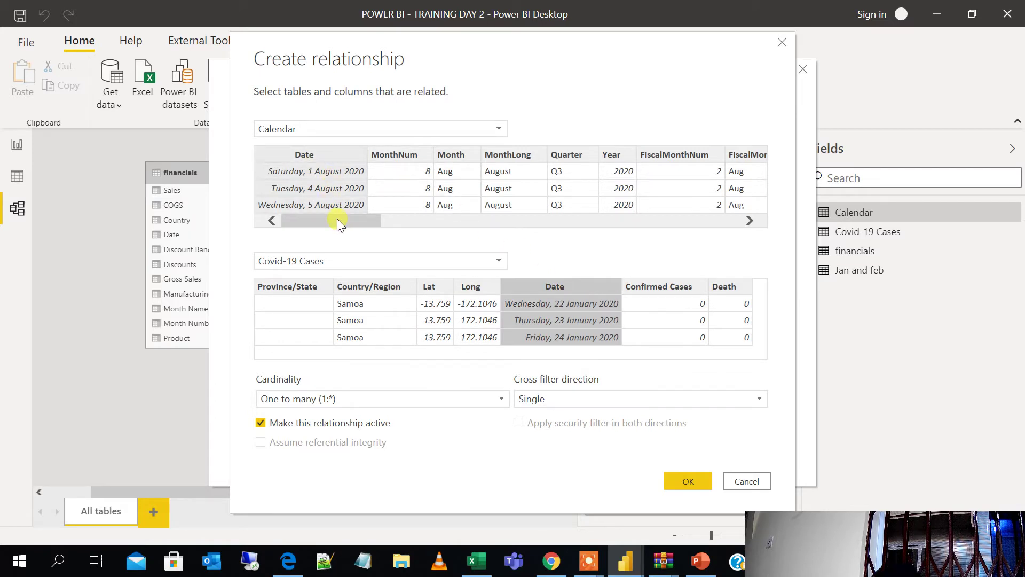
left_click_drag(337, 219, 286, 243)
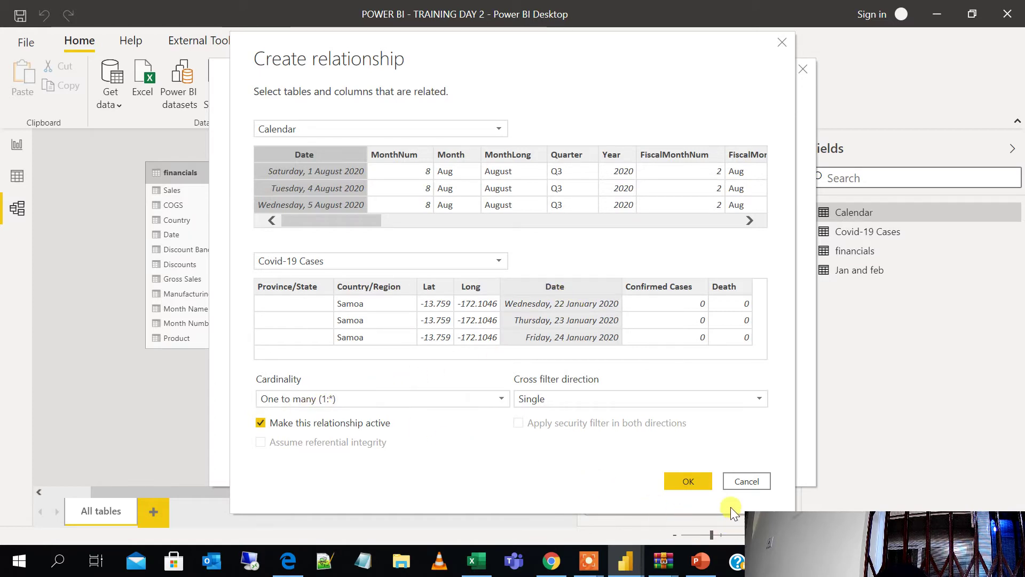
left_click(696, 478)
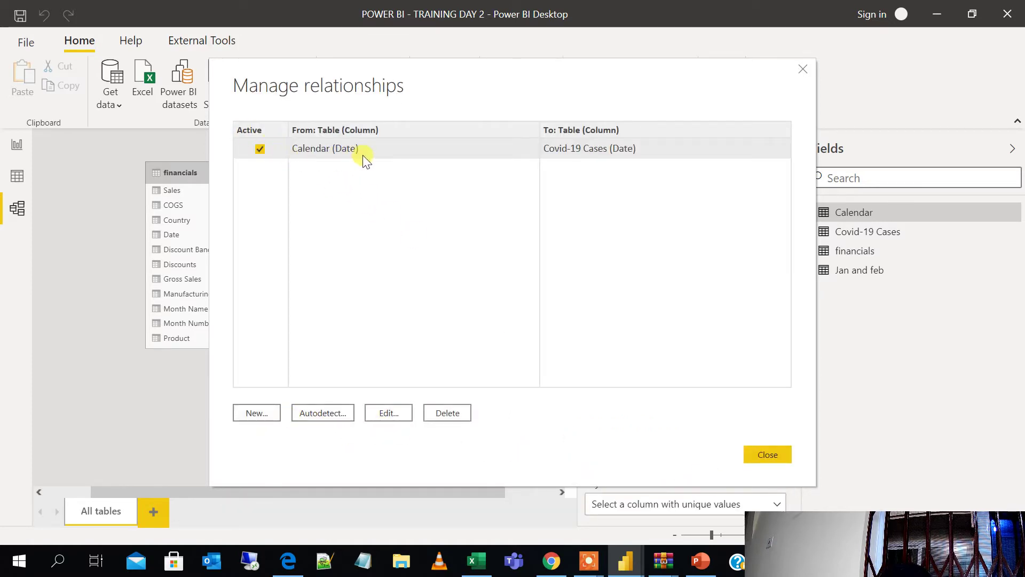
left_click(767, 453)
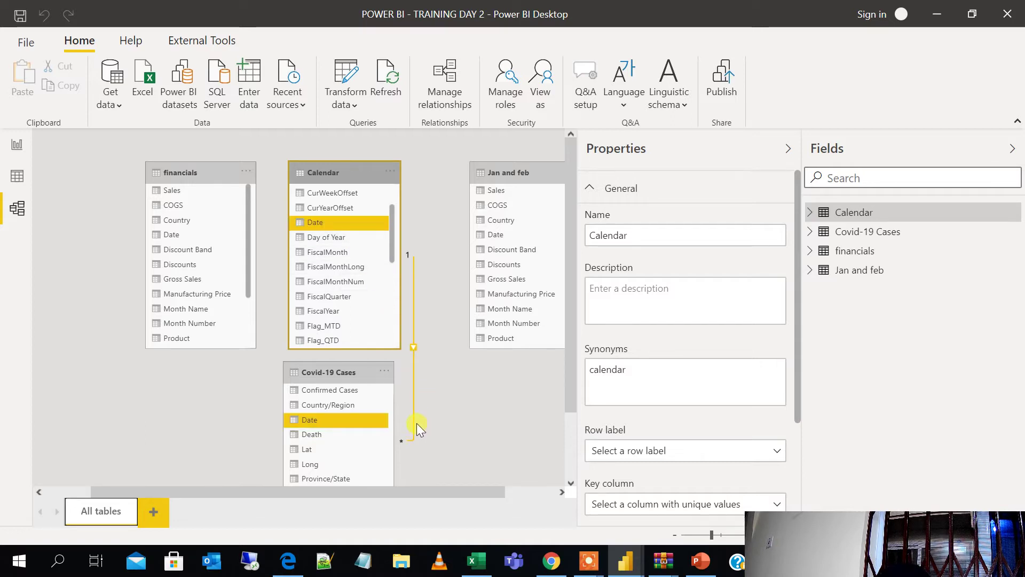
Step: Delete the relationship between Calendar and Covid-19 Cases and recreate it in the model diagram by linking their Date columns
right_click(412, 349)
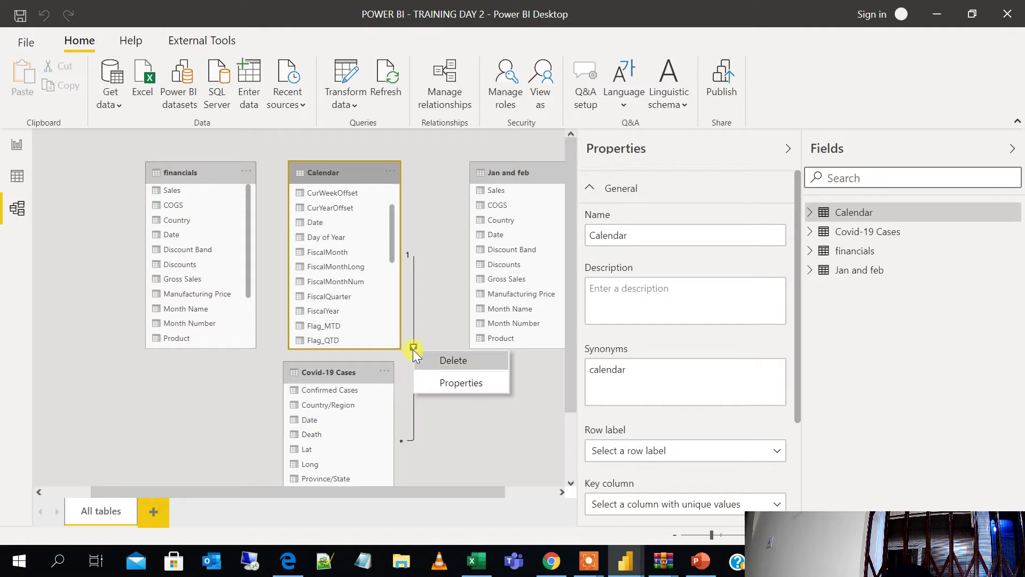
left_click(452, 360)
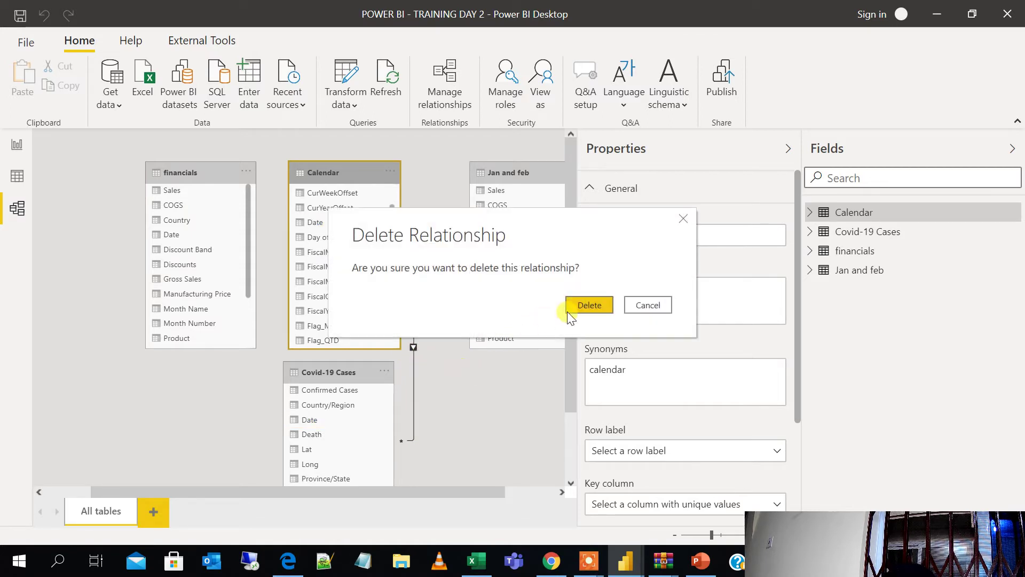
left_click(575, 306)
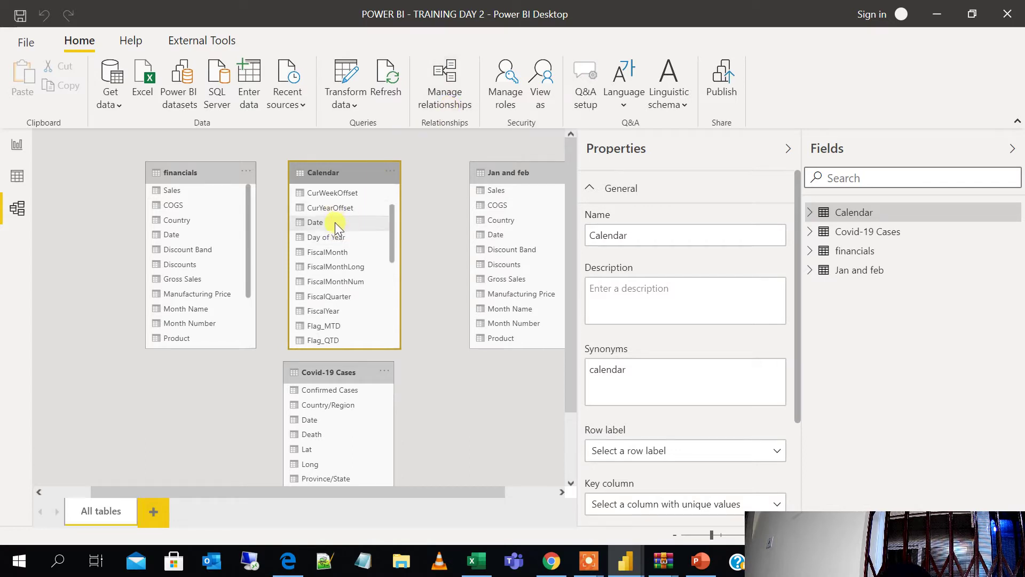
left_click_drag(335, 222, 321, 422)
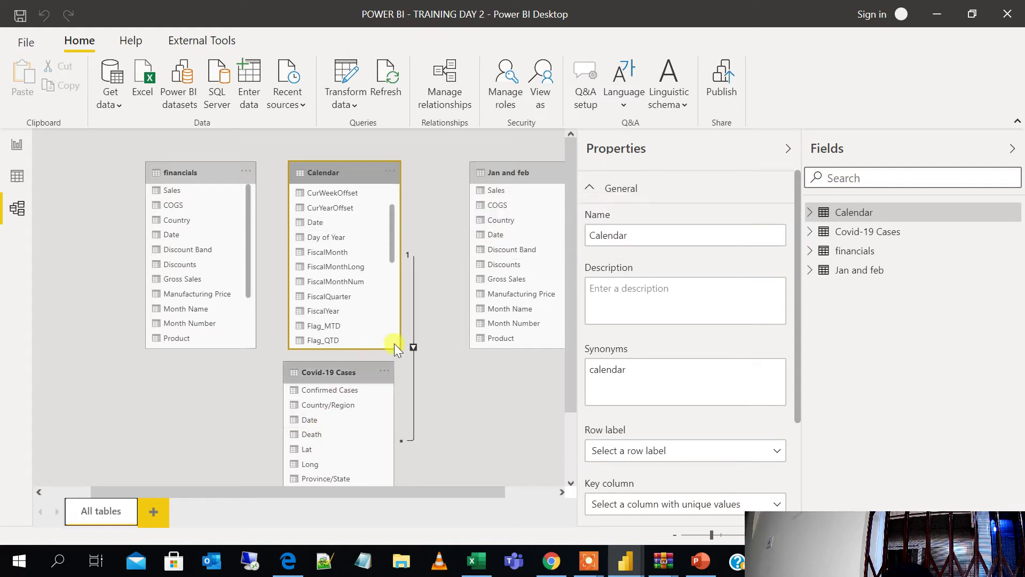
mouse_move(408, 349)
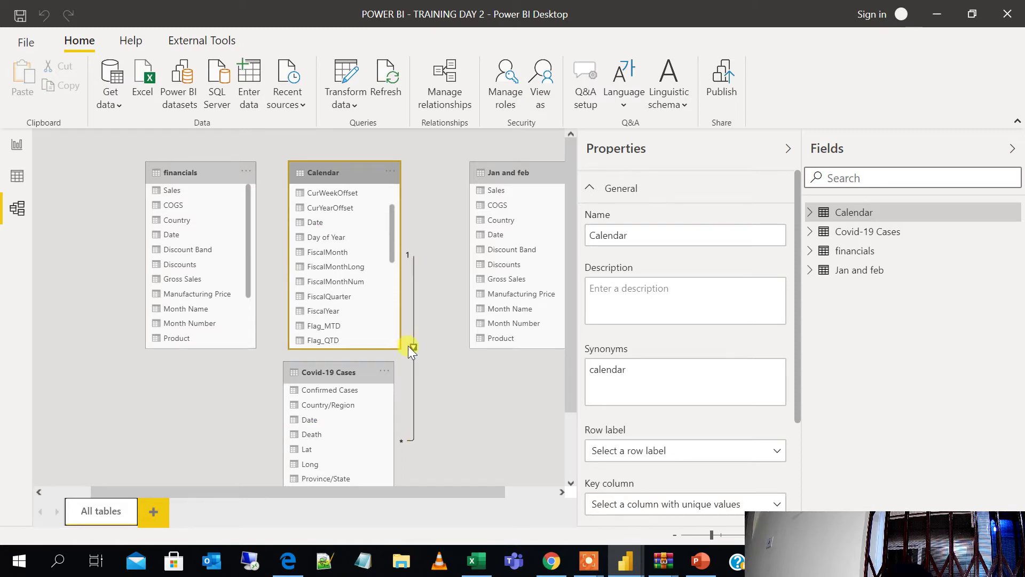
Step: Enlarge the Confirmed Cases by Weekday line chart on Page 3 and set its Y axis to start at 0
left_click(13, 148)
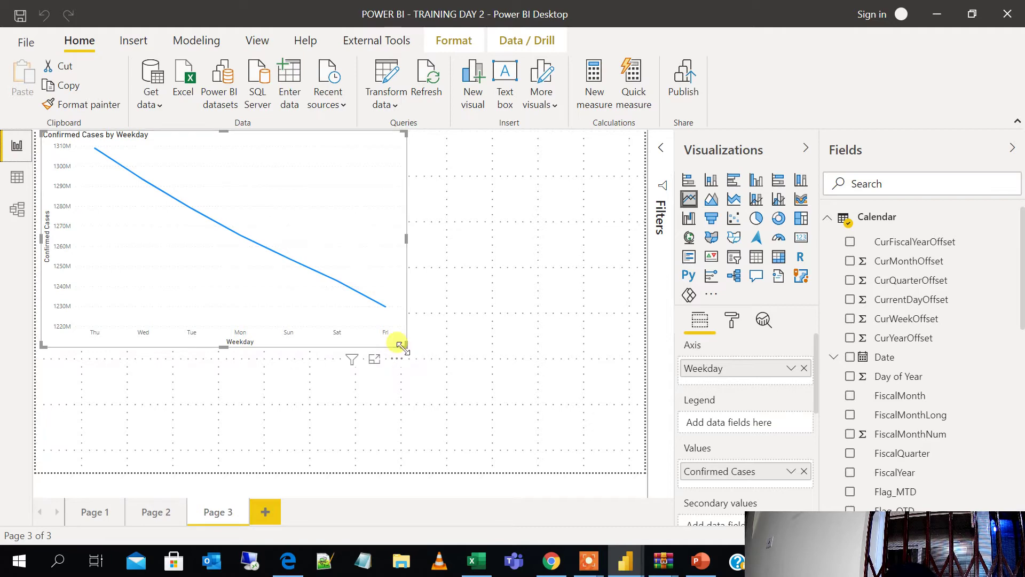
left_click_drag(406, 346, 500, 431)
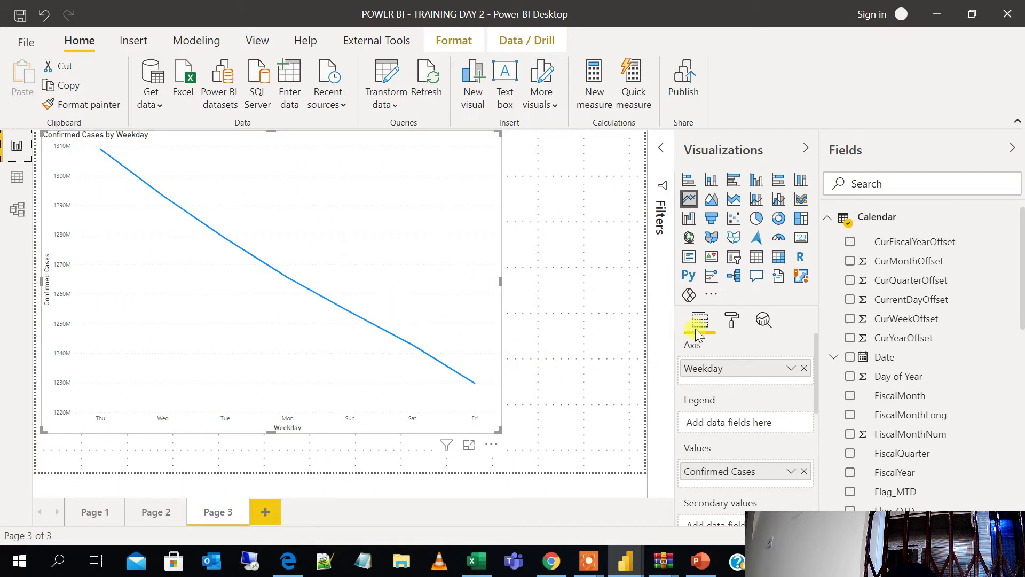
left_click(731, 322)
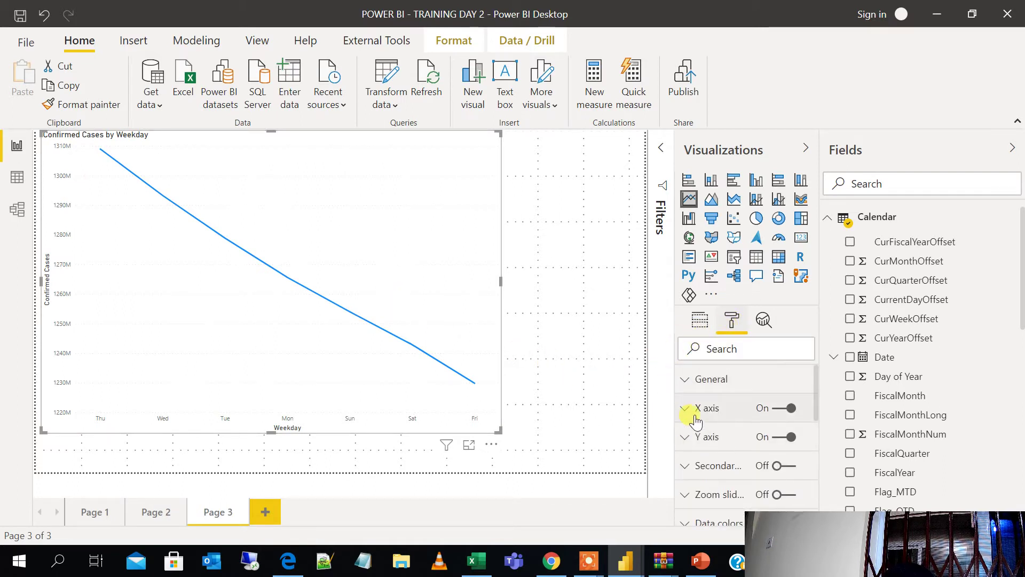
left_click(679, 447)
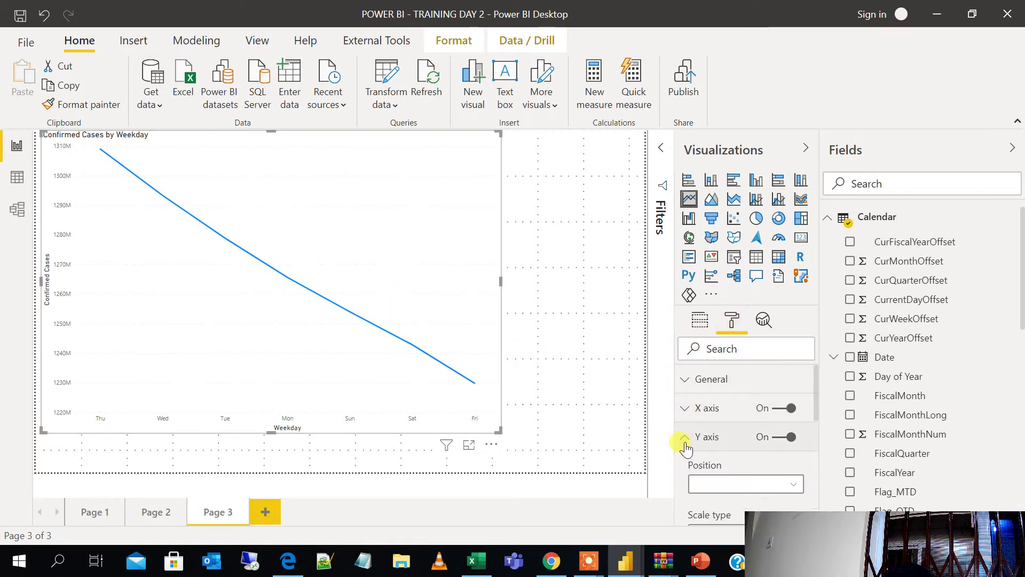
scroll(686, 481, "down", 1)
scroll(689, 499, "down", 3)
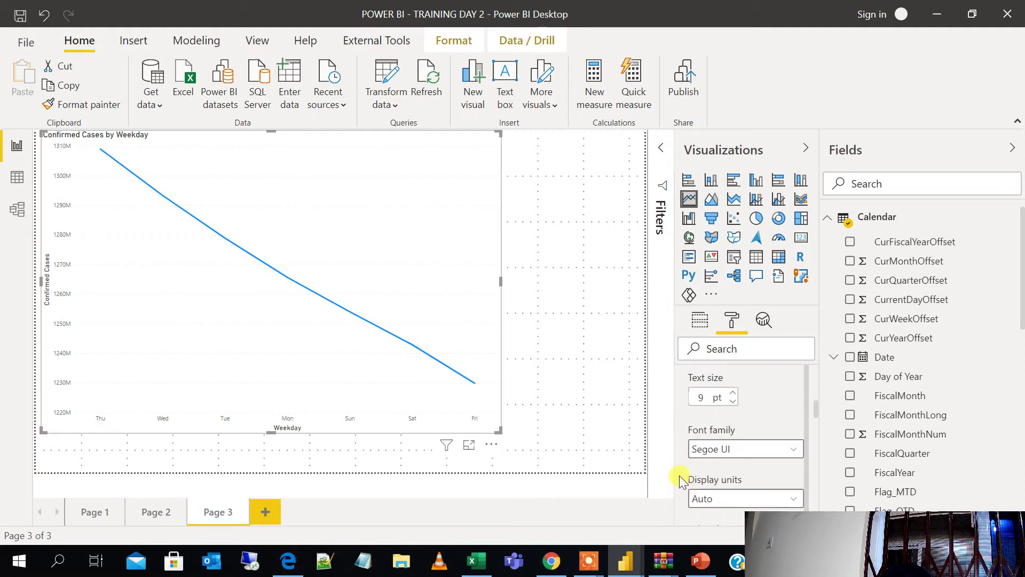
scroll(681, 480, "up", 3)
scroll(680, 529, "down", 3)
scroll(687, 453, "up", 2)
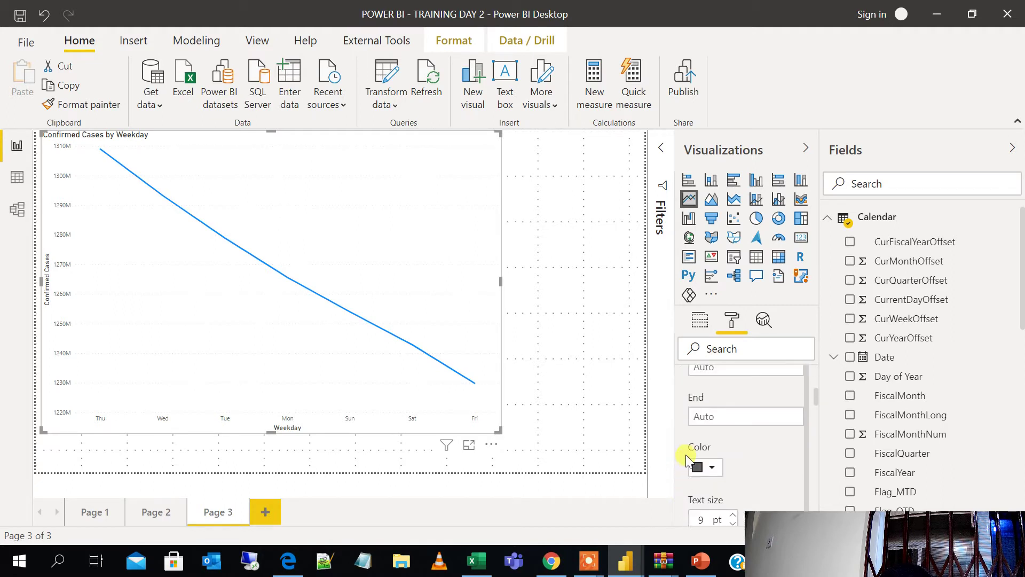
left_click(699, 455)
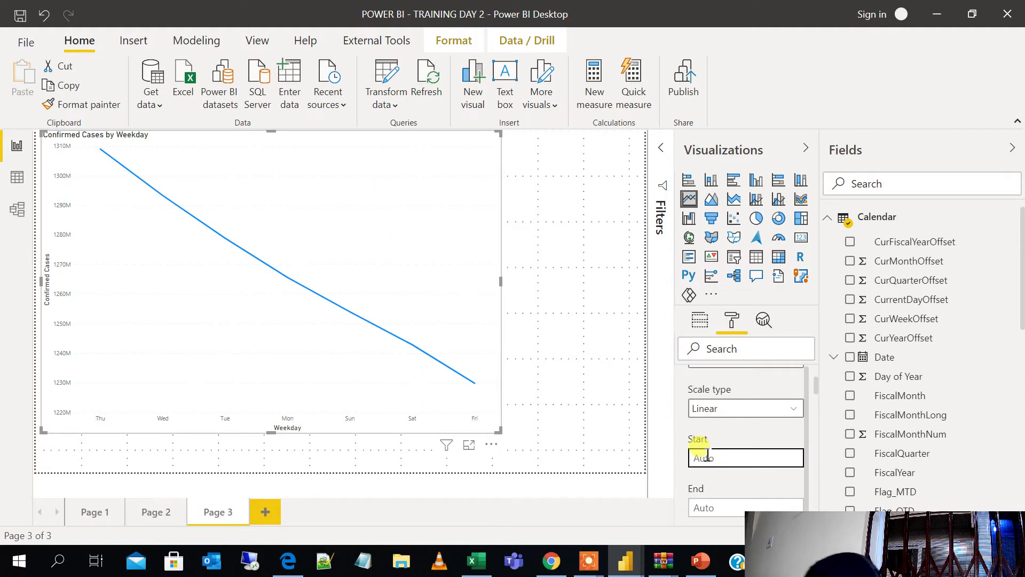
type("0")
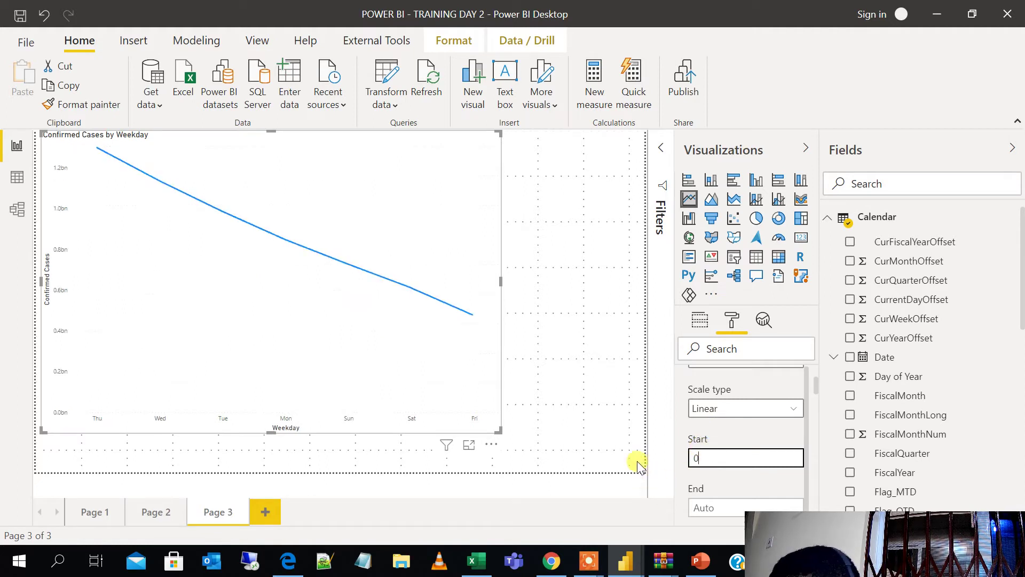
left_click(539, 398)
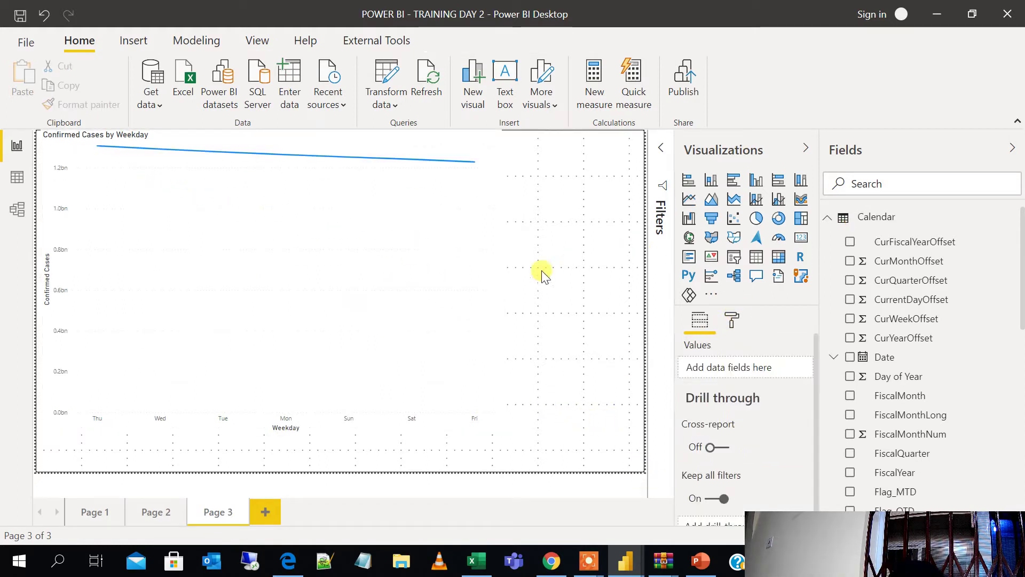
Step: Convert the weekday line chart to a clustered column chart, then widen it and inset its upper-left corner on the page
left_click(491, 407)
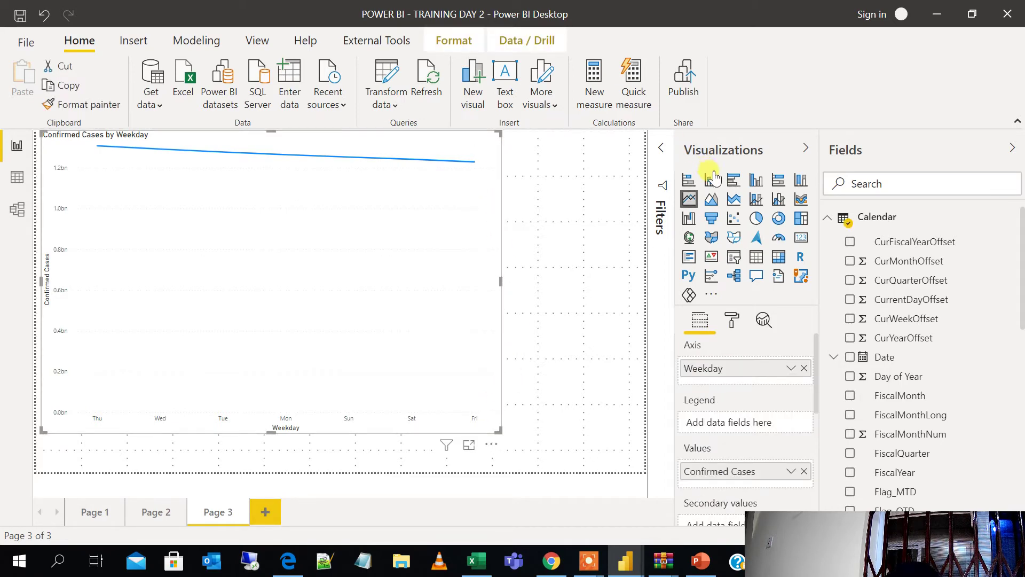
left_click(757, 185)
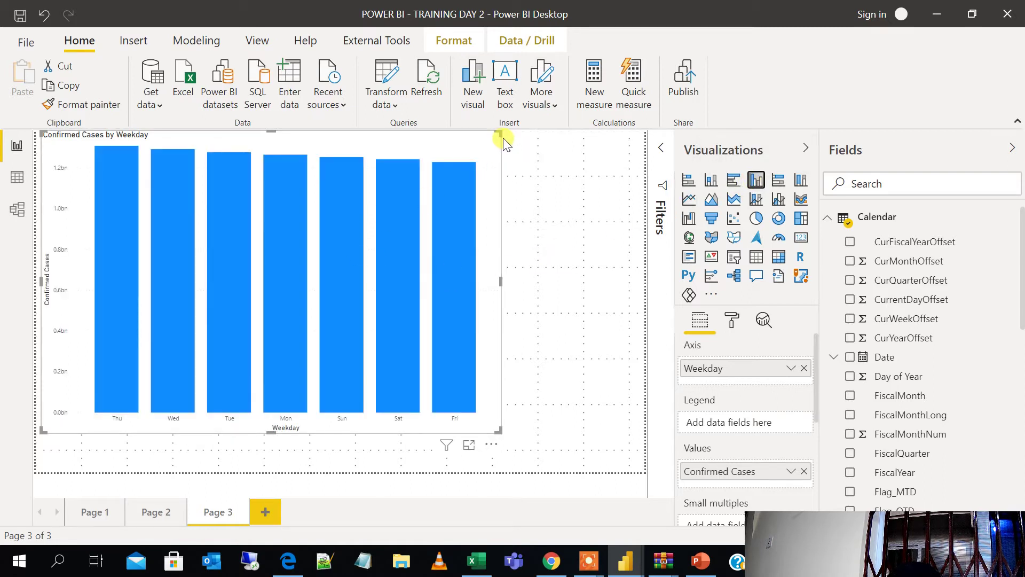
left_click_drag(502, 138, 576, 163)
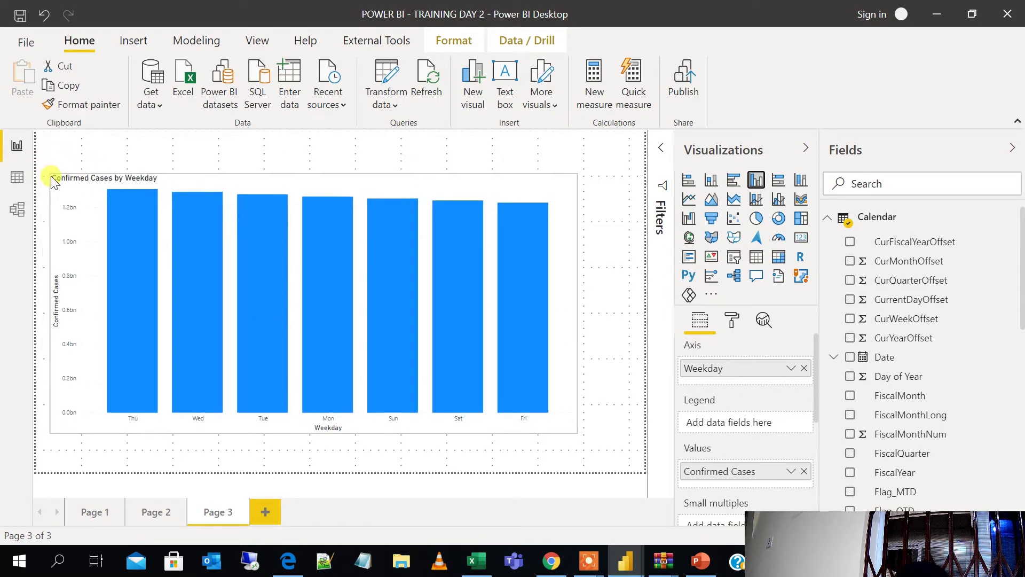
left_click_drag(42, 164, 53, 176)
Step: In the model diagram, move the financials and Jan and feb tables farther away from the Calendar table
left_click(17, 210)
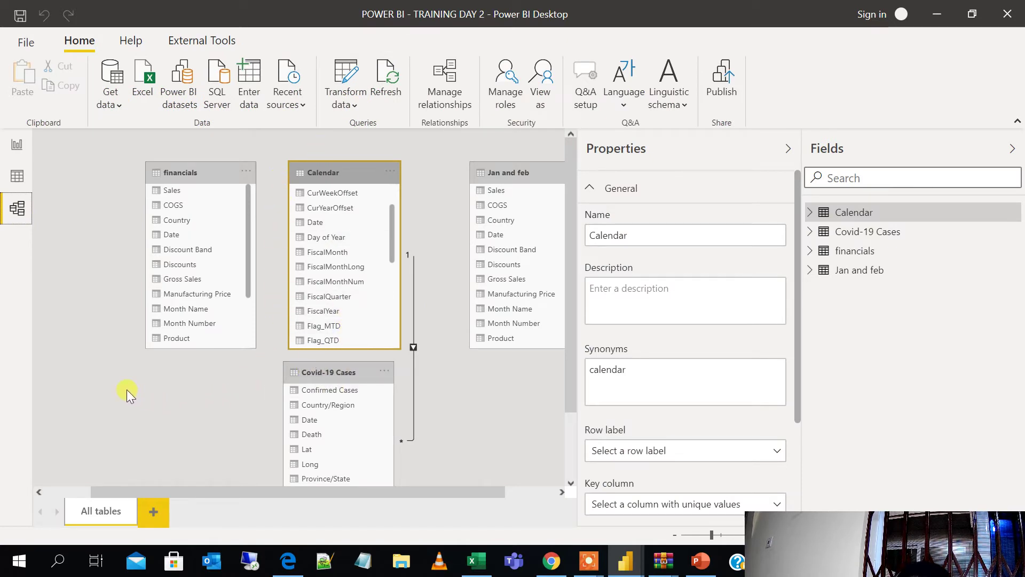
left_click_drag(206, 171, 143, 160)
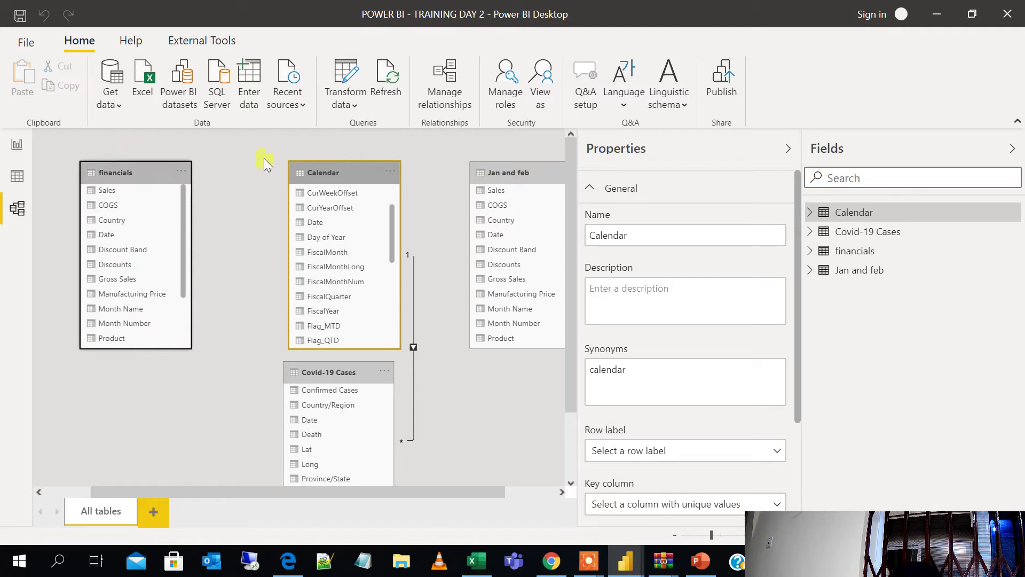
left_click_drag(508, 168, 521, 170)
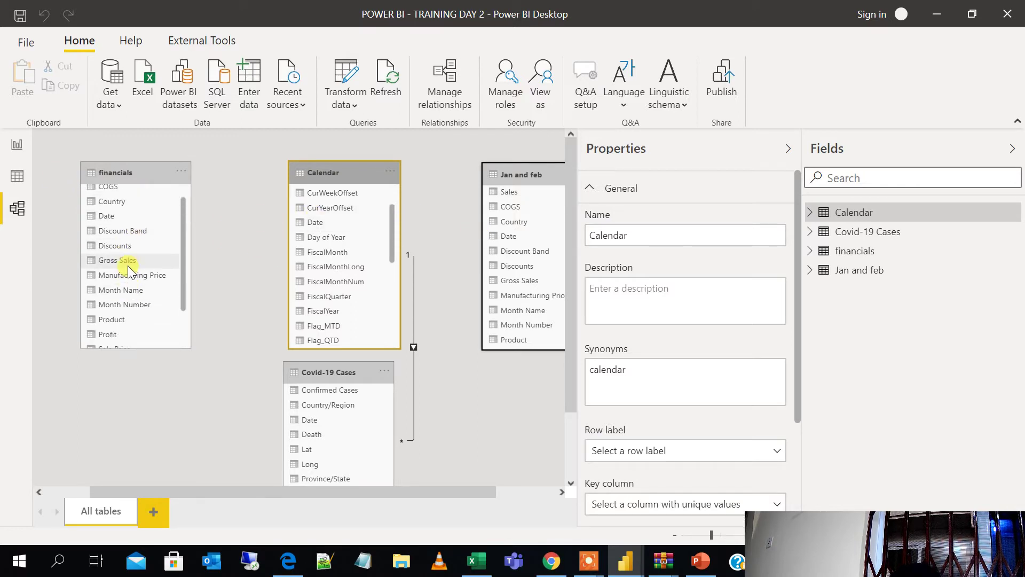
left_click(110, 235)
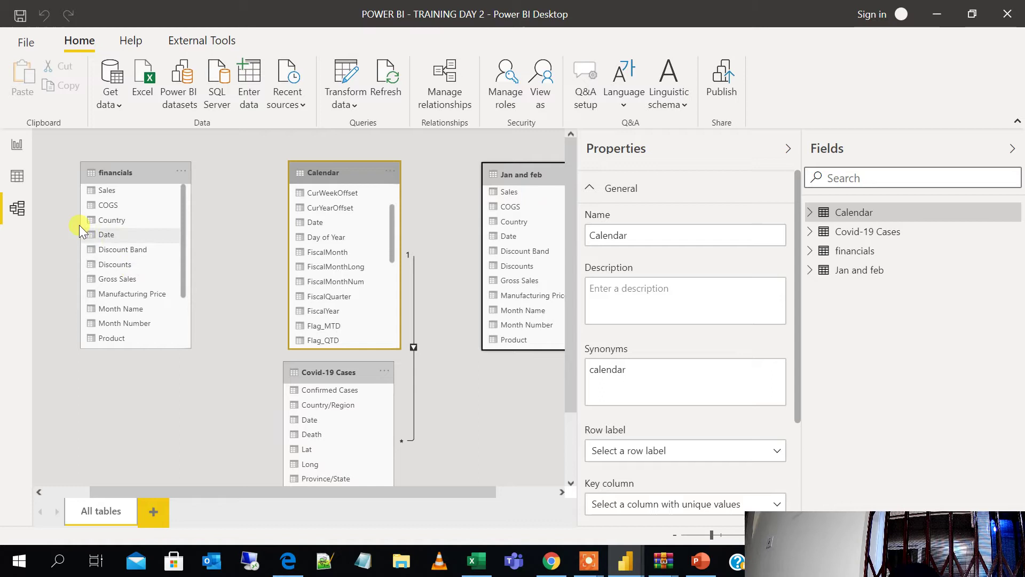
Step: Examine the data rows of the Calendar and financials tables, including the financials columns for dates
left_click(7, 181)
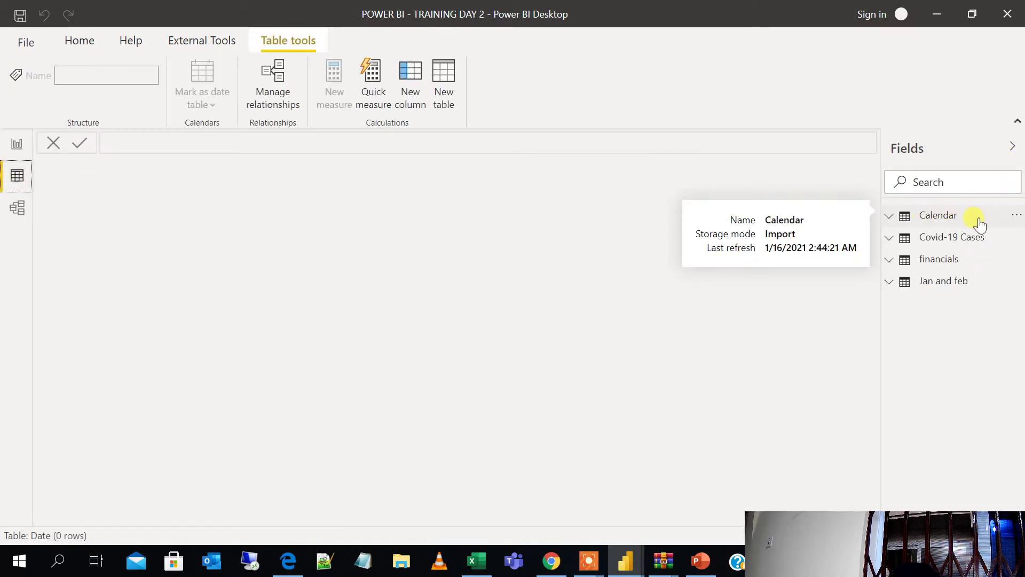
double_click(953, 219)
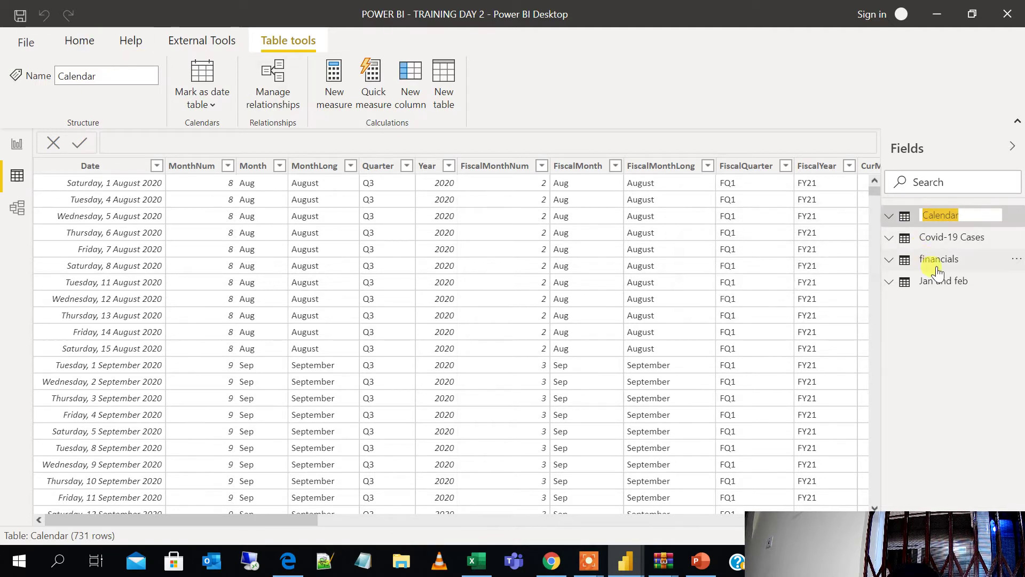
left_click(913, 265)
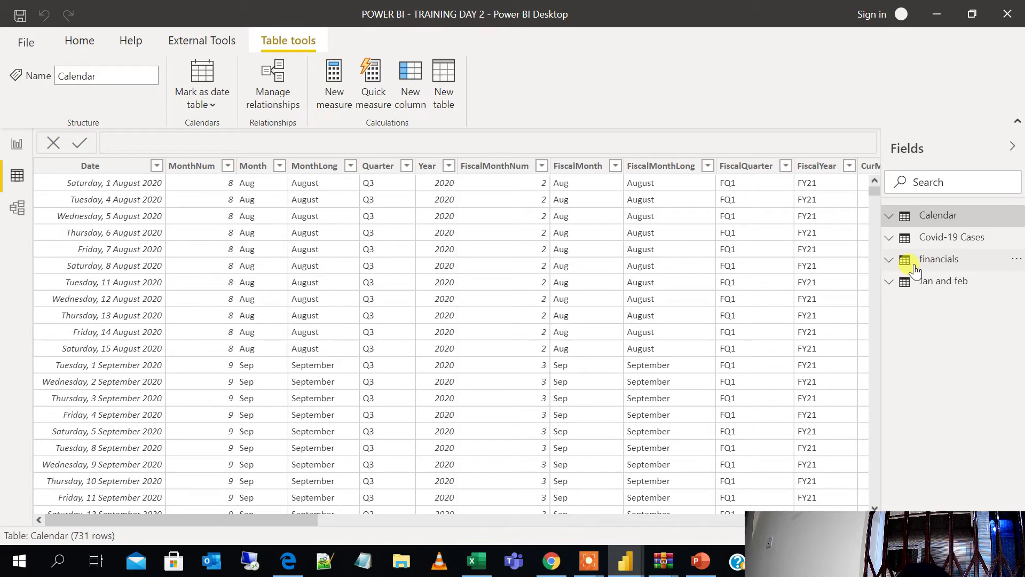
left_click(914, 267)
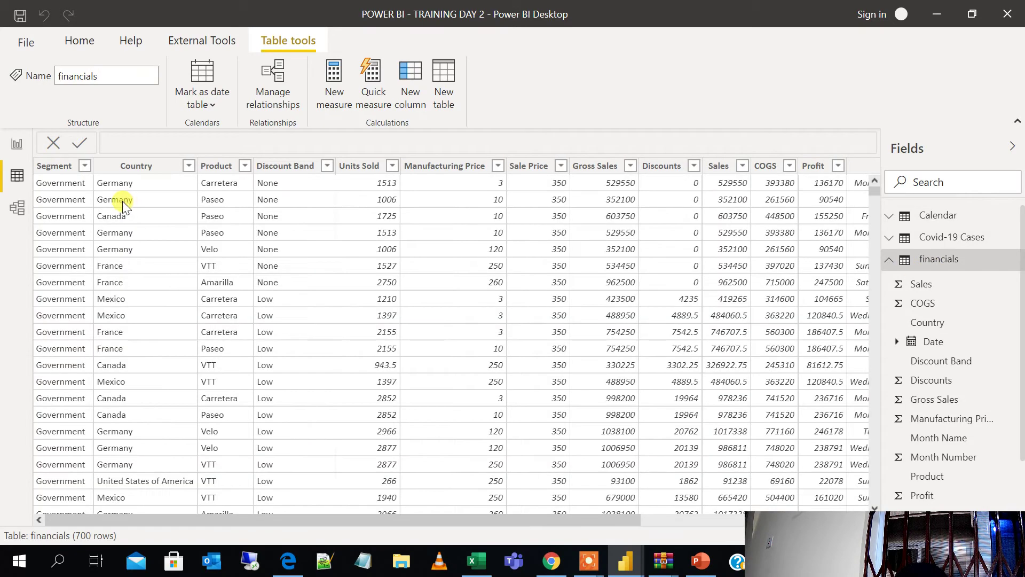
left_click_drag(419, 521, 80, 555)
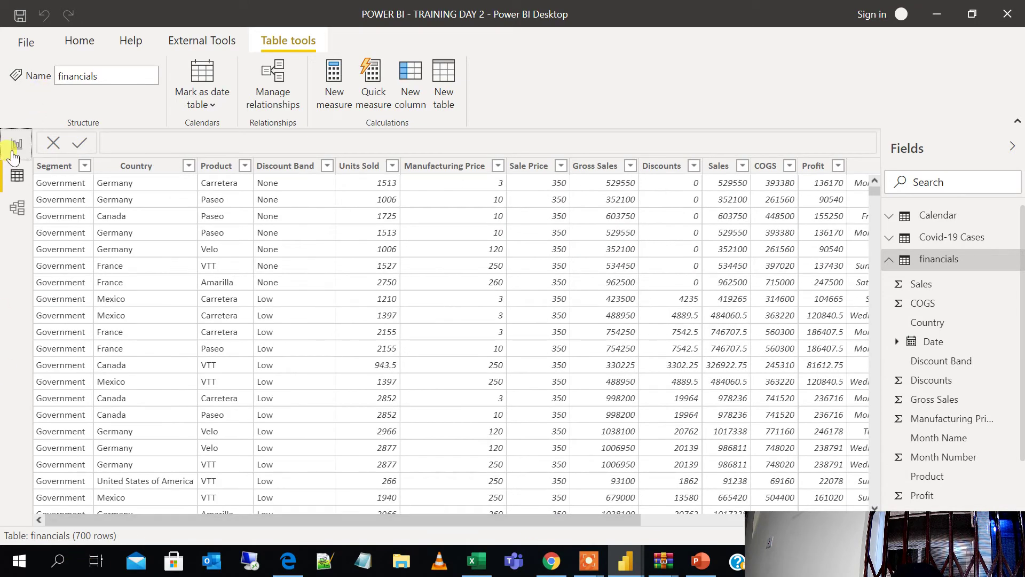
Step: Return to the report page and open the Power Query Editor to edit the report's queries
left_click(12, 152)
left_click(381, 105)
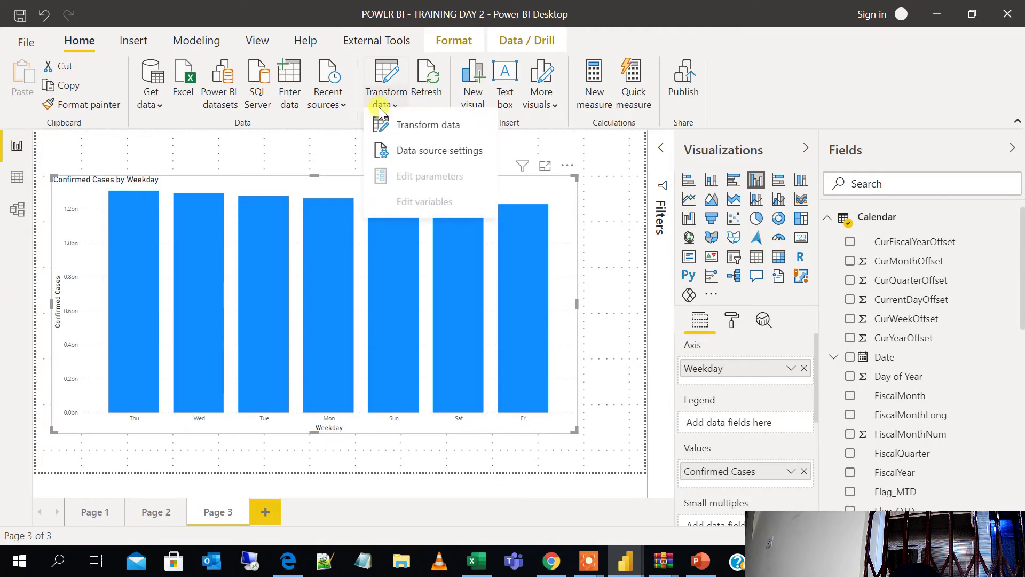
left_click(418, 130)
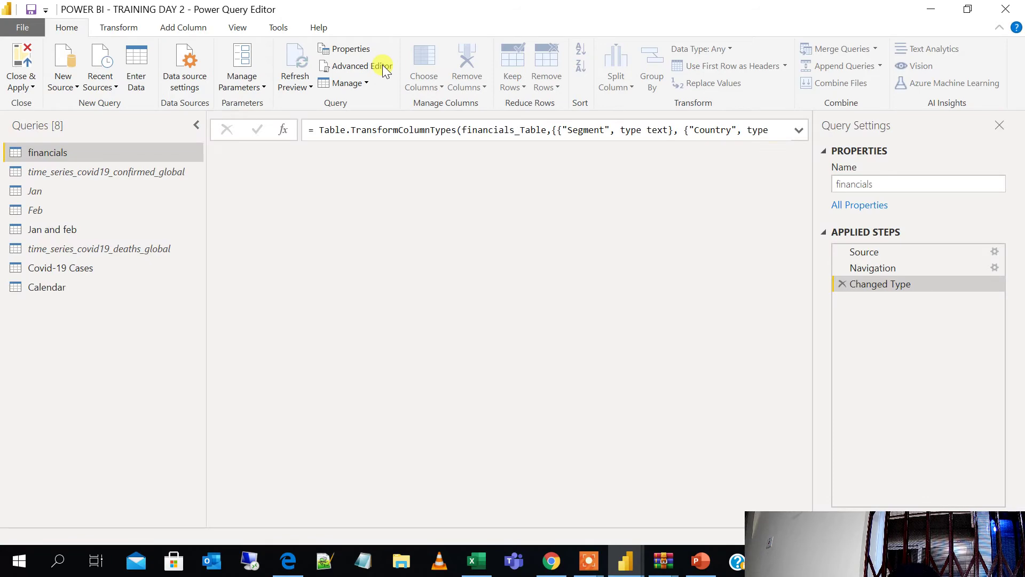
left_click(382, 65)
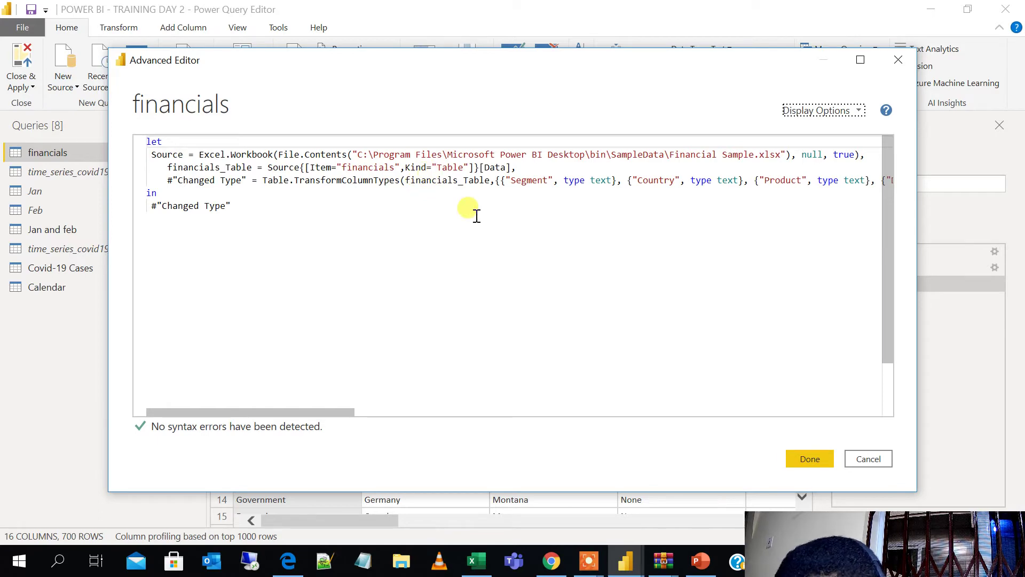
left_click(29, 298)
left_click(883, 463)
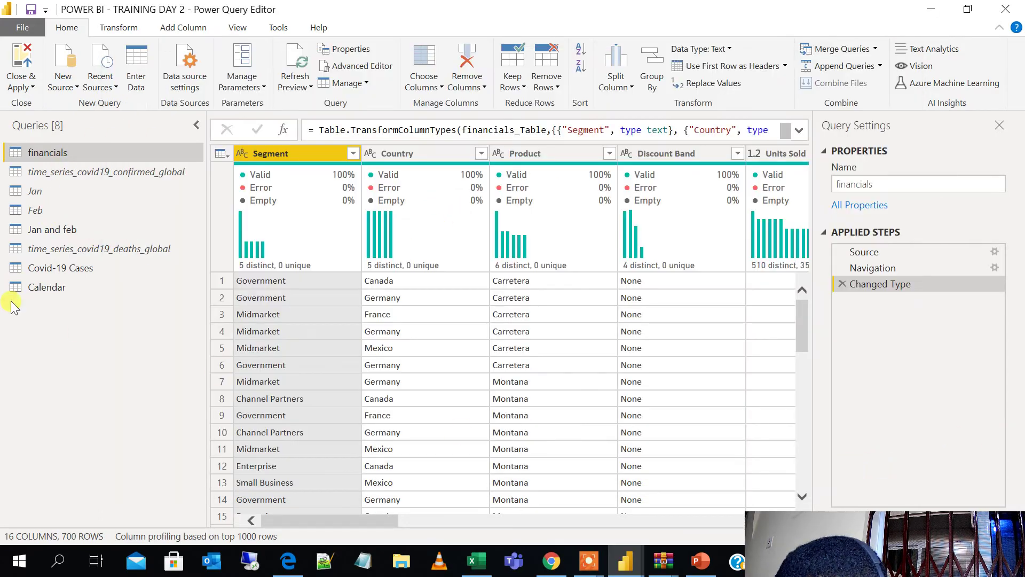
Step: Change the Calendar query's StartDate to #date(2013, 1, 1) in its M code and accept the edit
left_click(56, 291)
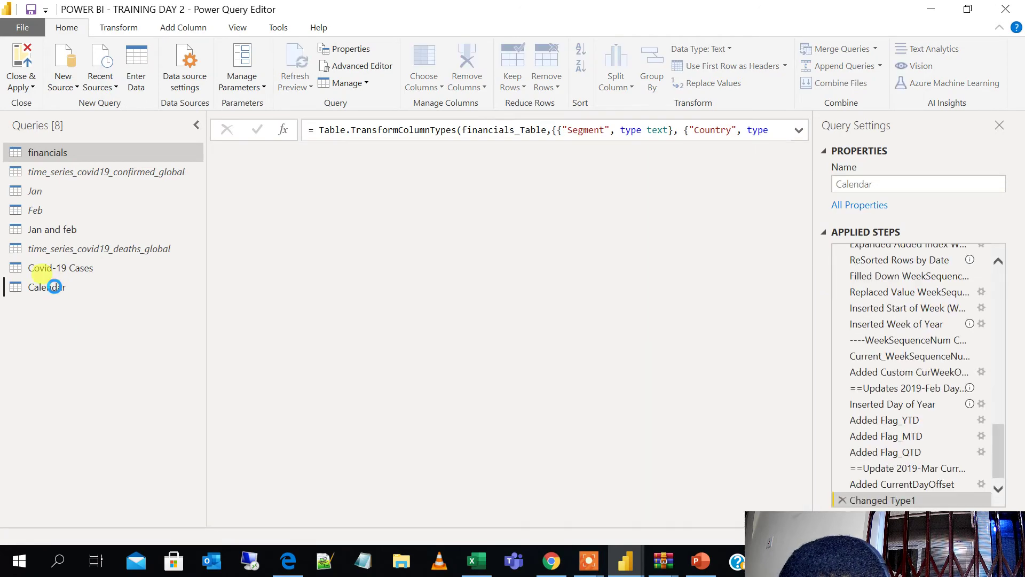
left_click(356, 74)
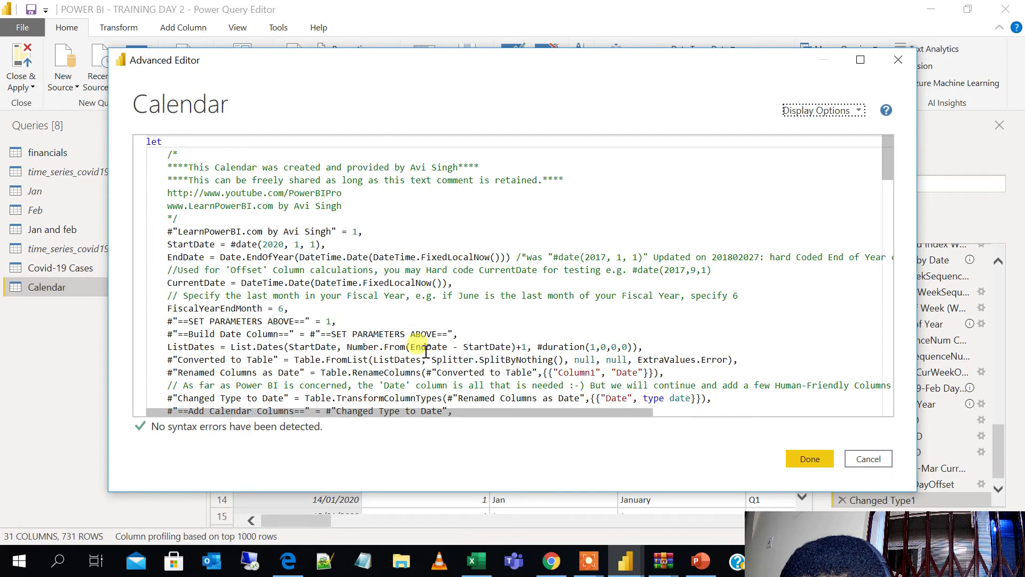
left_click(284, 245)
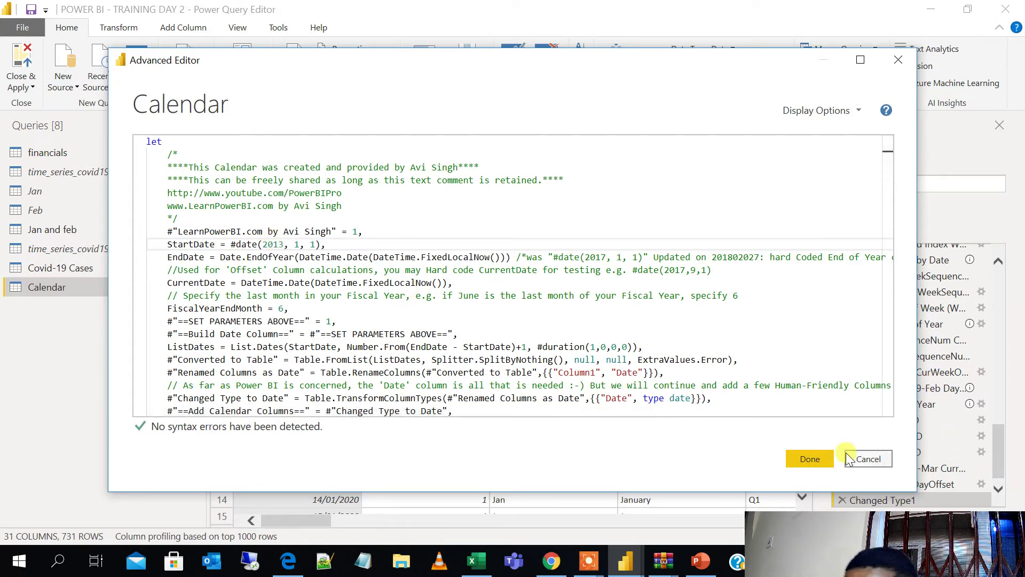
left_click(817, 460)
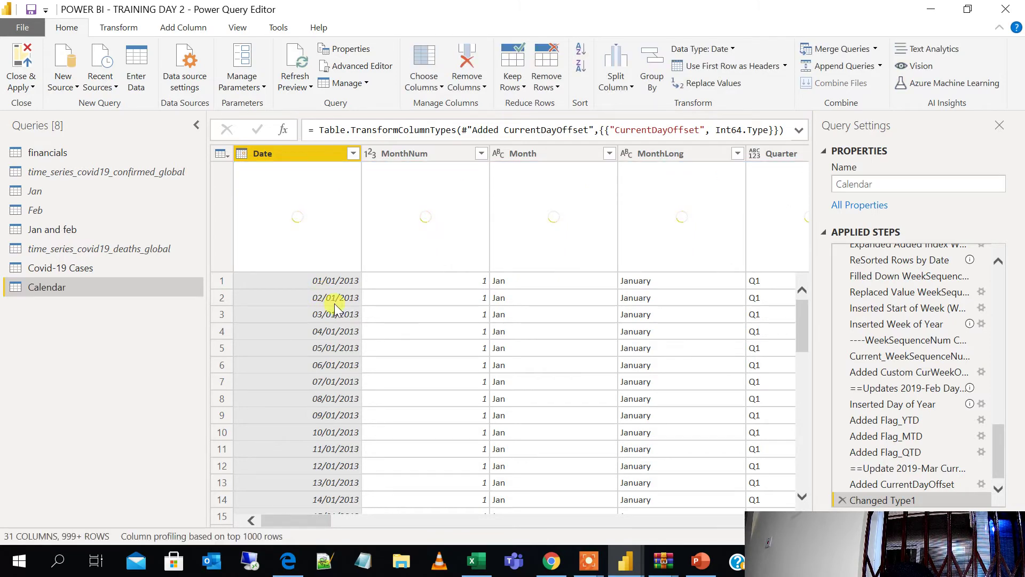
left_click(22, 86)
left_click(88, 233)
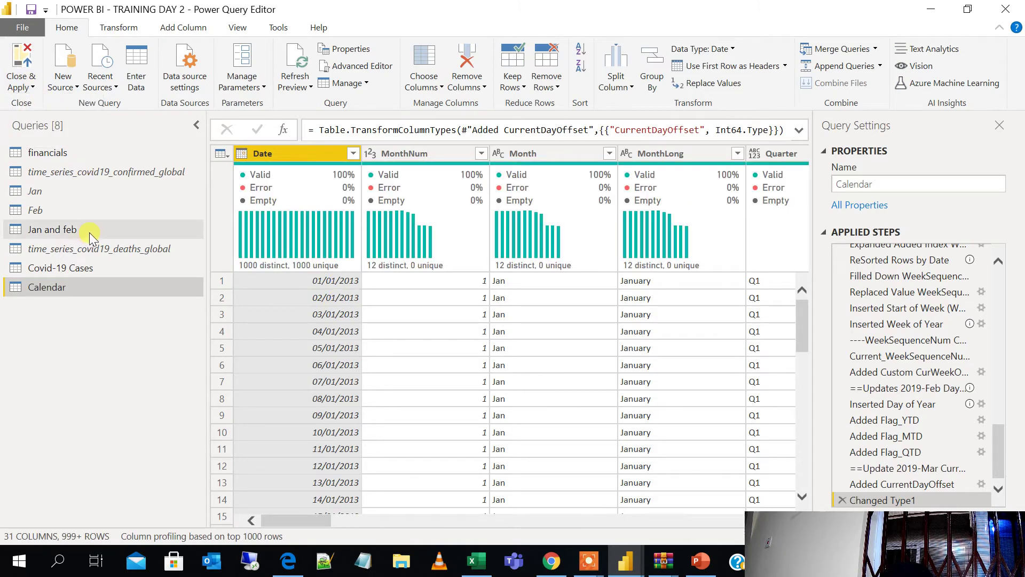
Step: Check the dates in the financials query's Date column, and close and apply the query changes to the report
left_click(95, 150)
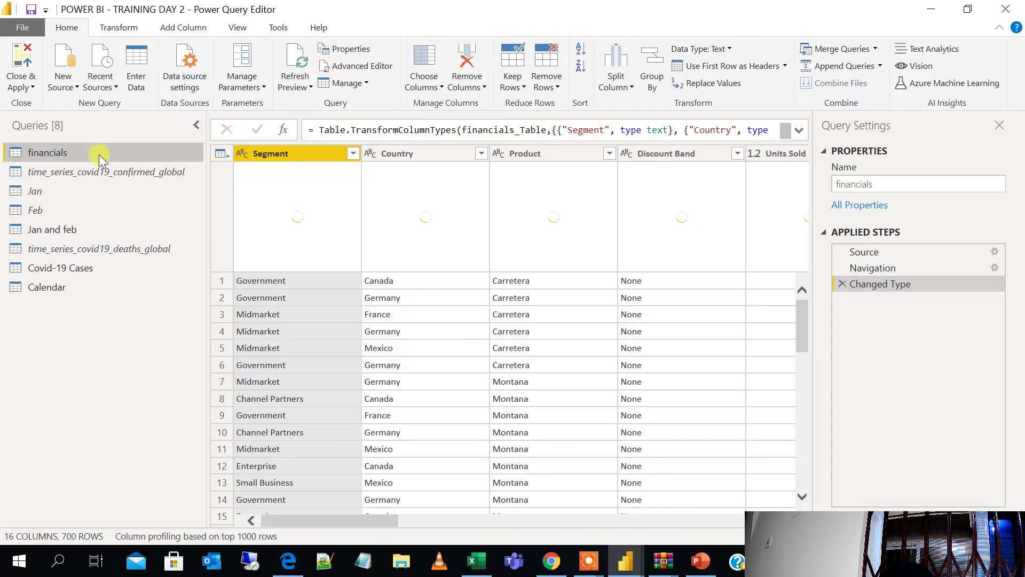
left_click_drag(370, 527, 662, 509)
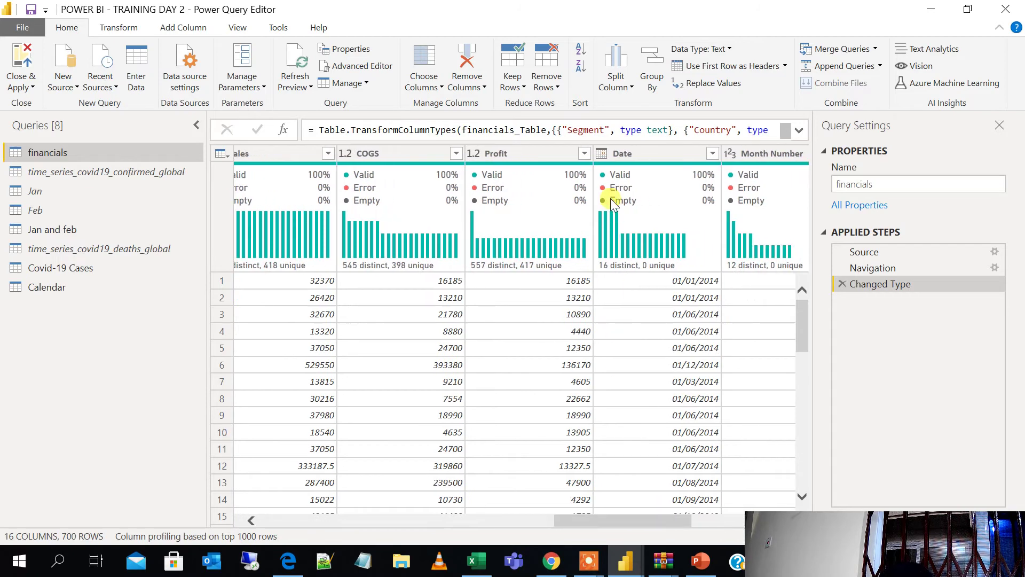
scroll(675, 283, "down", 12)
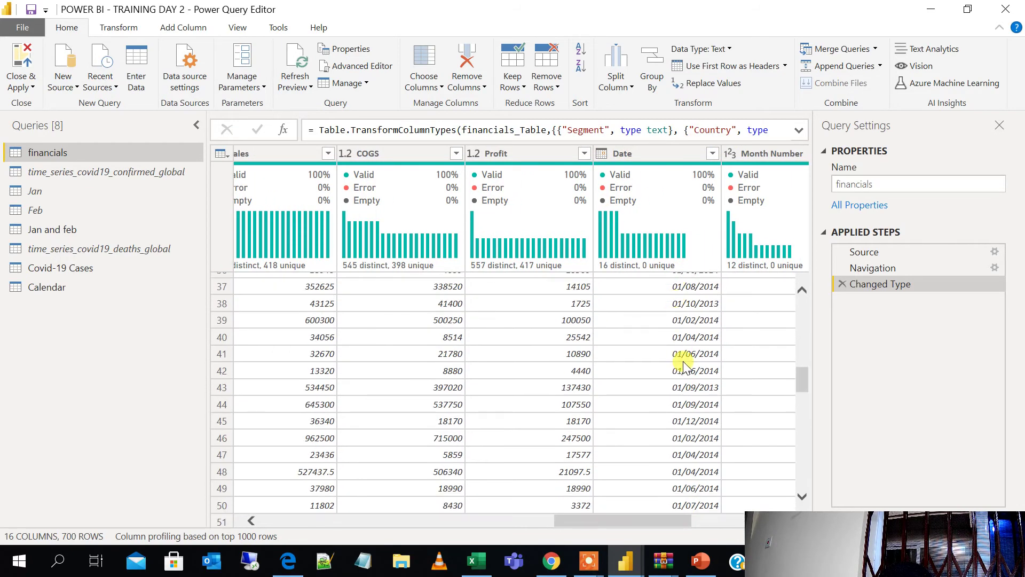
scroll(683, 363, "up", 7)
left_click(21, 84)
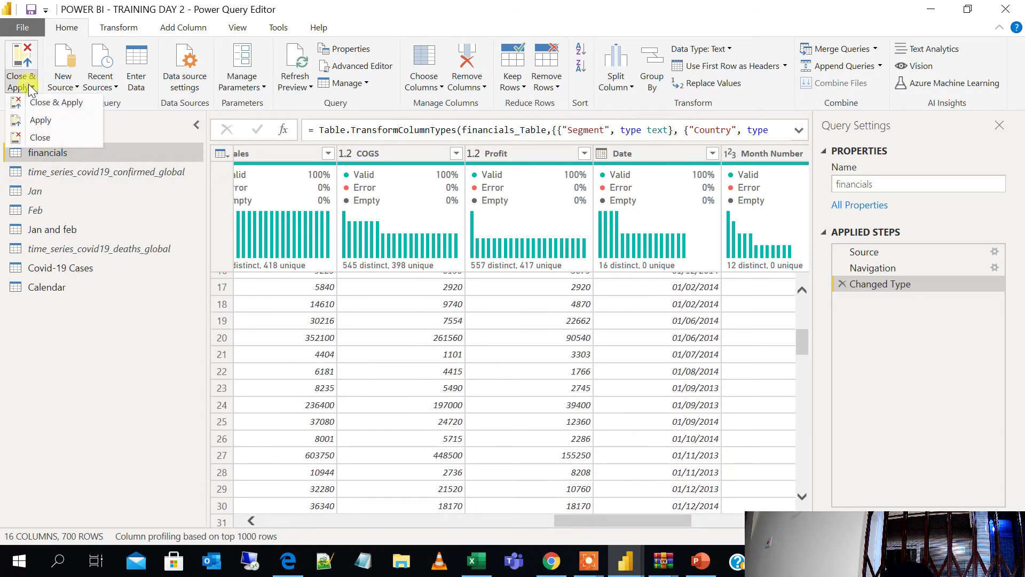
left_click(57, 104)
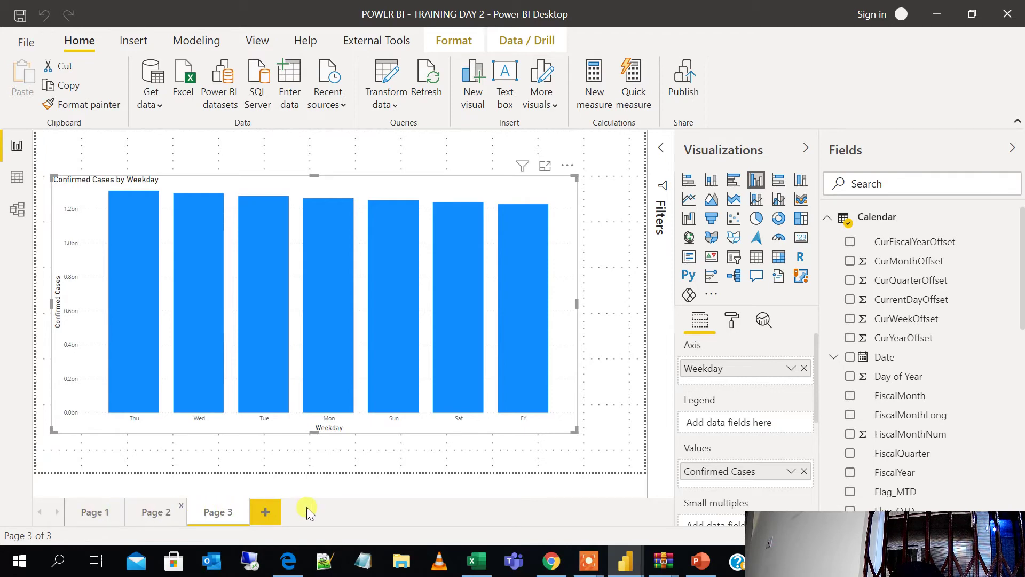
Step: Add a fourth report page, and relate the Calendar table's Date field to the financials table's Date field in the model diagram
left_click(258, 511)
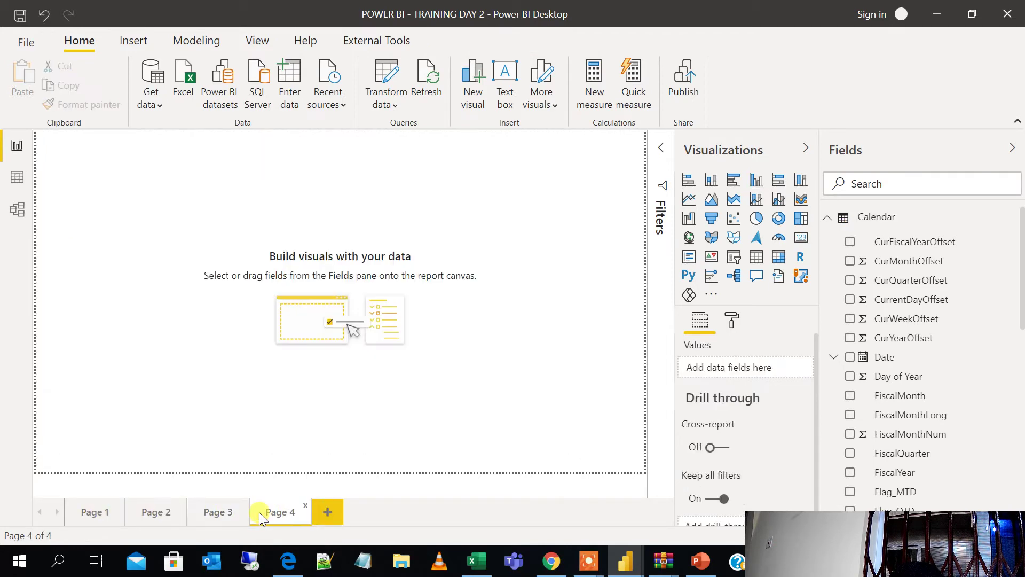
left_click(87, 511)
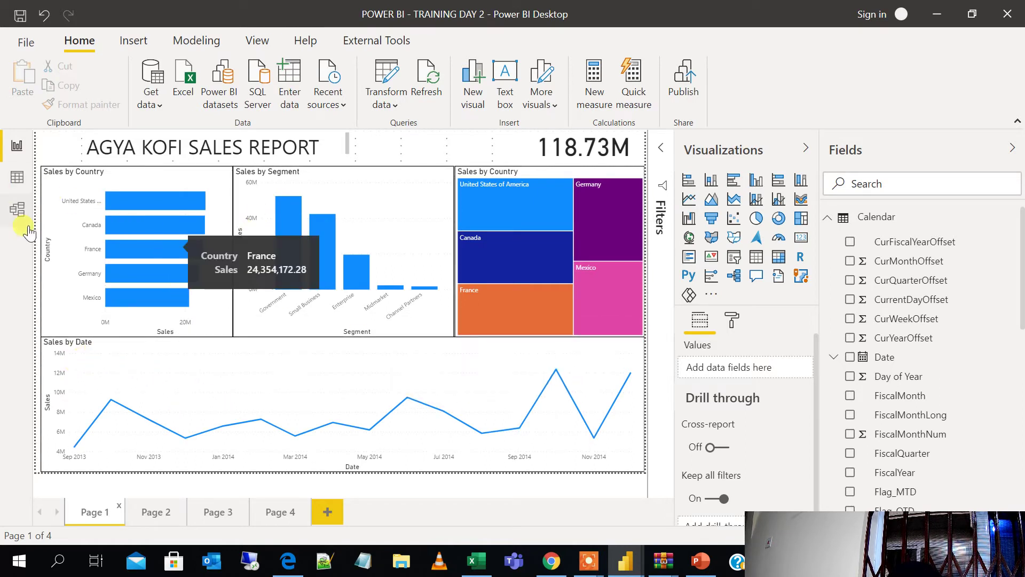
left_click(17, 209)
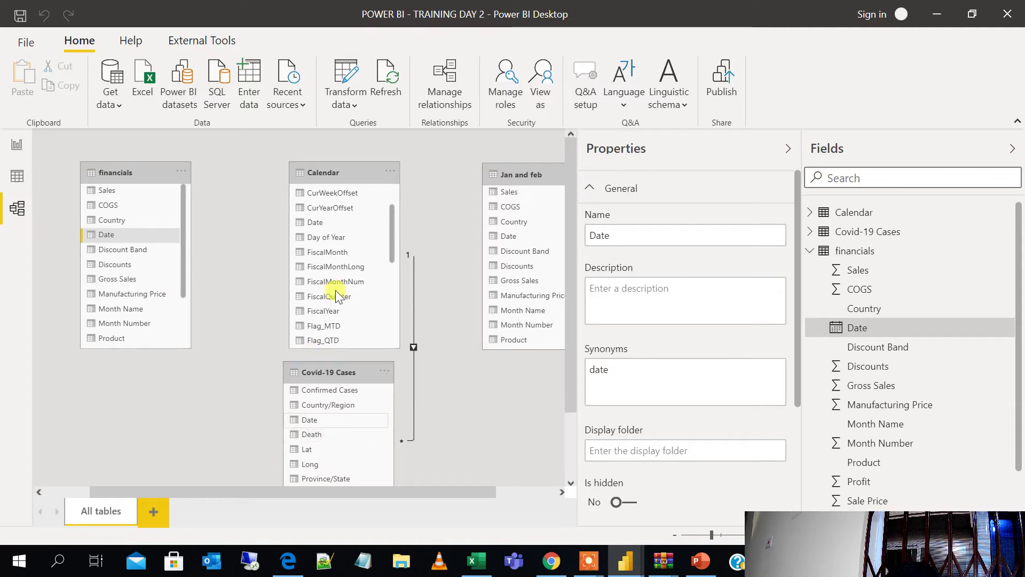
left_click_drag(322, 223, 158, 237)
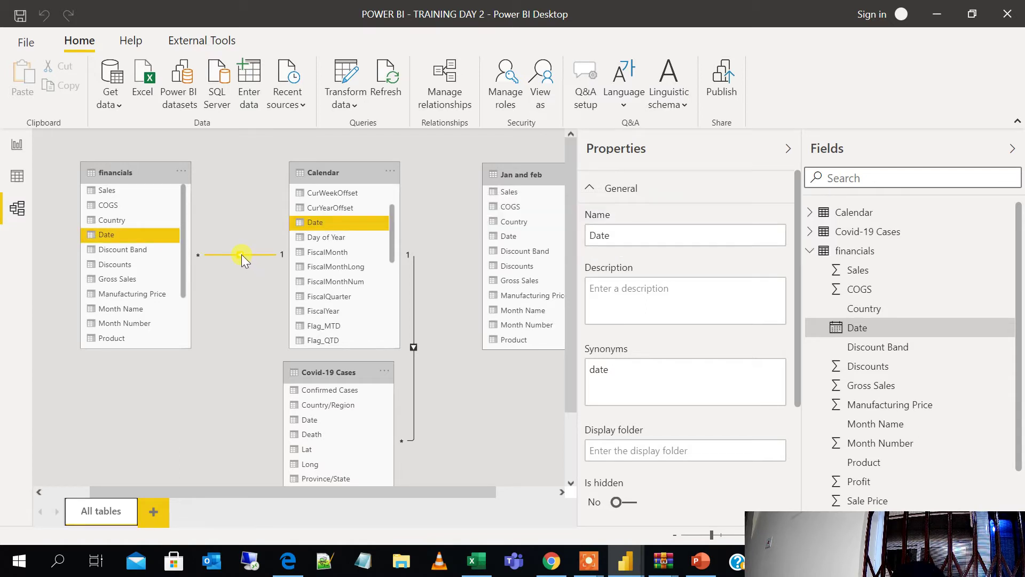
Step: On Page 1 of the report, narrow the Sales by Date line chart to free space beneath the Sales by Country bar chart
left_click(13, 156)
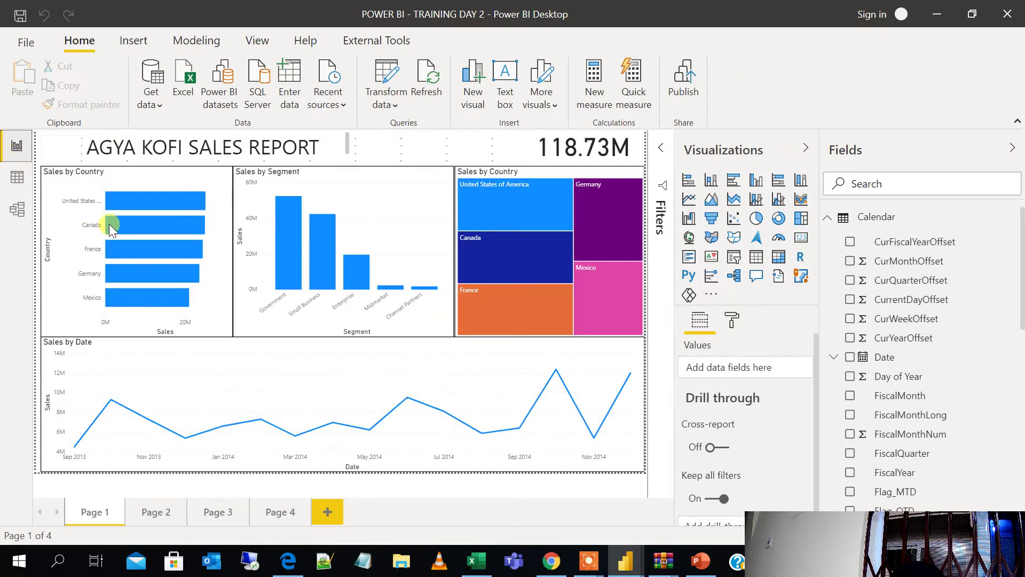
left_click(55, 345)
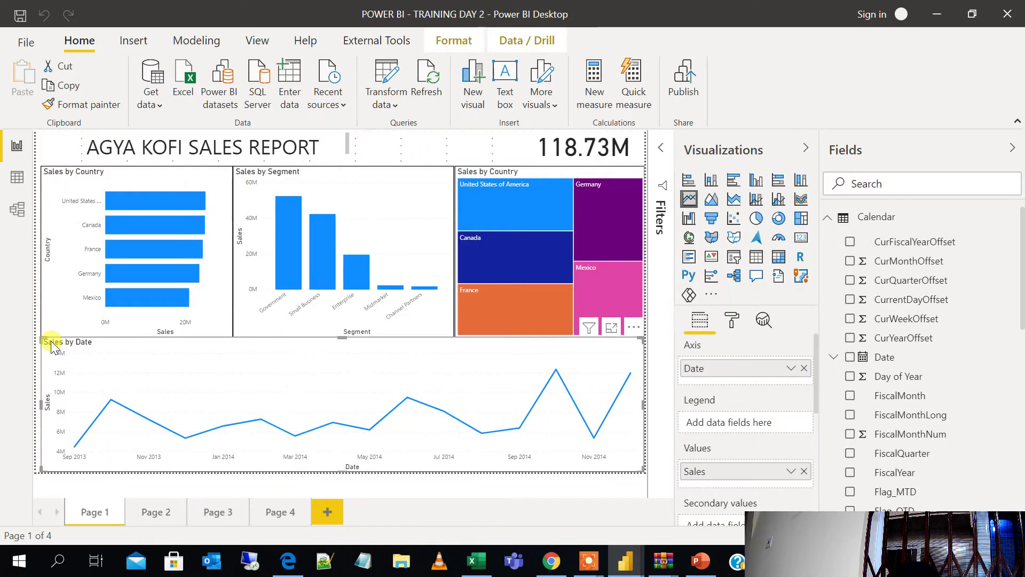
left_click_drag(52, 347, 272, 339)
left_click(235, 360)
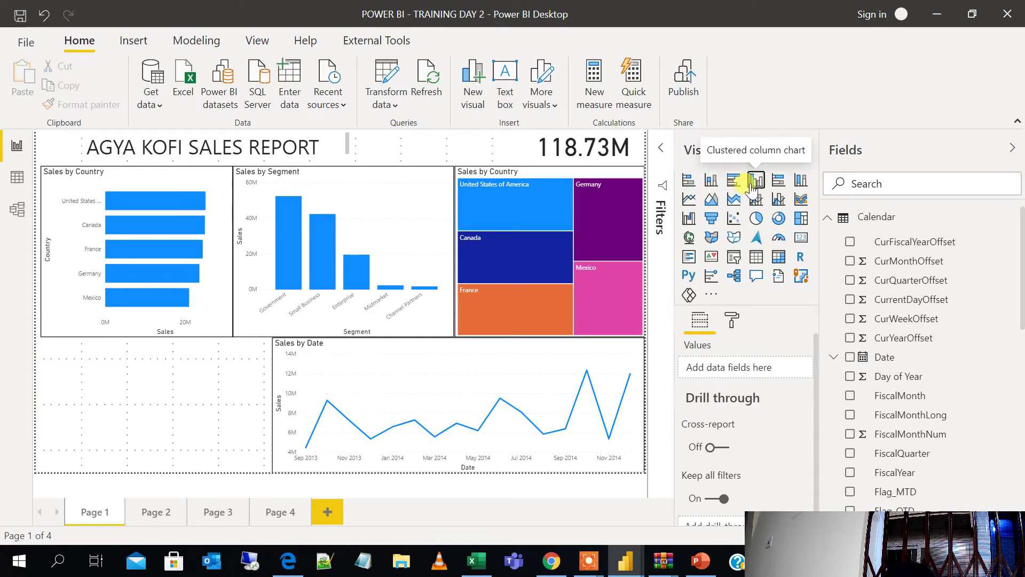
Step: Insert a clustered column chart in the space beside Sales by Date, with the Calendar table's Weekday field on its axis
left_click(754, 182)
left_click_drag(232, 469, 262, 469)
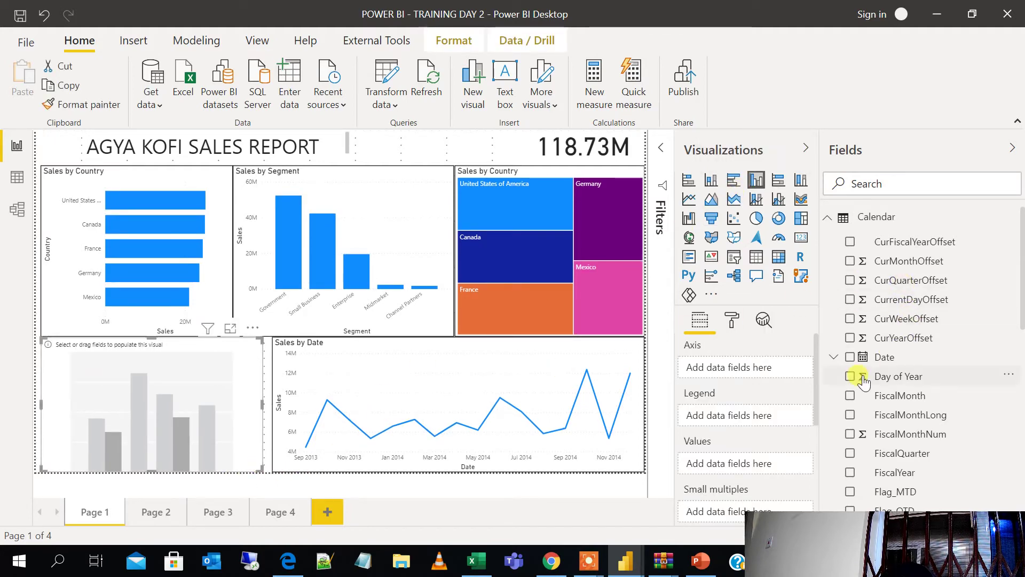
scroll(864, 381, "down", 5)
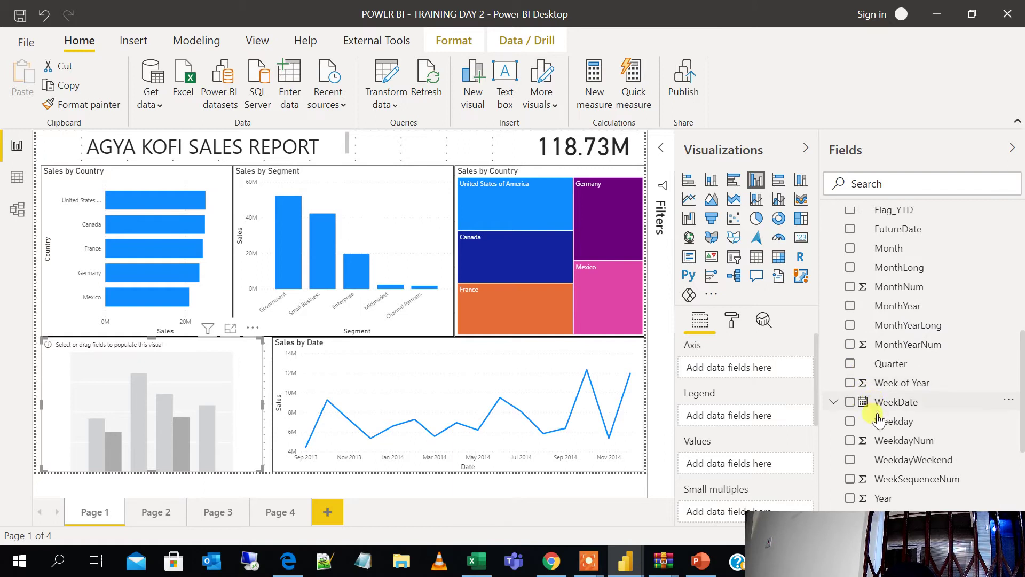
left_click(855, 425)
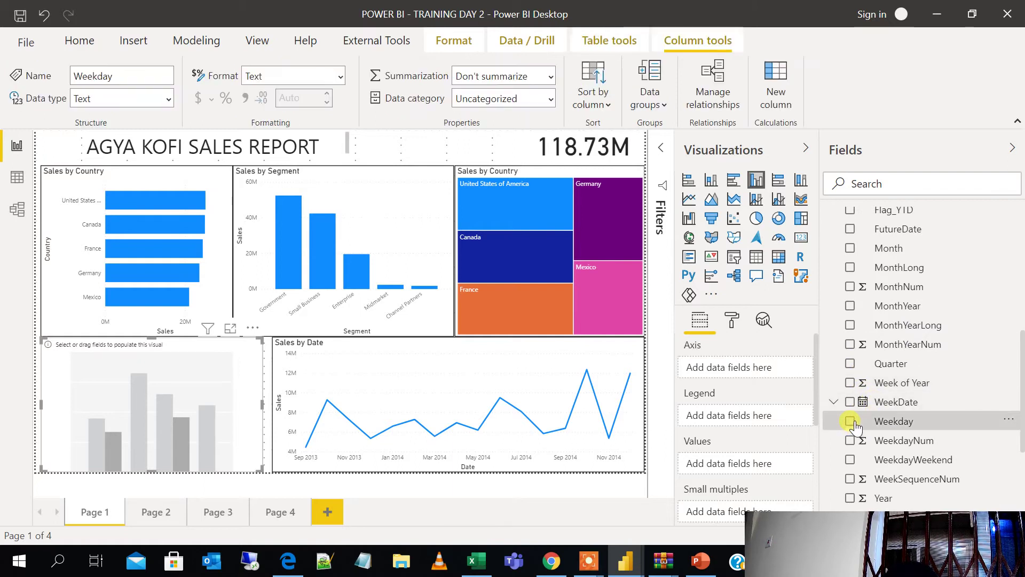
left_click_drag(851, 427, 721, 361)
Step: Add the Sales field from the financials table as the values of the weekday column chart
scroll(906, 336, "up", 5)
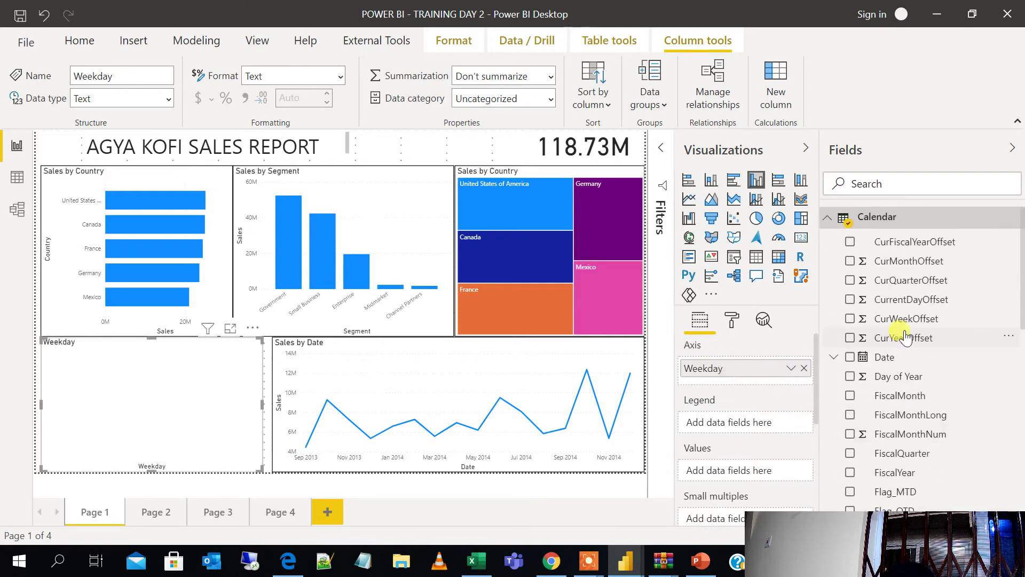
scroll(906, 337, "down", 9)
scroll(908, 337, "up", 5)
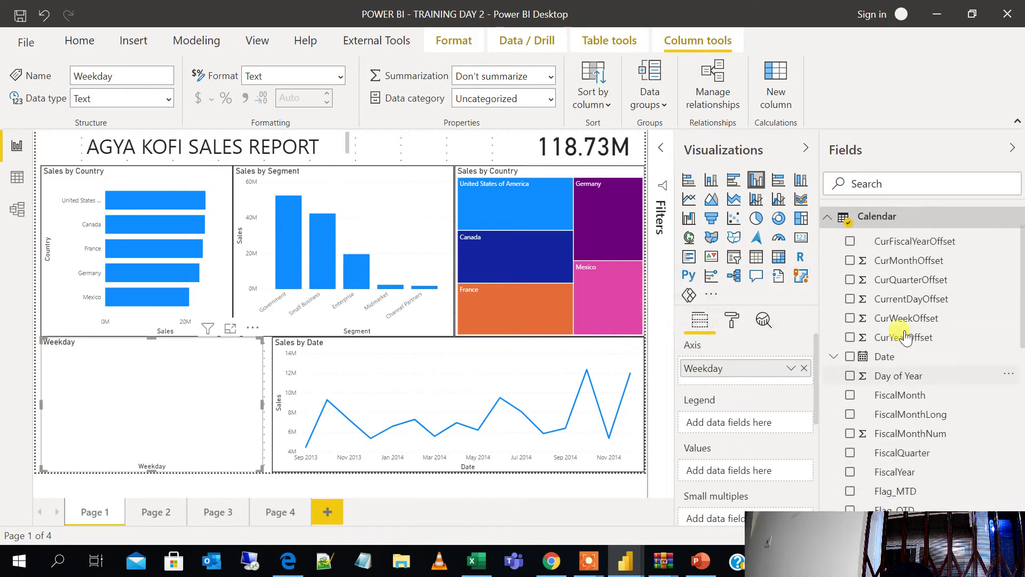
scroll(908, 337, "down", 5)
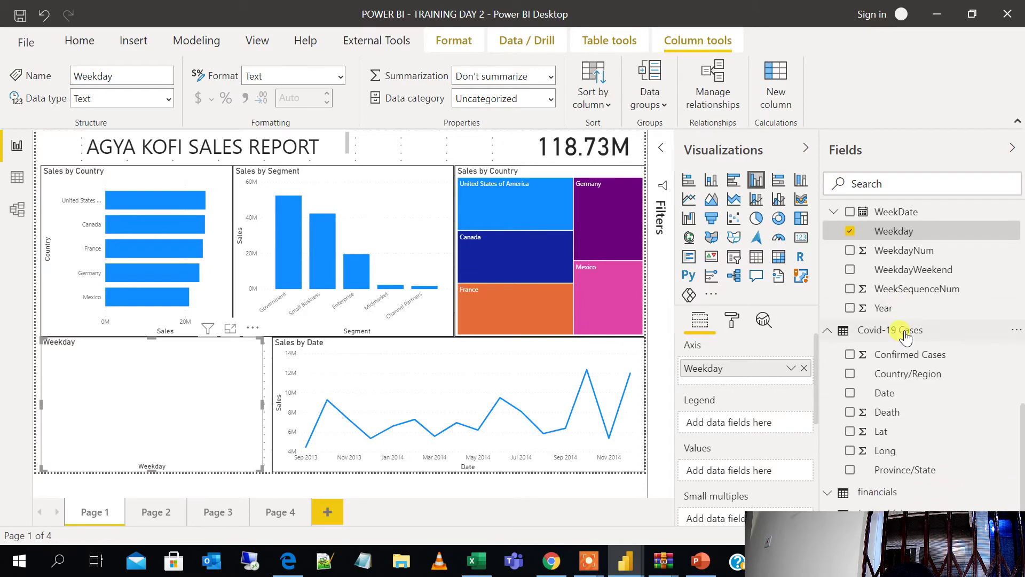
left_click(859, 491)
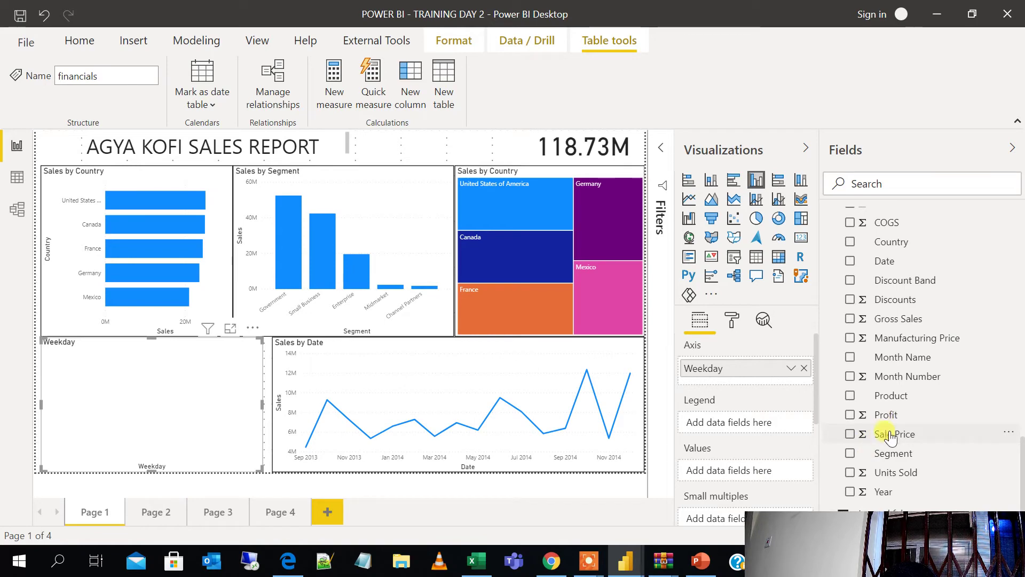
scroll(890, 435, "up", 4)
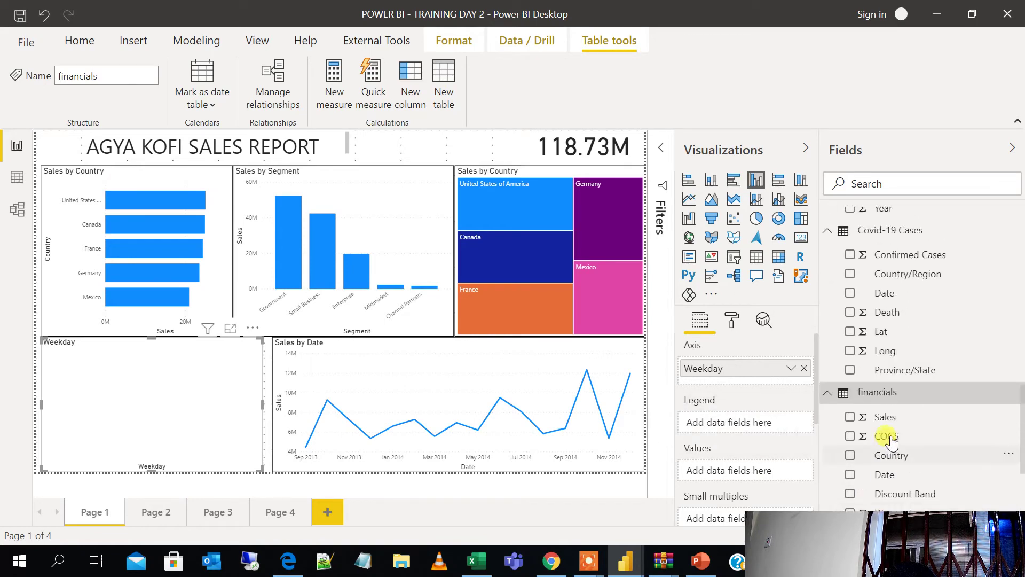
scroll(886, 428, "down", 2)
left_click_drag(900, 312, 748, 469)
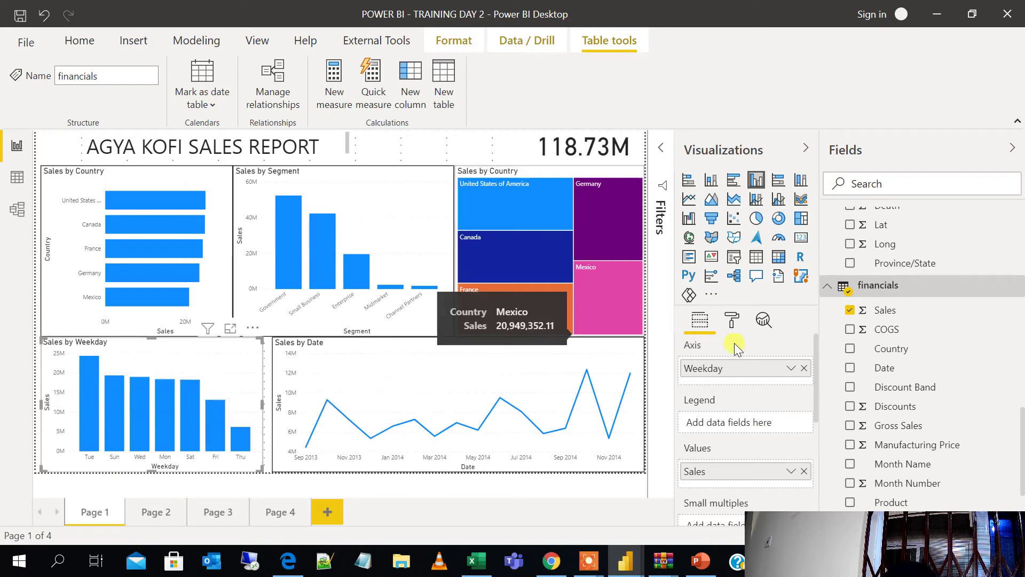
scroll(944, 308, "down", 5)
scroll(944, 309, "up", 5)
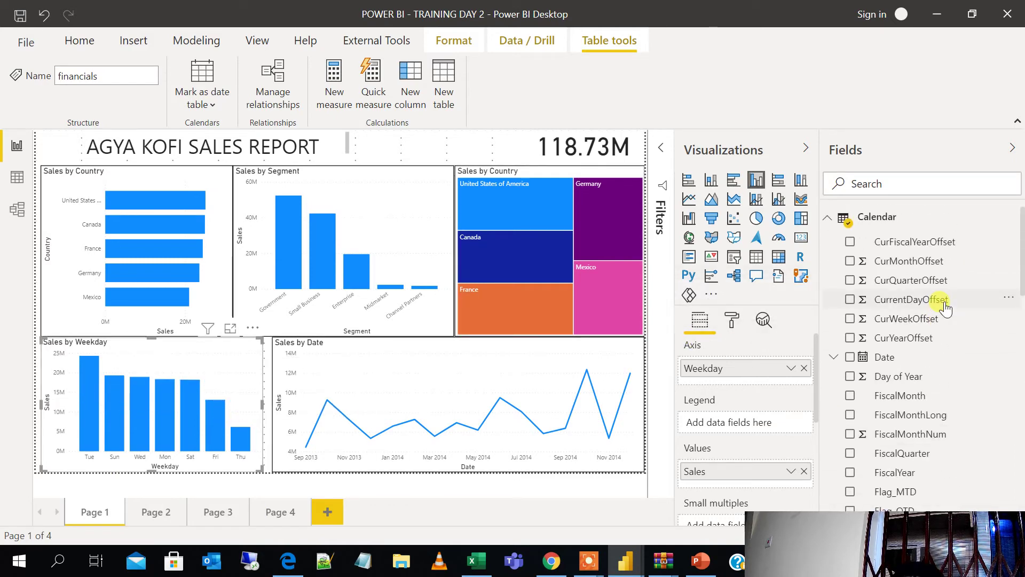
scroll(903, 310, "down", 8)
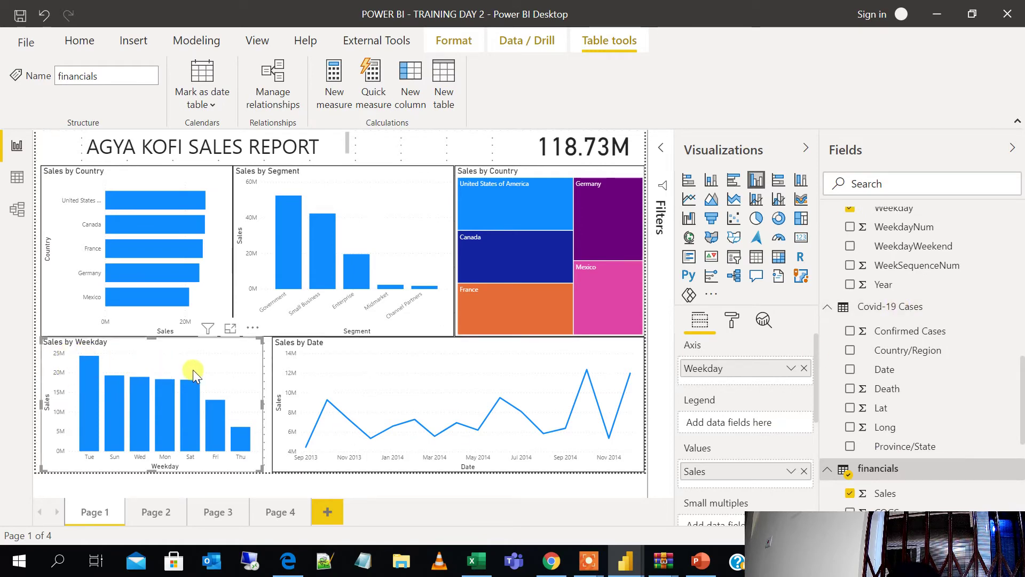
scroll(881, 478, "down", 2)
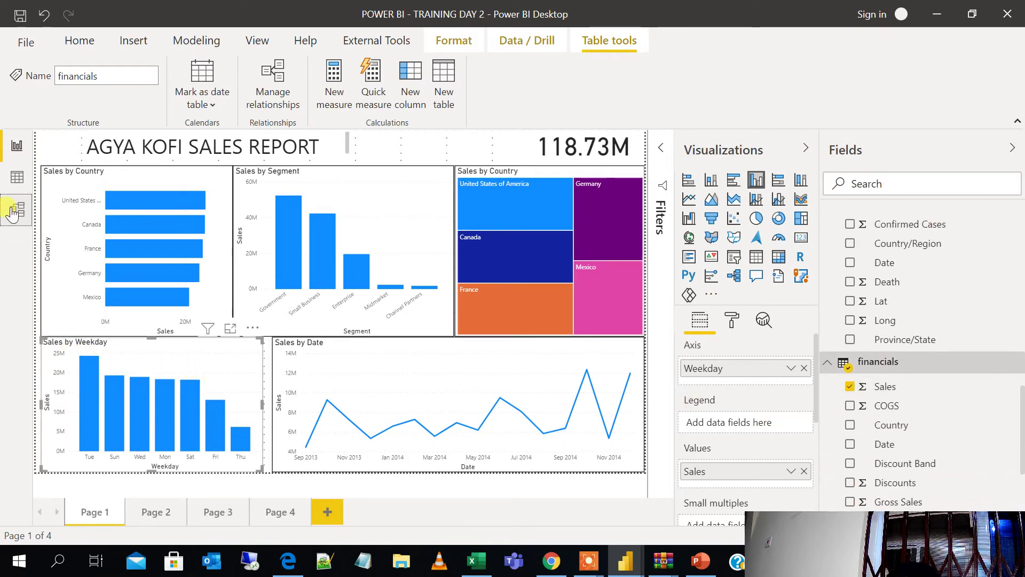
Step: Switch to the covid 19 dashboard report and open its Power Query Editor
left_click(12, 213)
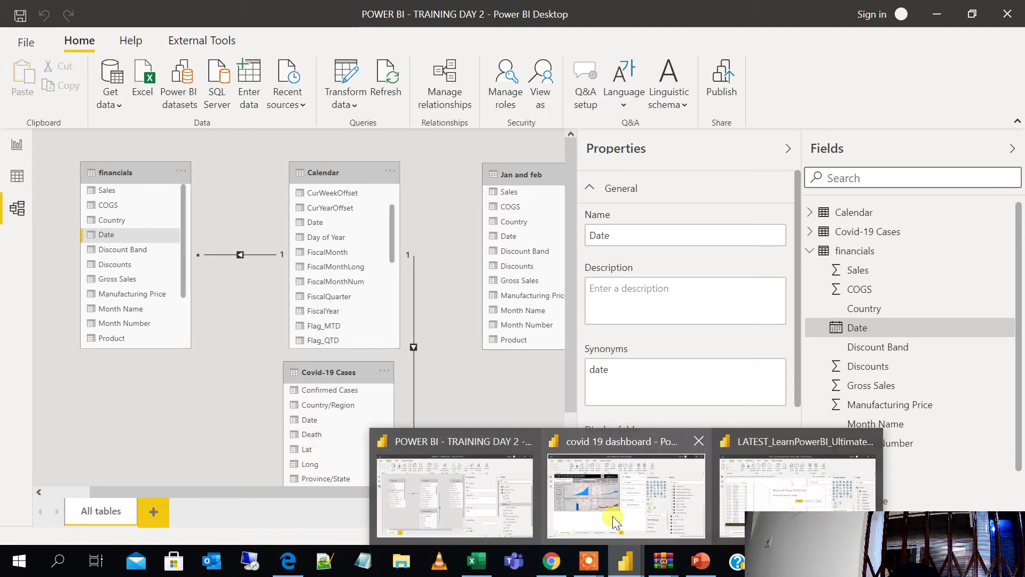
left_click(613, 516)
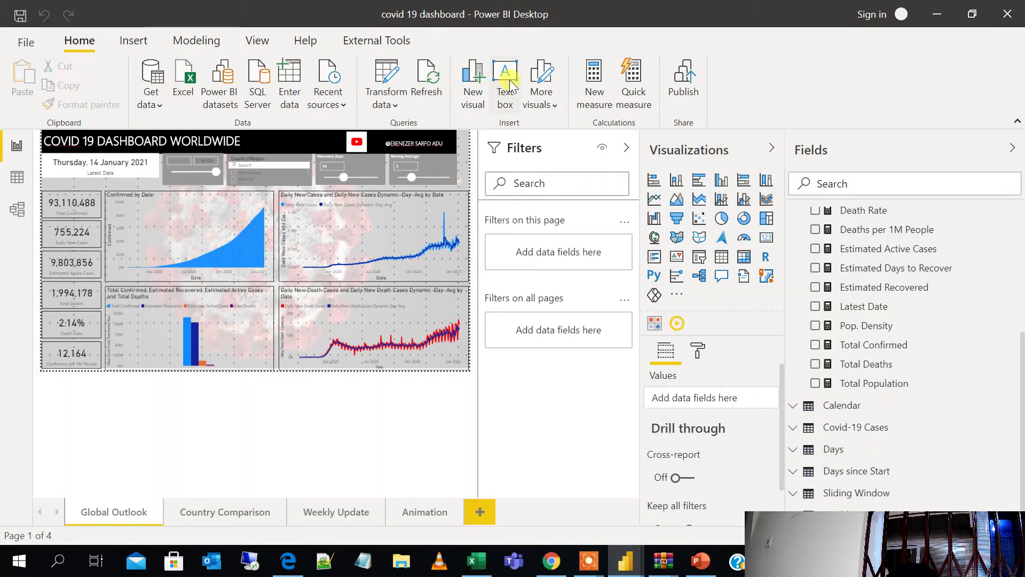
left_click(388, 101)
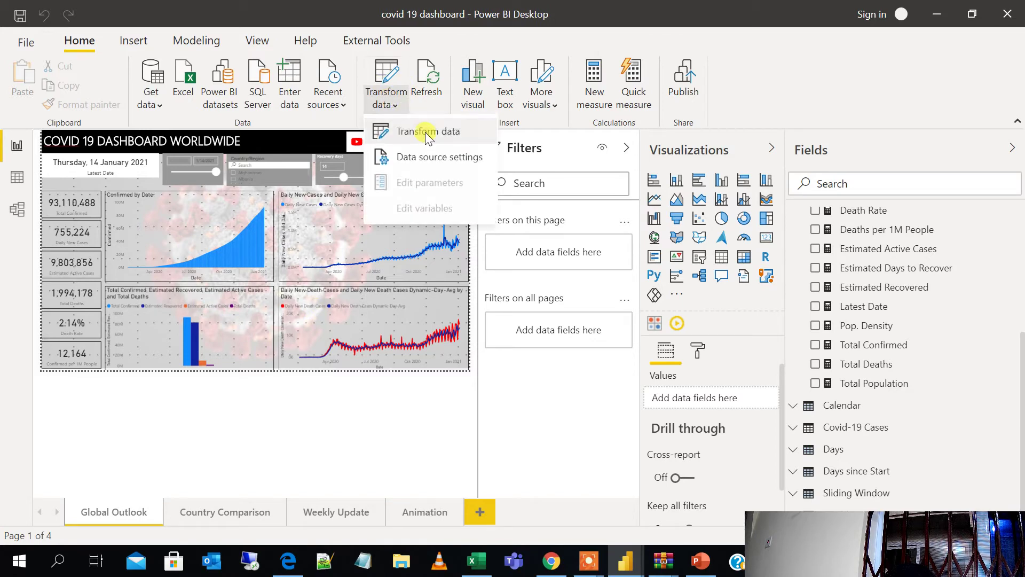
left_click(426, 133)
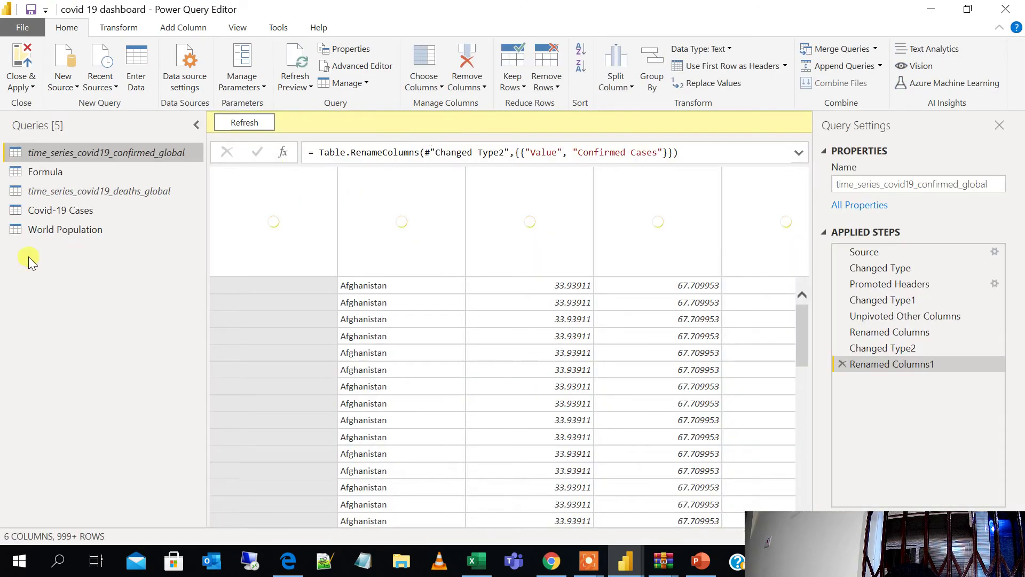
Step: Copy the World Population query from the covid 19 dashboard's queries
left_click(57, 229)
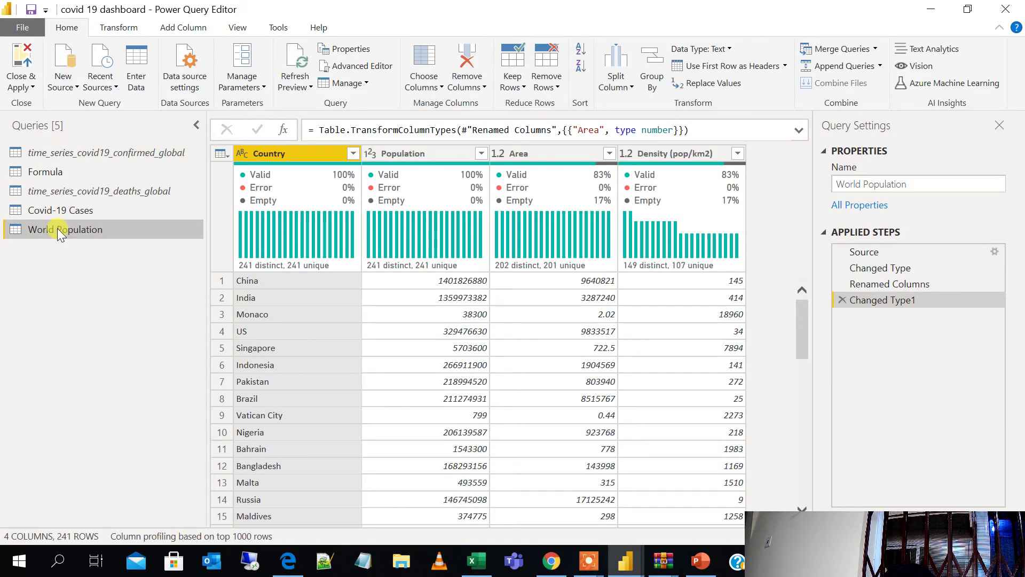
right_click(57, 229)
left_click(88, 242)
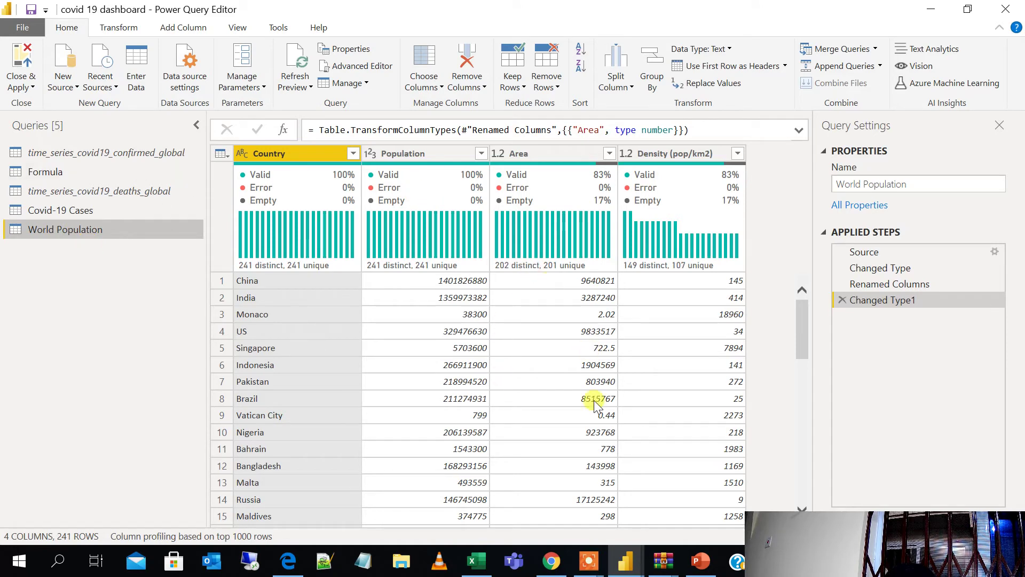
right_click(28, 230)
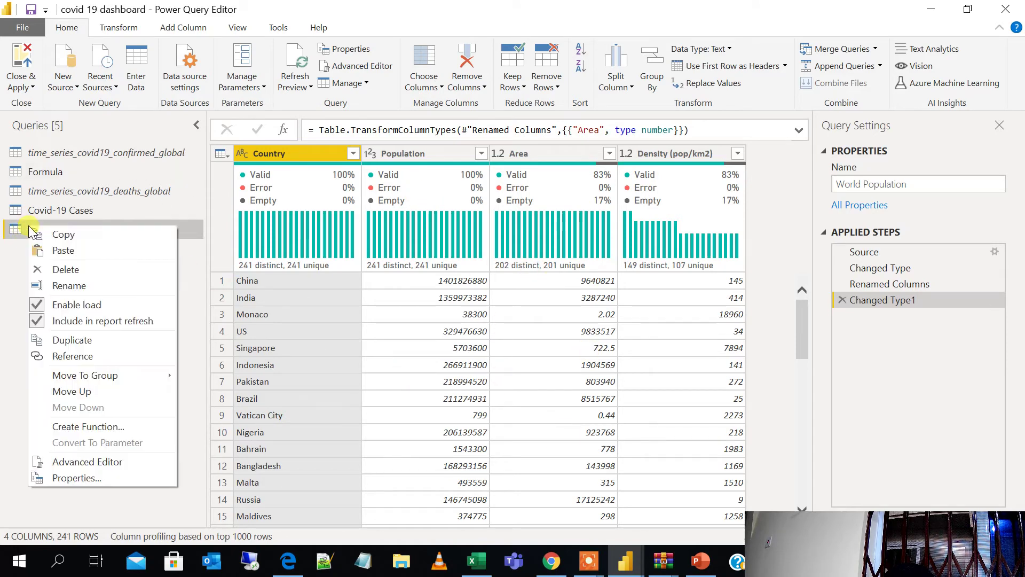
left_click(56, 235)
Step: Switch back to the POWER BI - TRAINING DAY 2 report and open its Power Query Editor
mouse_move(635, 566)
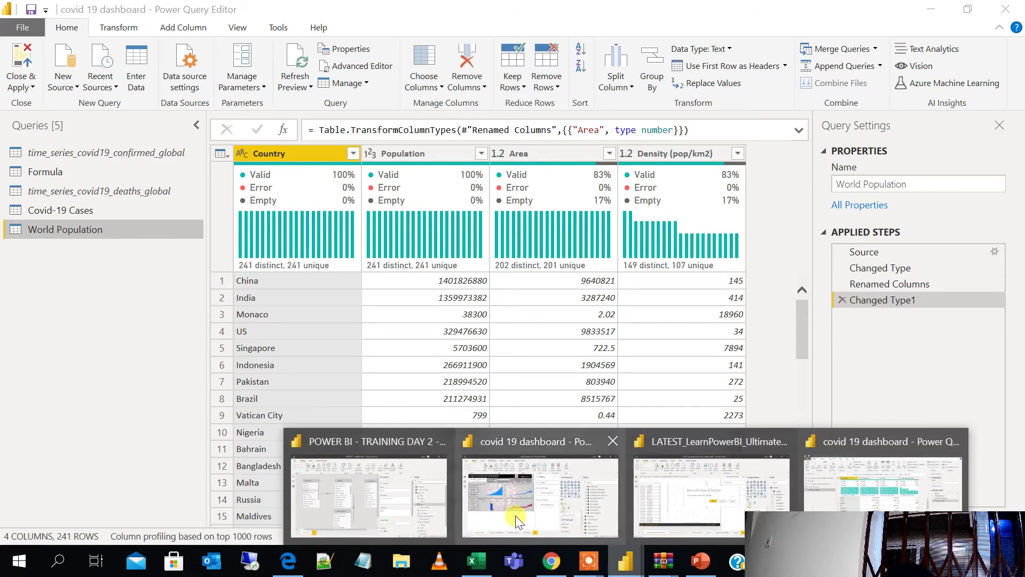
left_click(429, 499)
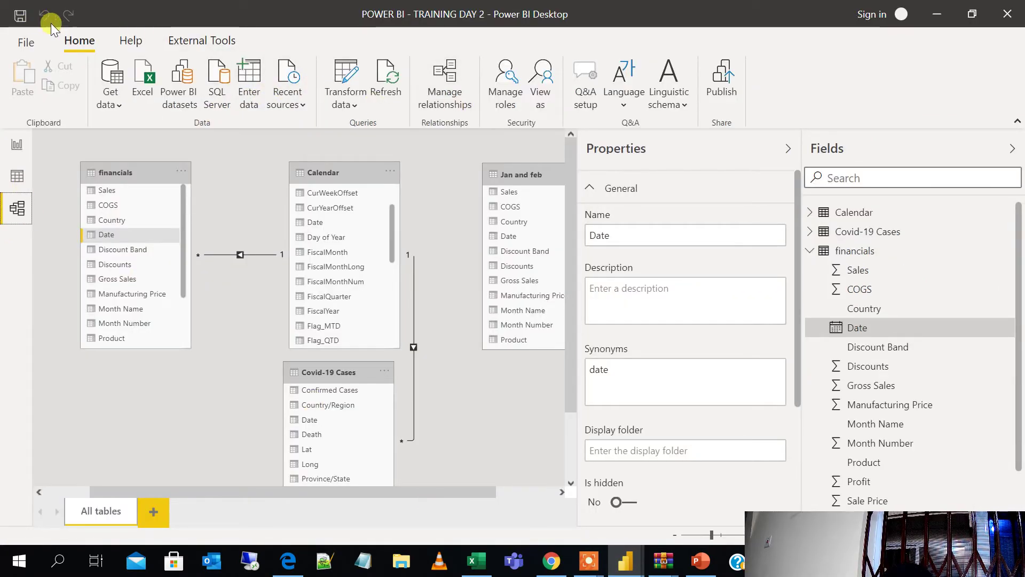
left_click(335, 107)
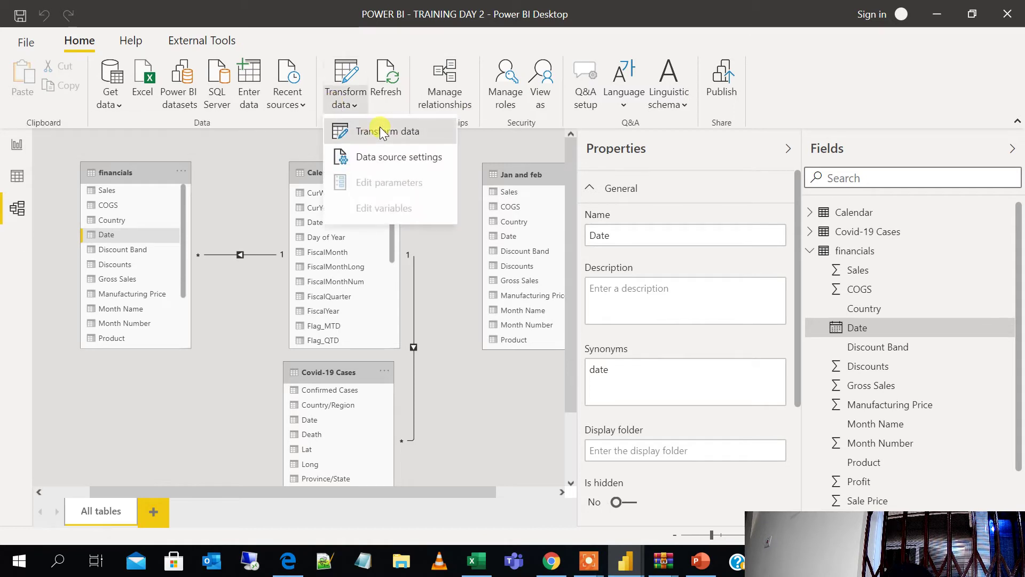
left_click(380, 131)
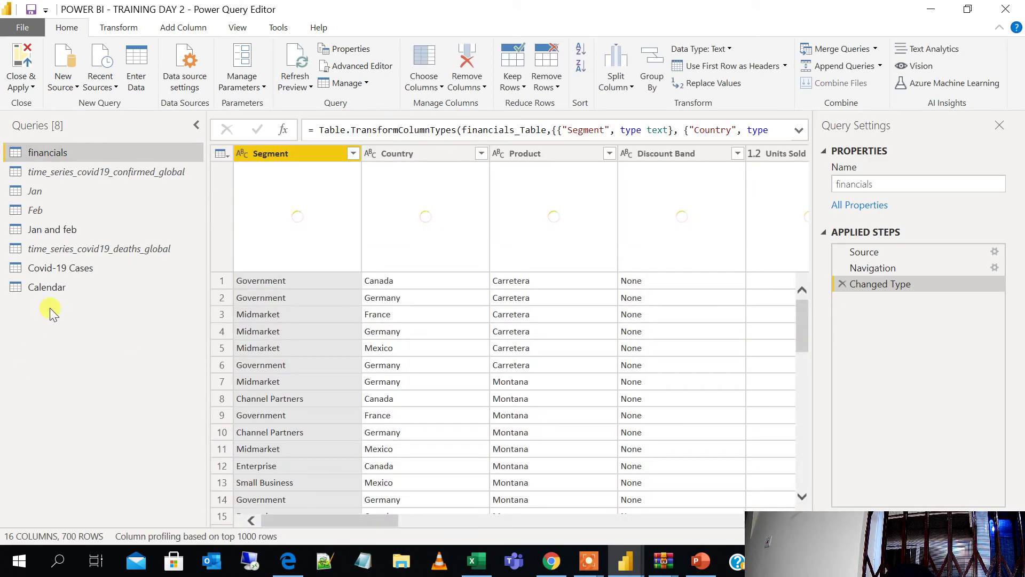
Step: Paste the copied World Population query into the query list and display its data preview
right_click(50, 307)
left_click(85, 317)
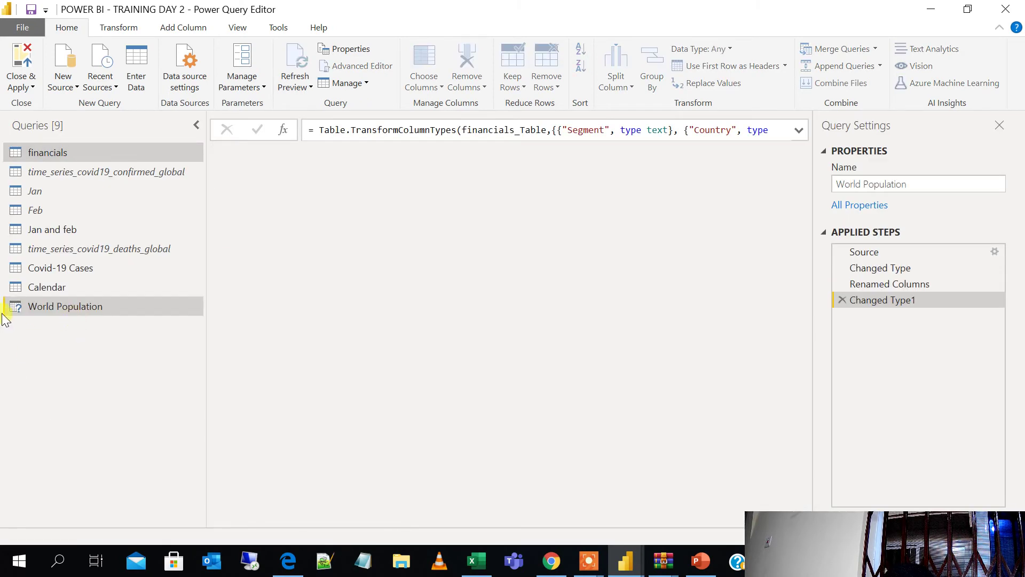
left_click(53, 306)
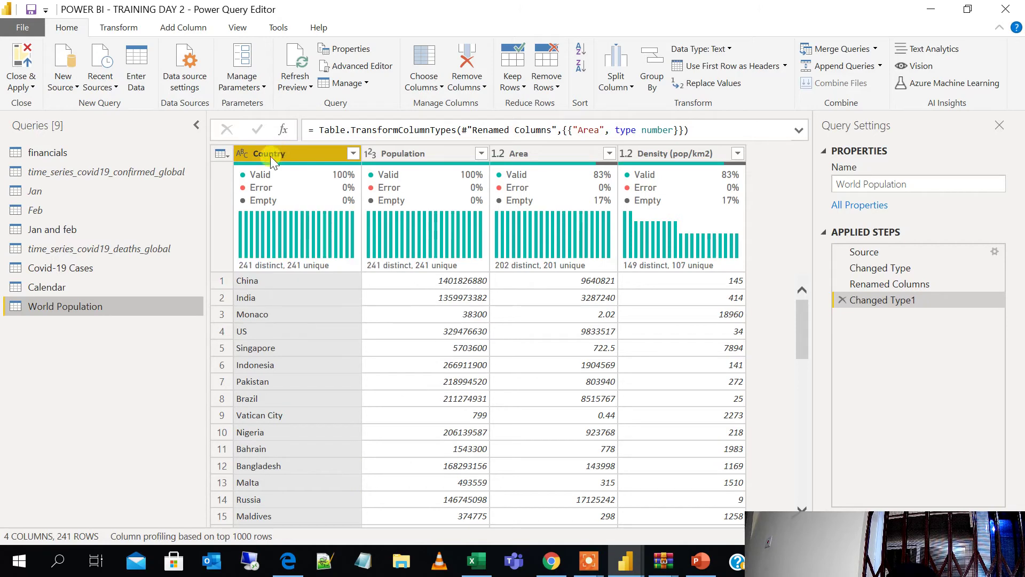
Step: Rename the Country/Region column of the Covid-19 Cases query to Country
left_click(94, 262)
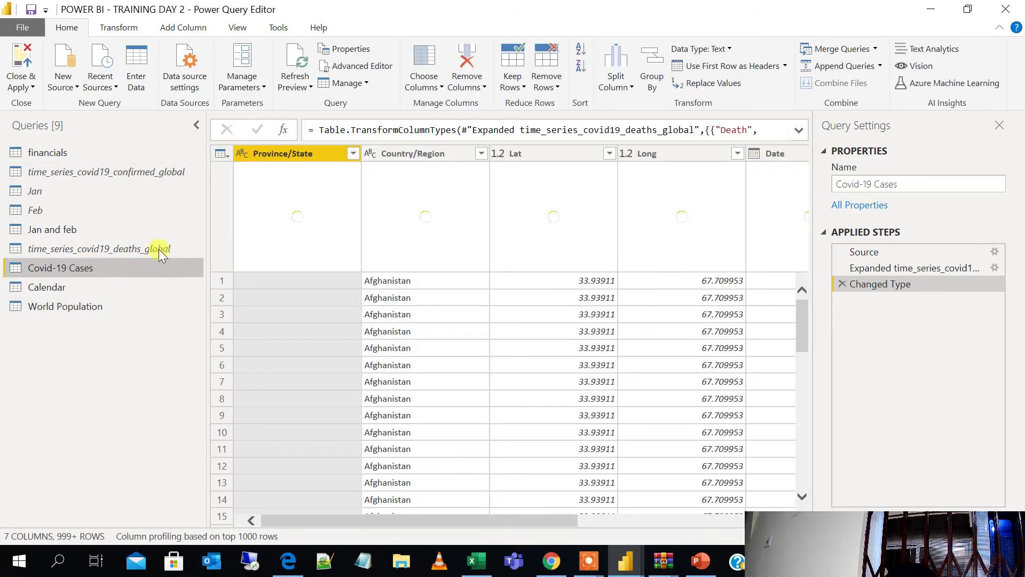
left_click(438, 153)
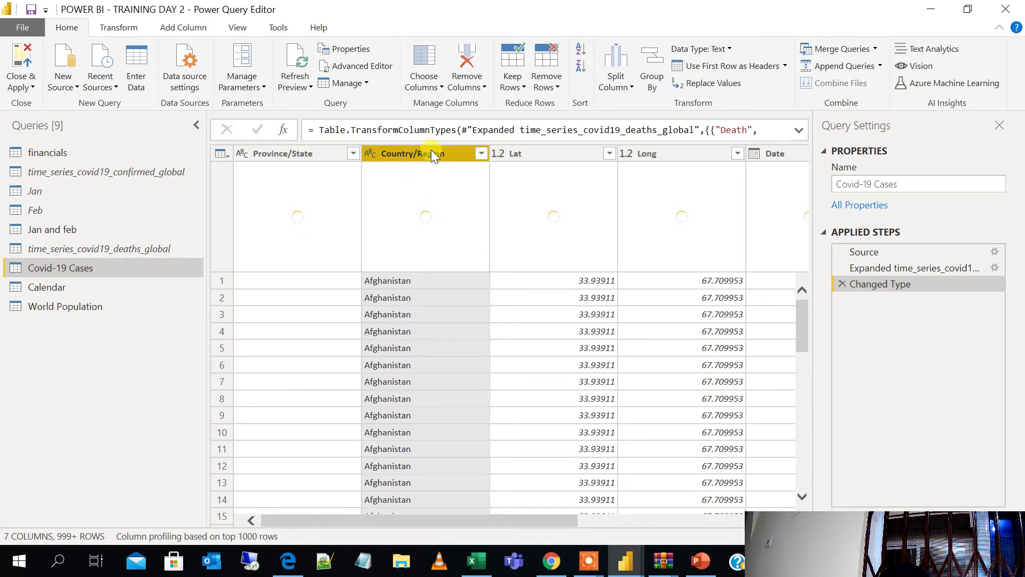
double_click(431, 155)
left_click(447, 153)
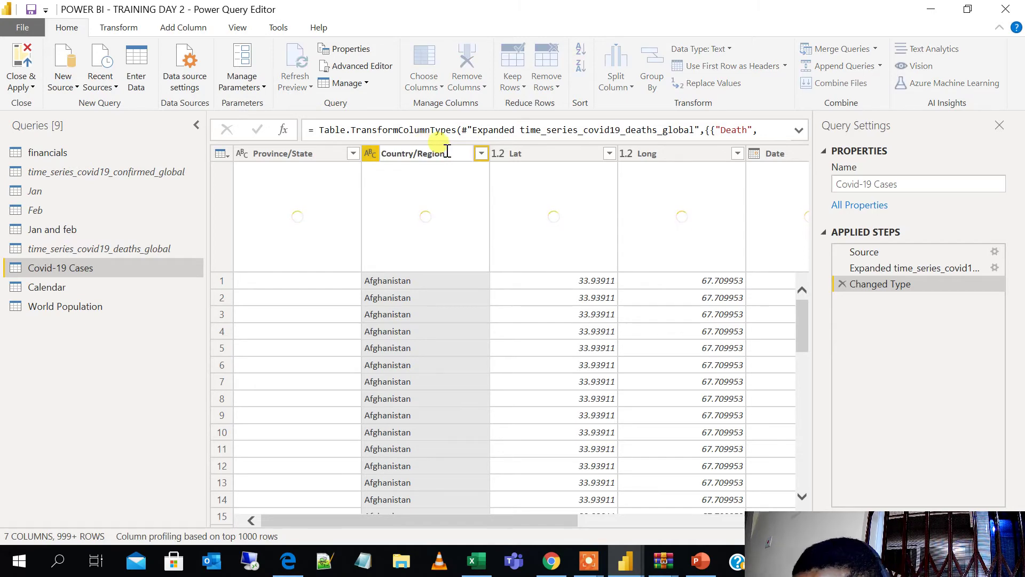
key("BackSpace")
key("BackSpace")
key("BackSpace")
key("BackSpace")
key("BackSpace")
key("BackSpace")
key("BackSpace")
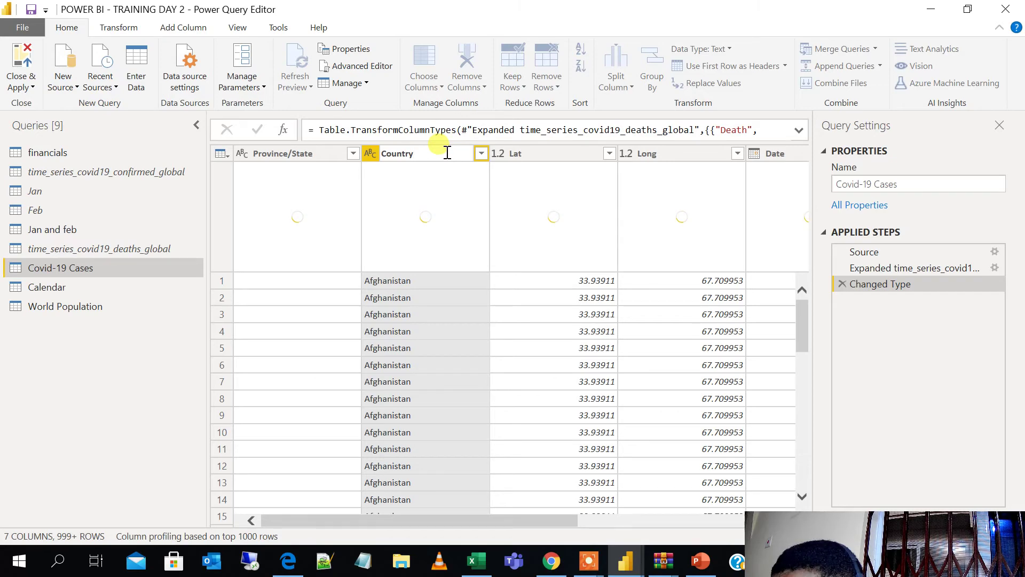
key("Return")
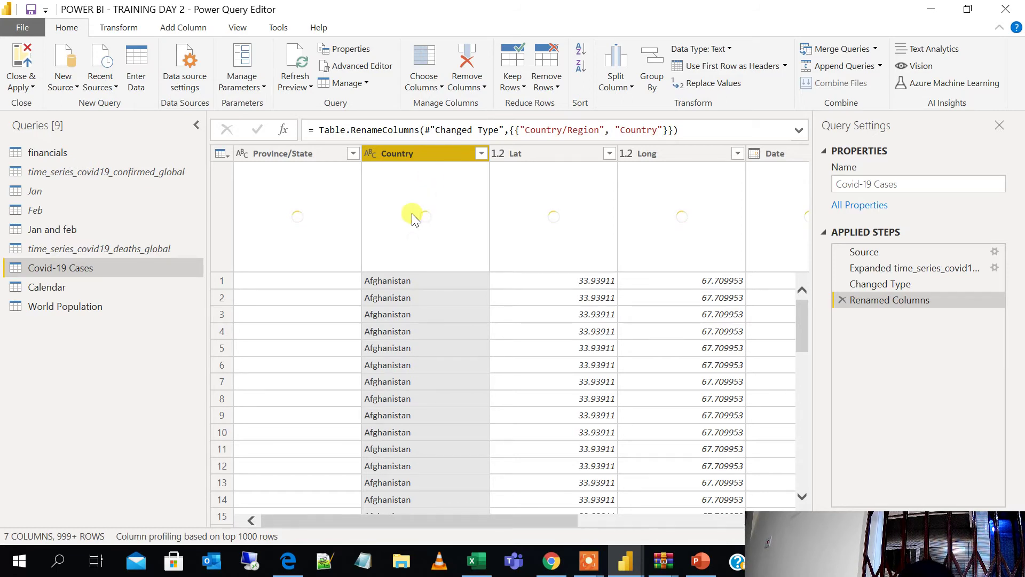
Step: Apply the query changes, close the Power Query Editor and review the relationships of World Population in the model diagram
left_click(78, 306)
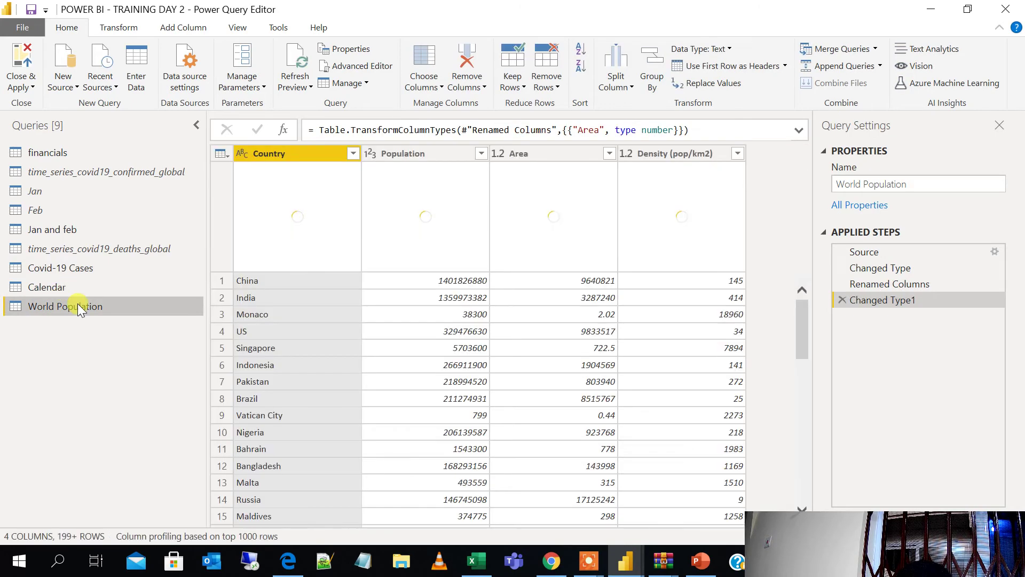
scroll(280, 277, "down", 2)
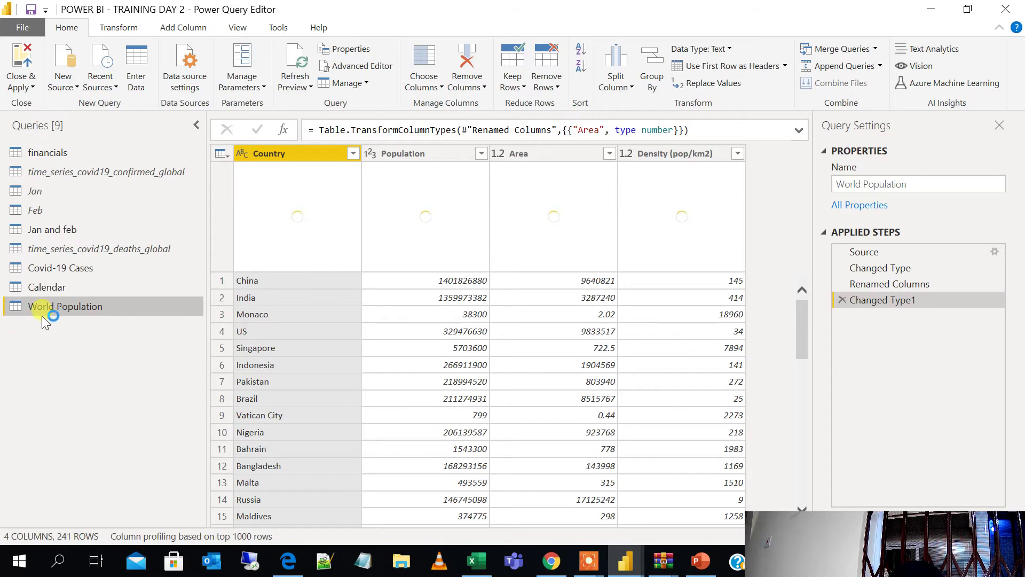
left_click(78, 265)
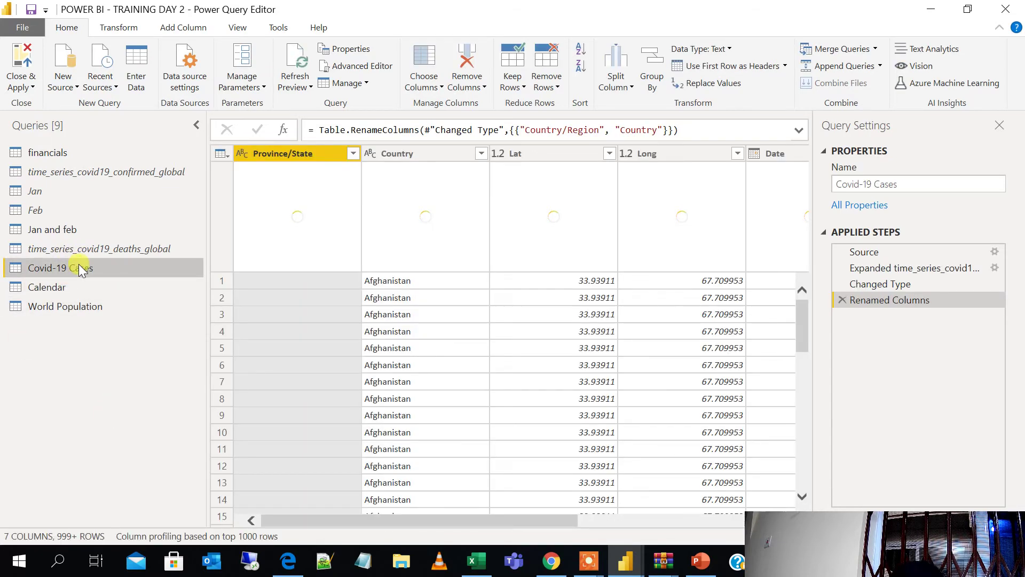
left_click(20, 86)
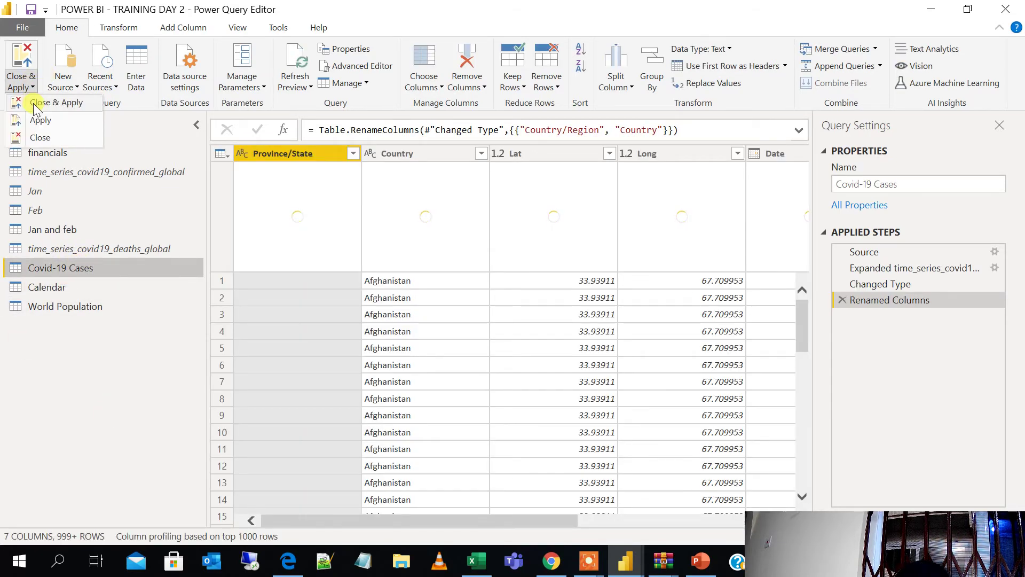
left_click(36, 104)
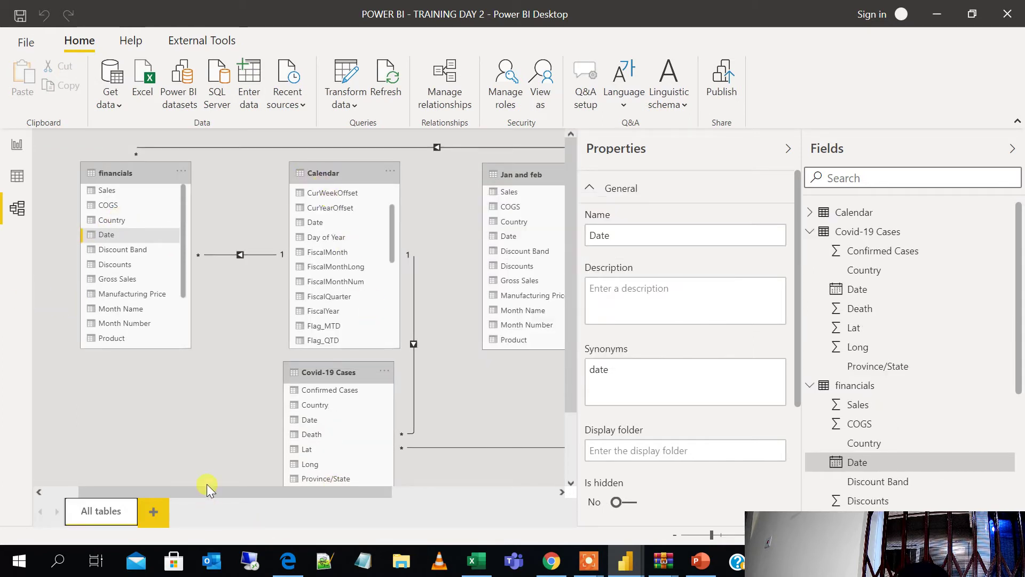
left_click_drag(207, 491, 381, 495)
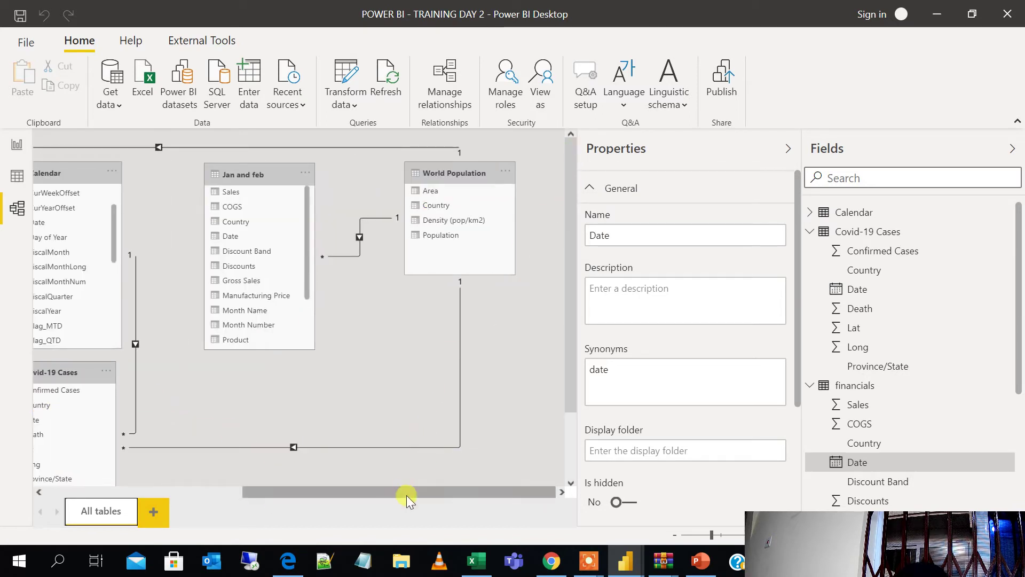
left_click_drag(406, 495, 243, 518)
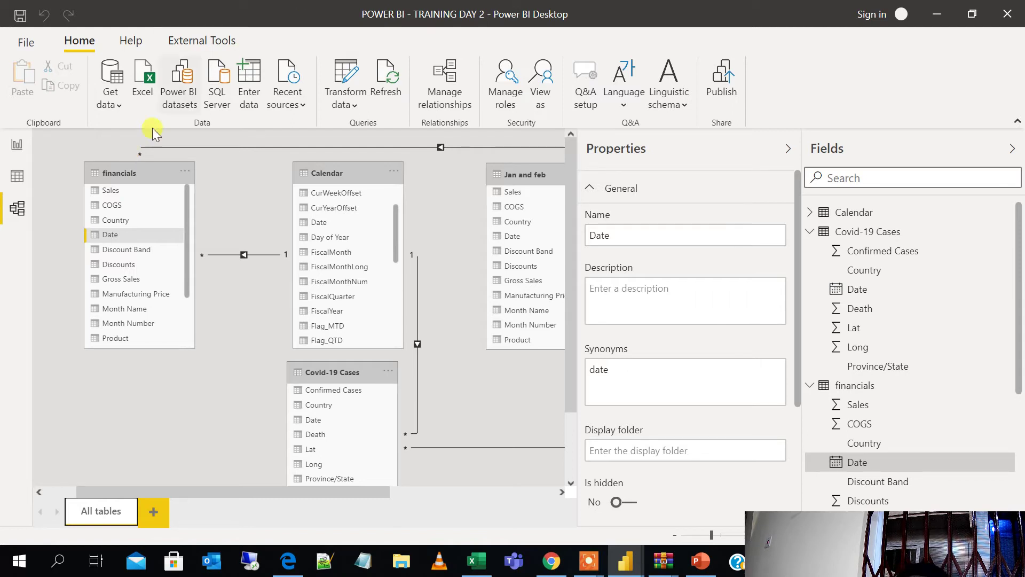
Step: Open Page 4 of the report and collapse the Calendar, Covid-19 Cases and financials tables in the field list
left_click(15, 144)
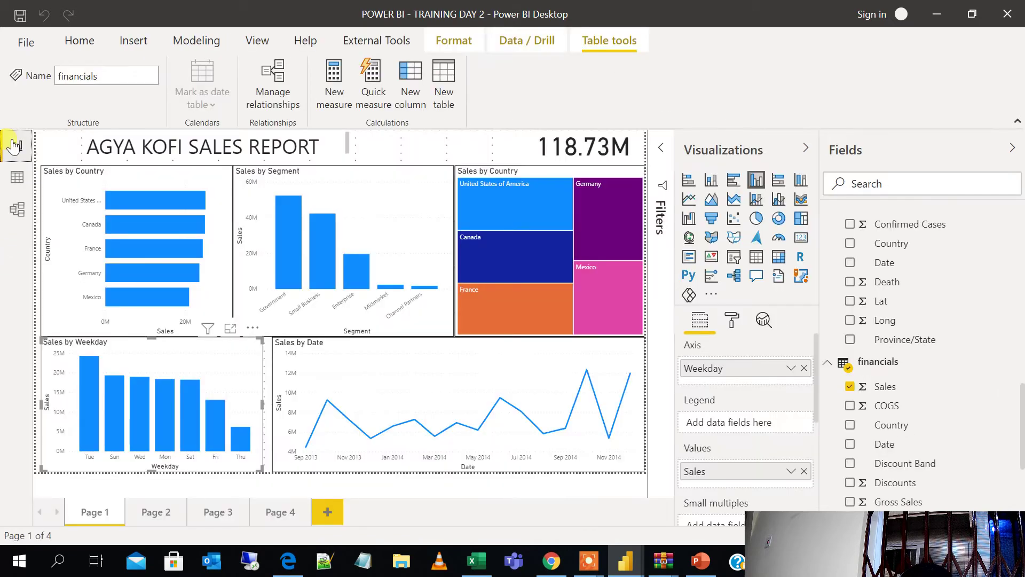
left_click(279, 514)
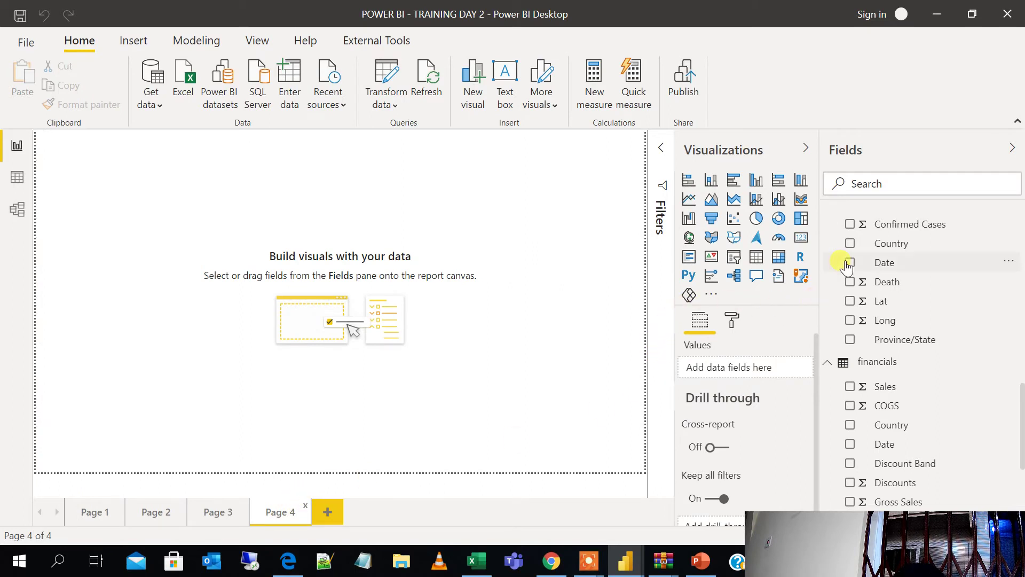
scroll(848, 266, "up", 10)
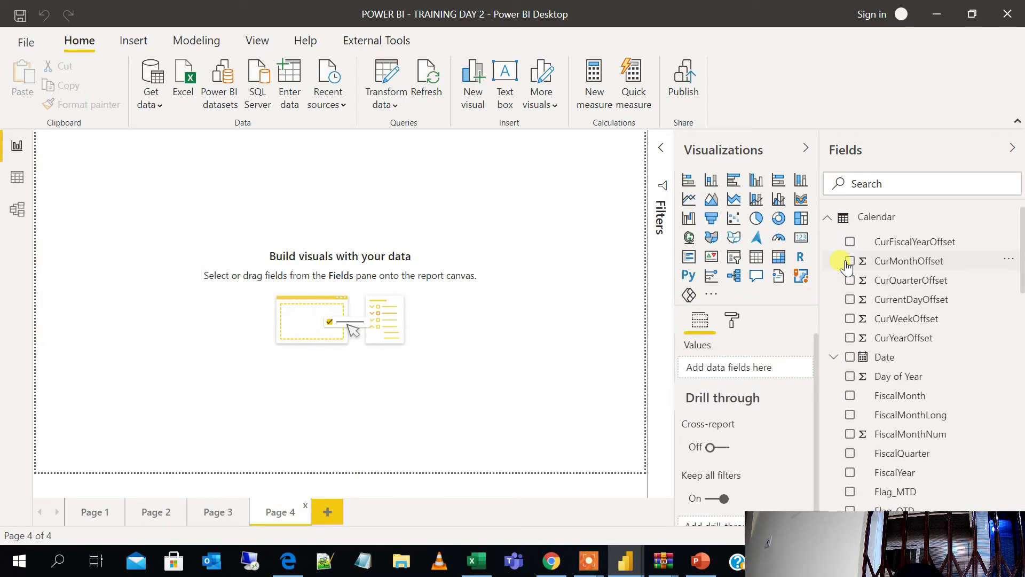
left_click(828, 219)
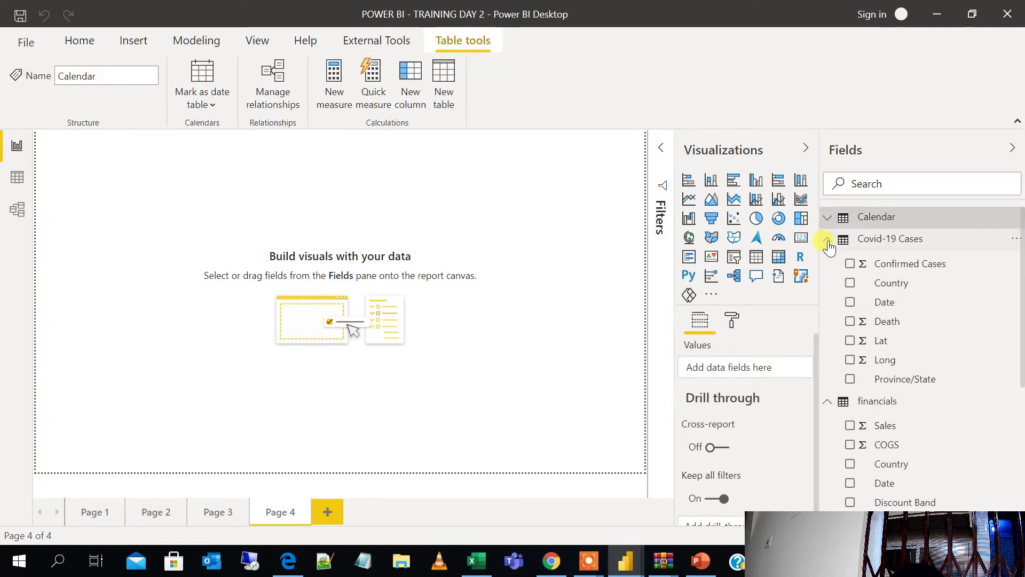
left_click(827, 240)
left_click(827, 261)
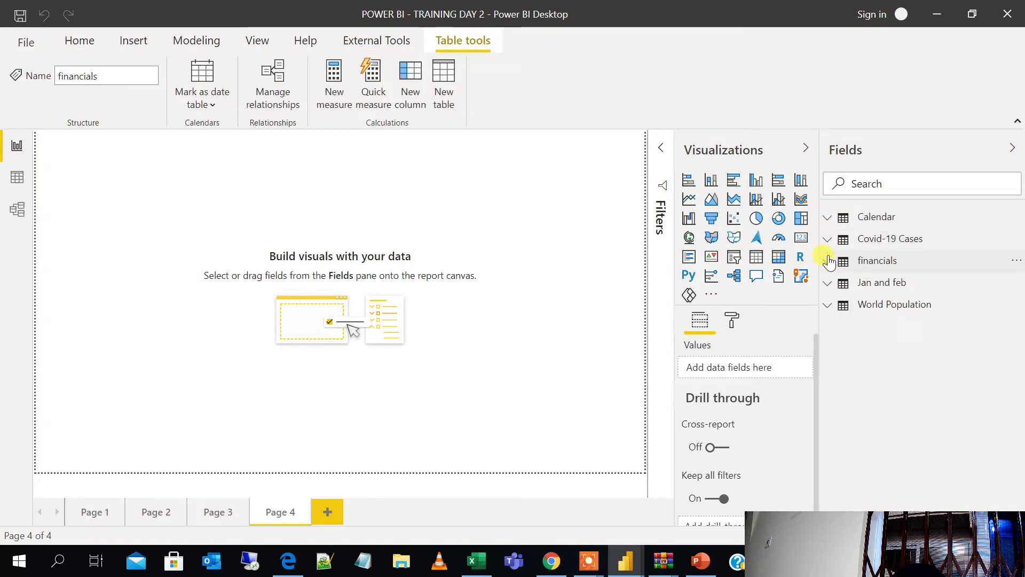
left_click(17, 209)
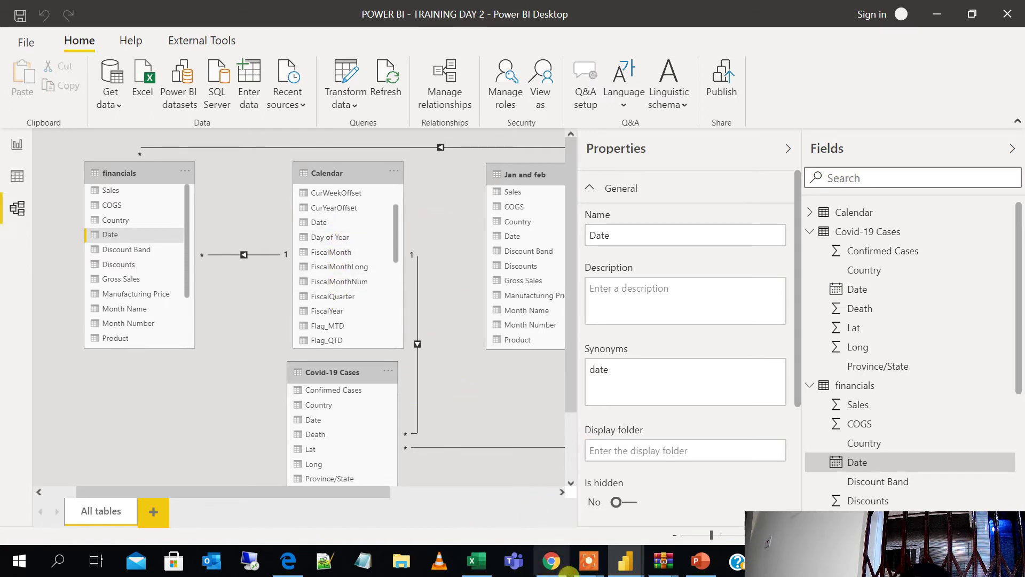
mouse_move(625, 560)
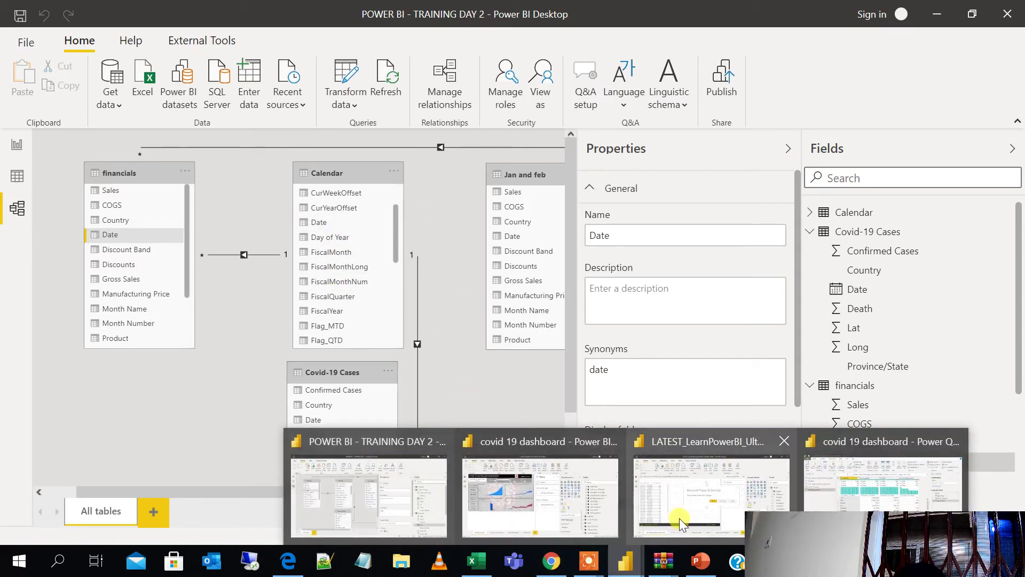
left_click(191, 415)
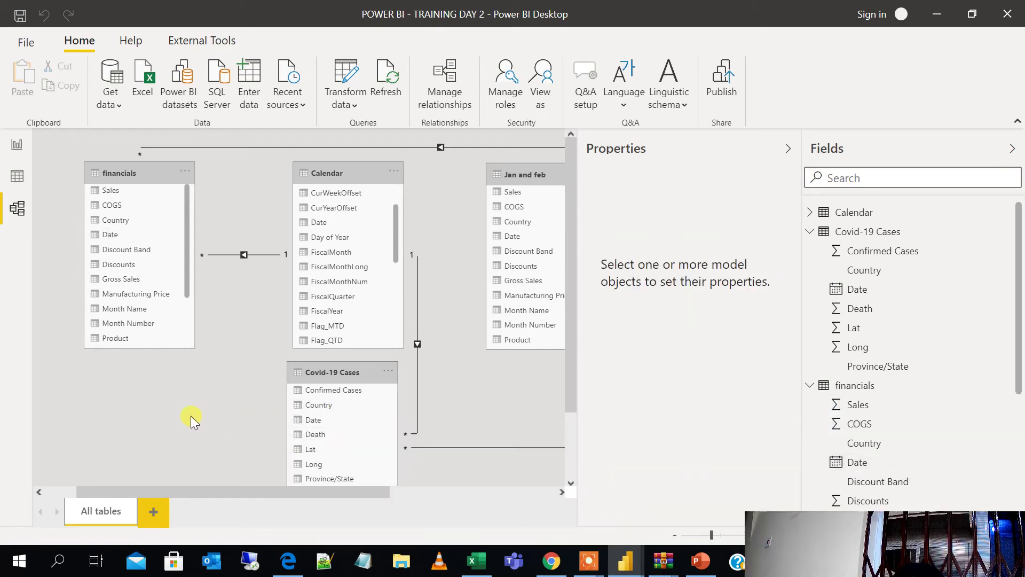
left_click(16, 146)
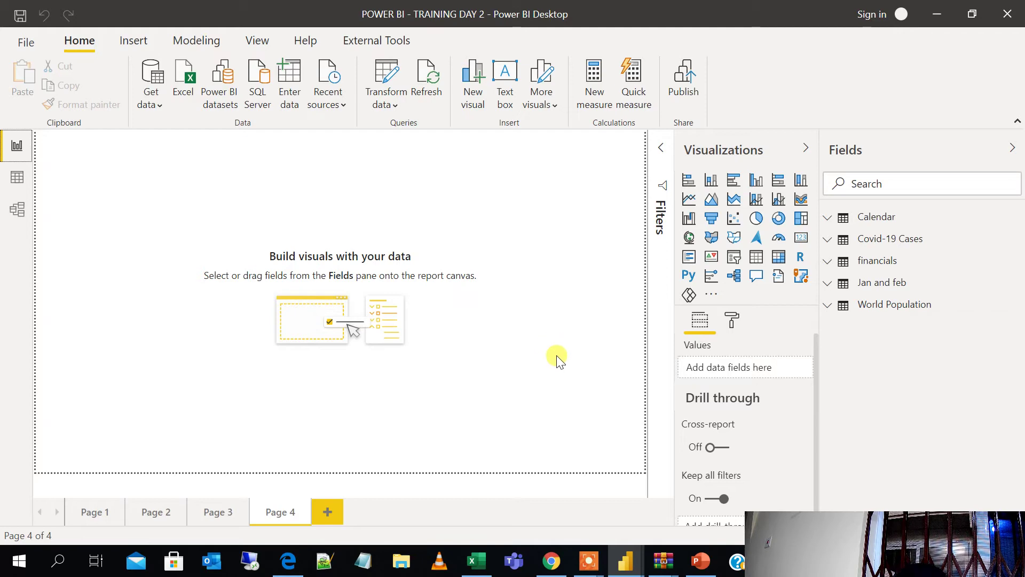
Step: Examine the data columns of the financials table, including Sale Price and Sales
left_click(15, 184)
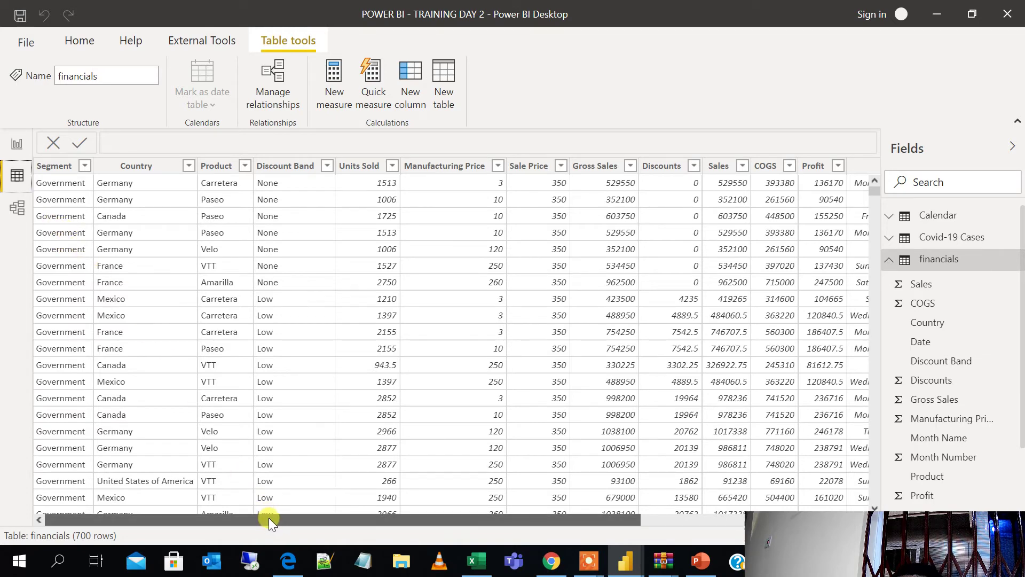
left_click_drag(268, 517, 645, 543)
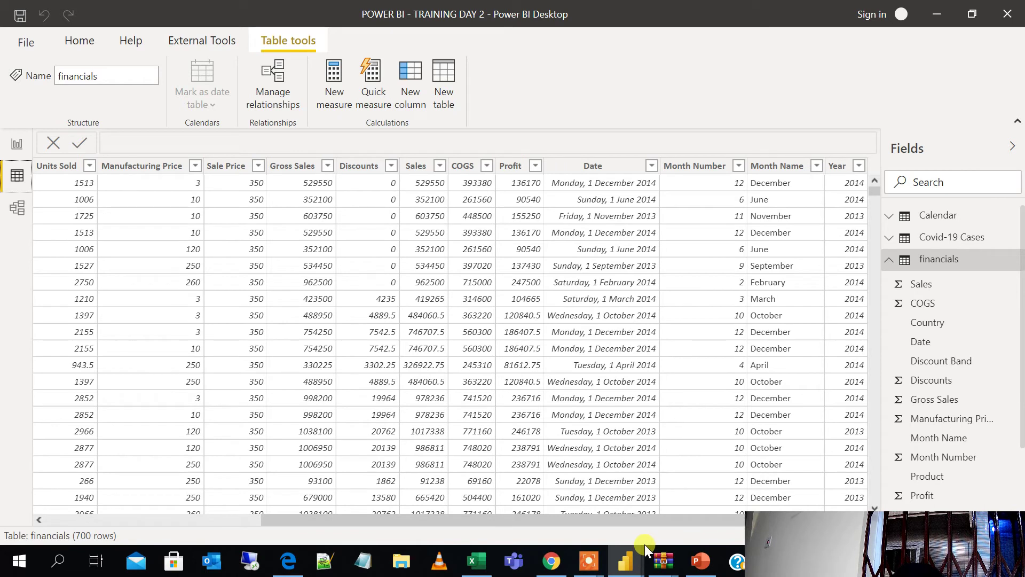
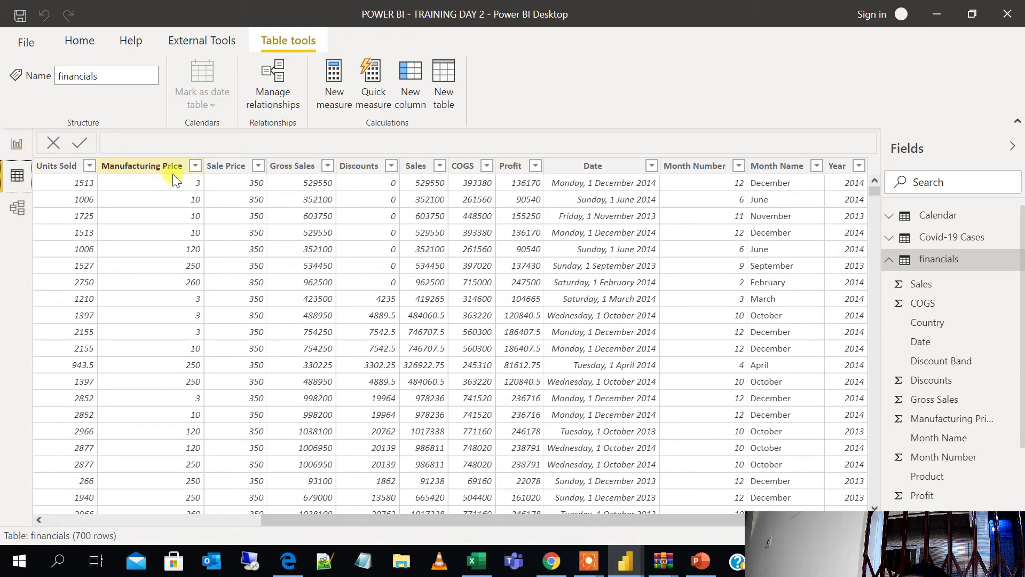
left_click(222, 167)
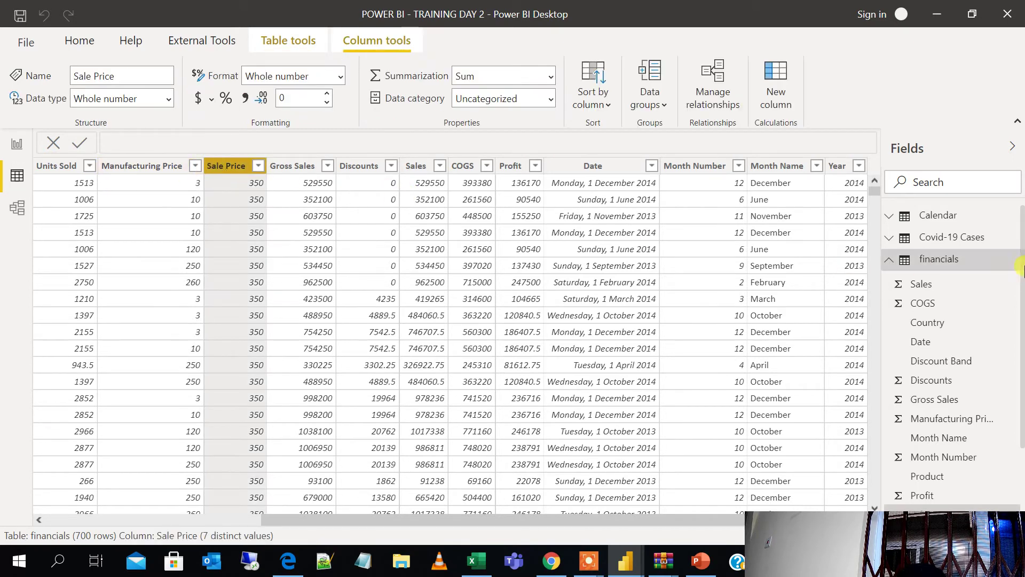
left_click(17, 144)
left_click(21, 214)
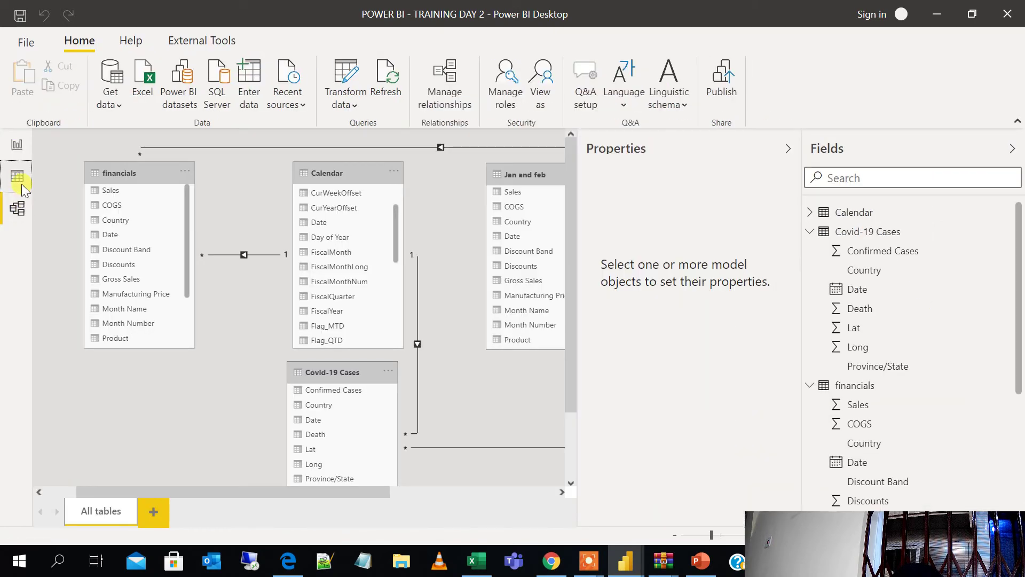
left_click(21, 183)
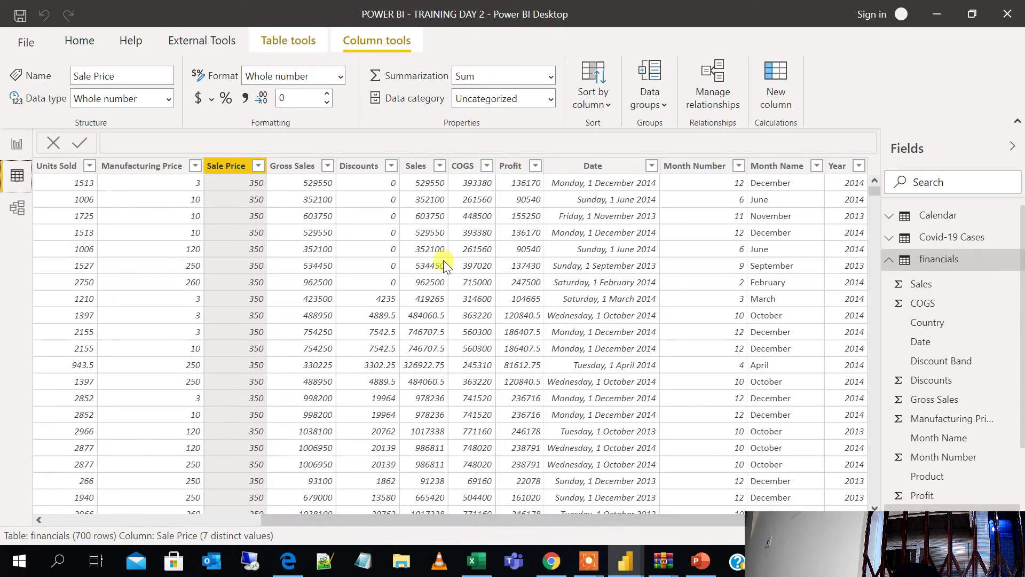
left_click(420, 167)
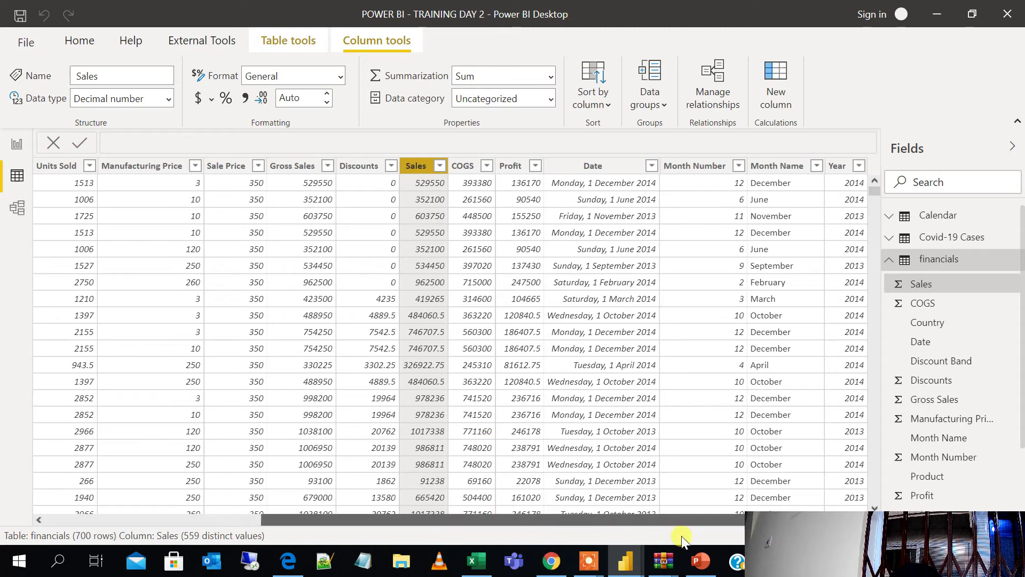
Step: Add a new calculated column to the financials table and name it Sales 2 in its formula
left_click(836, 166)
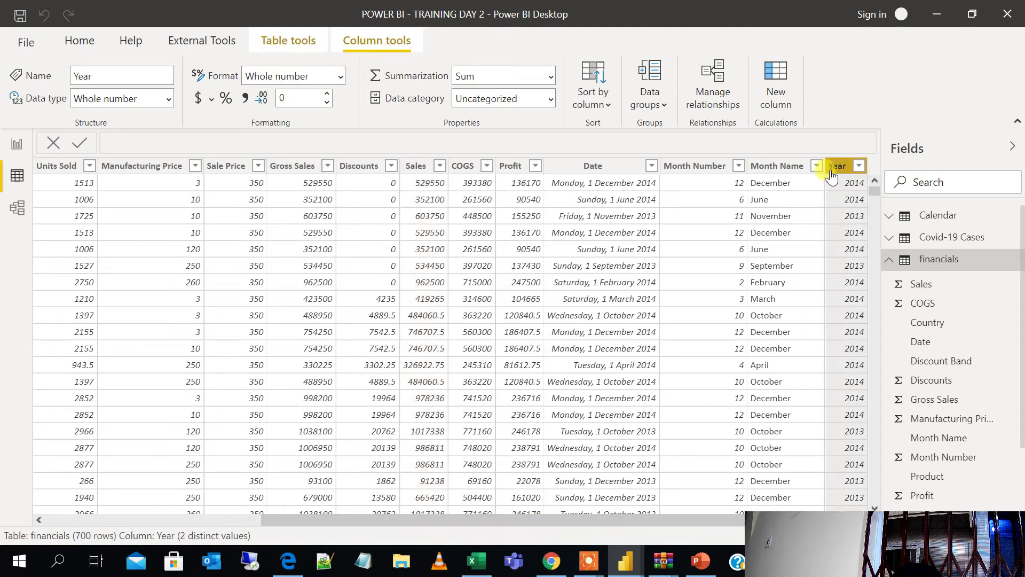
right_click(831, 169)
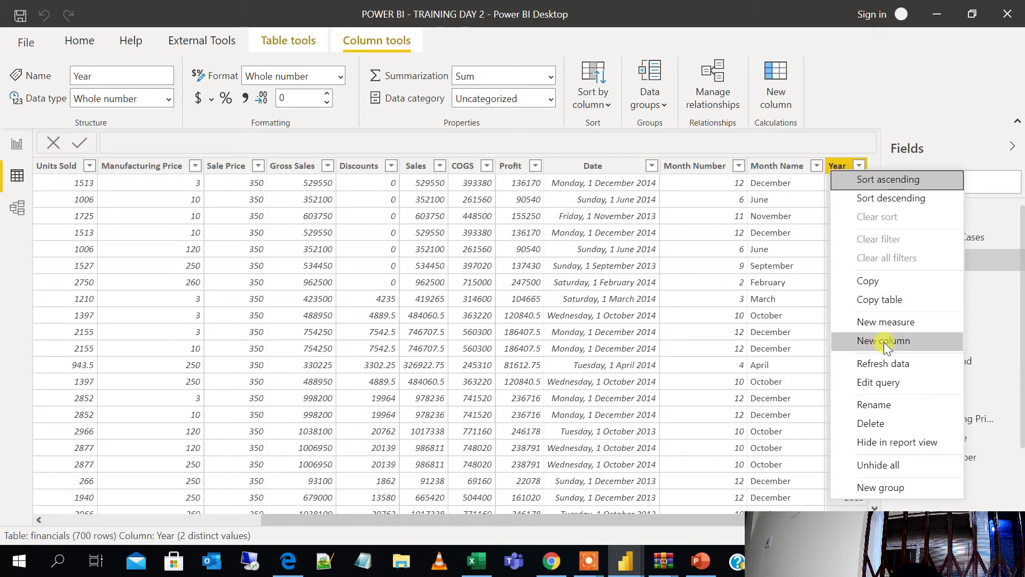
left_click(852, 85)
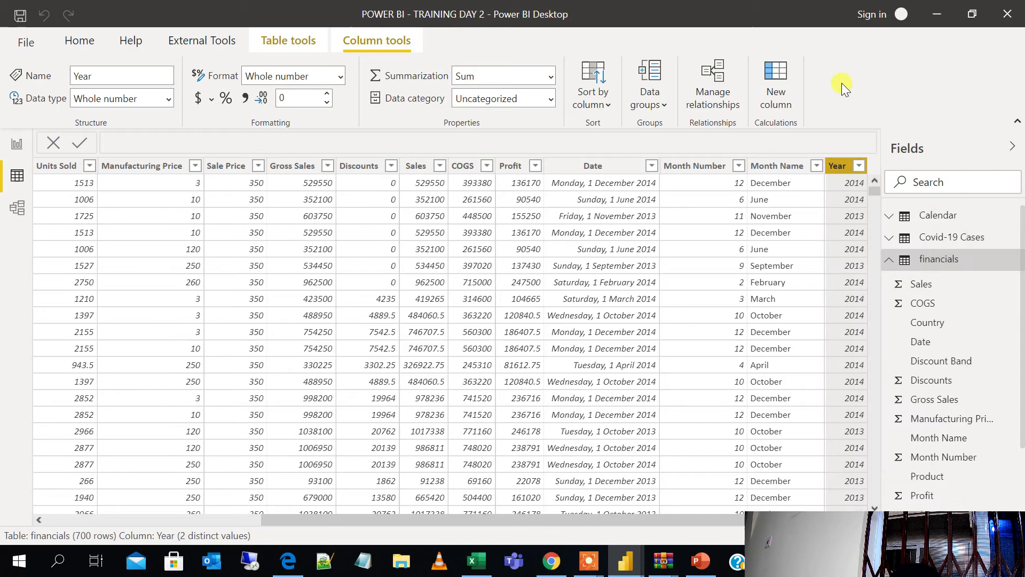
left_click(773, 99)
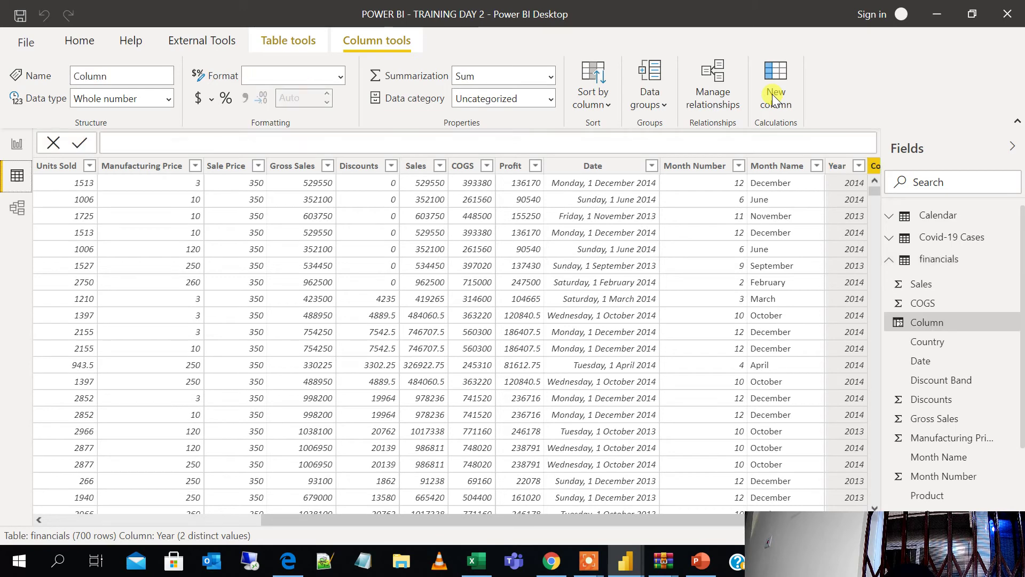
left_click(181, 147)
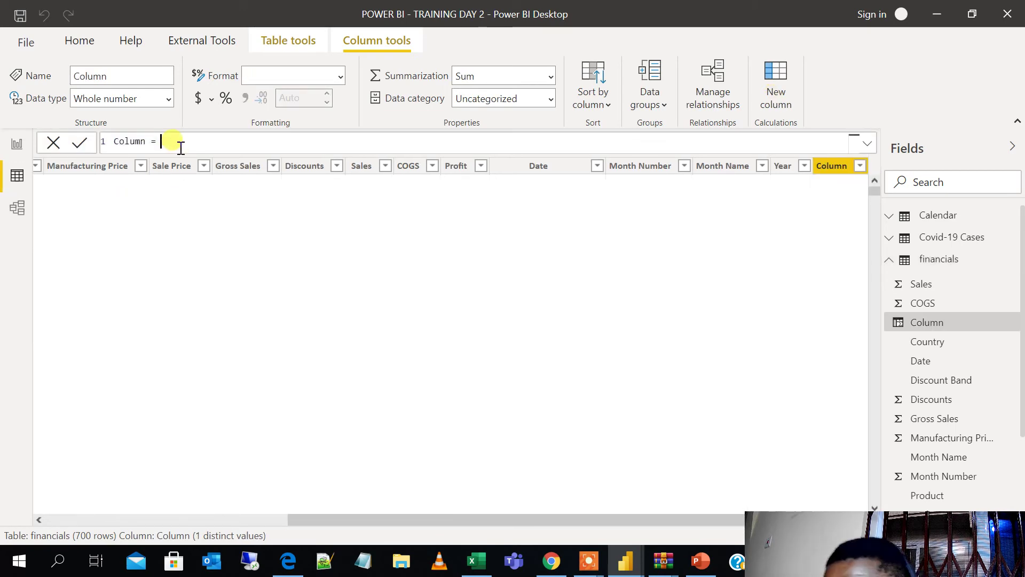
left_click_drag(176, 141, 114, 149)
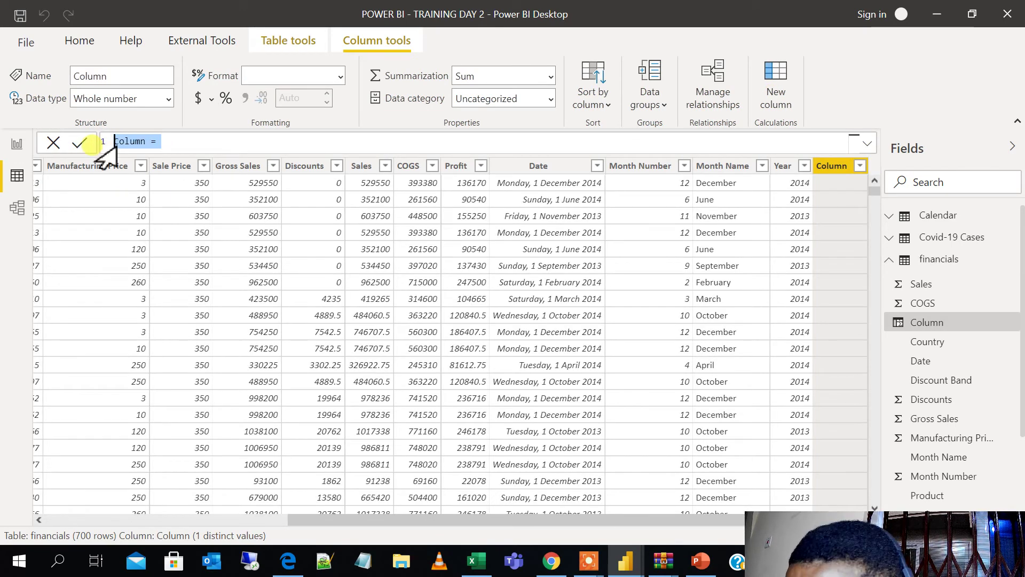
type("Sales")
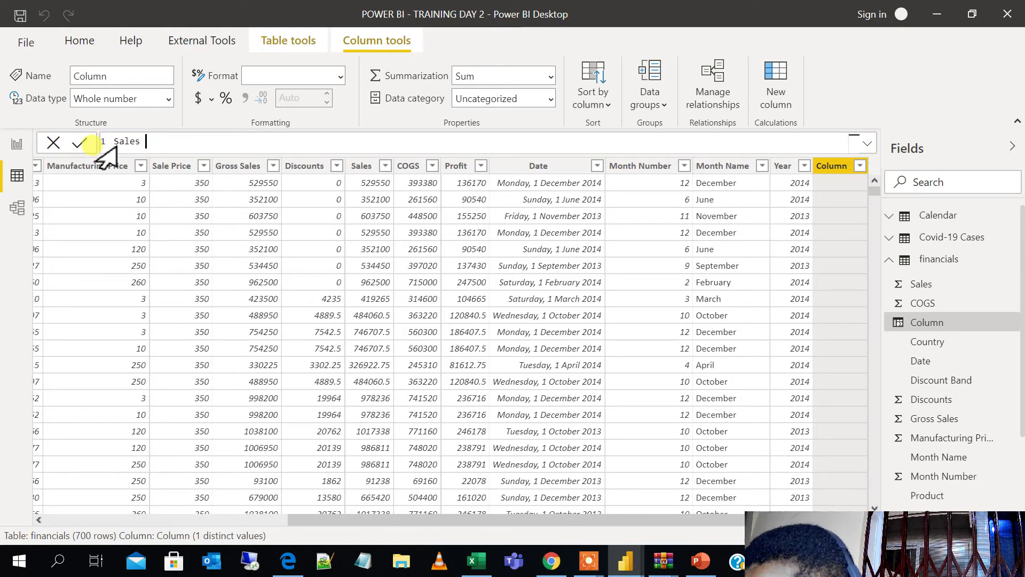
type(" 2")
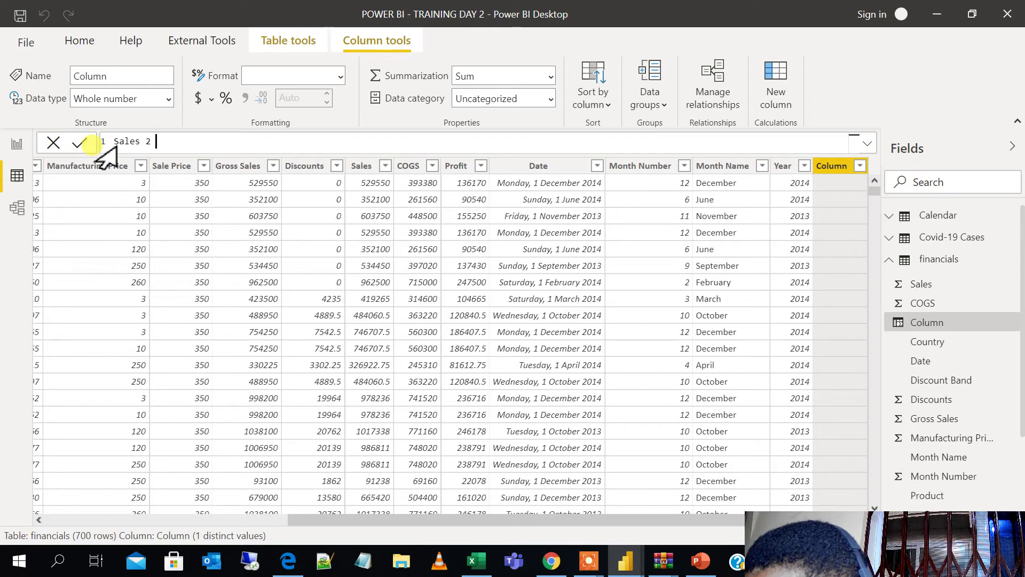
type(" =")
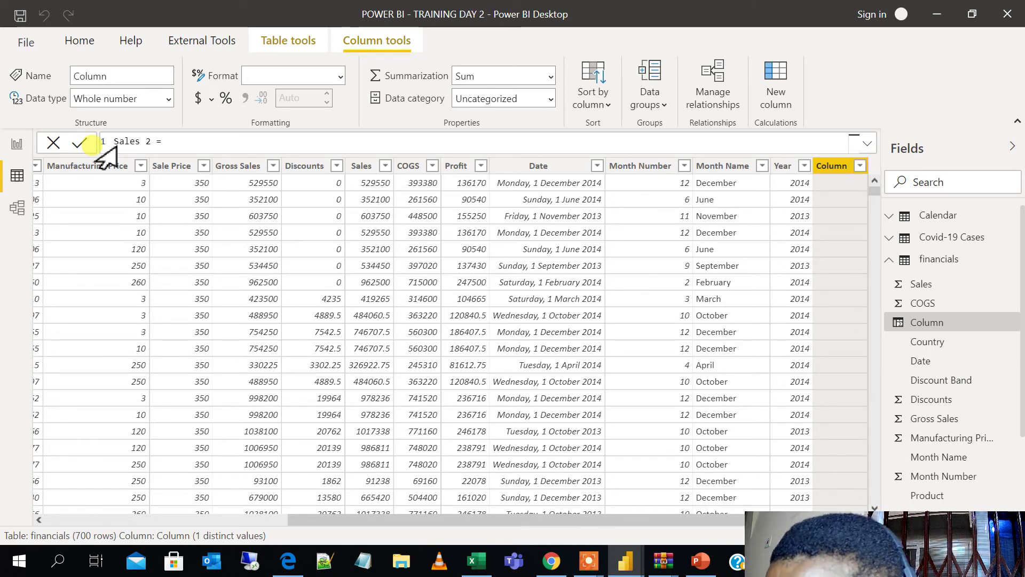
Step: Define the Sales 2 column as financials[Sale Price]*financials[Units Sold] and commit the formula
type("sale")
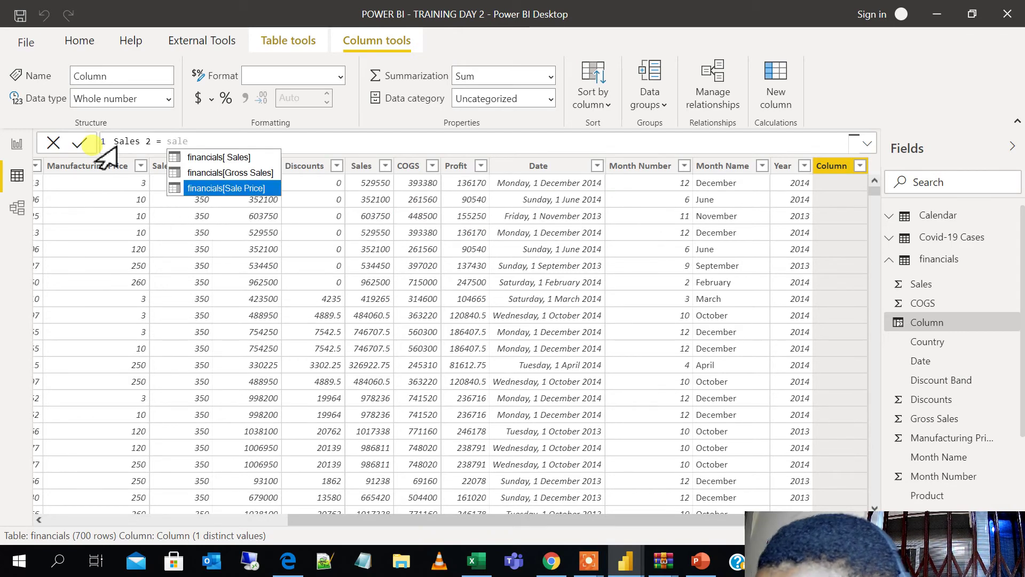
double_click(233, 187)
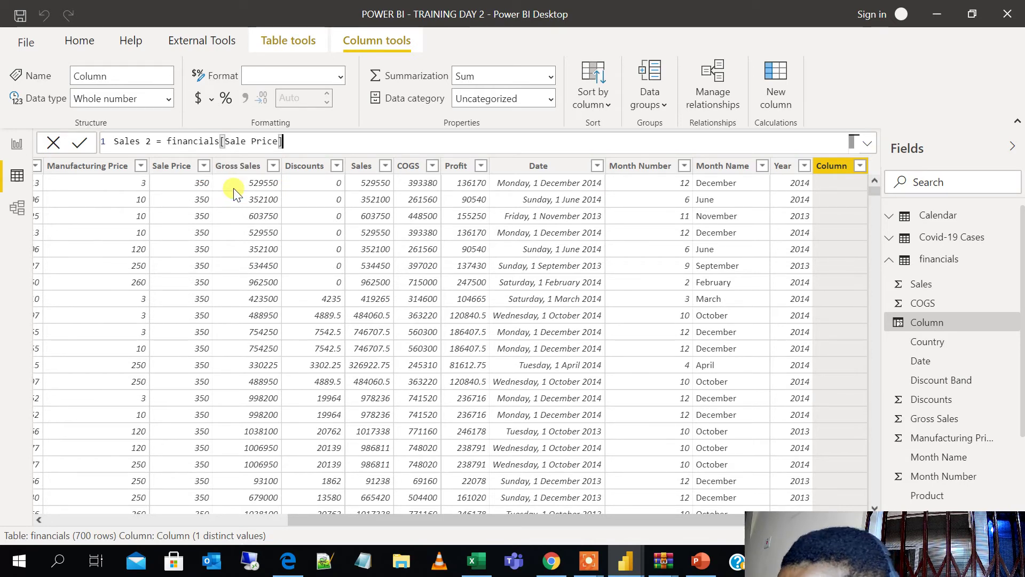
type("*")
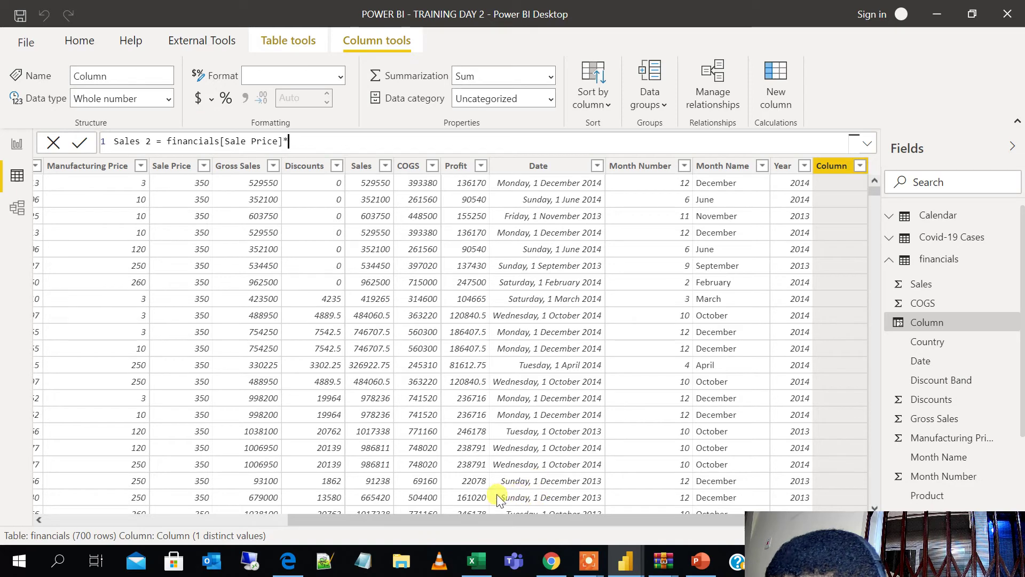
type("q")
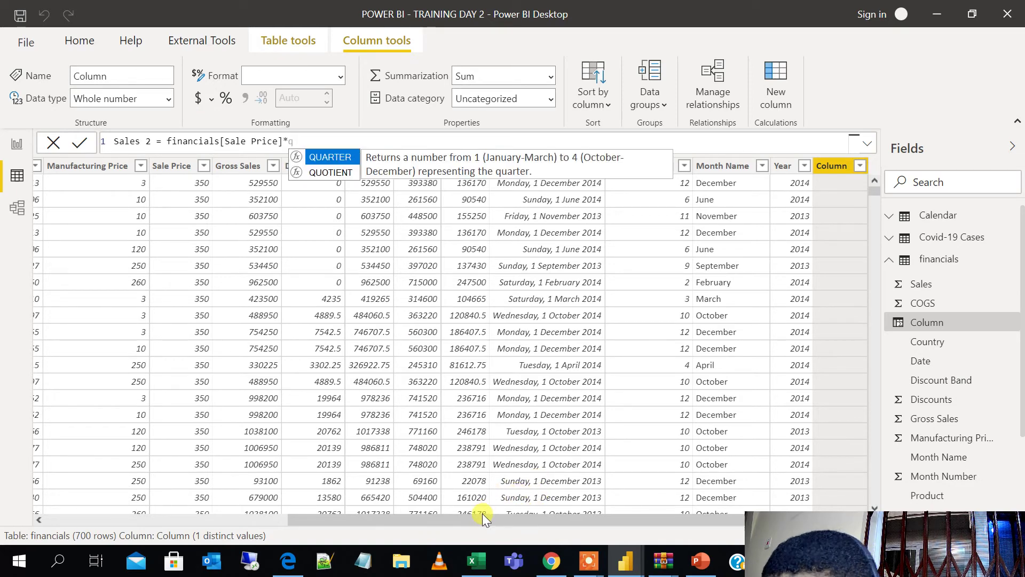
key("BackSpace")
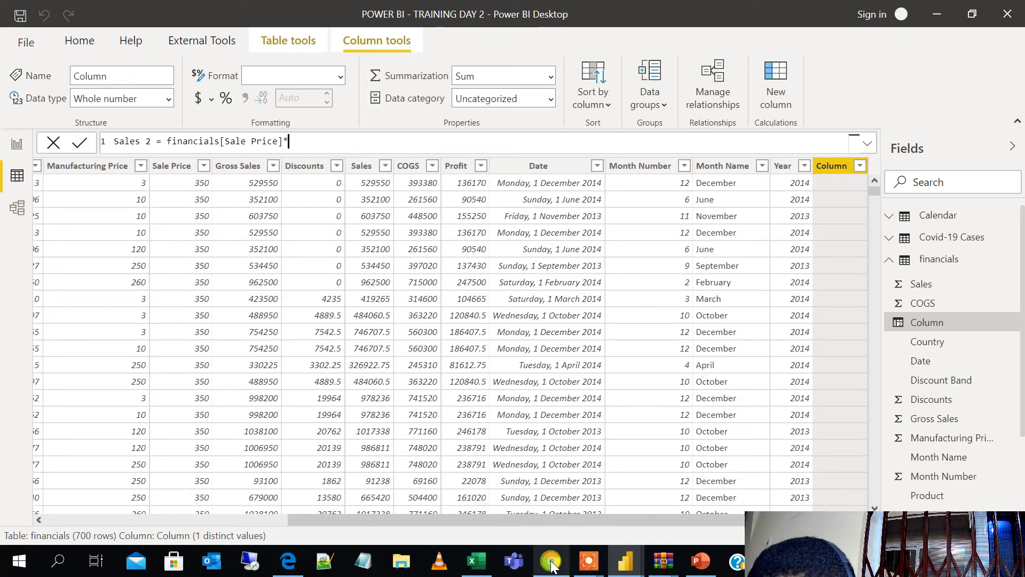
type("unit")
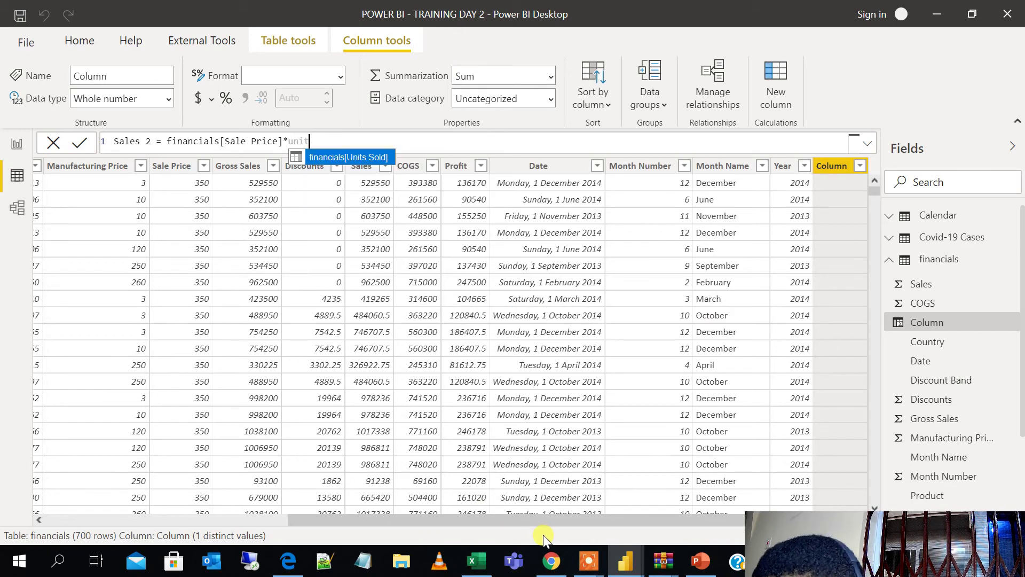
left_click(347, 156)
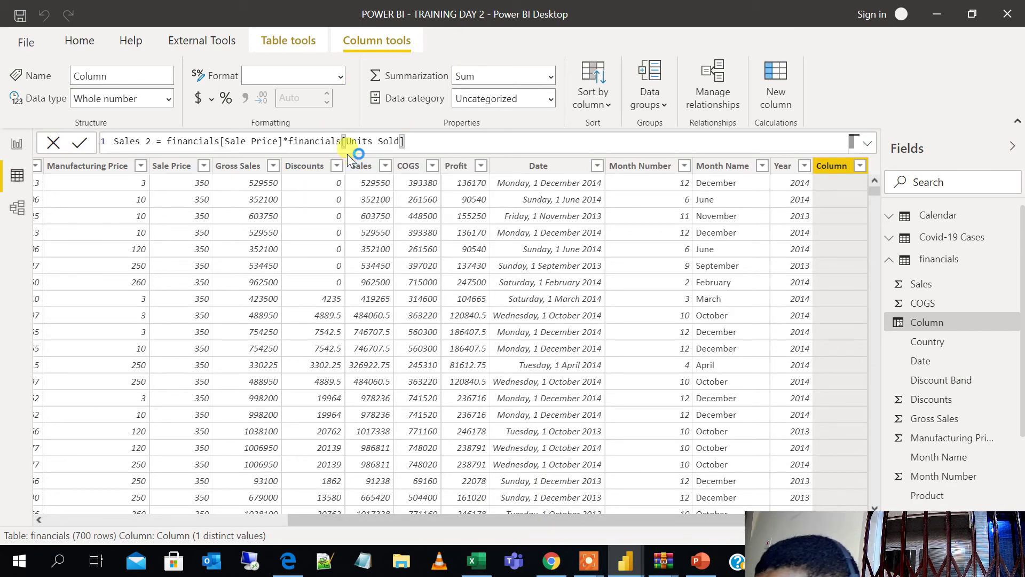
key("Return")
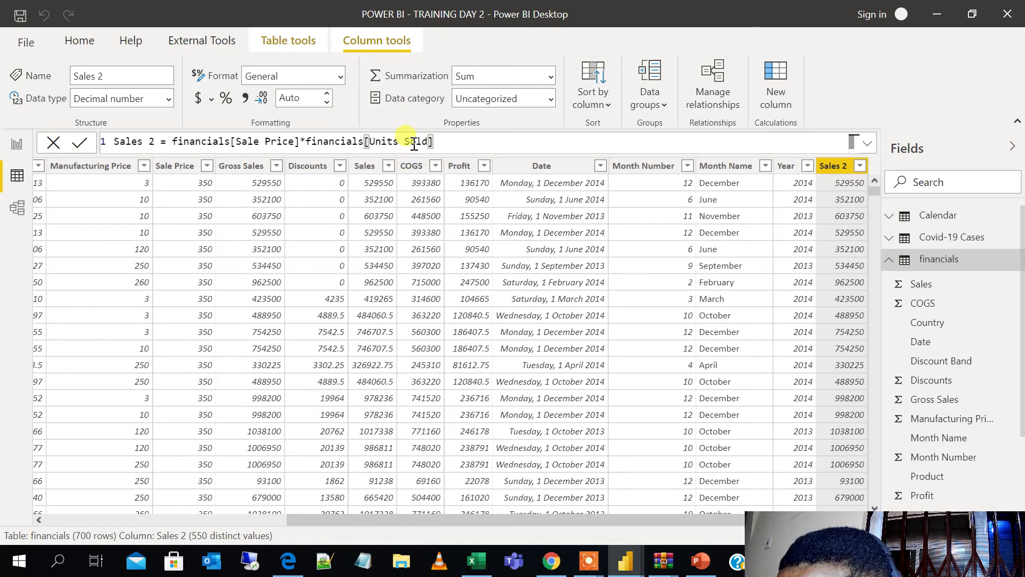
Step: Enlarge the formula text and rename the Sales 2 column to Gross Sales 2
scroll(414, 144, "up", 1, "ctrl")
scroll(414, 145, "up", 4, "ctrl")
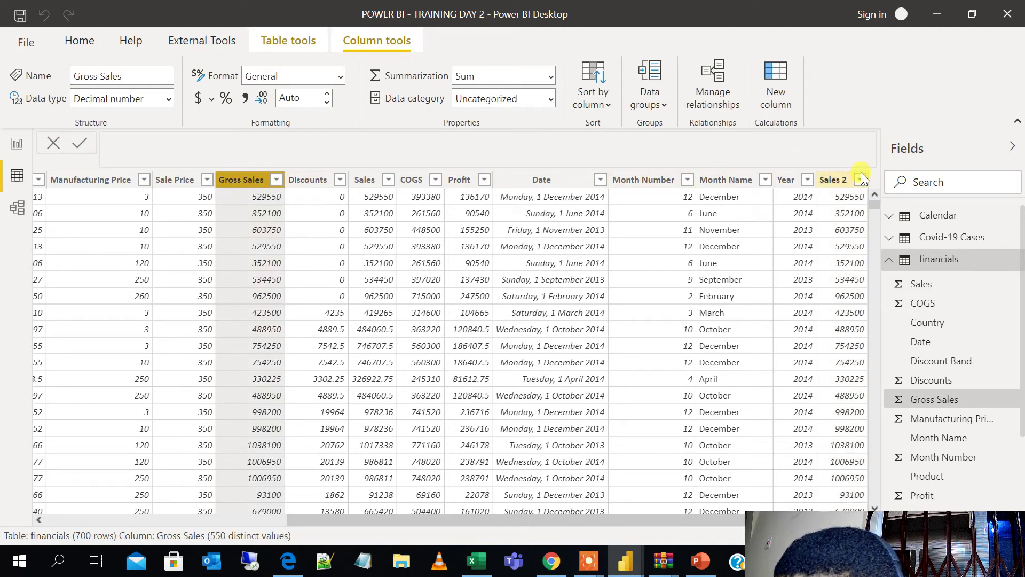
left_click(830, 191)
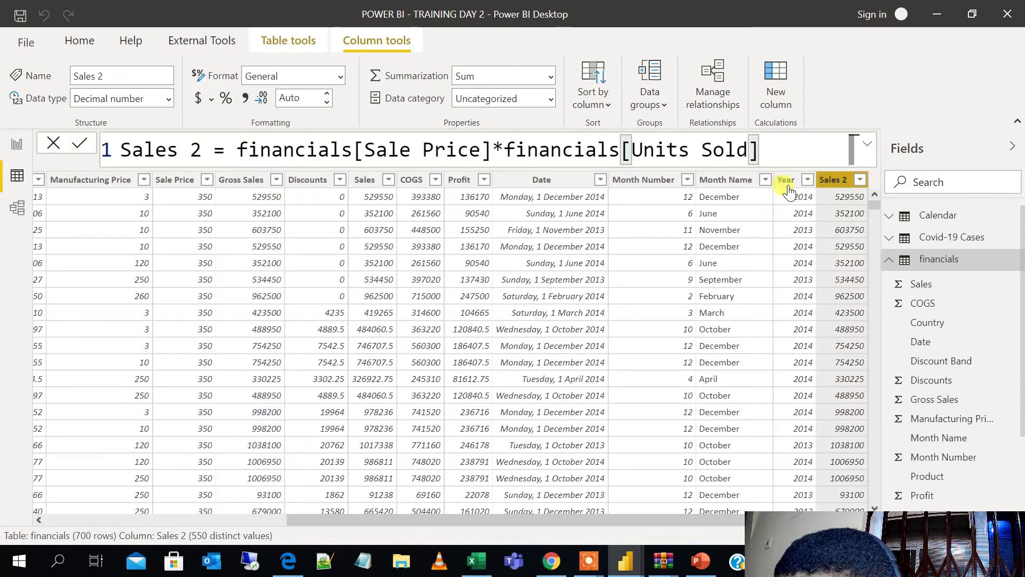
left_click(122, 150)
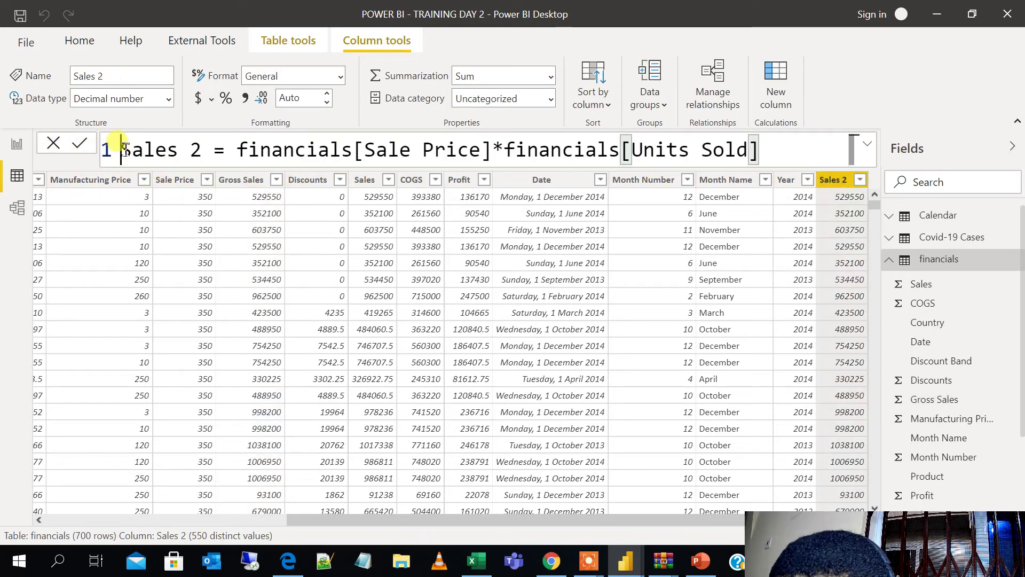
type("G")
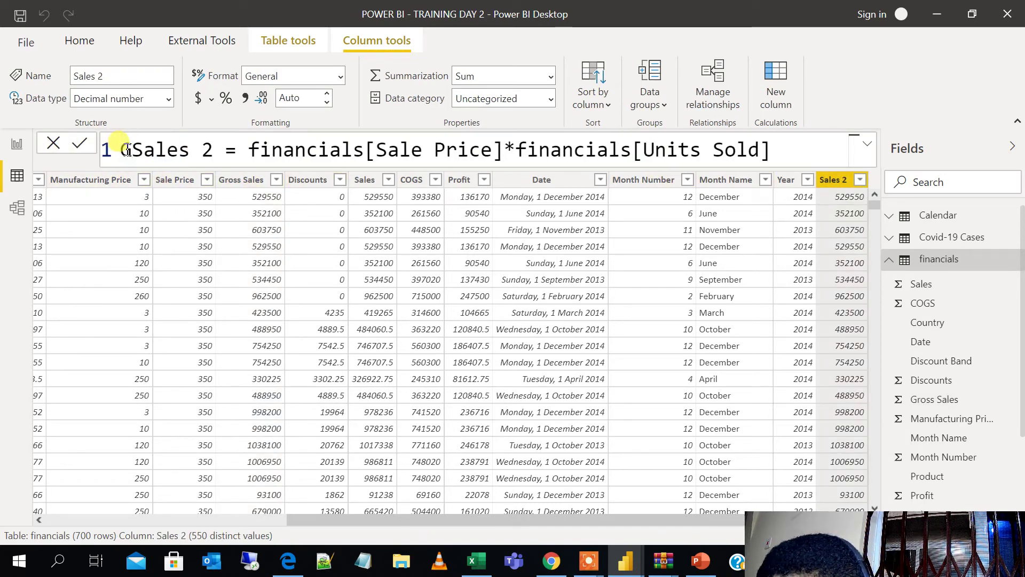
type("ross")
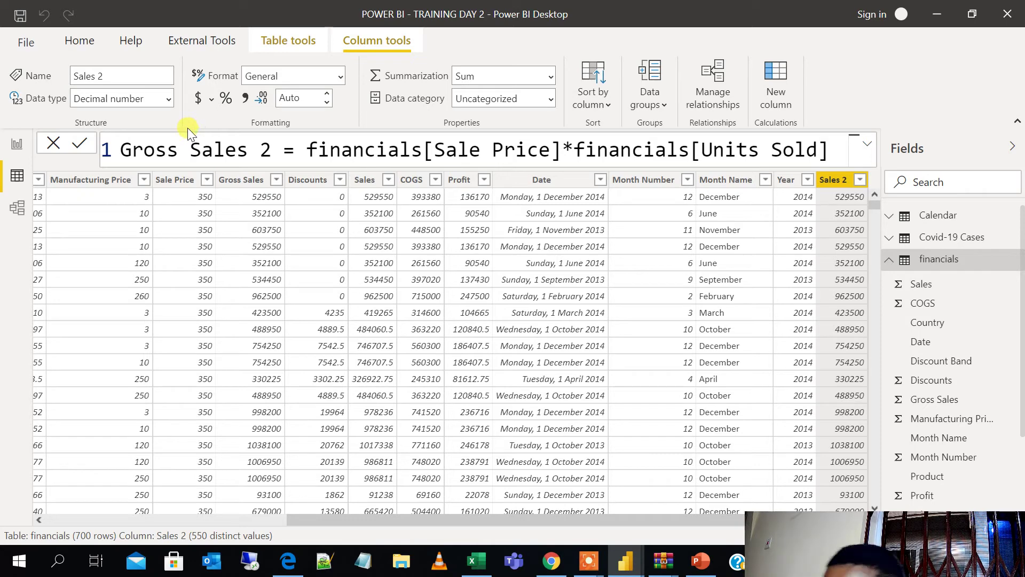
key("Return")
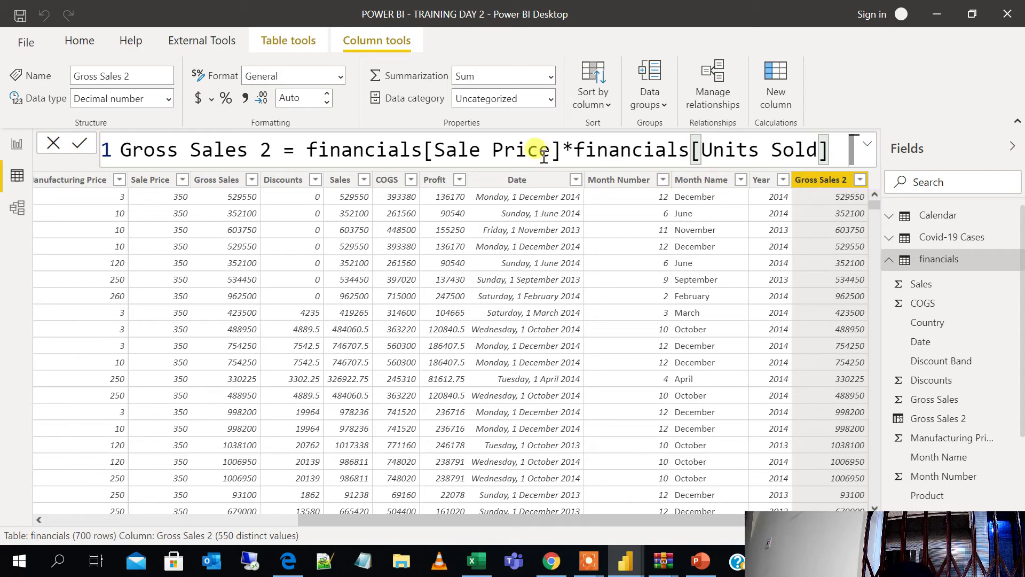
Step: Add another calculated column to the financials table and name it Weekday in its formula
left_click(488, 182)
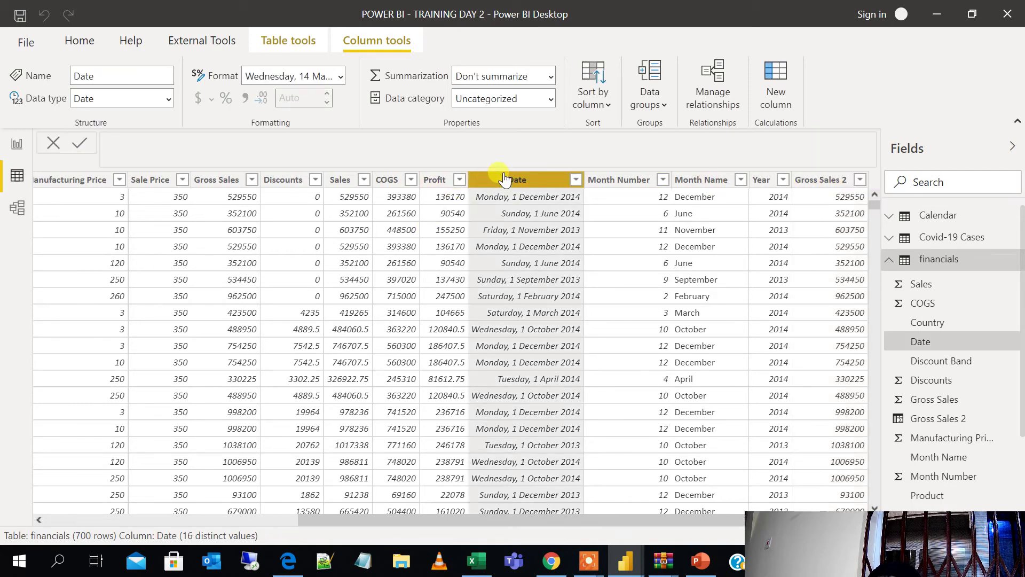
left_click(804, 181)
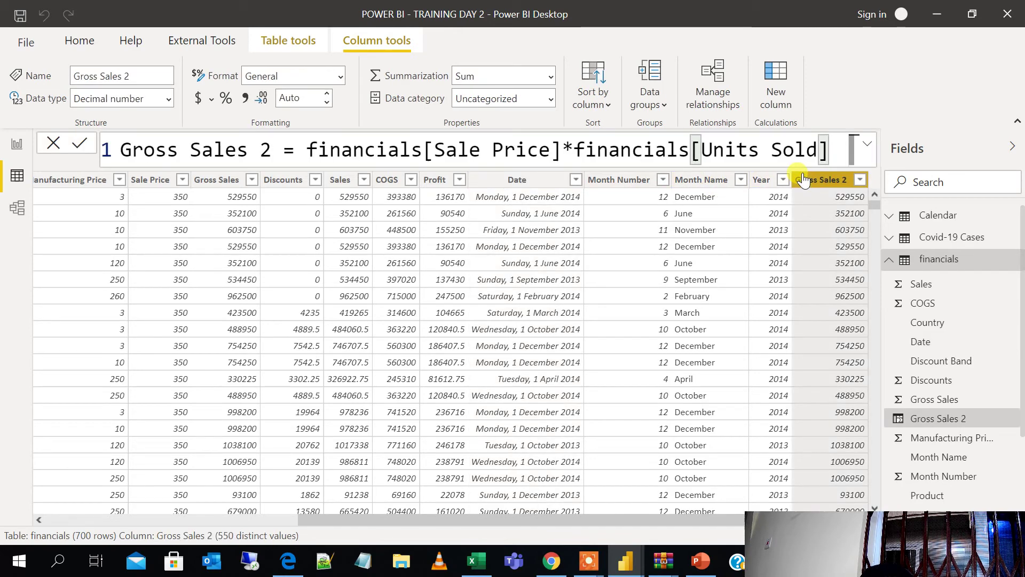
left_click(782, 101)
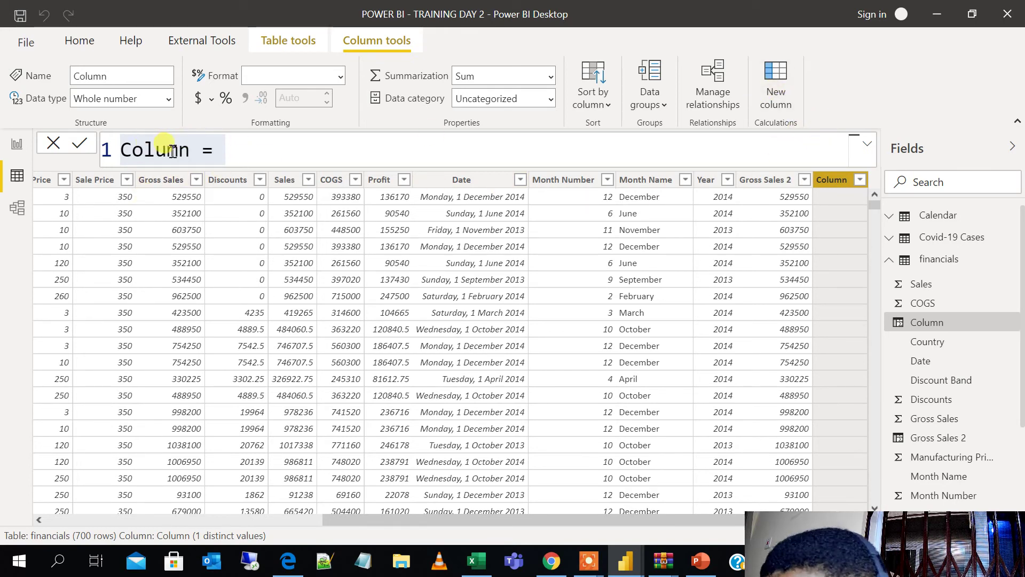
left_click(191, 151)
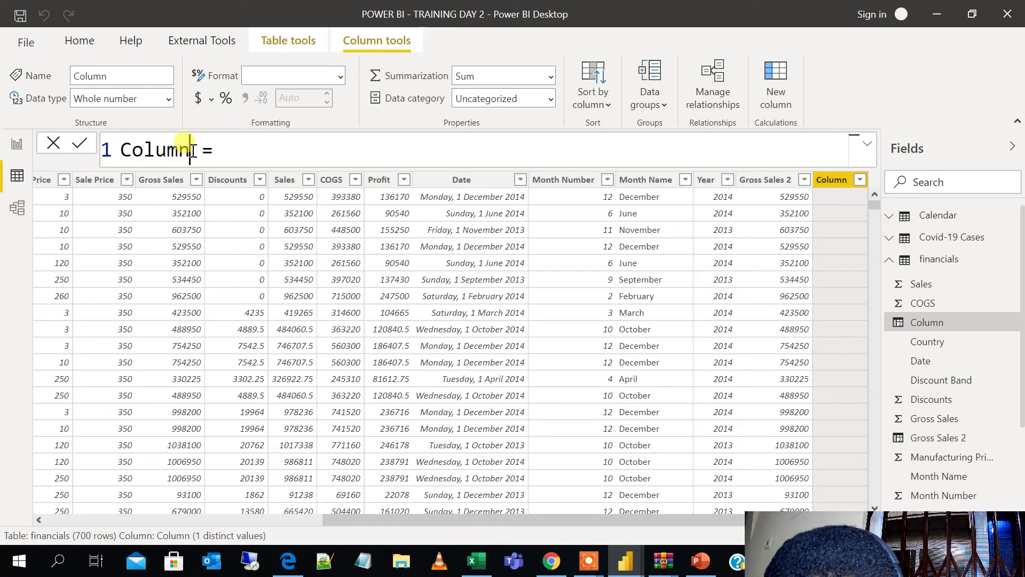
left_click_drag(192, 151, 121, 138)
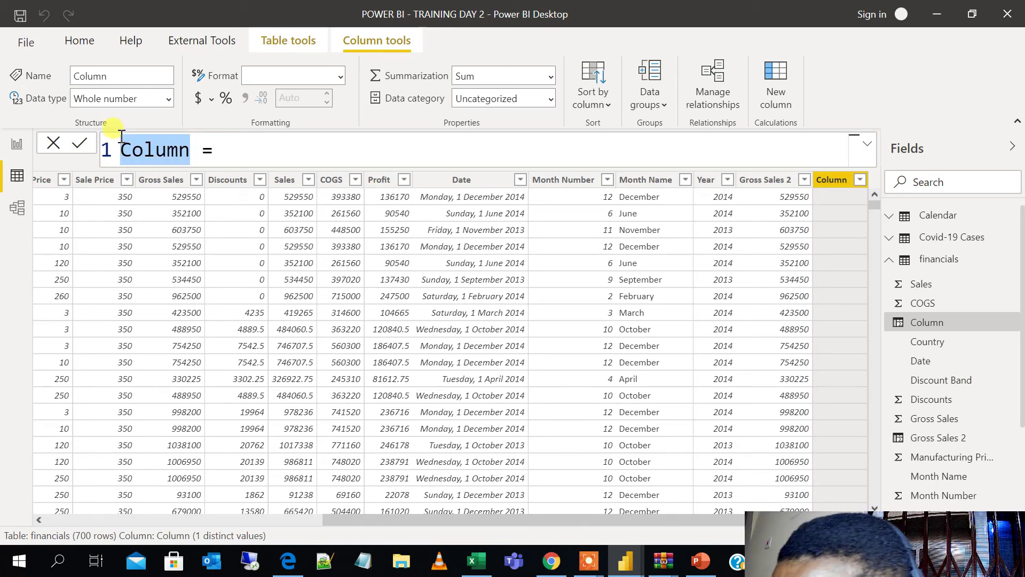
type("Wee")
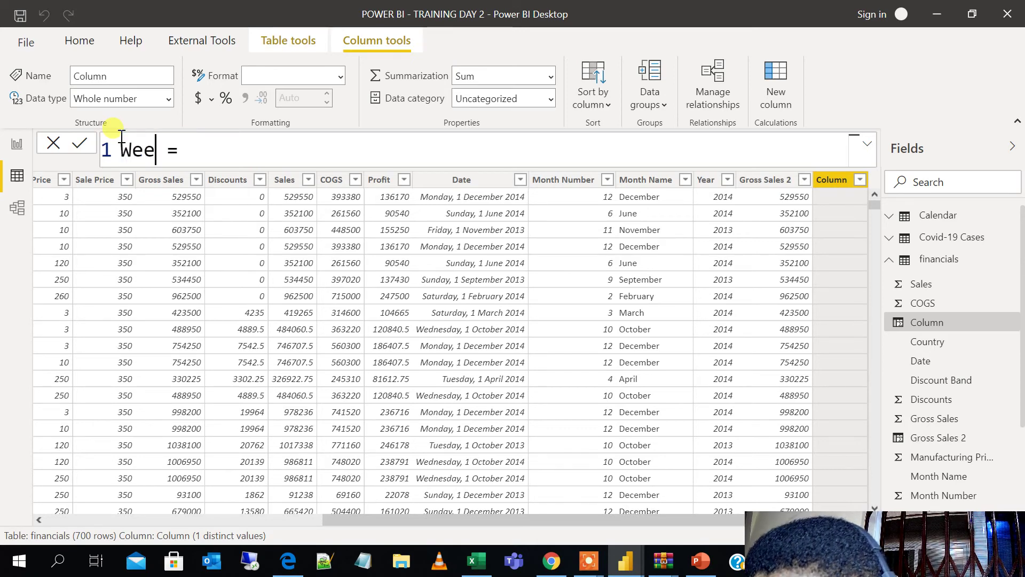
type("kday")
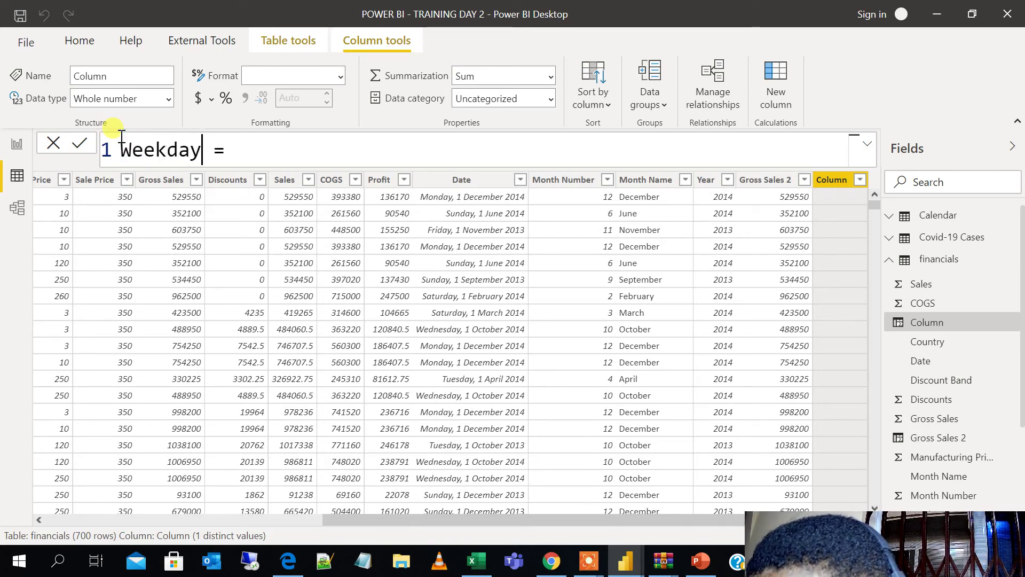
Step: Set the Weekday column's formula to the WEEKDAY function with financials[Date] as its date argument
left_click(272, 162)
type("W")
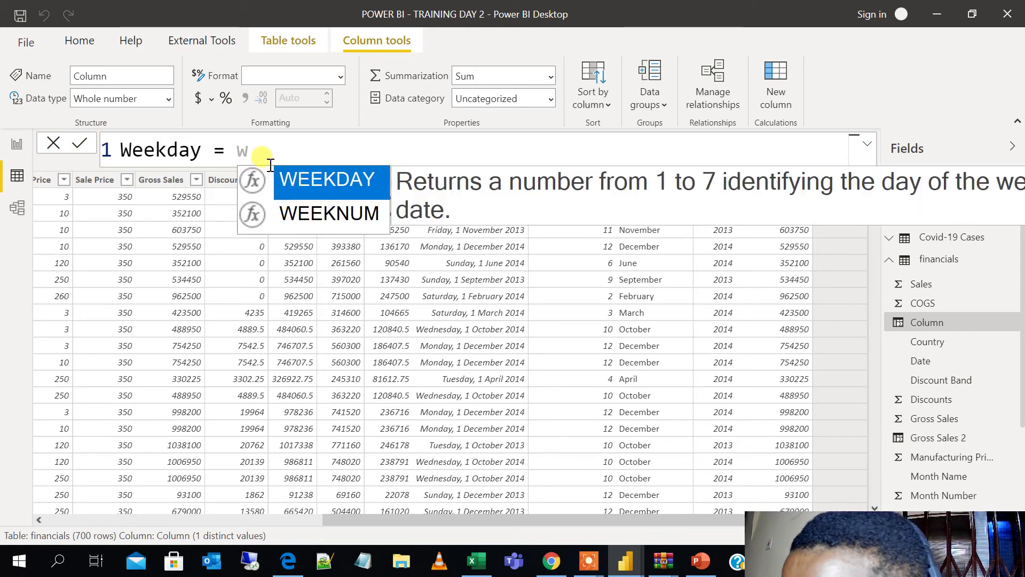
type("ee")
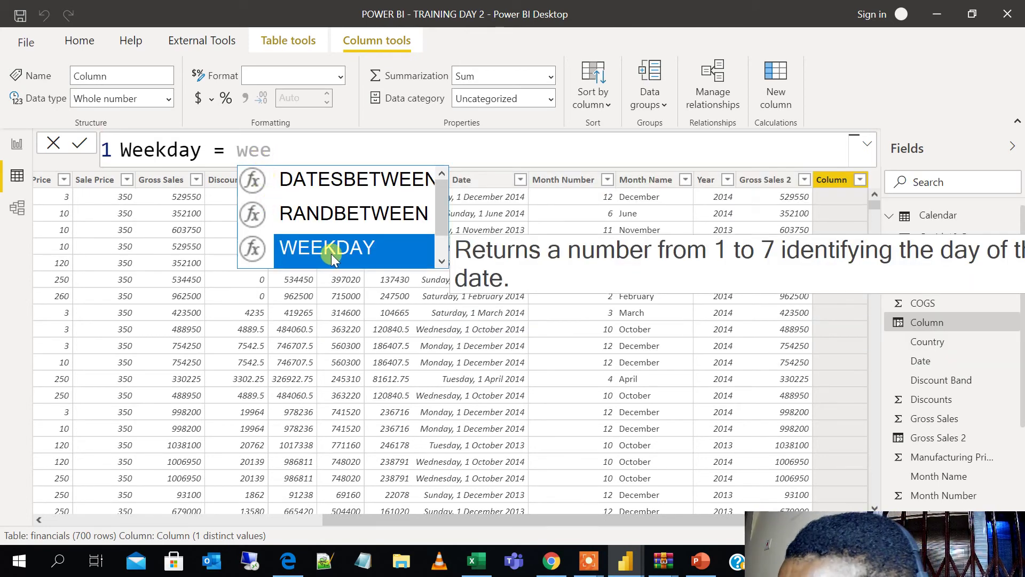
left_click(336, 256)
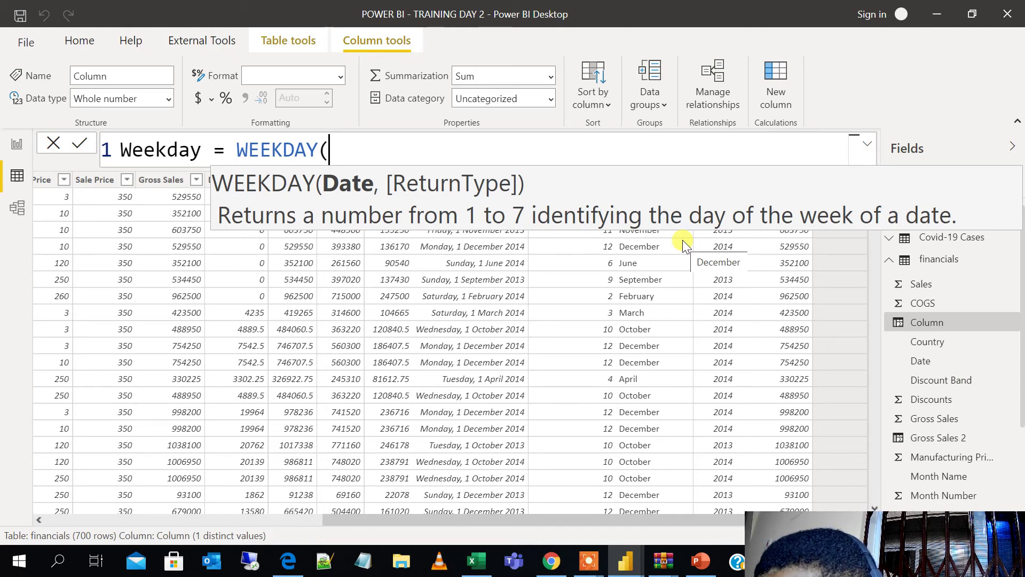
type("dat")
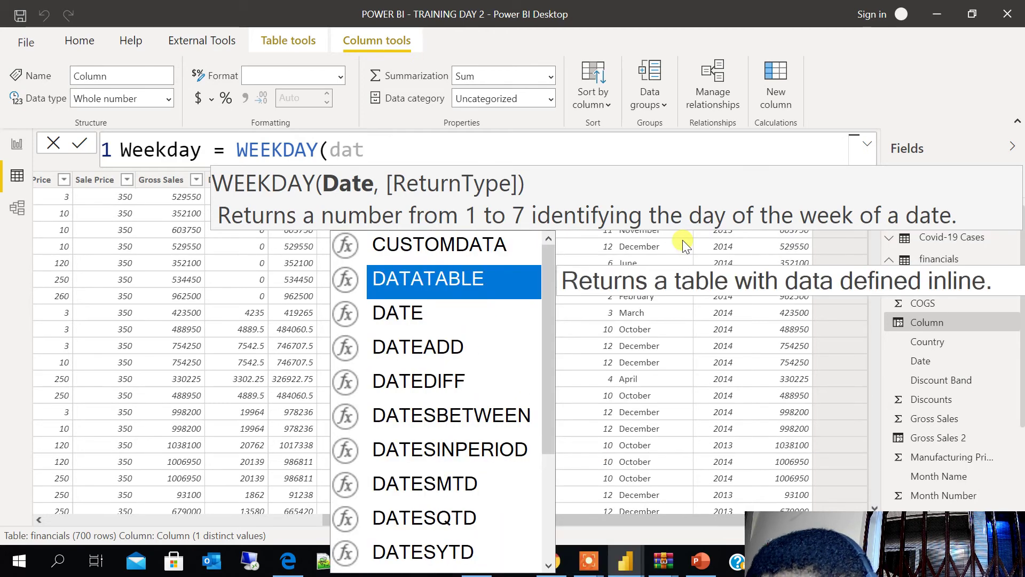
type("e")
scroll(512, 352, "down", 2)
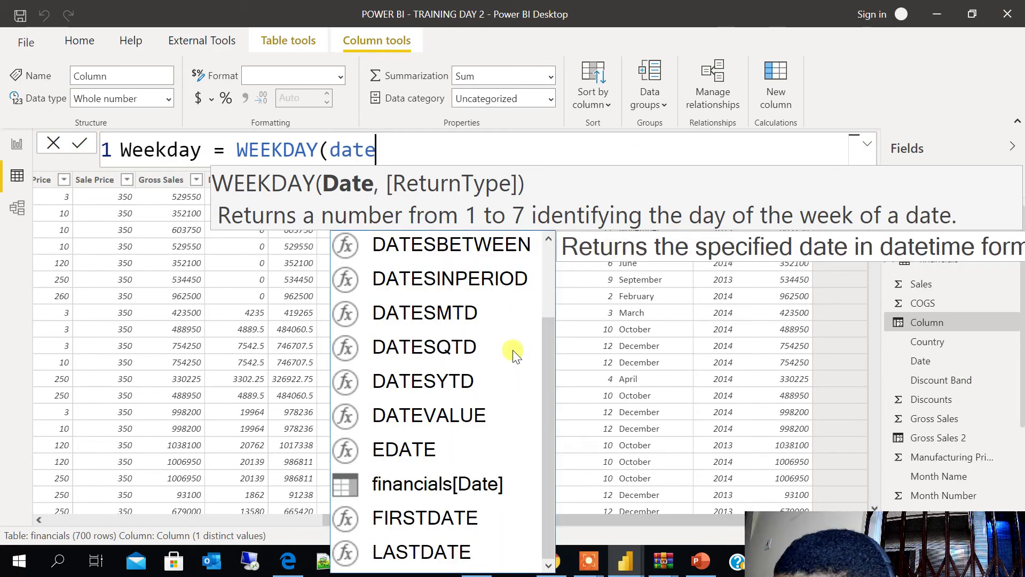
left_click(405, 482)
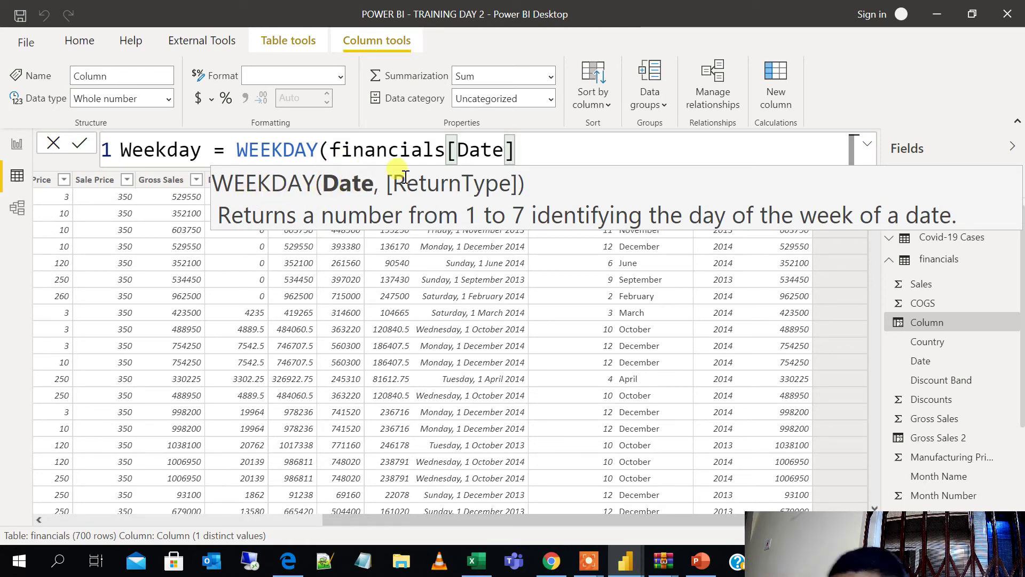
type(",")
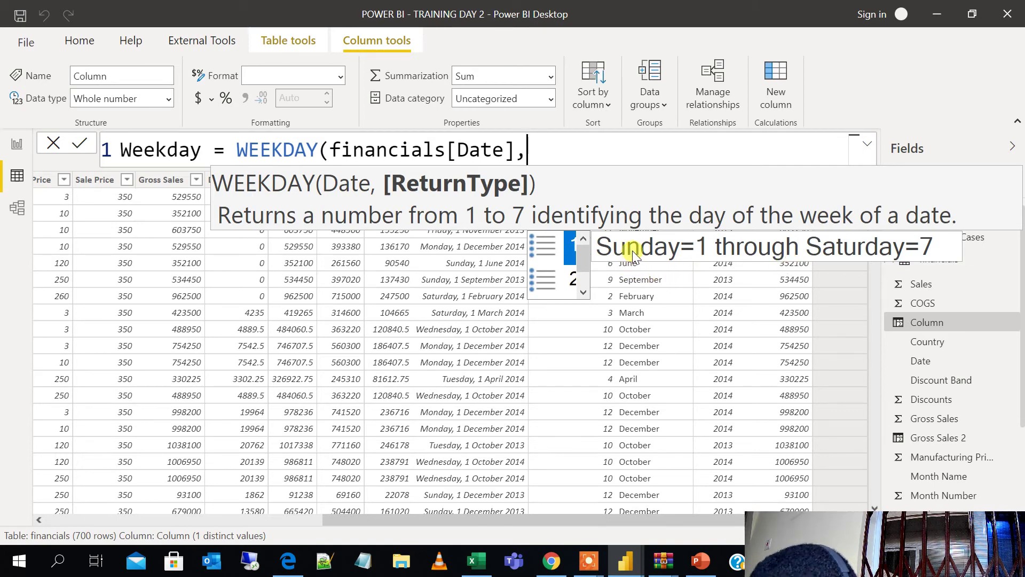
Step: Try return types 1, 2 and 3 in the WEEKDAY function to compare their day numbering
type("1")
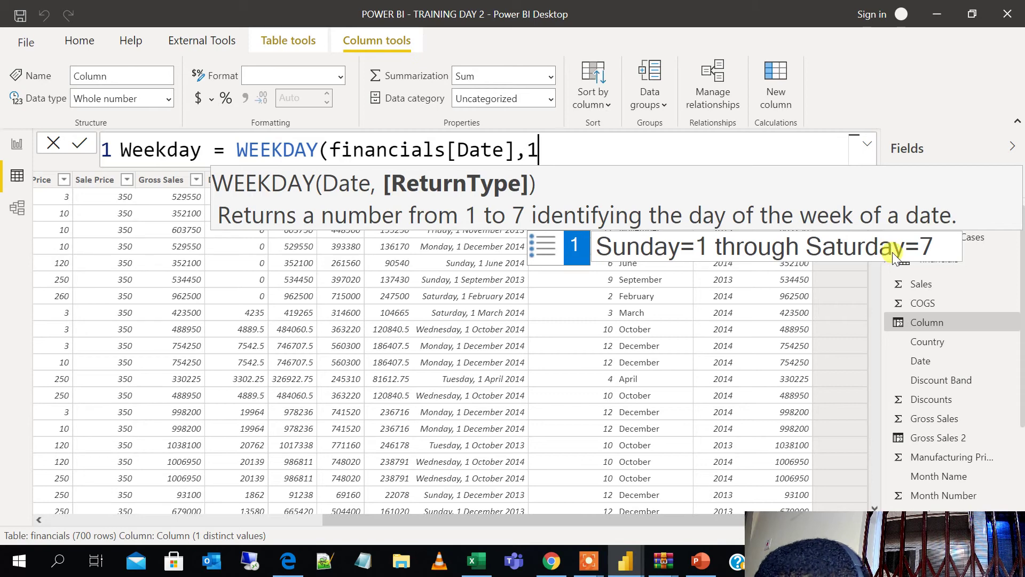
key("BackSpace")
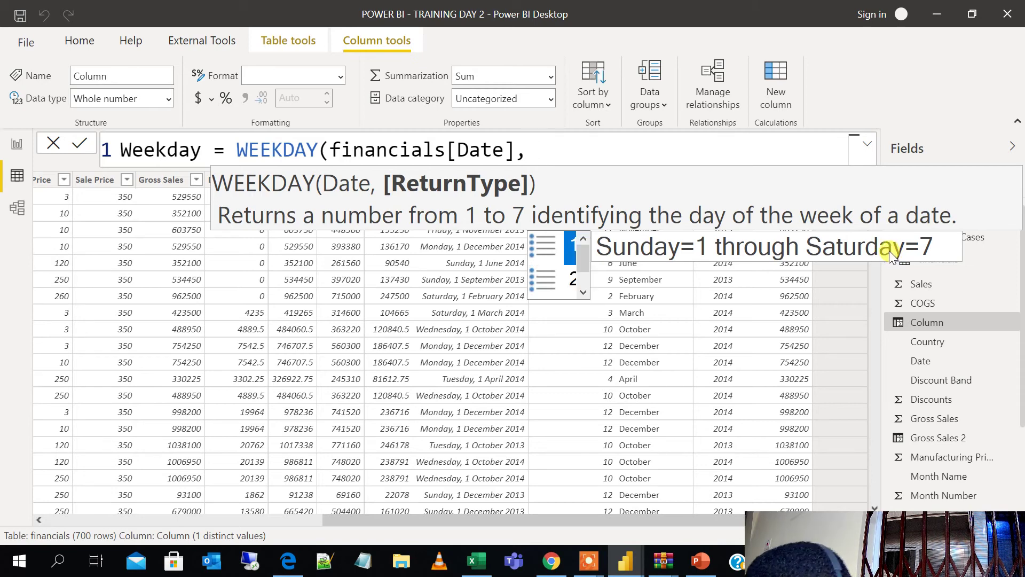
type("2")
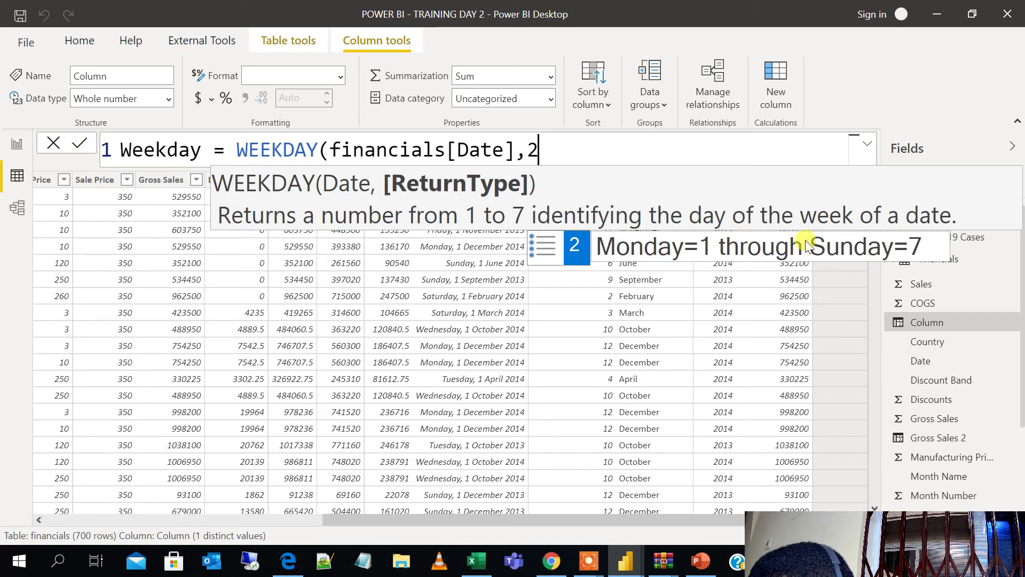
key("BackSpace")
type("3")
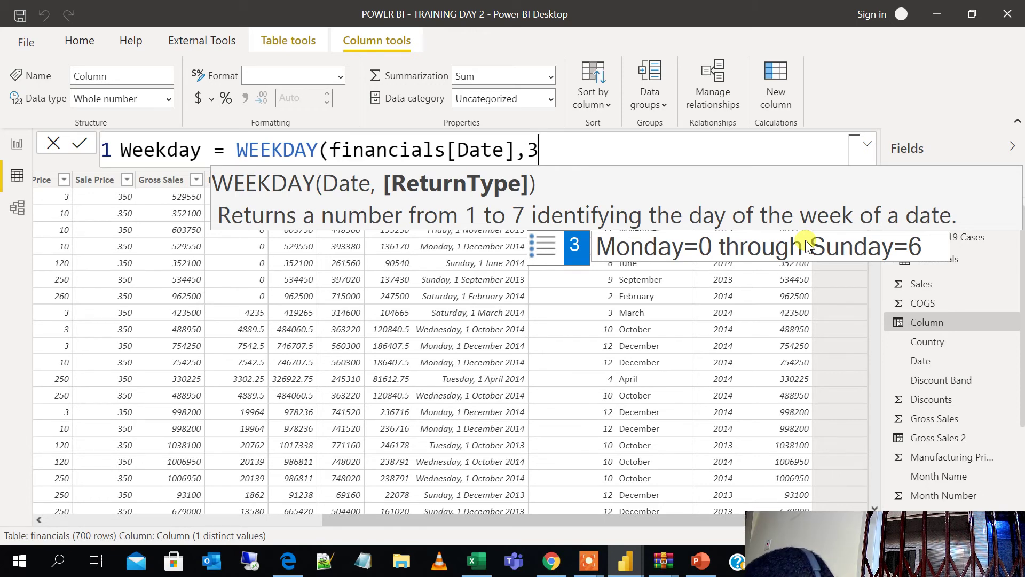
key("BackSpace")
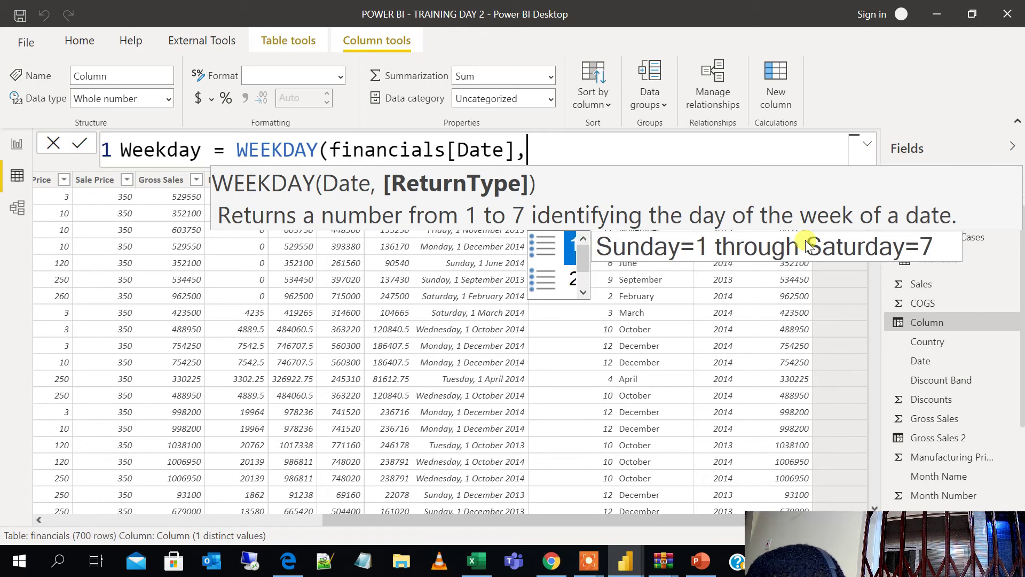
Step: Set the WEEKDAY return type to 1, commit the formula and check the Weekday column's values
type("1")
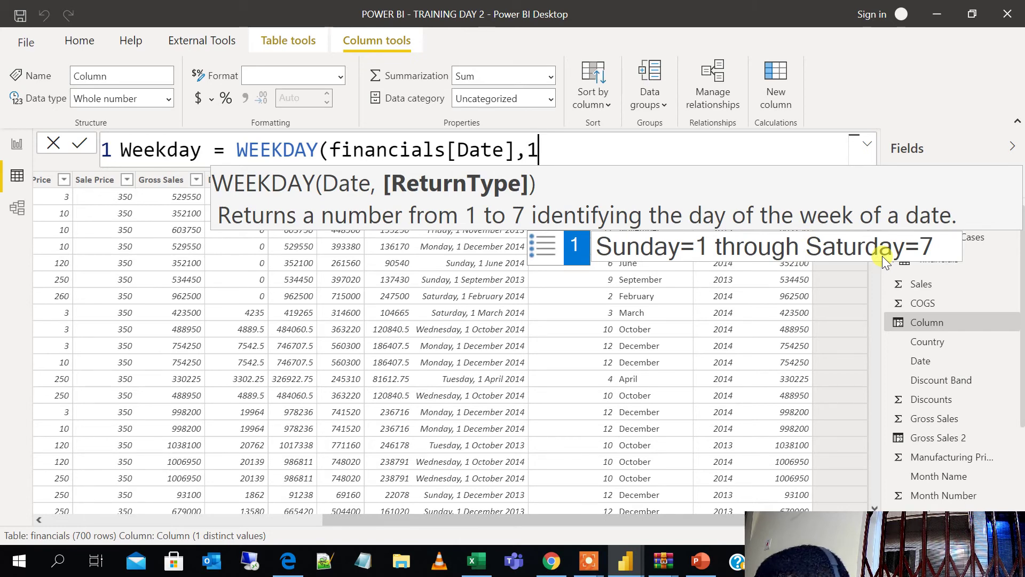
key("Escape")
key("Escape")
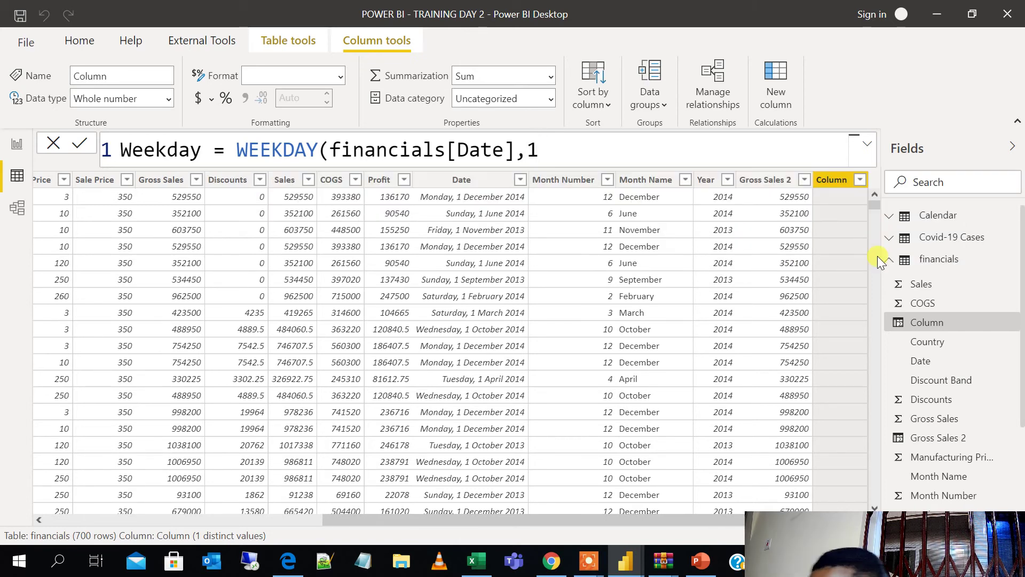
key("Return")
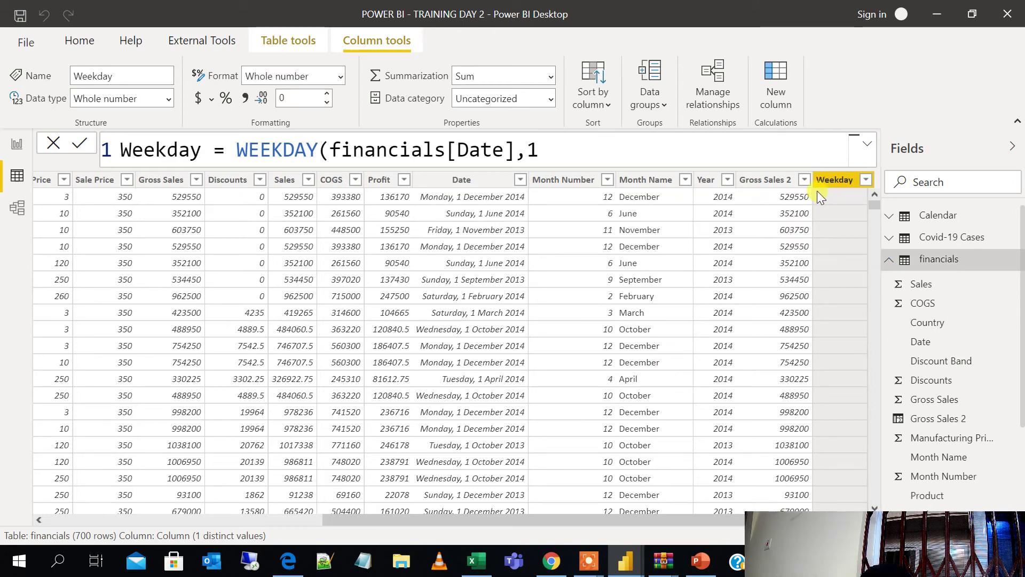
left_click(750, 182)
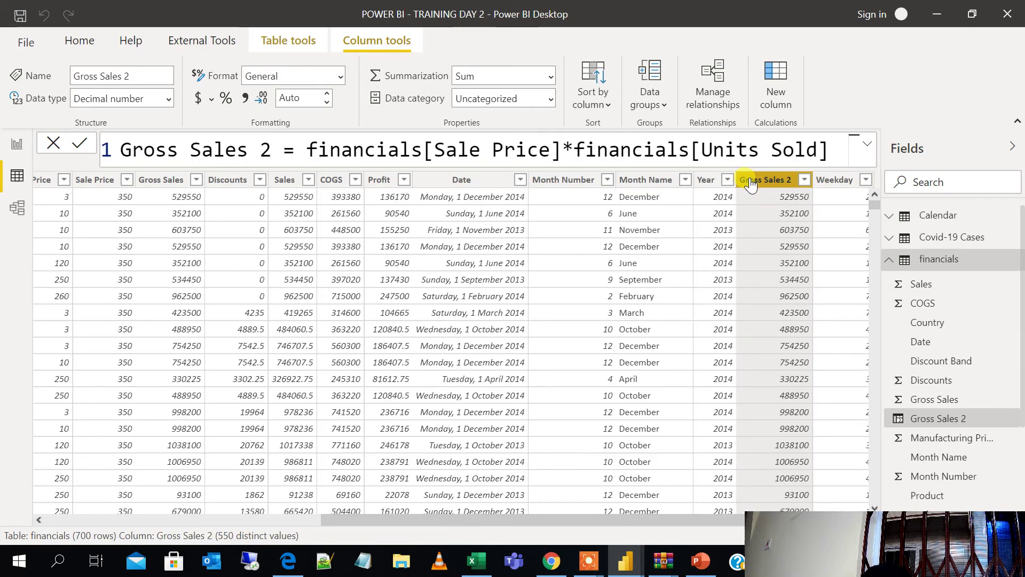
left_click(834, 181)
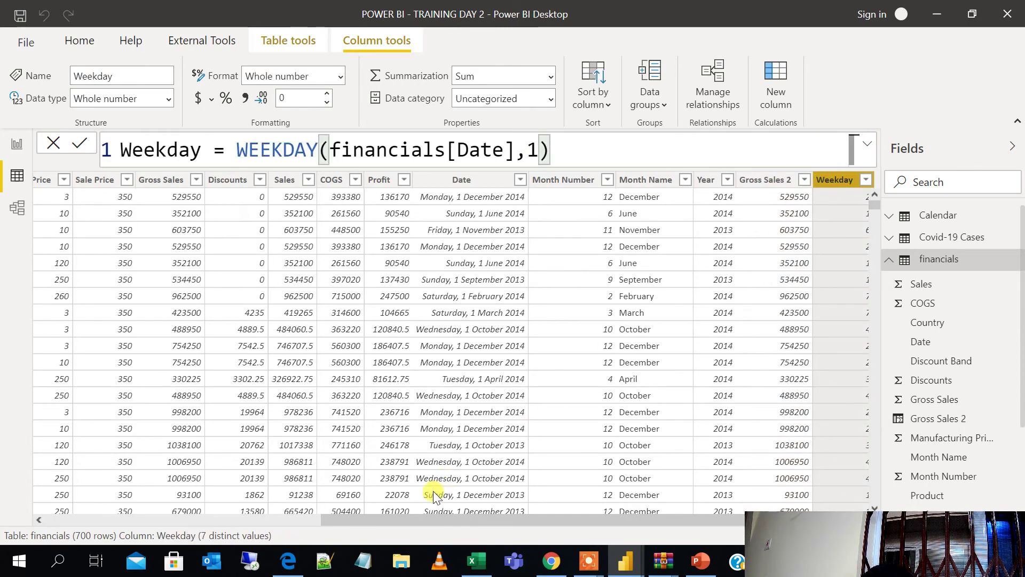
left_click_drag(418, 520, 619, 482)
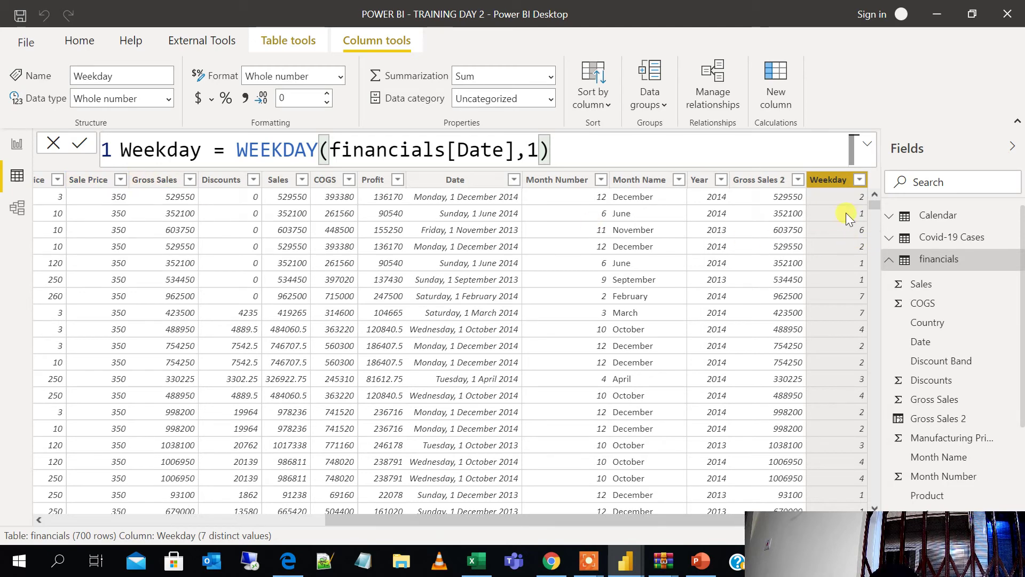
Step: Add another calculated column to the financials table and name it Profit Margin in its formula
right_click(821, 186)
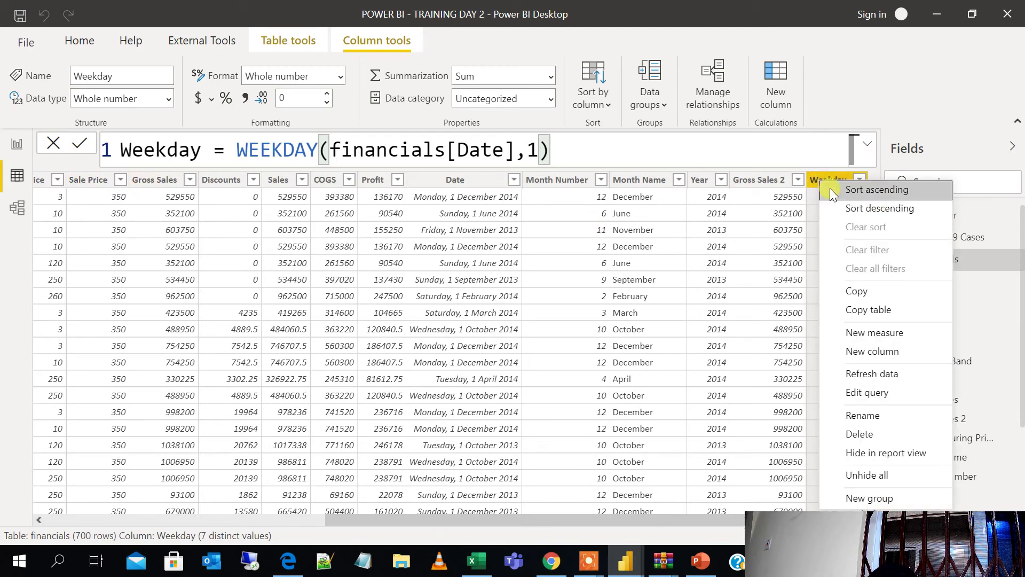
left_click(782, 104)
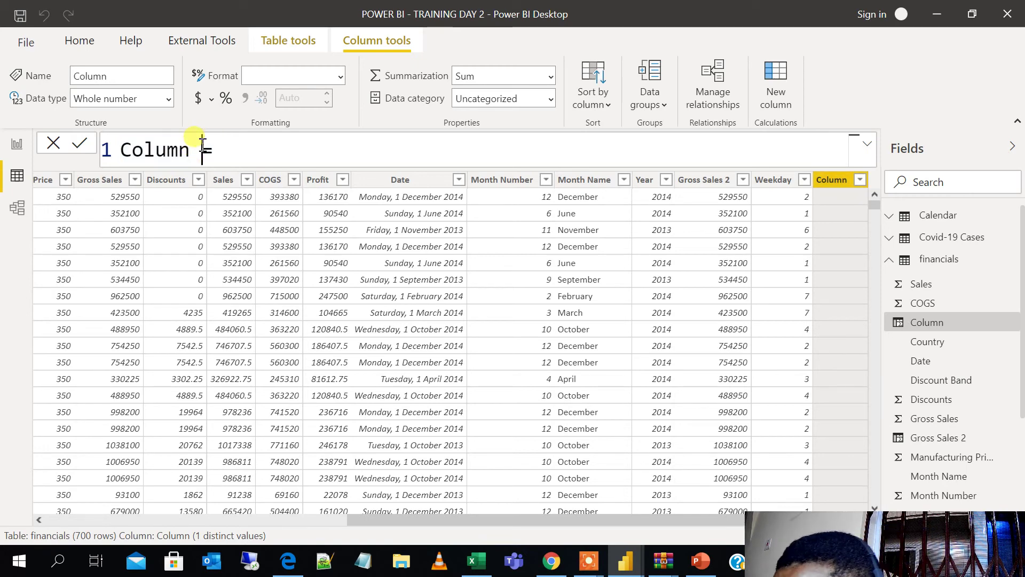
left_click_drag(204, 143, 114, 164)
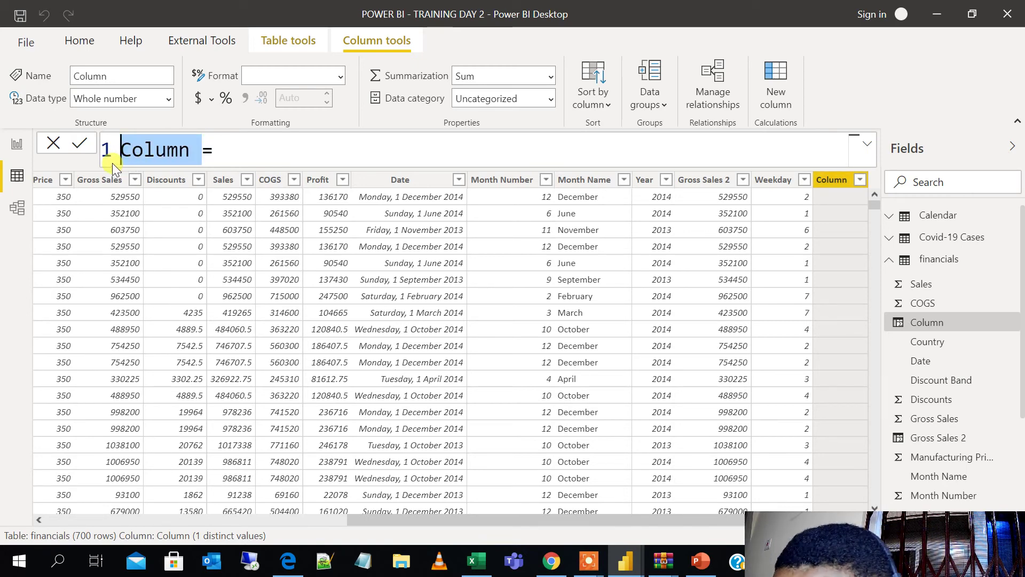
type("Profit")
type(" Marg")
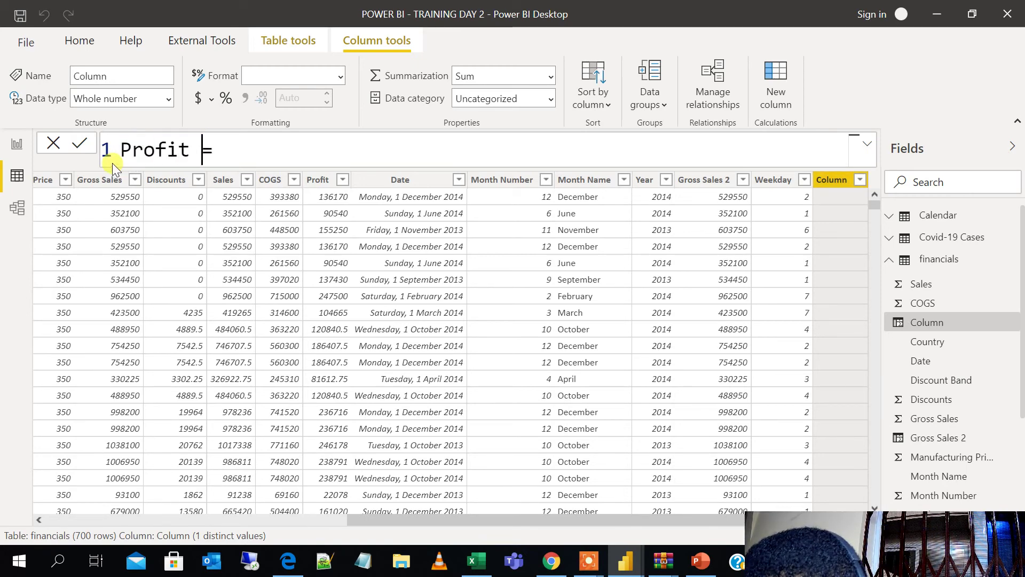
type("in= ")
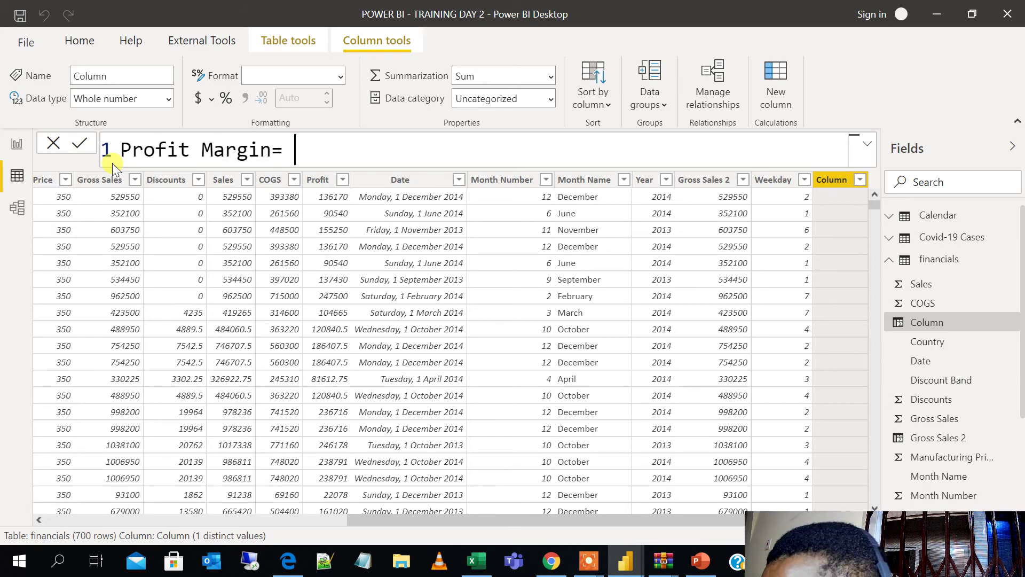
Step: Define the Profit Margin column as financials[Profit]/financials[ Sales] and commit the formula
type("pro")
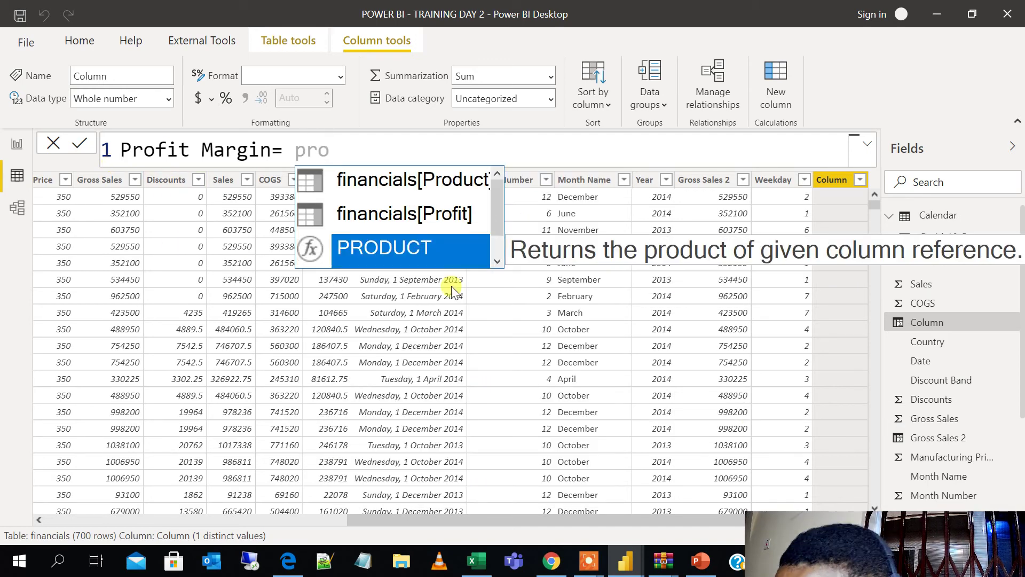
left_click(469, 218)
left_click(469, 218)
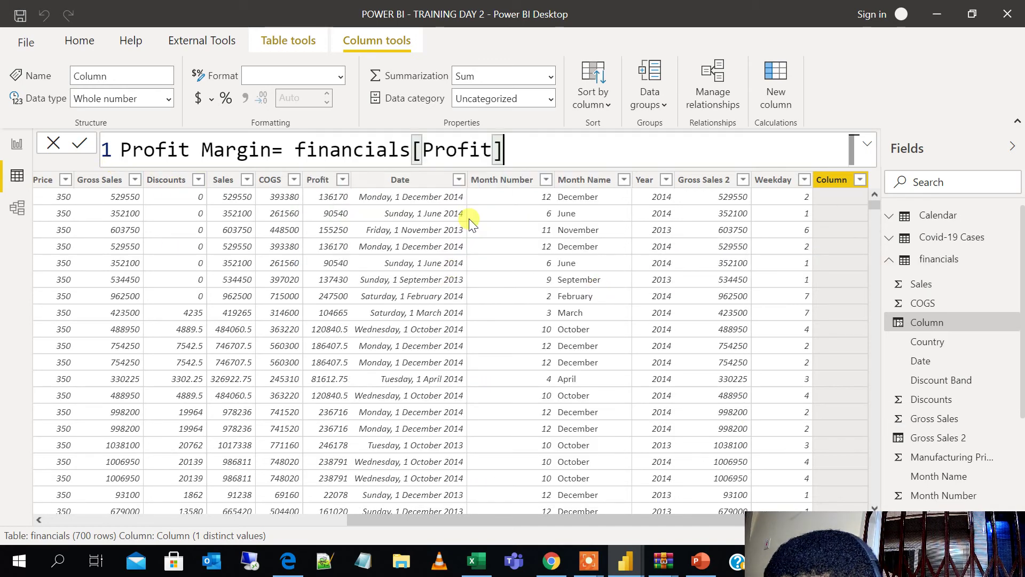
type("/")
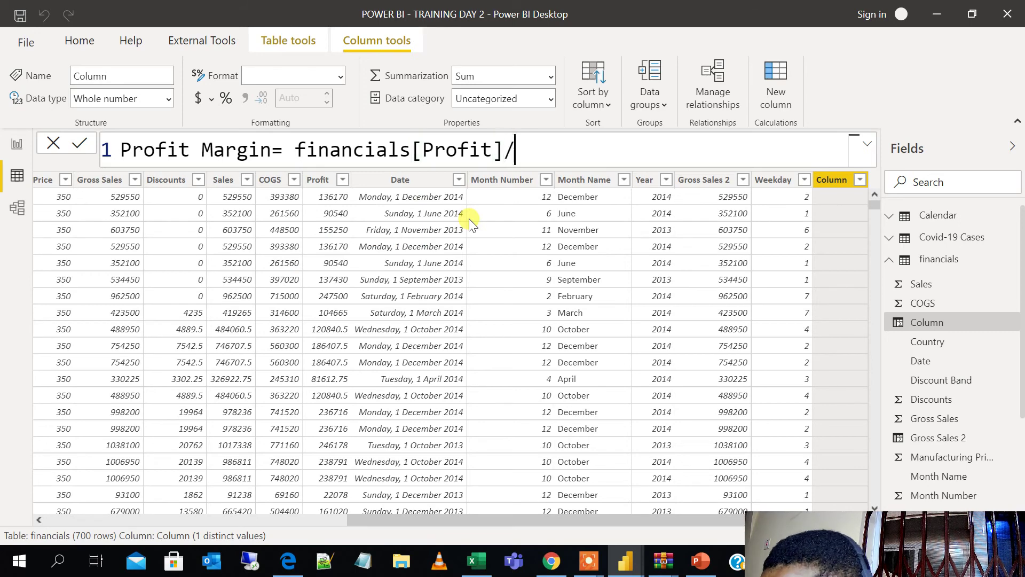
type("sa")
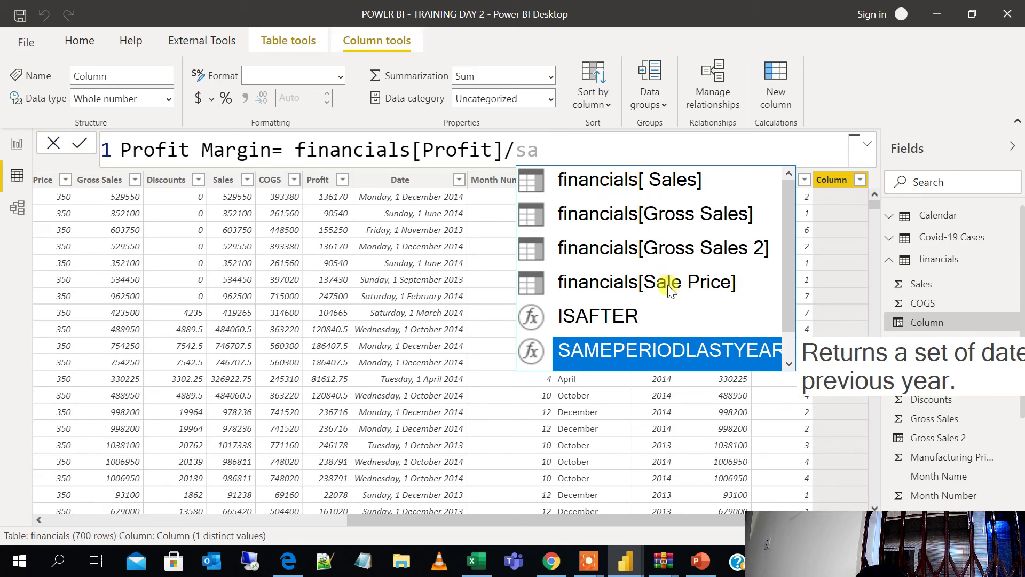
left_click(685, 184)
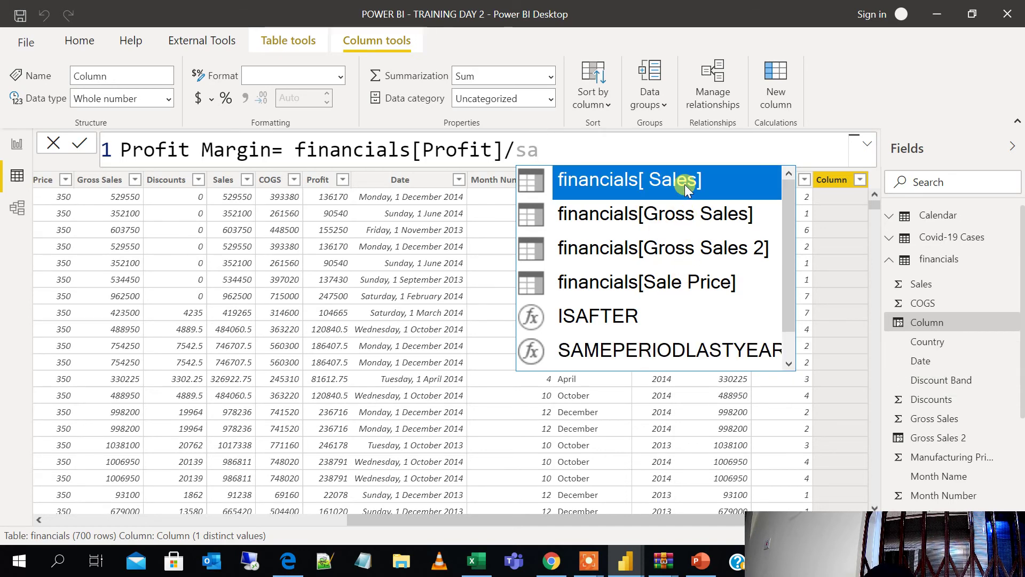
left_click(684, 185)
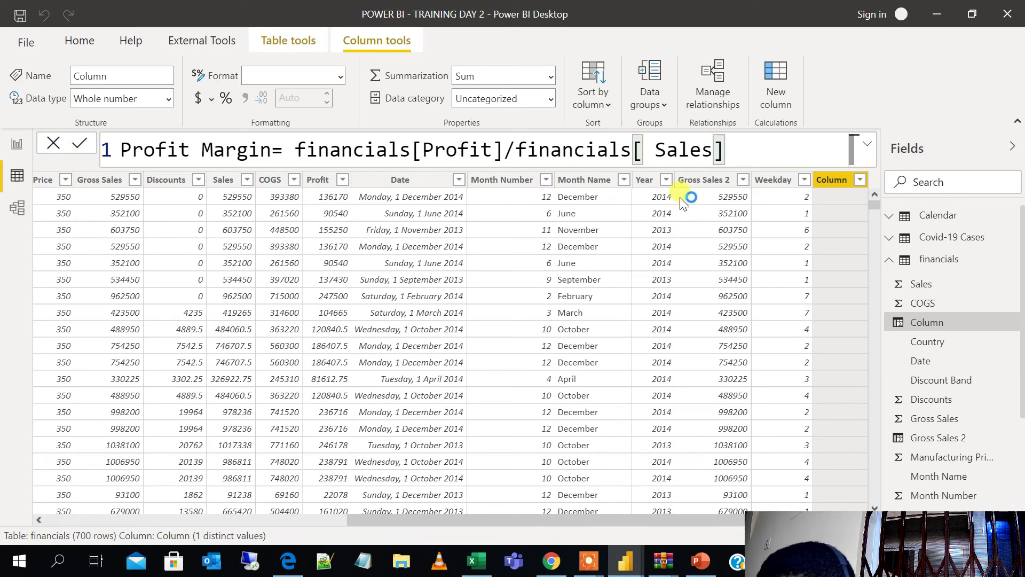
key("Return")
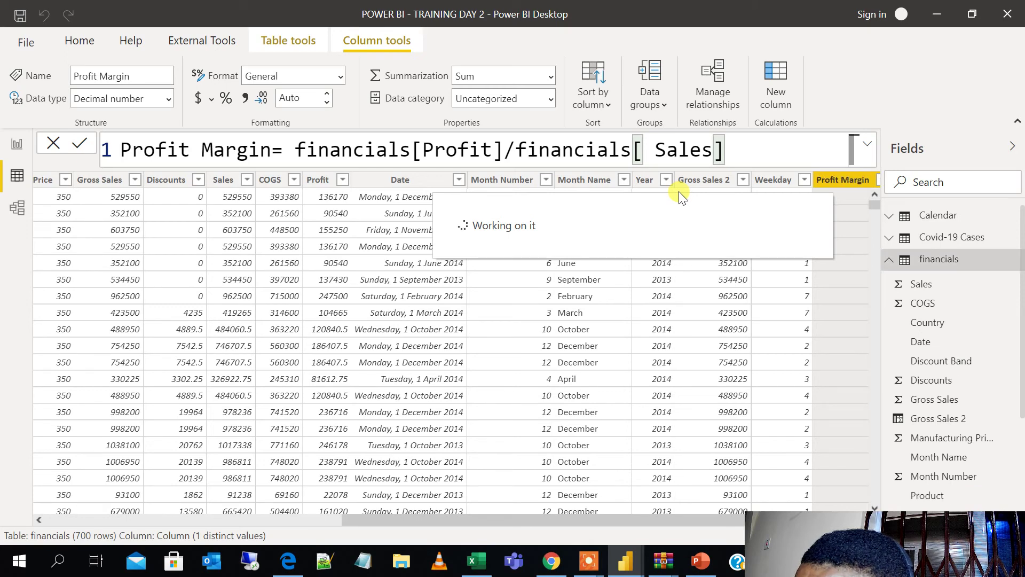
Step: Format the Profit Margin column as Percentage
left_click_drag(496, 522, 636, 515)
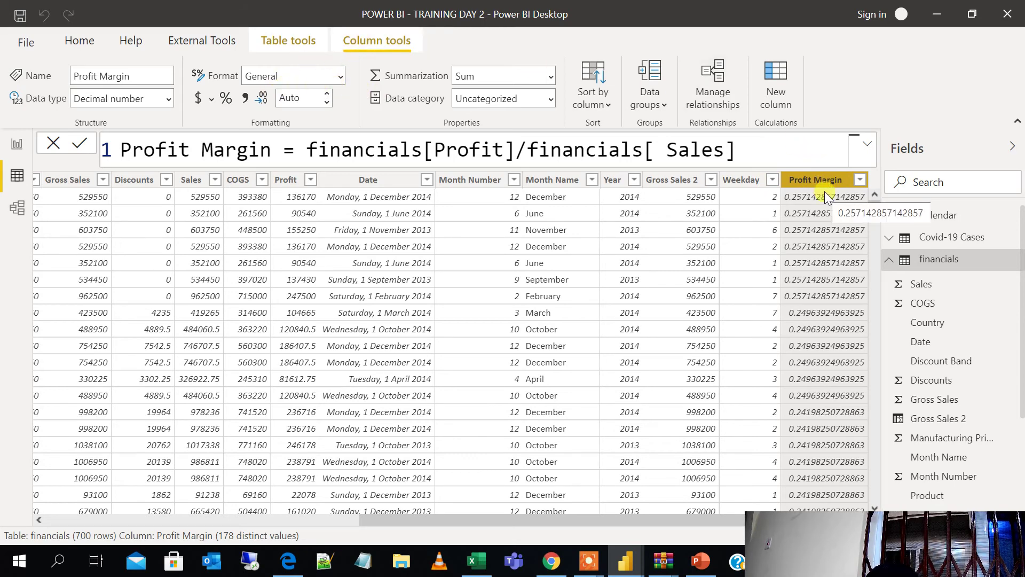
left_click(338, 78)
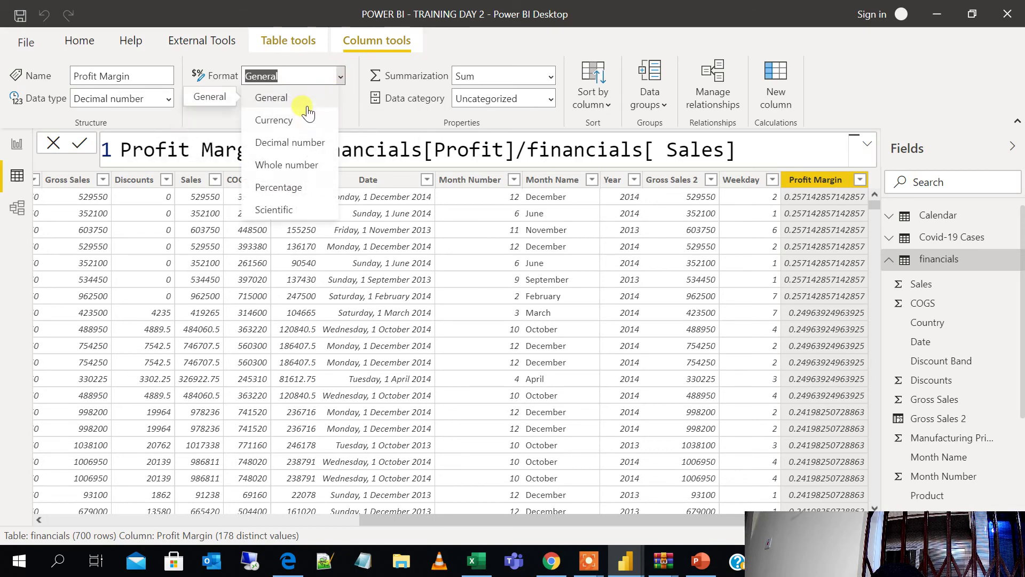
left_click(288, 187)
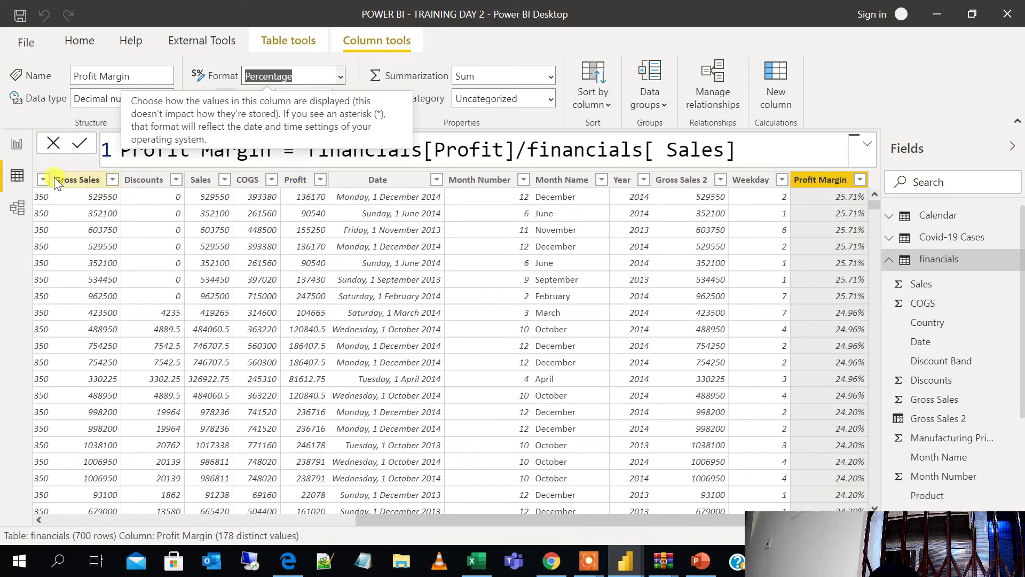
Step: Switch to the report view and open Page 1 with the sales report
left_click(18, 152)
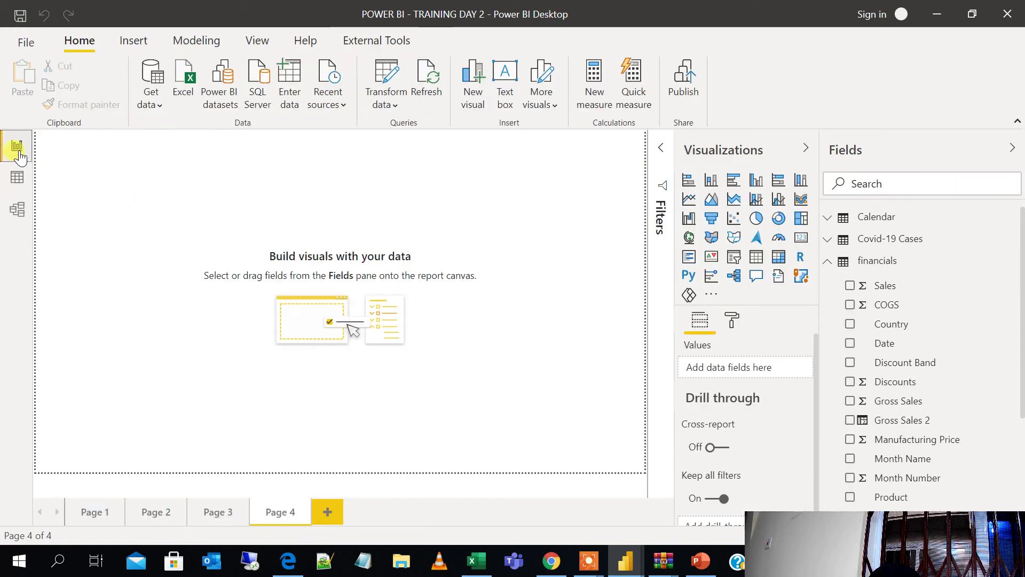
left_click(85, 510)
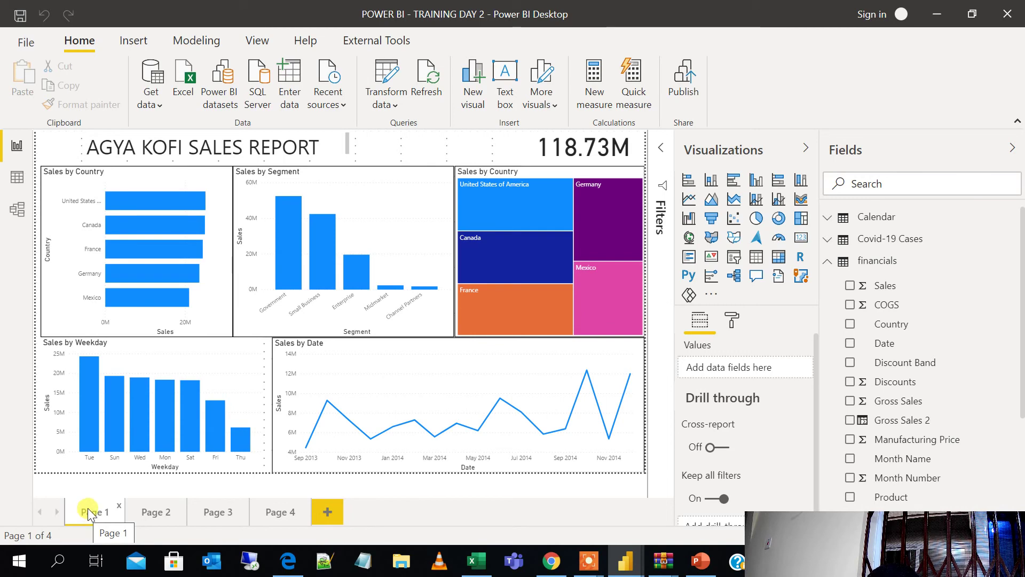
Step: Return to the data view and format the Profit column of the financials table as Currency
left_click(20, 179)
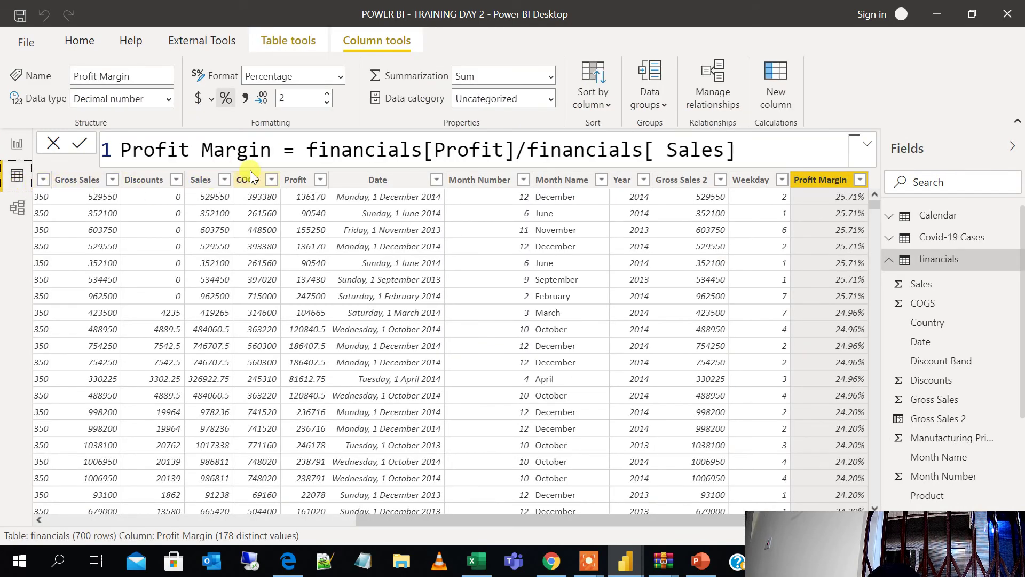
left_click(299, 187)
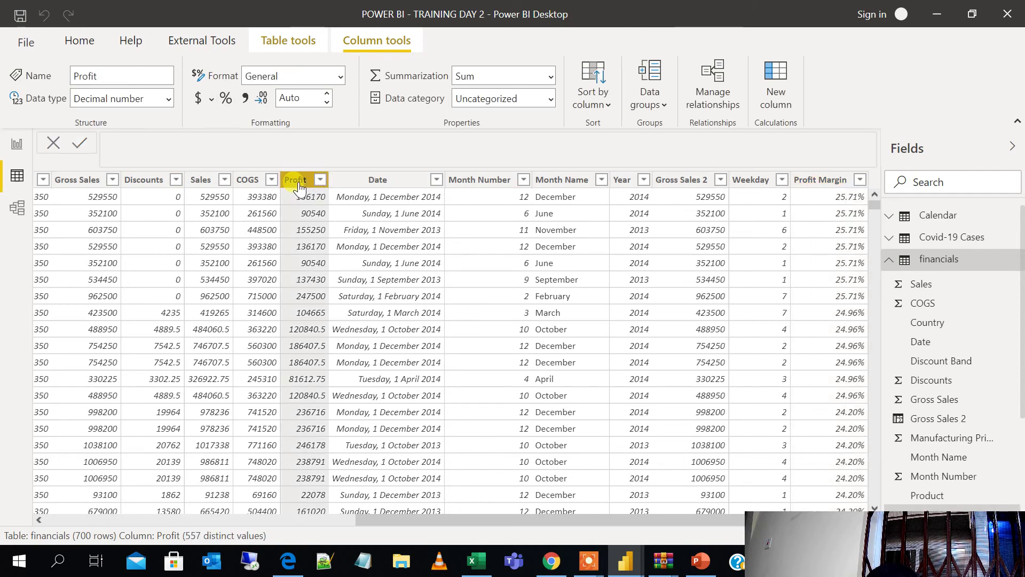
left_click(340, 76)
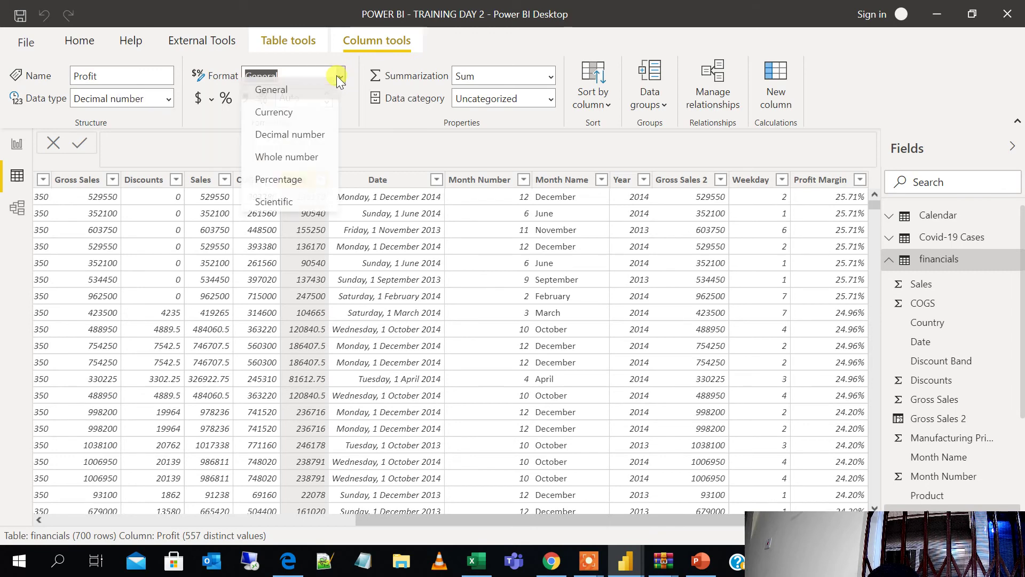
left_click(284, 117)
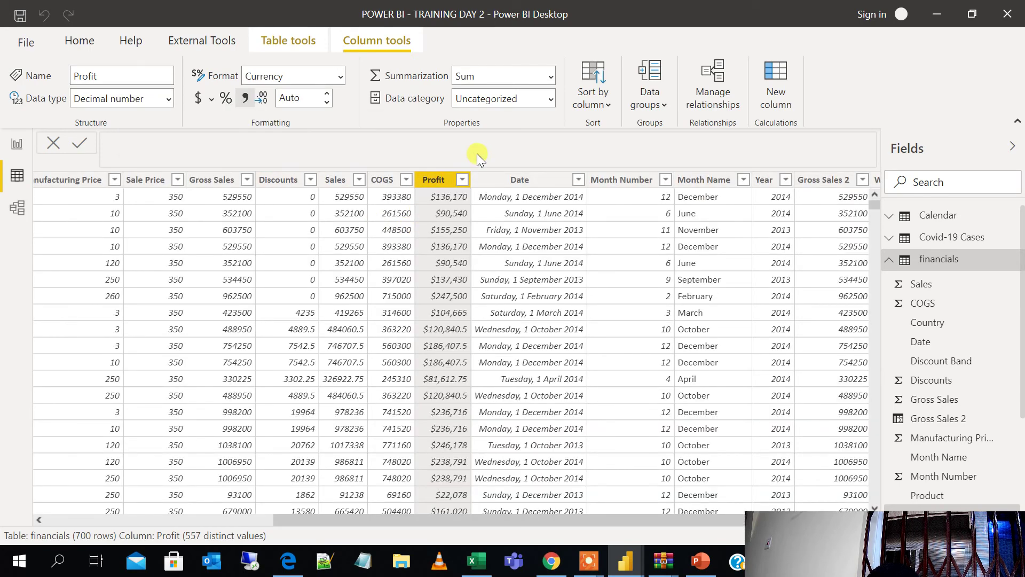
Step: Set the Profit column's currency symbol to GH₵ Akan (Ghana)
left_click(208, 99)
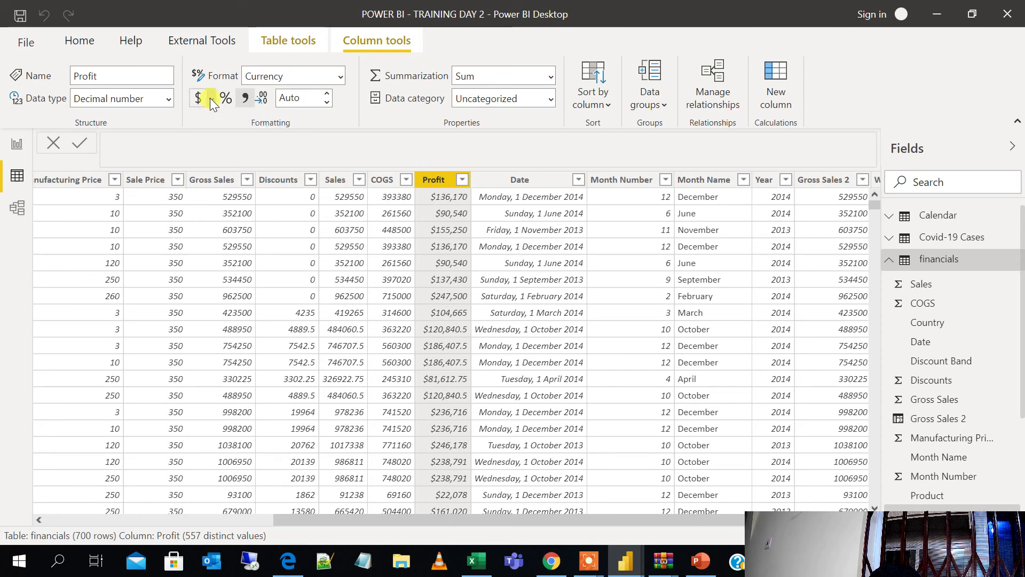
left_click(211, 98)
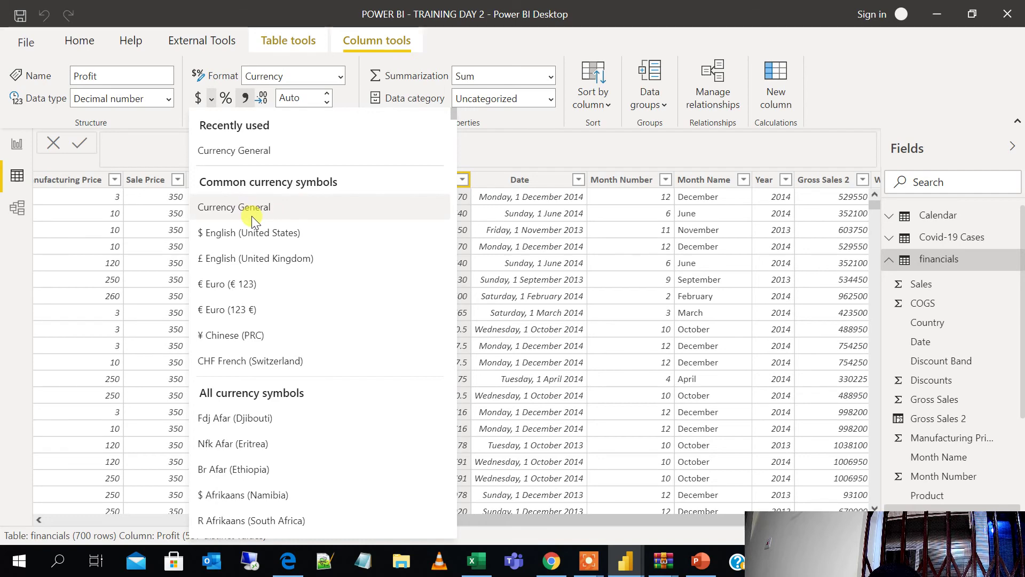
scroll(252, 215, "down", 2)
scroll(252, 216, "down", 4)
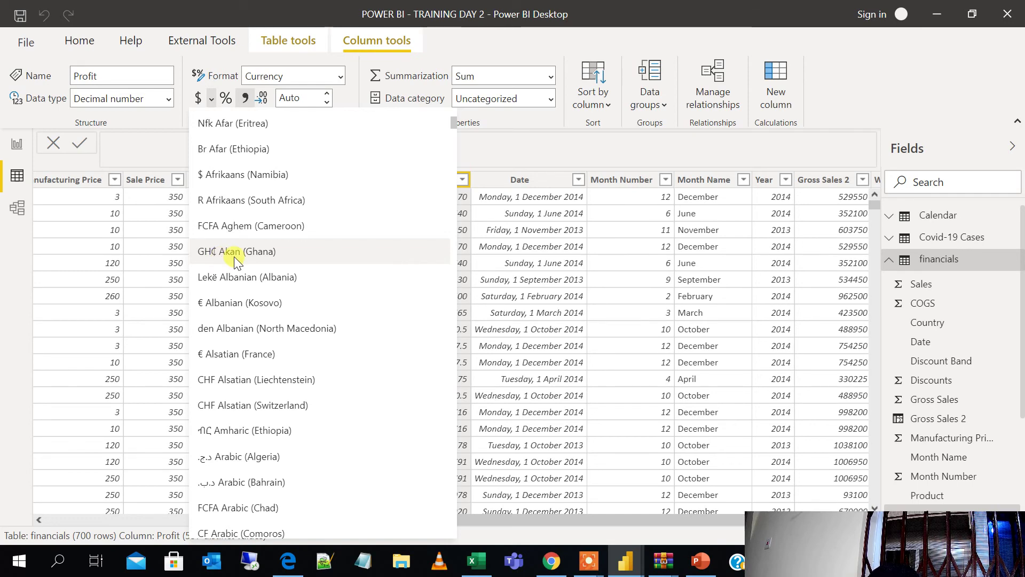
key("Escape")
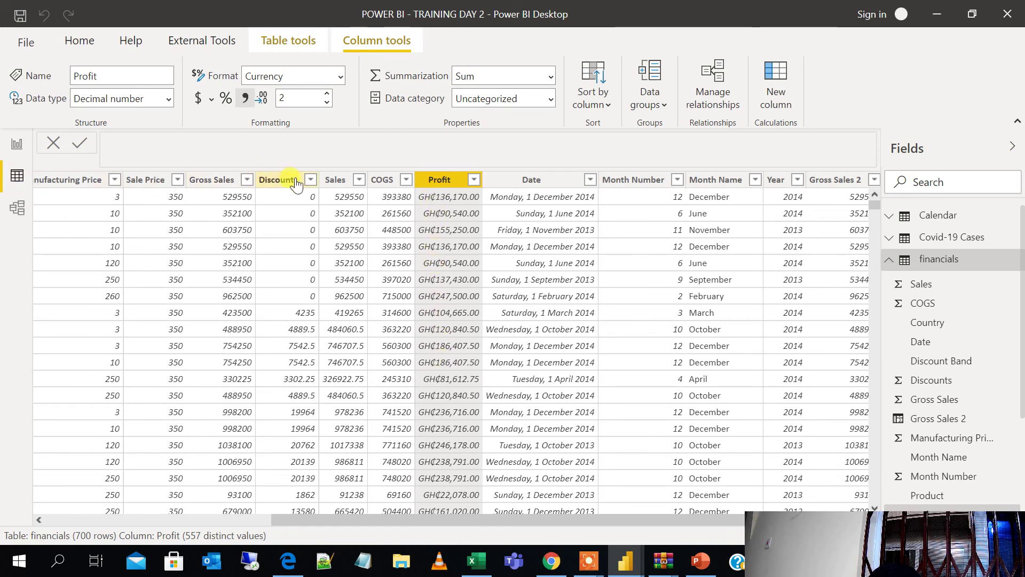
Step: Format the Sales column of the financials table with the GH₵ Akan (Ghana) currency
left_click(334, 180)
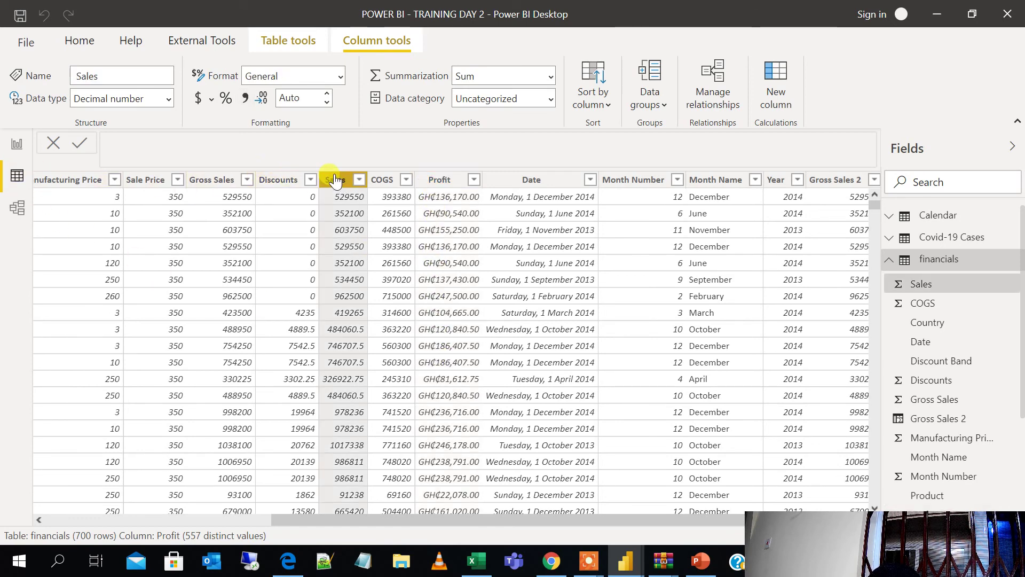
left_click(212, 100)
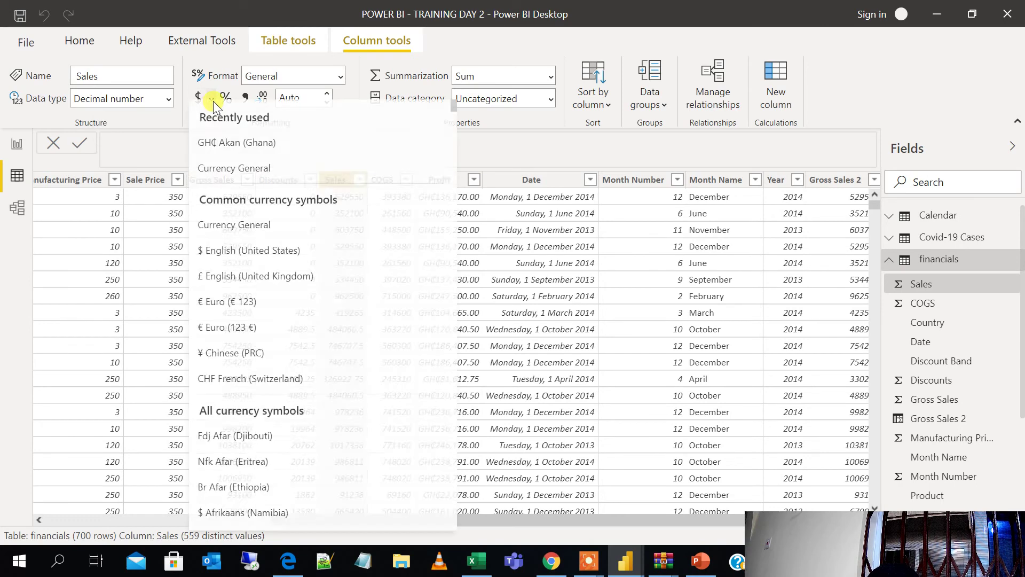
left_click(252, 155)
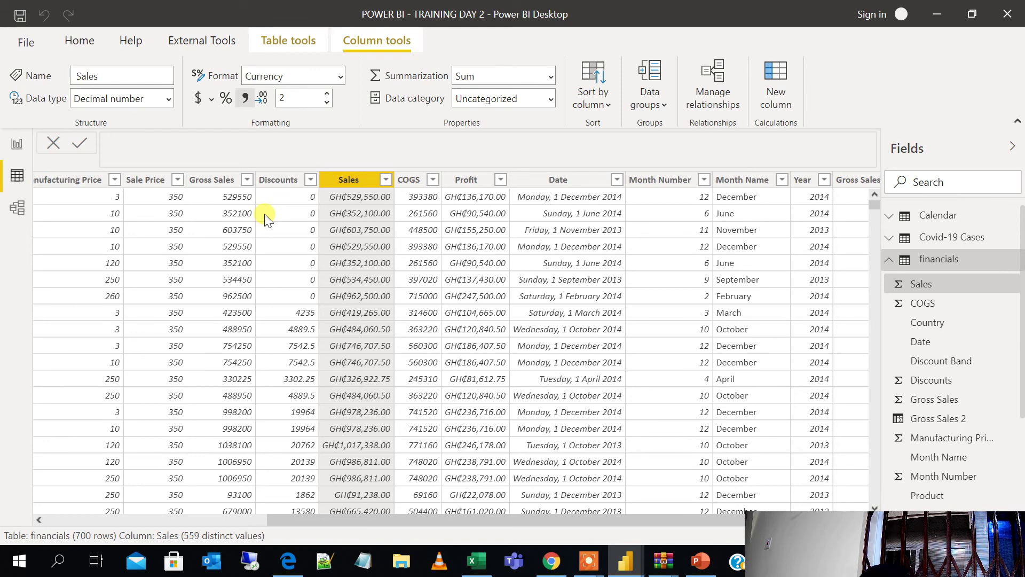
Step: On Page 1 of the report, move the total Sales card closer to the report title and widen it to fit its full value
left_click(16, 210)
left_click(13, 144)
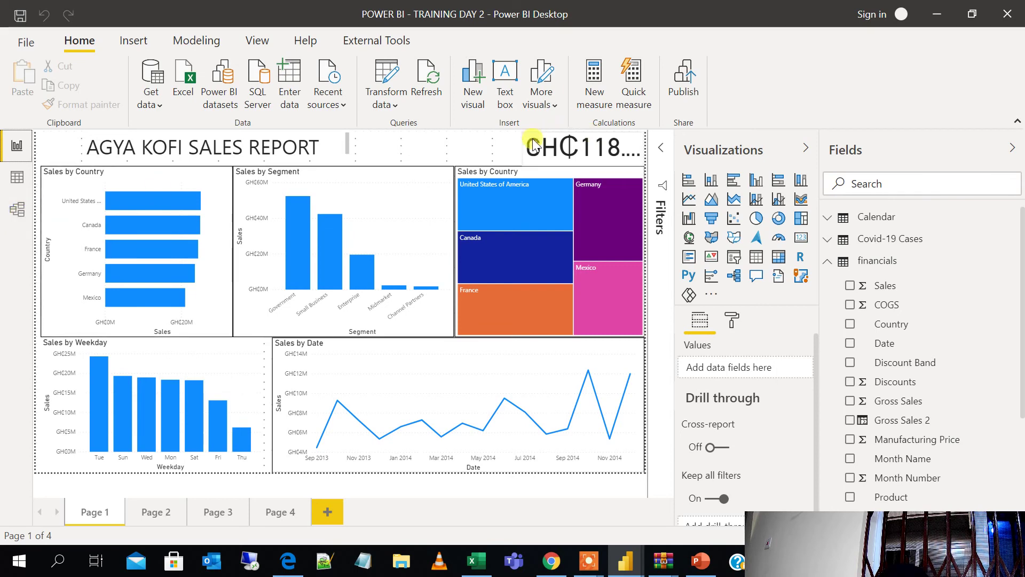
left_click(547, 155)
left_click_drag(546, 155, 451, 156)
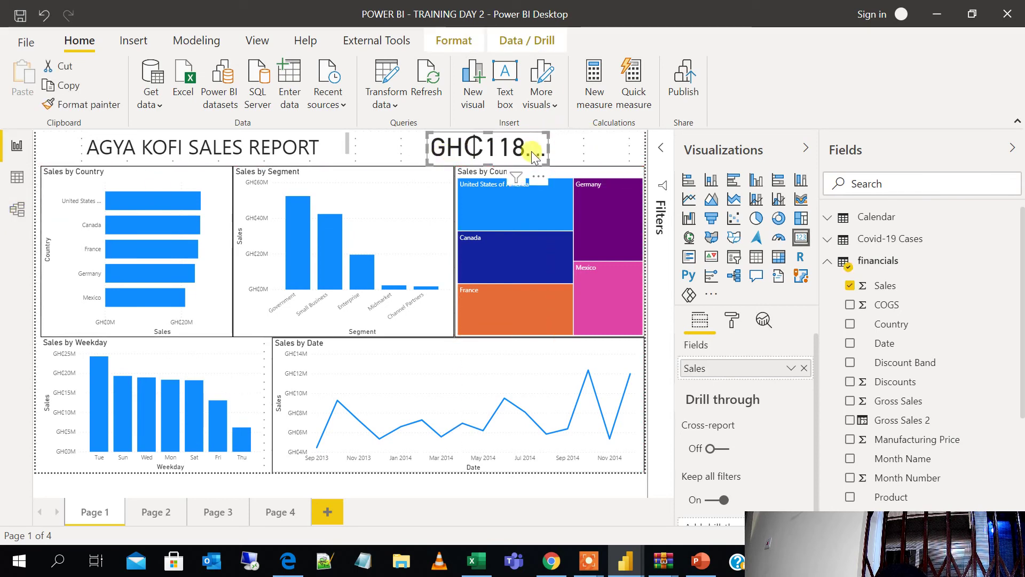
left_click_drag(549, 164, 604, 164)
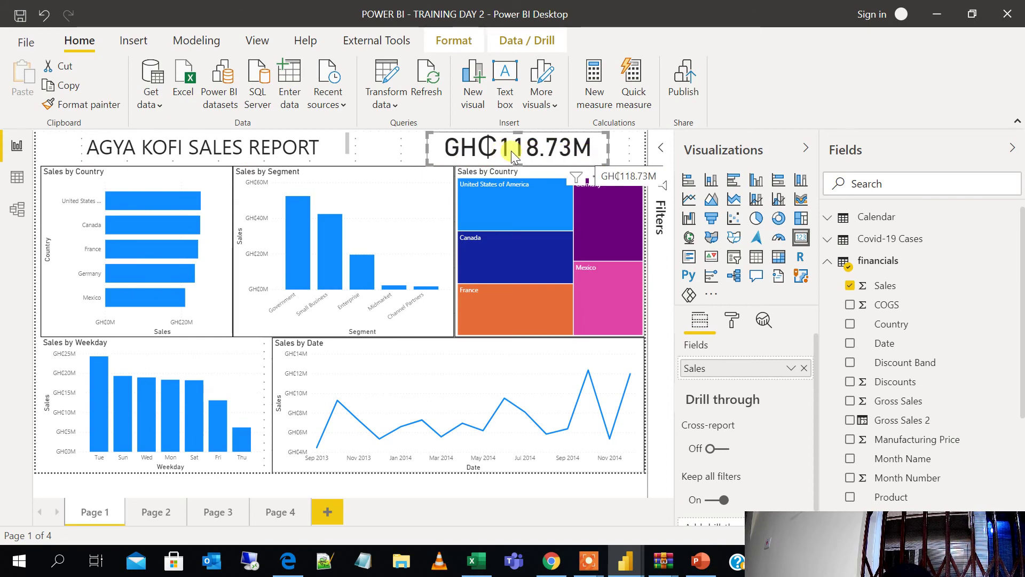
left_click(17, 207)
left_click(17, 177)
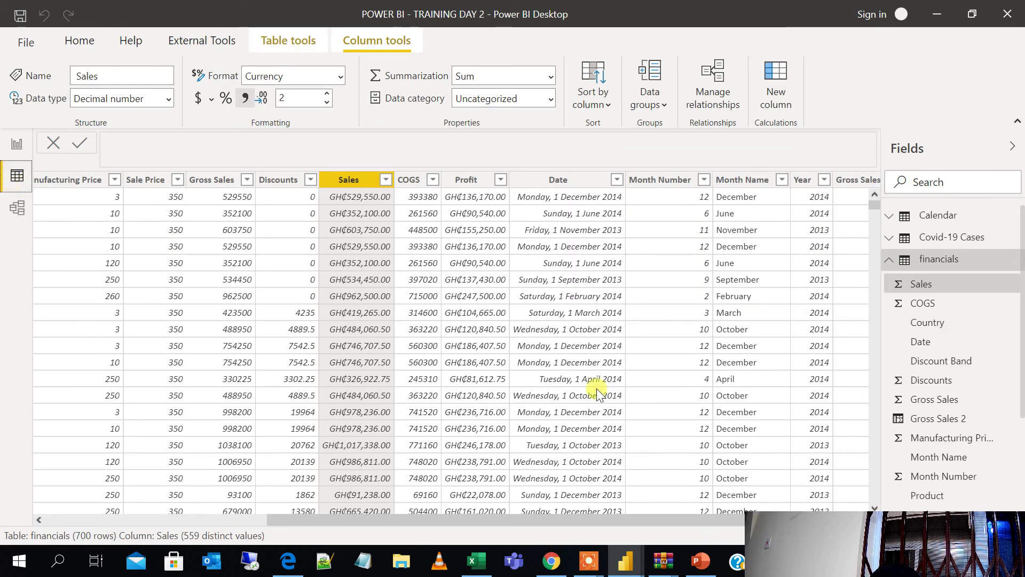
left_click_drag(470, 520, 644, 520)
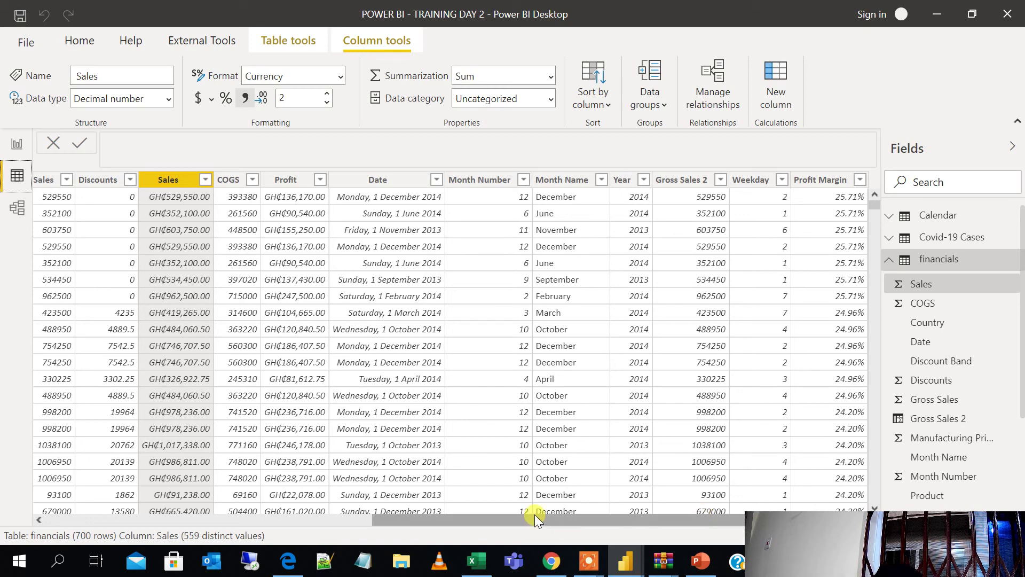
left_click(17, 208)
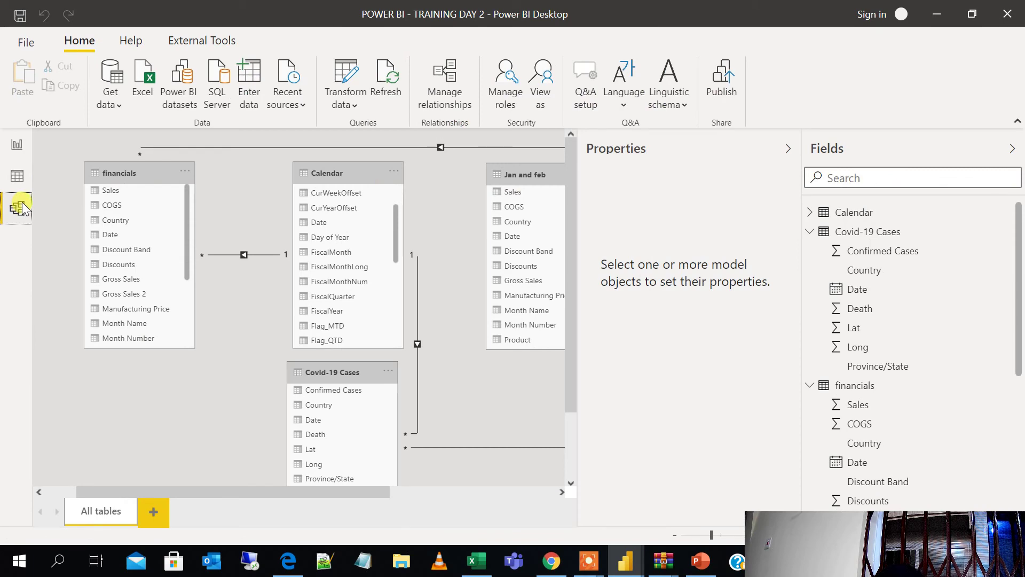
Step: Return to the report view and open the blank Page 4
left_click(6, 143)
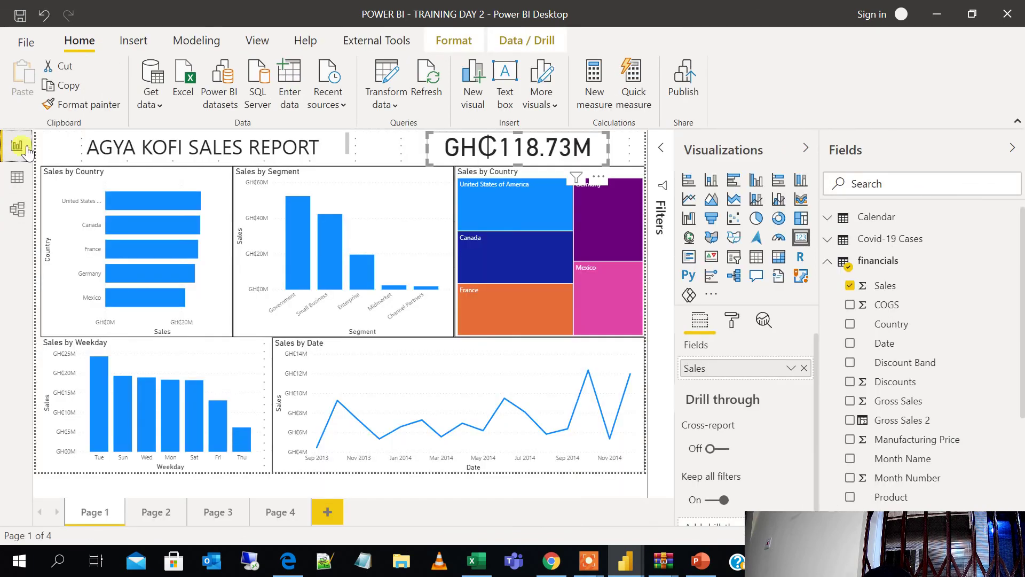
double_click(275, 521)
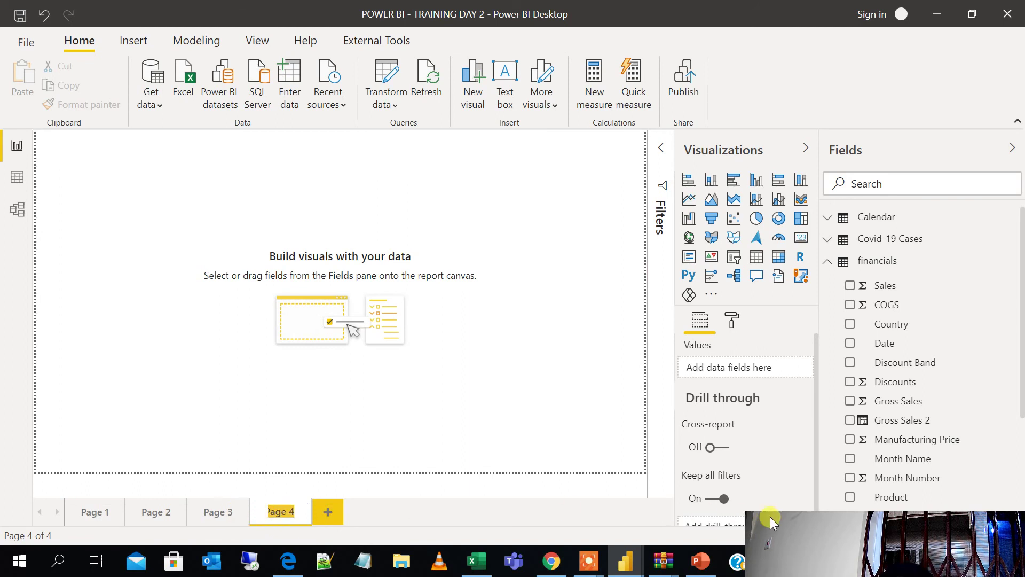
left_click_drag(770, 517, 466, 386)
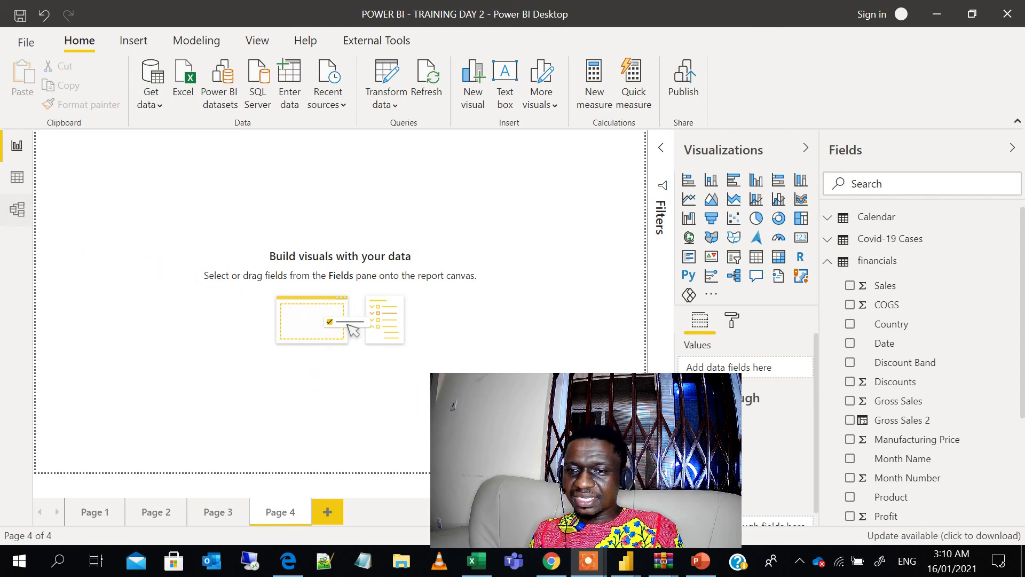
left_click(17, 209)
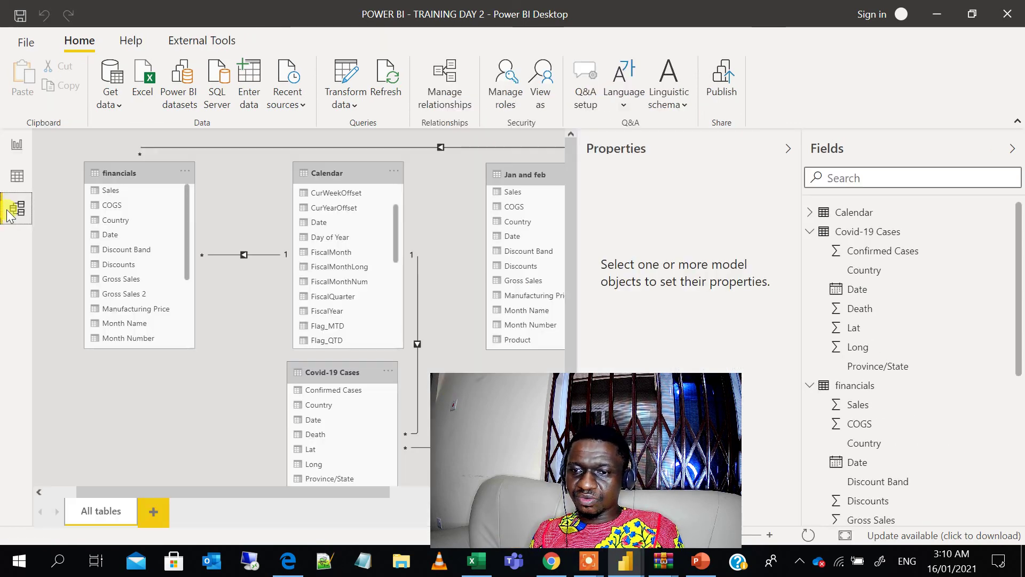
left_click(23, 188)
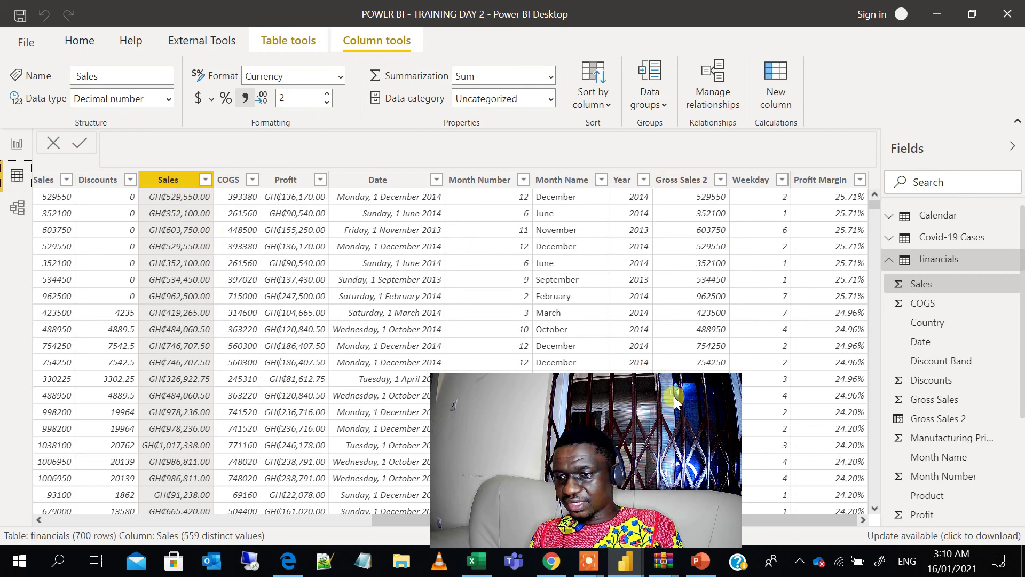
left_click_drag(674, 396, 457, 340)
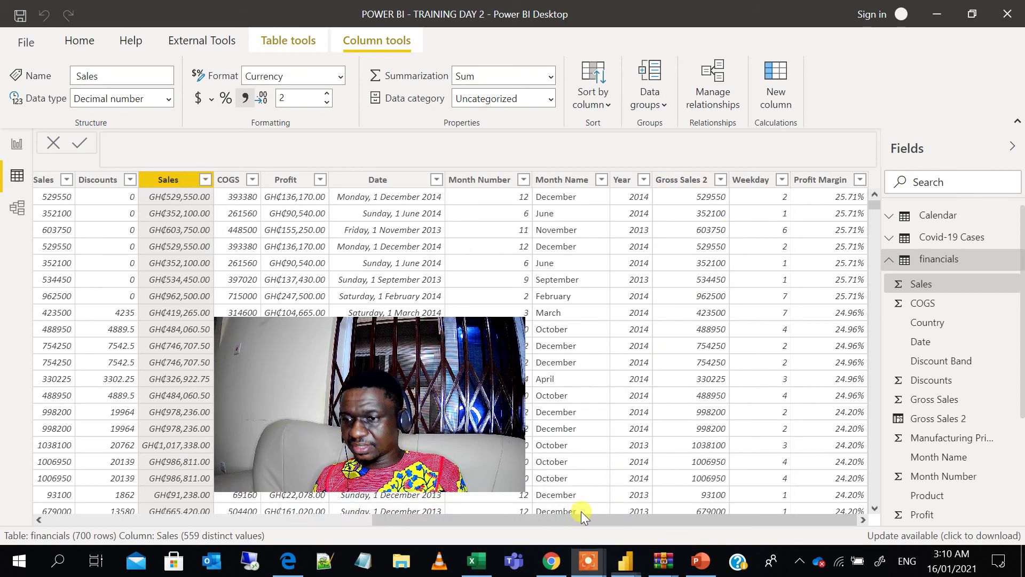
left_click(597, 511)
left_click(597, 511)
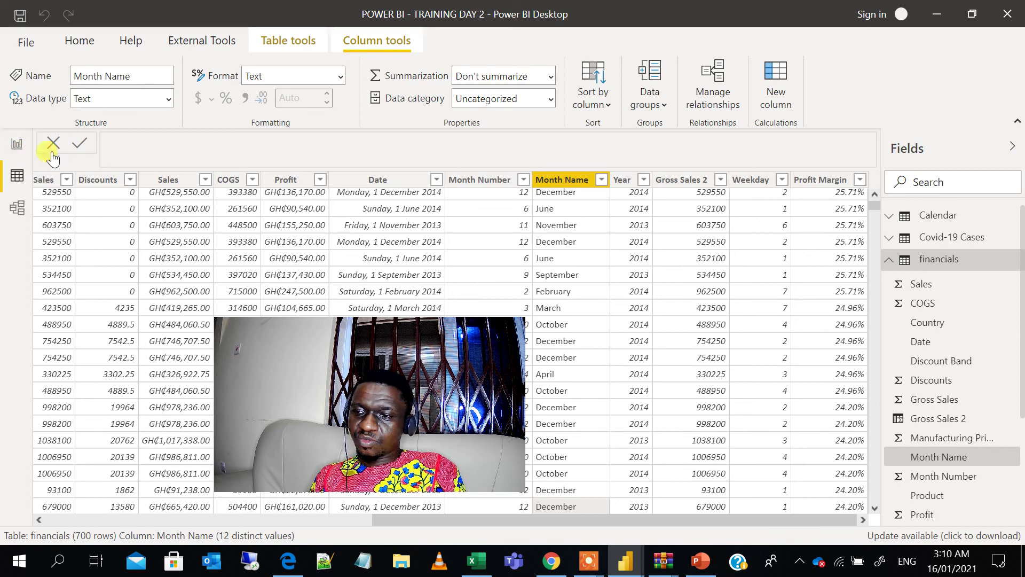
left_click(22, 152)
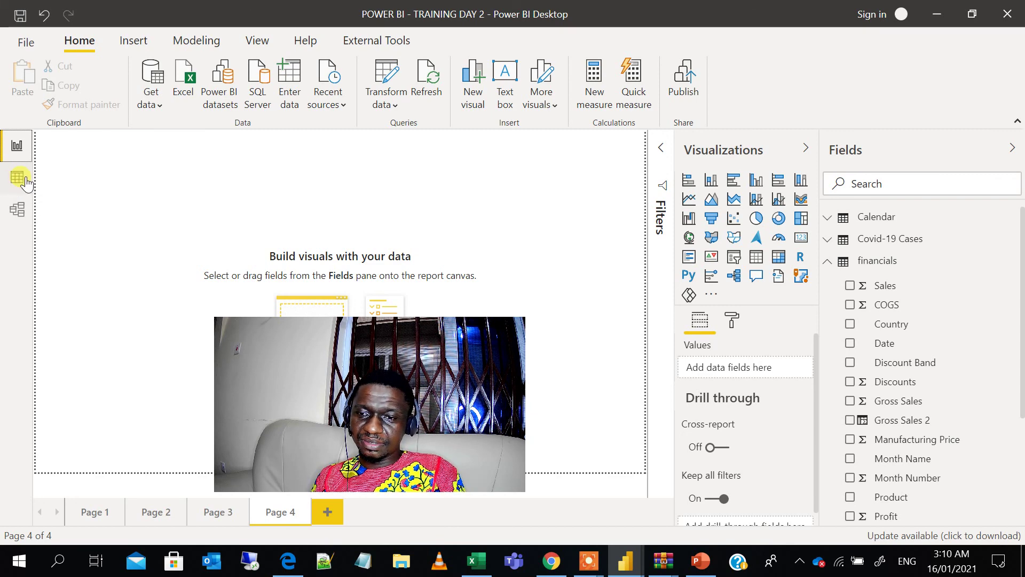
left_click(25, 183)
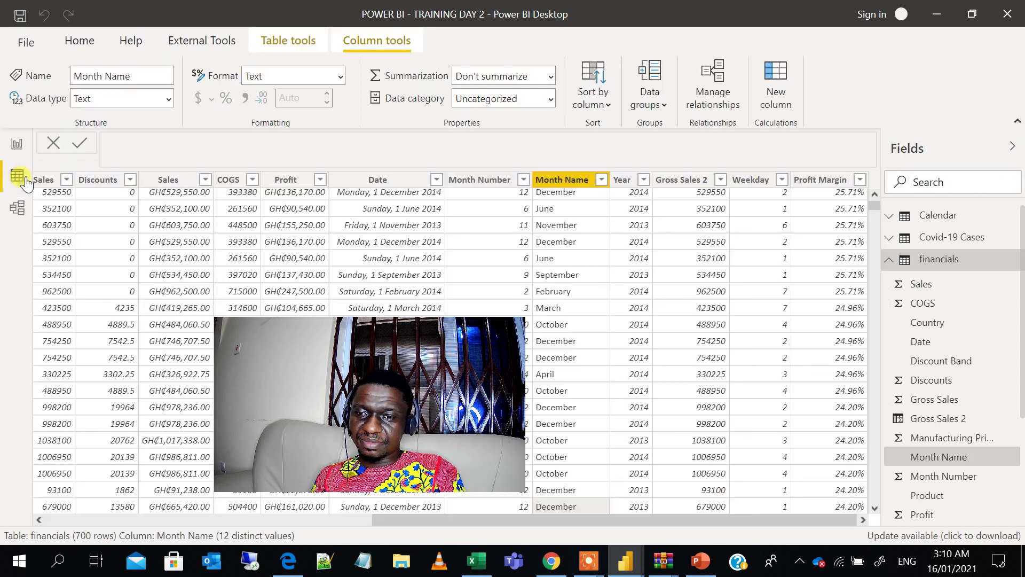
left_click(22, 146)
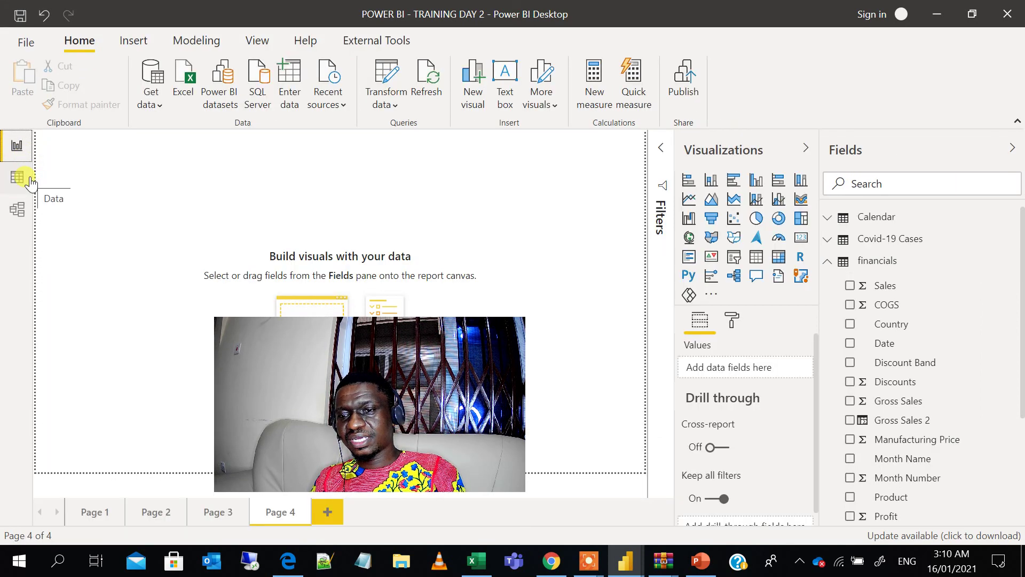
left_click(18, 177)
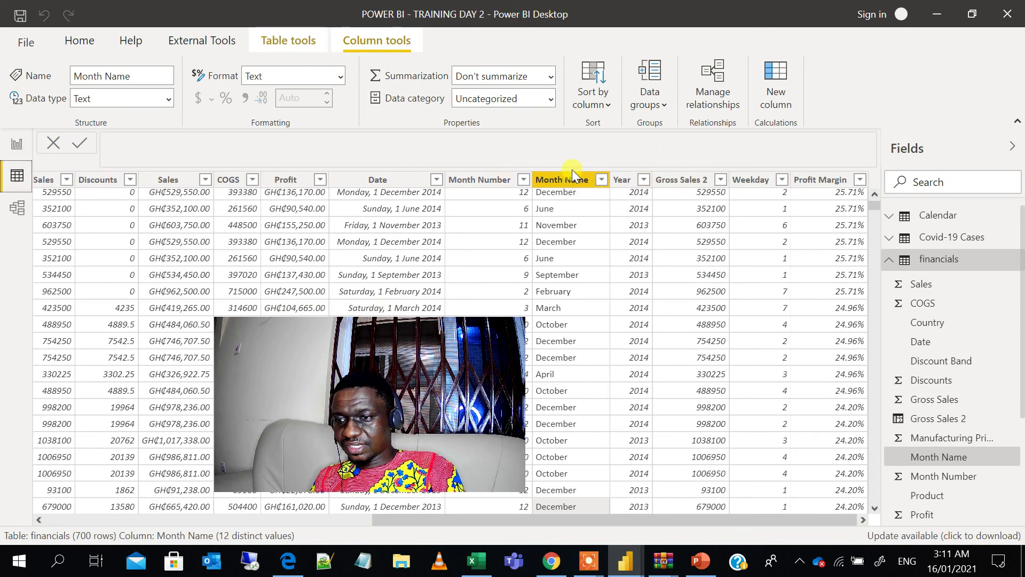
left_click_drag(613, 520, 530, 534)
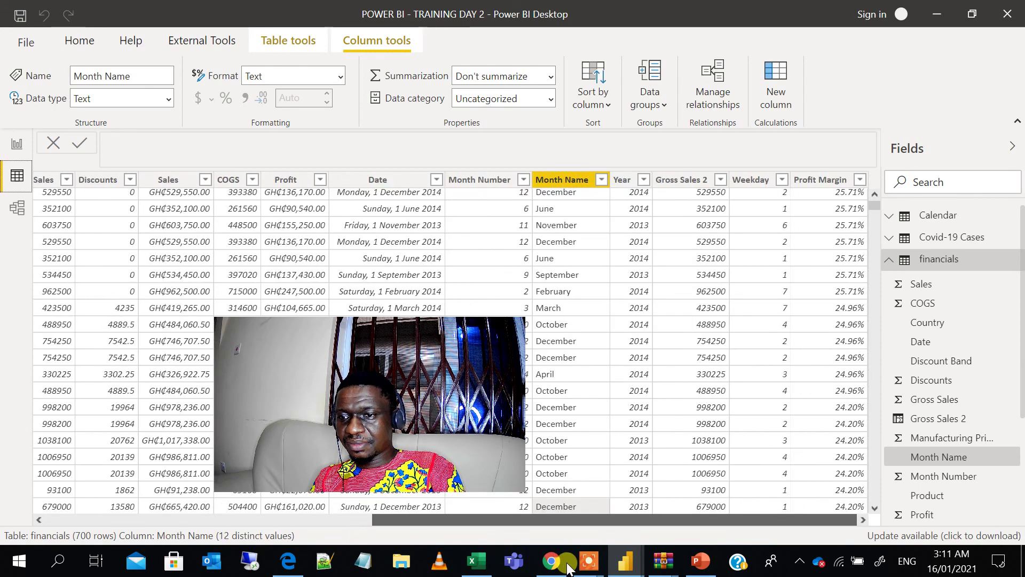
left_click(16, 146)
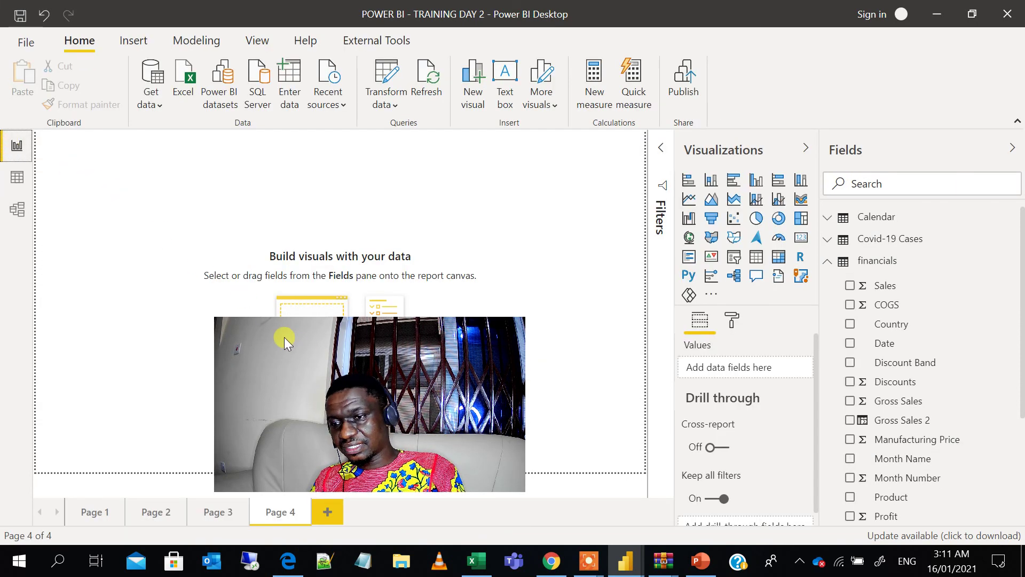
left_click_drag(284, 337, 232, 319)
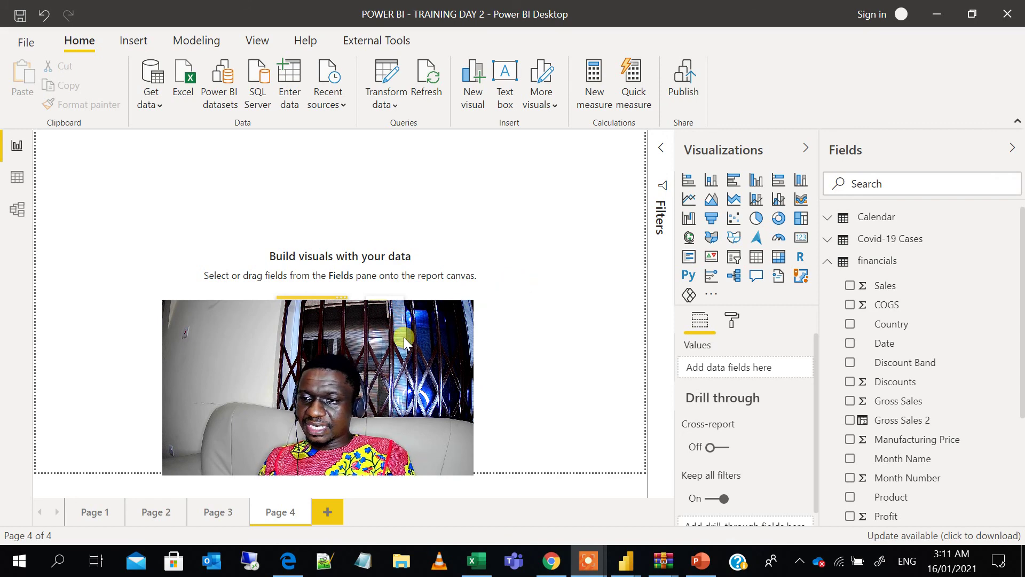
left_click_drag(403, 338, 353, 332)
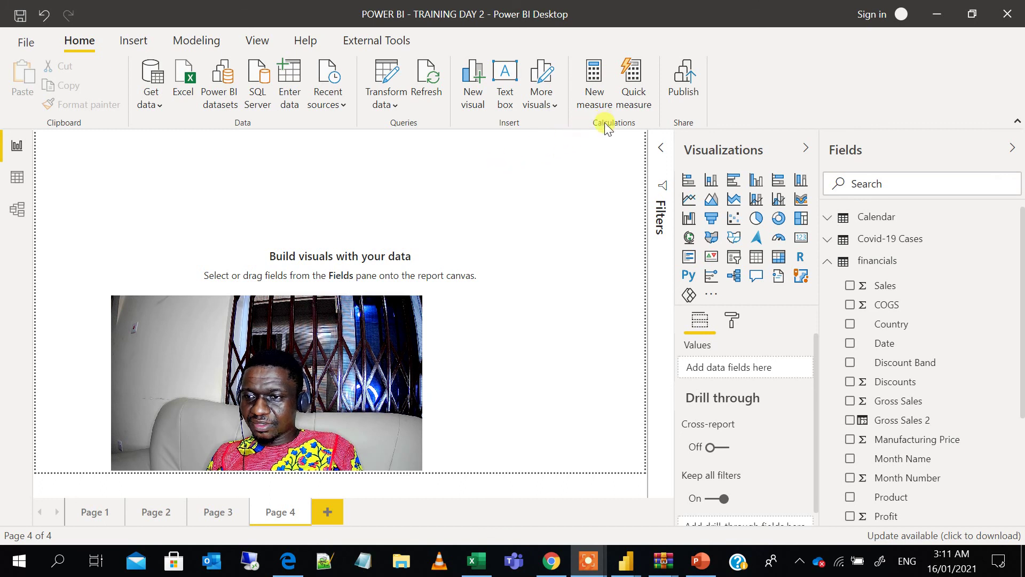
Step: Start a new measure and name it Total Sales in its formula
left_click(601, 85)
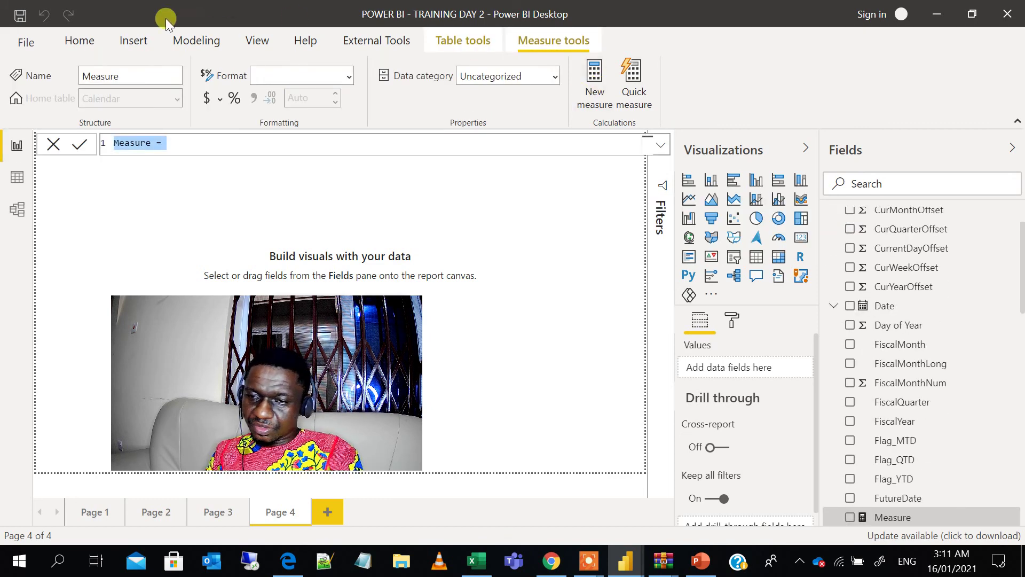
left_click(158, 143)
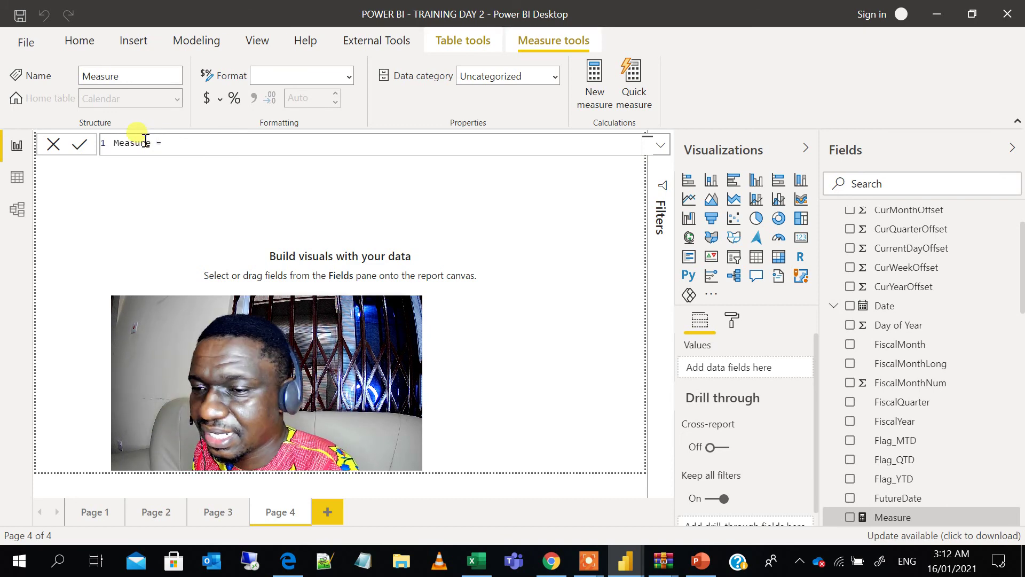
left_click_drag(153, 141, 75, 137)
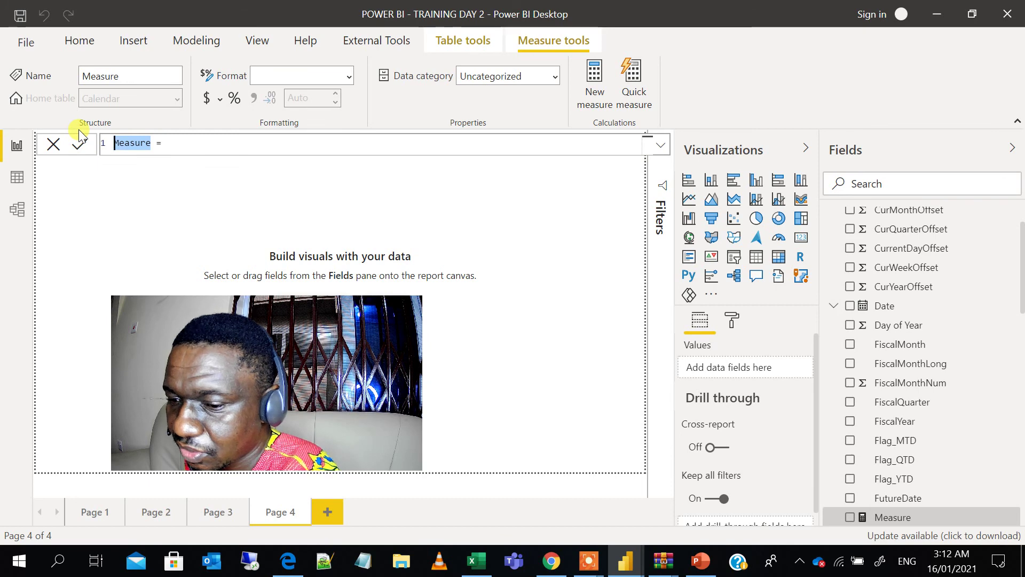
type("T")
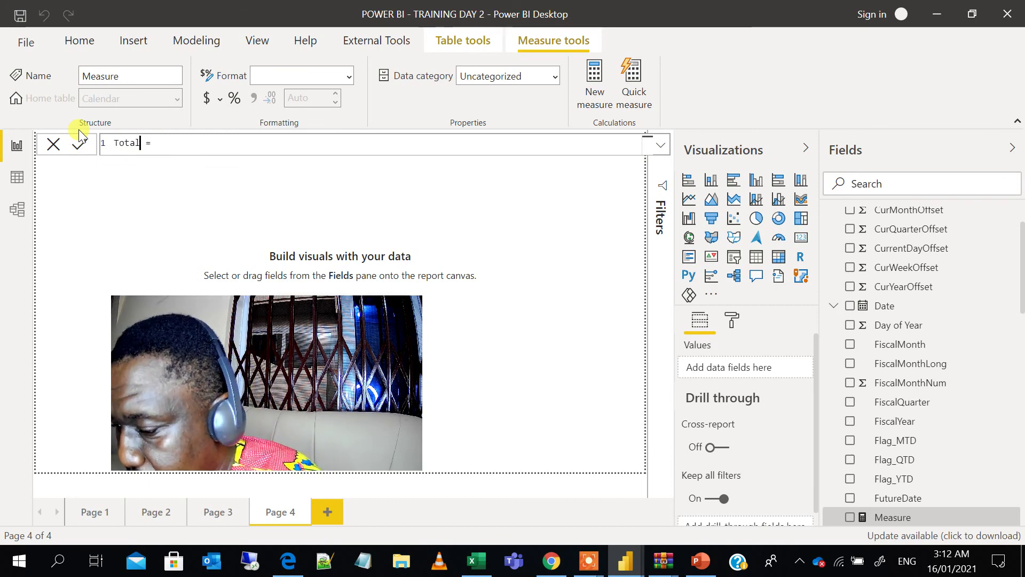
type("otal Sales = ")
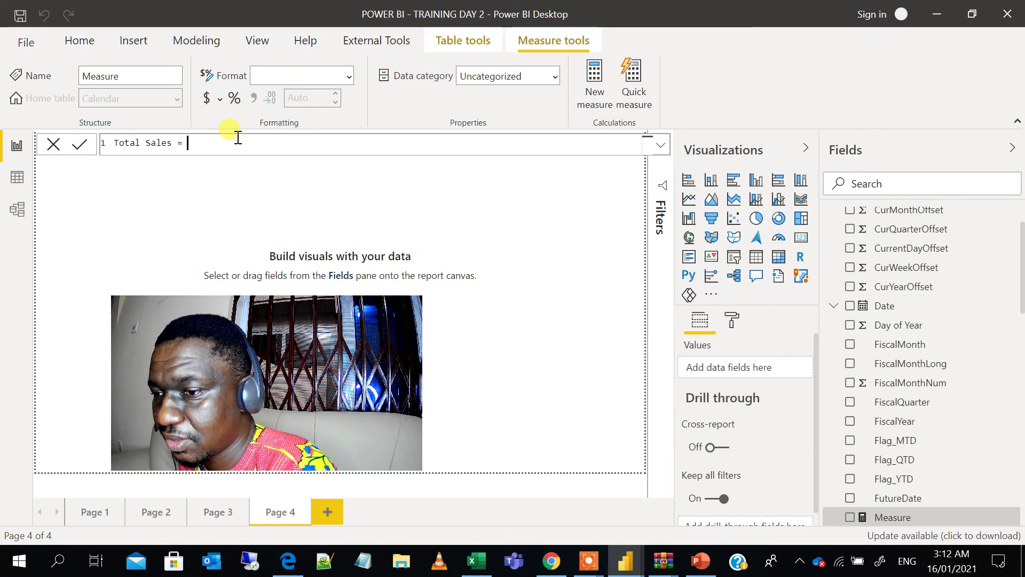
Step: Define the Total Sales measure as Sum(financials[ Sales]) and commit the formula
type("Sum")
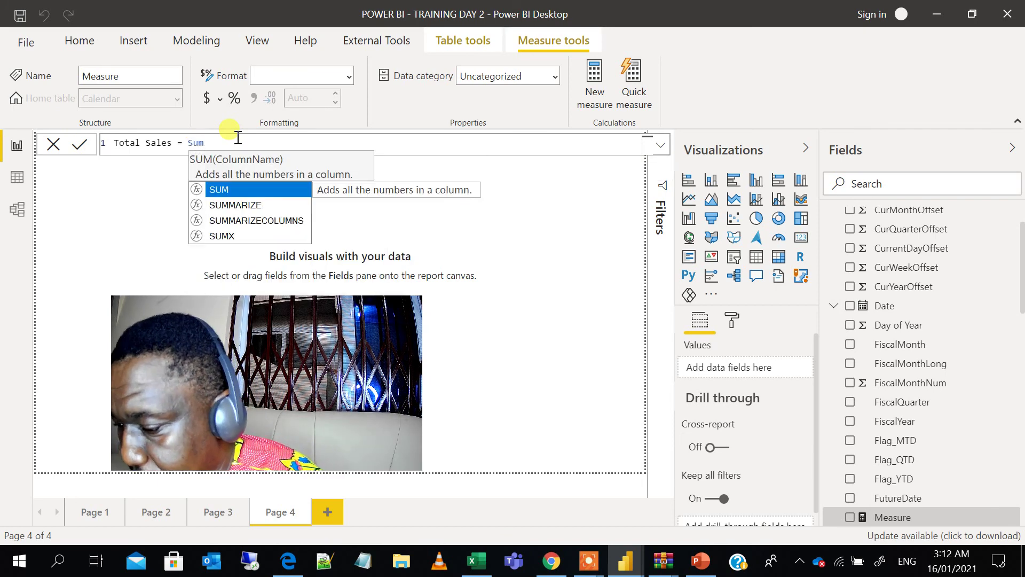
type("(")
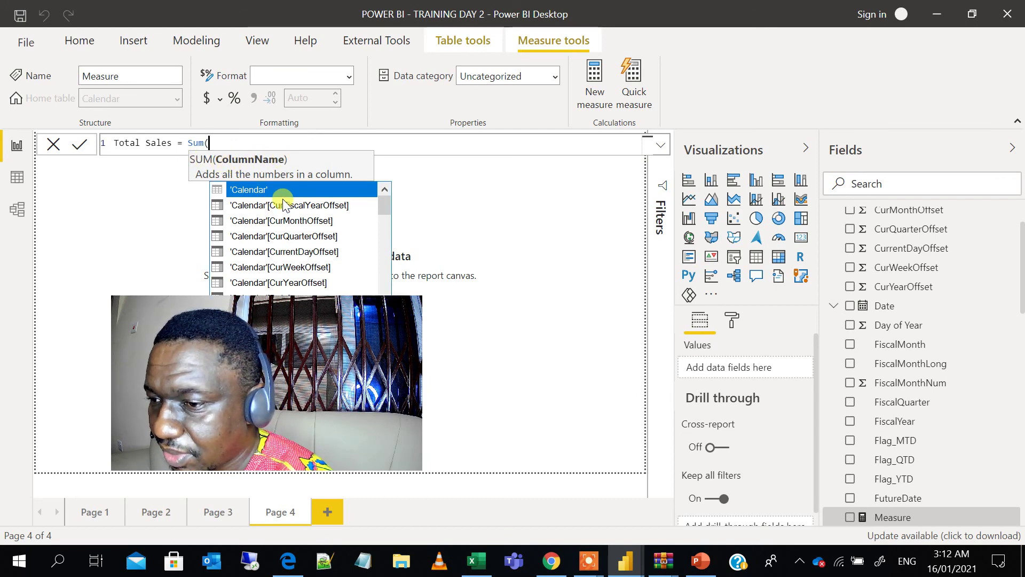
scroll(299, 214, "down", 3)
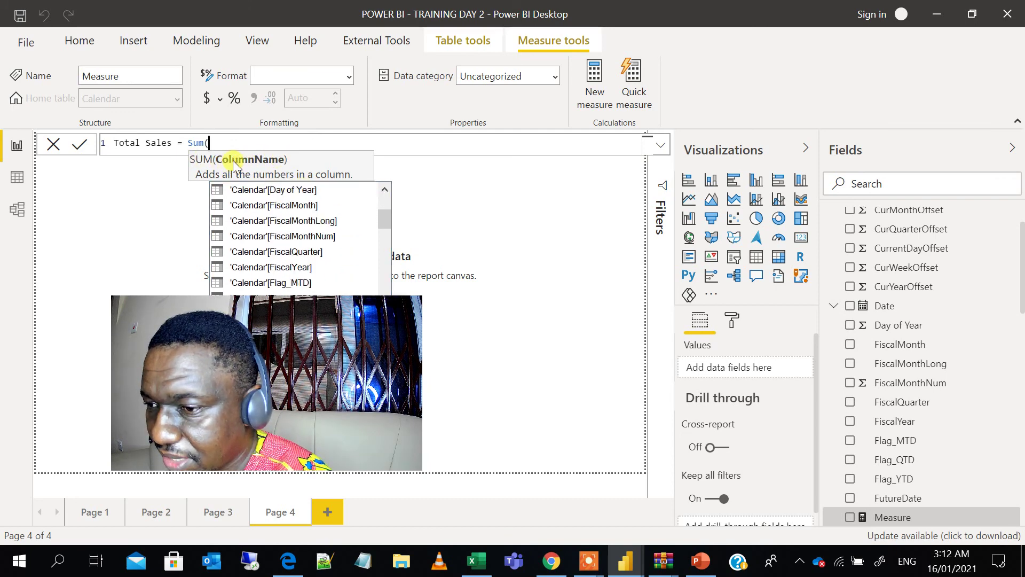
scroll(295, 241, "down", 10)
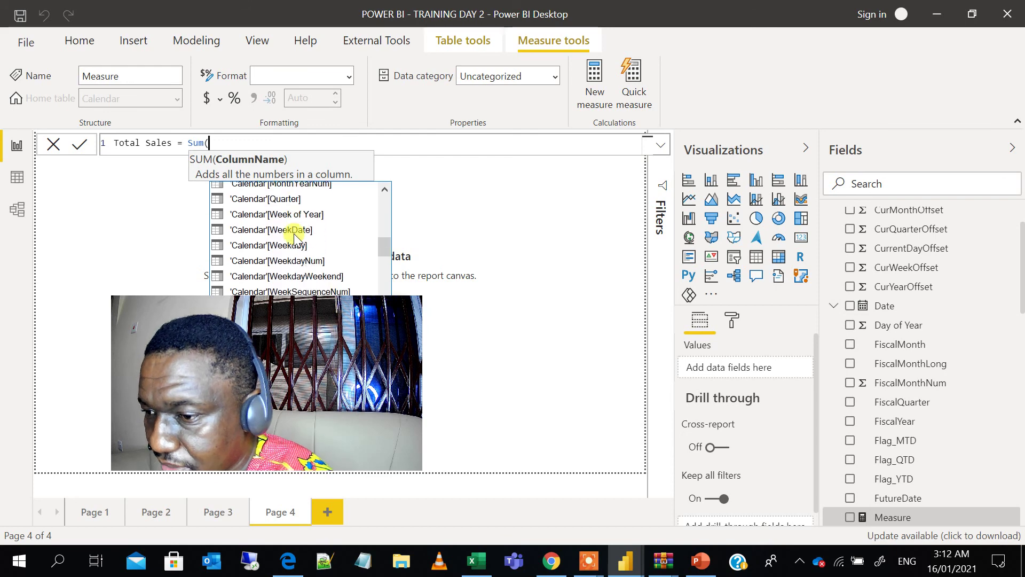
scroll(295, 239, "down", 1)
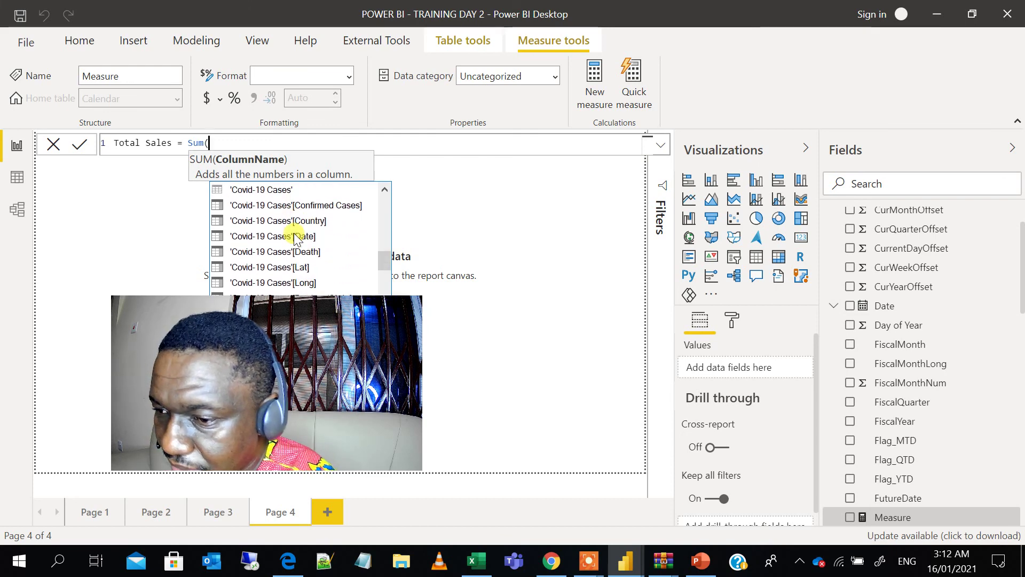
scroll(295, 239, "down", 1)
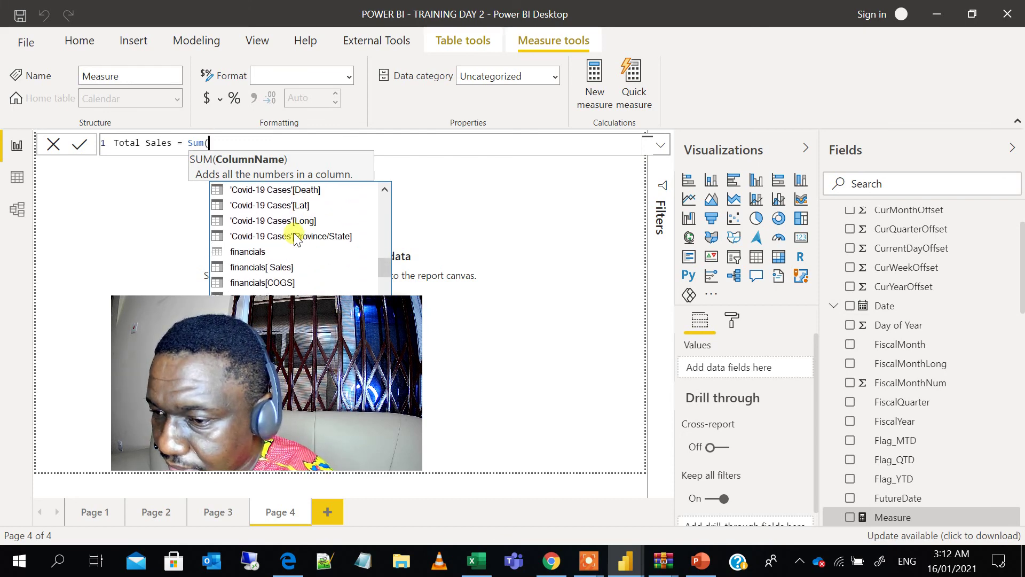
scroll(295, 239, "down", 1)
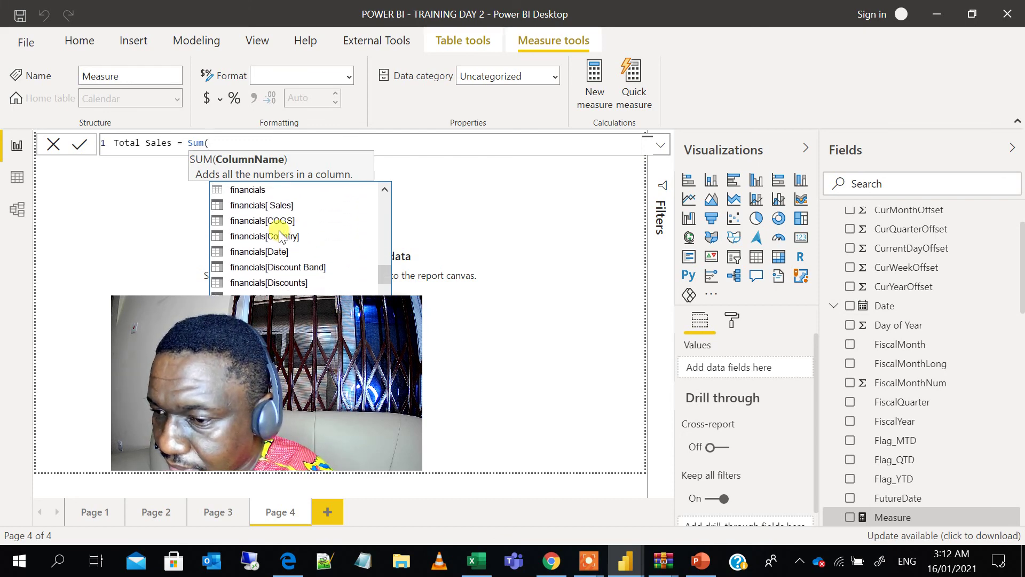
left_click(297, 201)
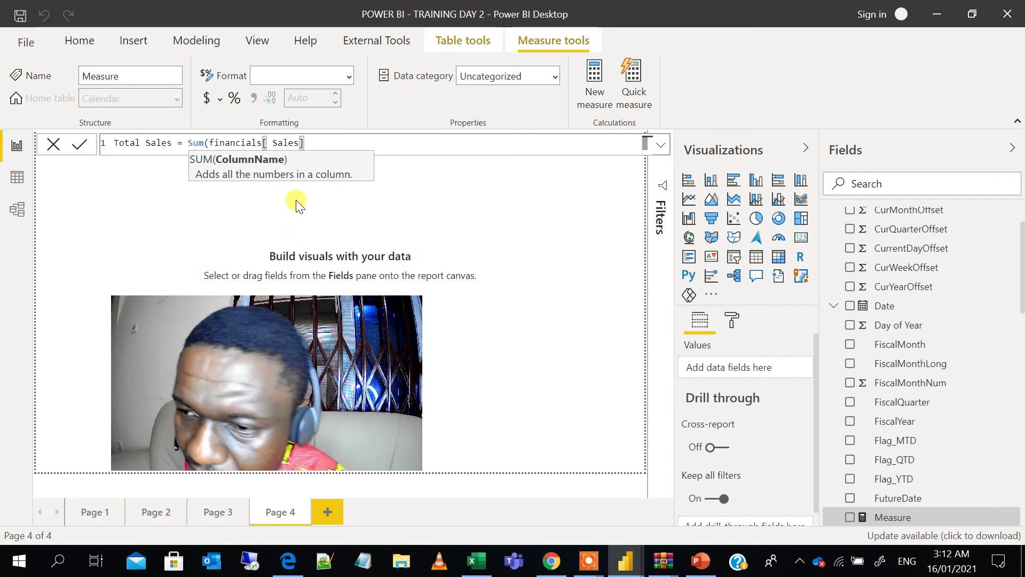
type(")")
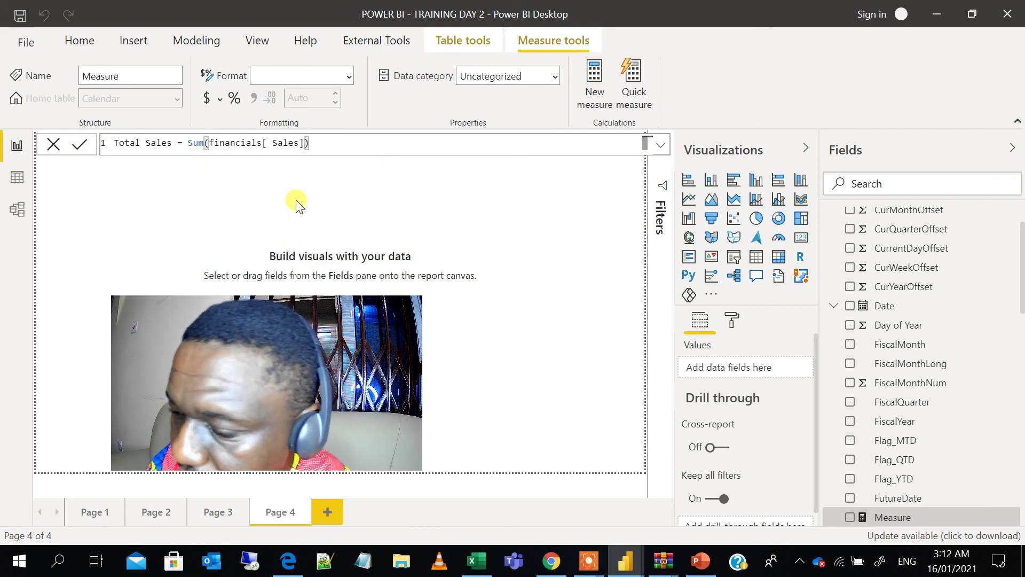
key("Return")
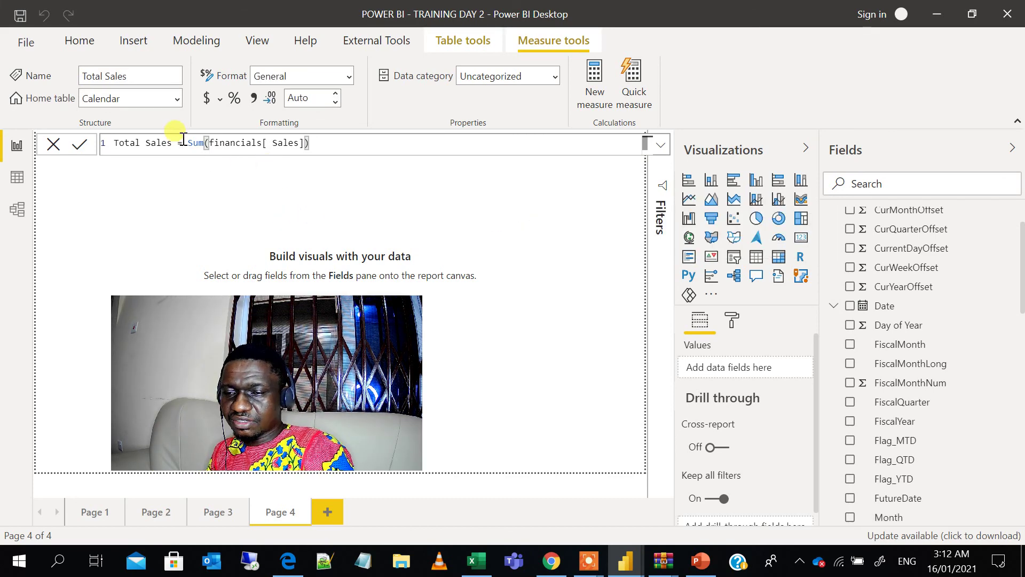
Step: Find the Total Sales measure among the Calendar table's fields and check the financials table's data for it
scroll(913, 363, "up", 1)
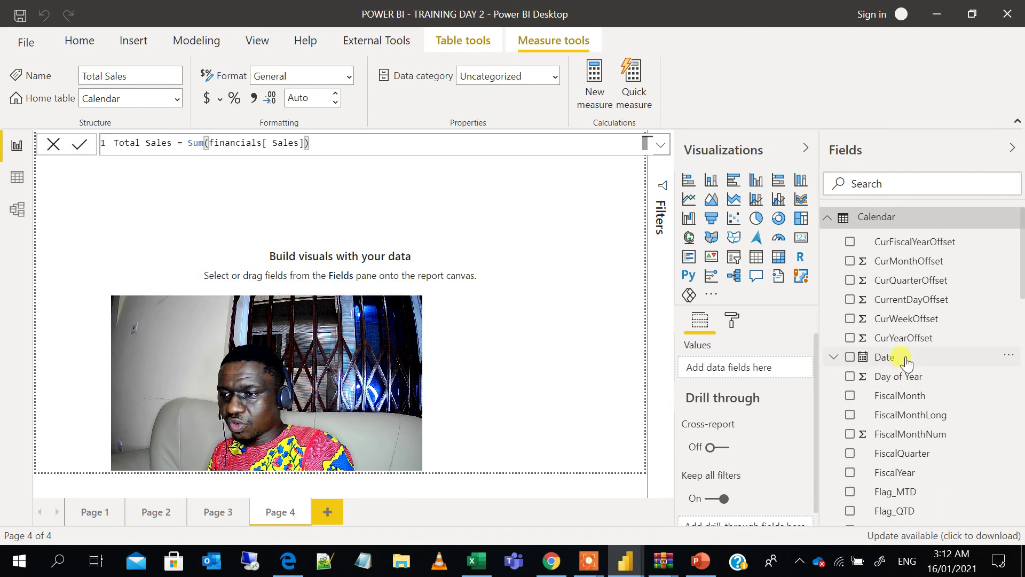
double_click(860, 219)
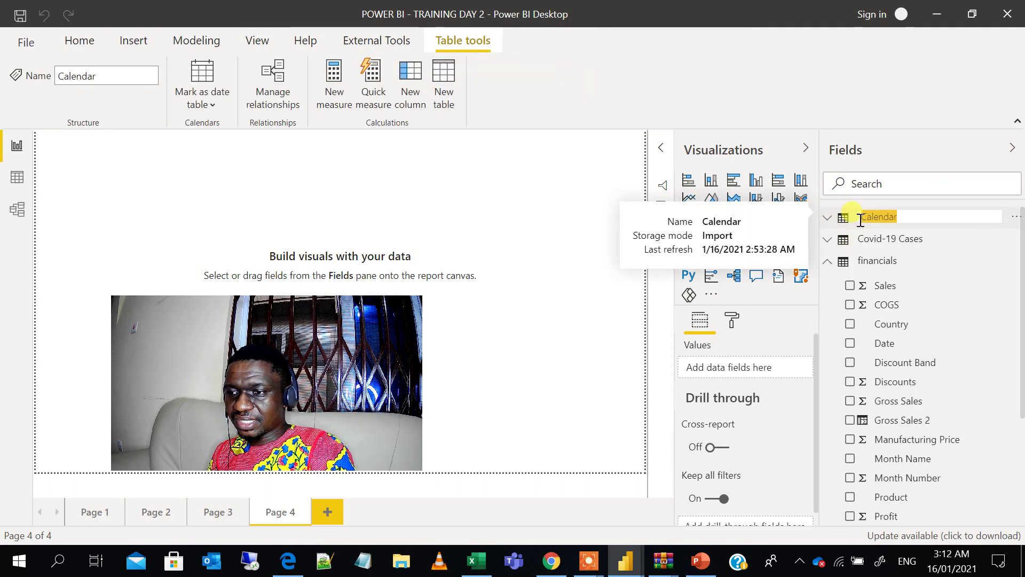
left_click(833, 220)
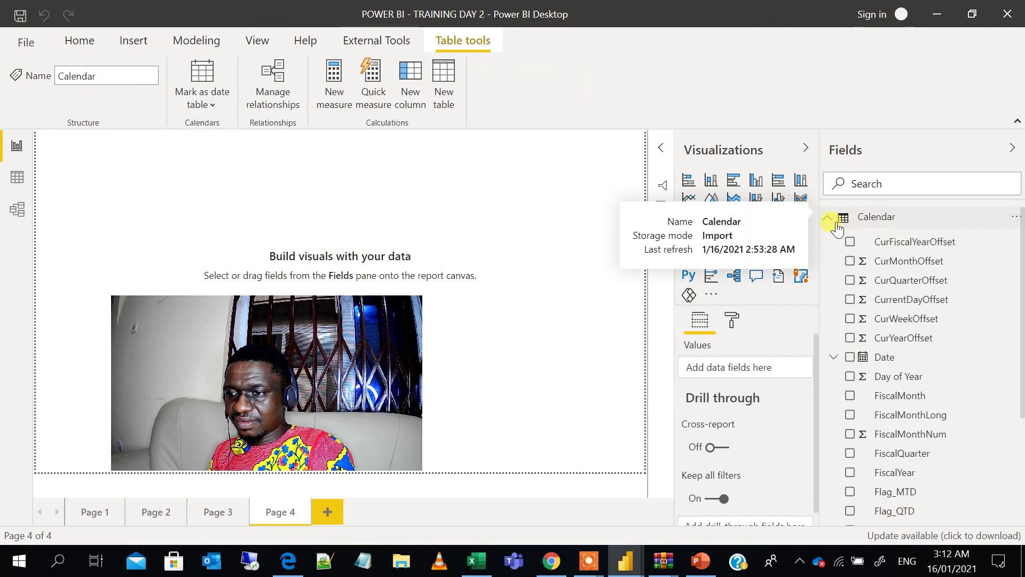
scroll(897, 357, "down", 6)
scroll(902, 362, "down", 2)
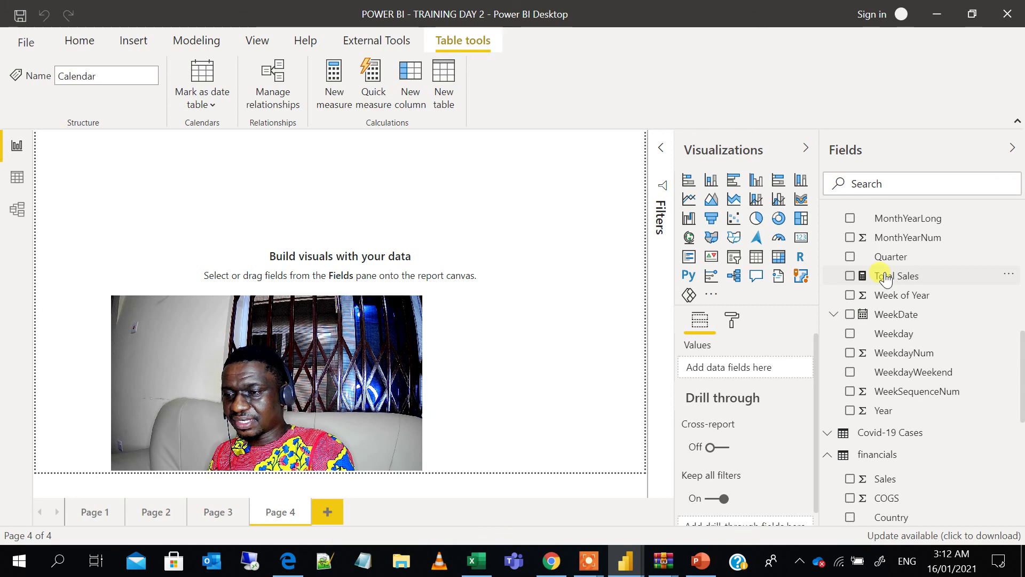
left_click(17, 177)
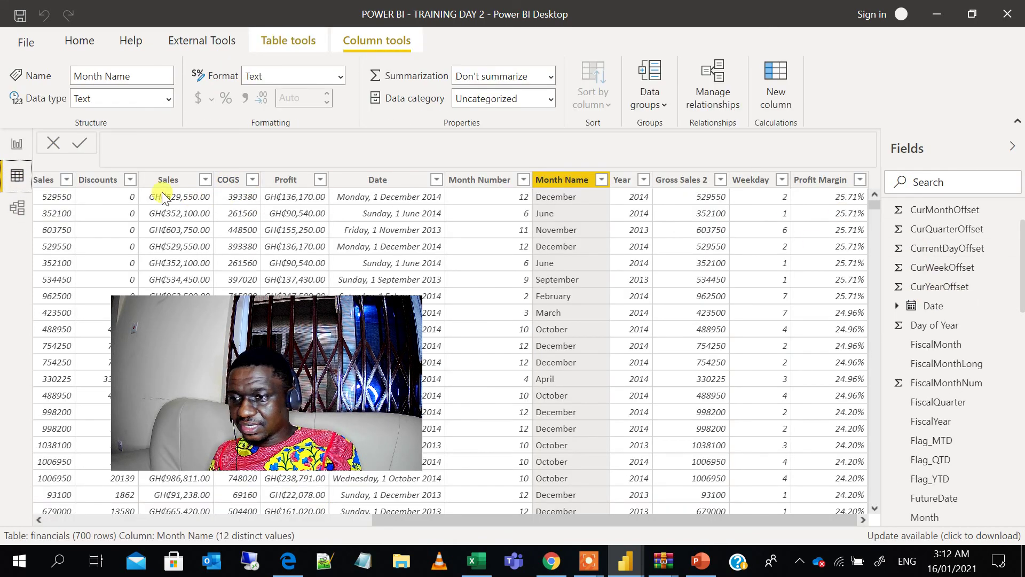
left_click(17, 144)
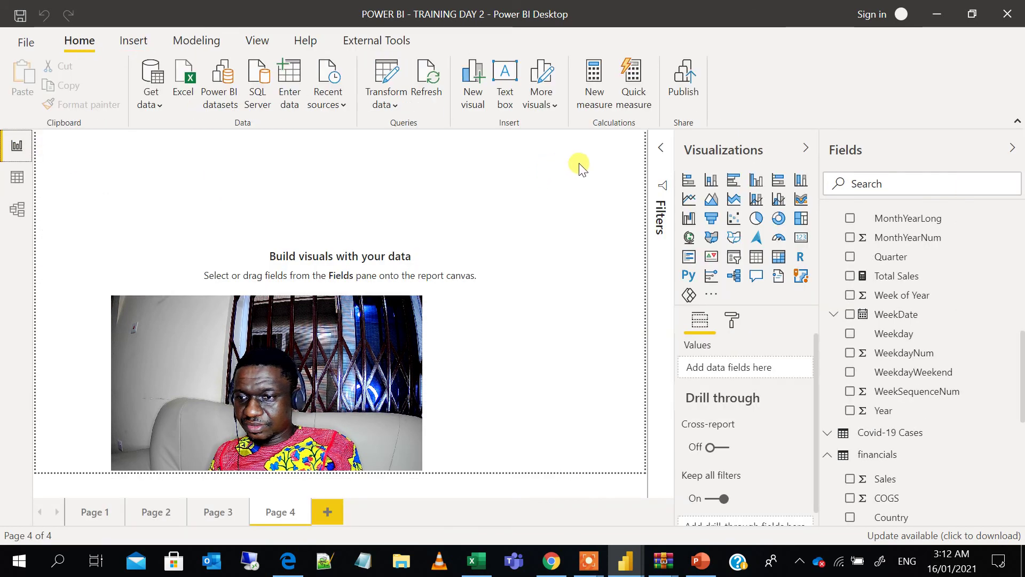
Step: Add a card visual to Page 4 showing the Total Sales measure
left_click(800, 238)
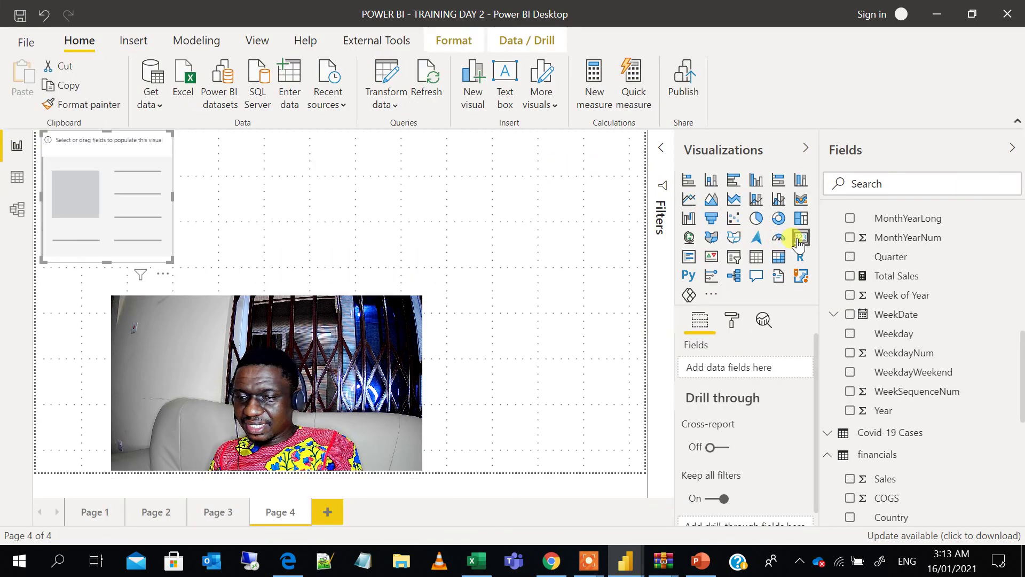
left_click(850, 276)
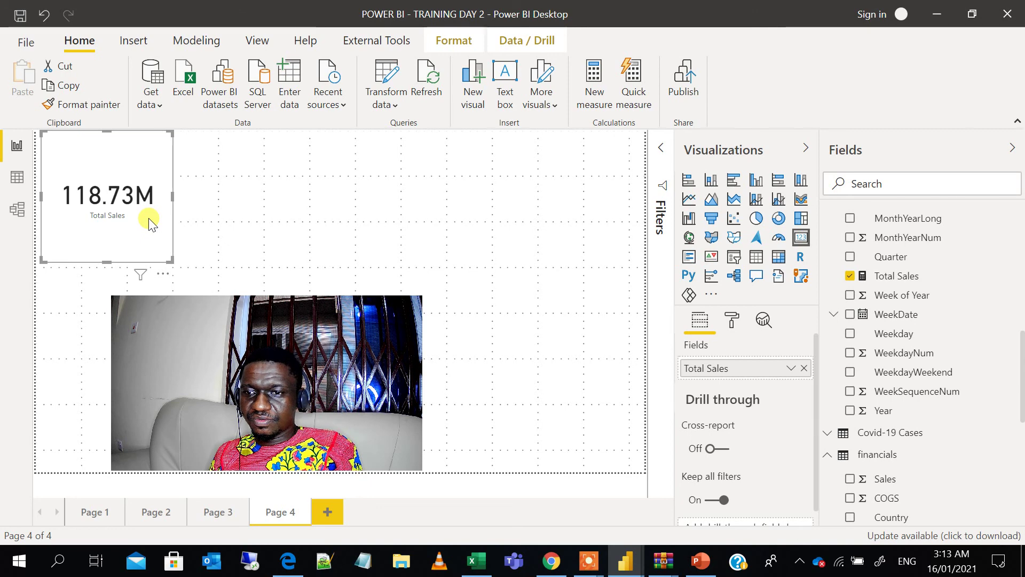
double_click(902, 278)
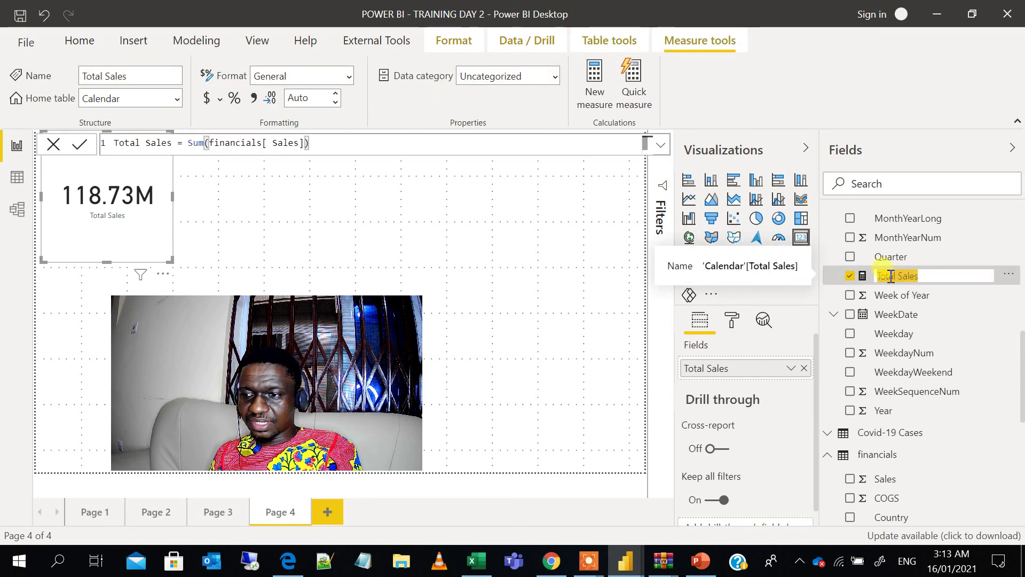
left_click(585, 264)
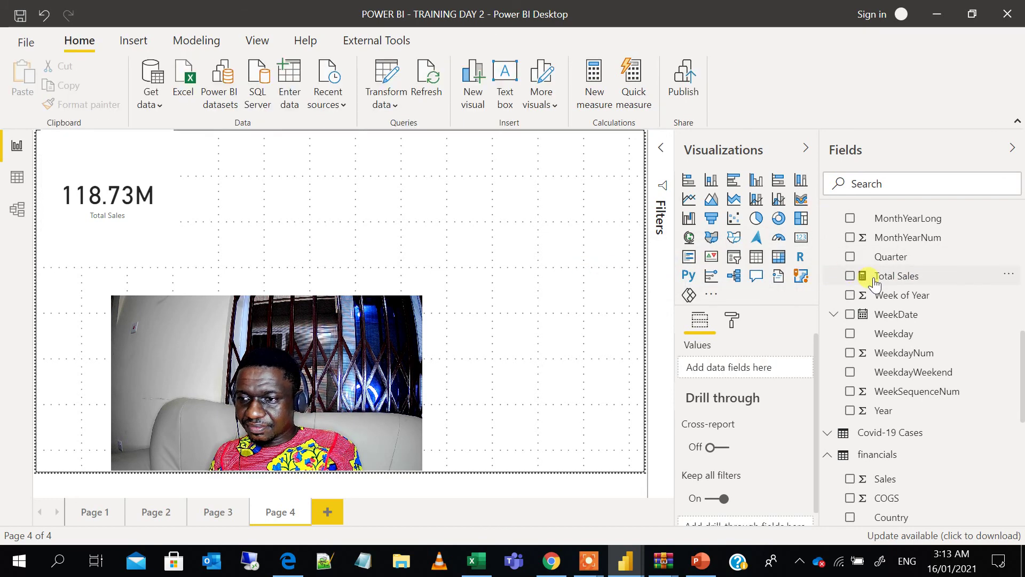